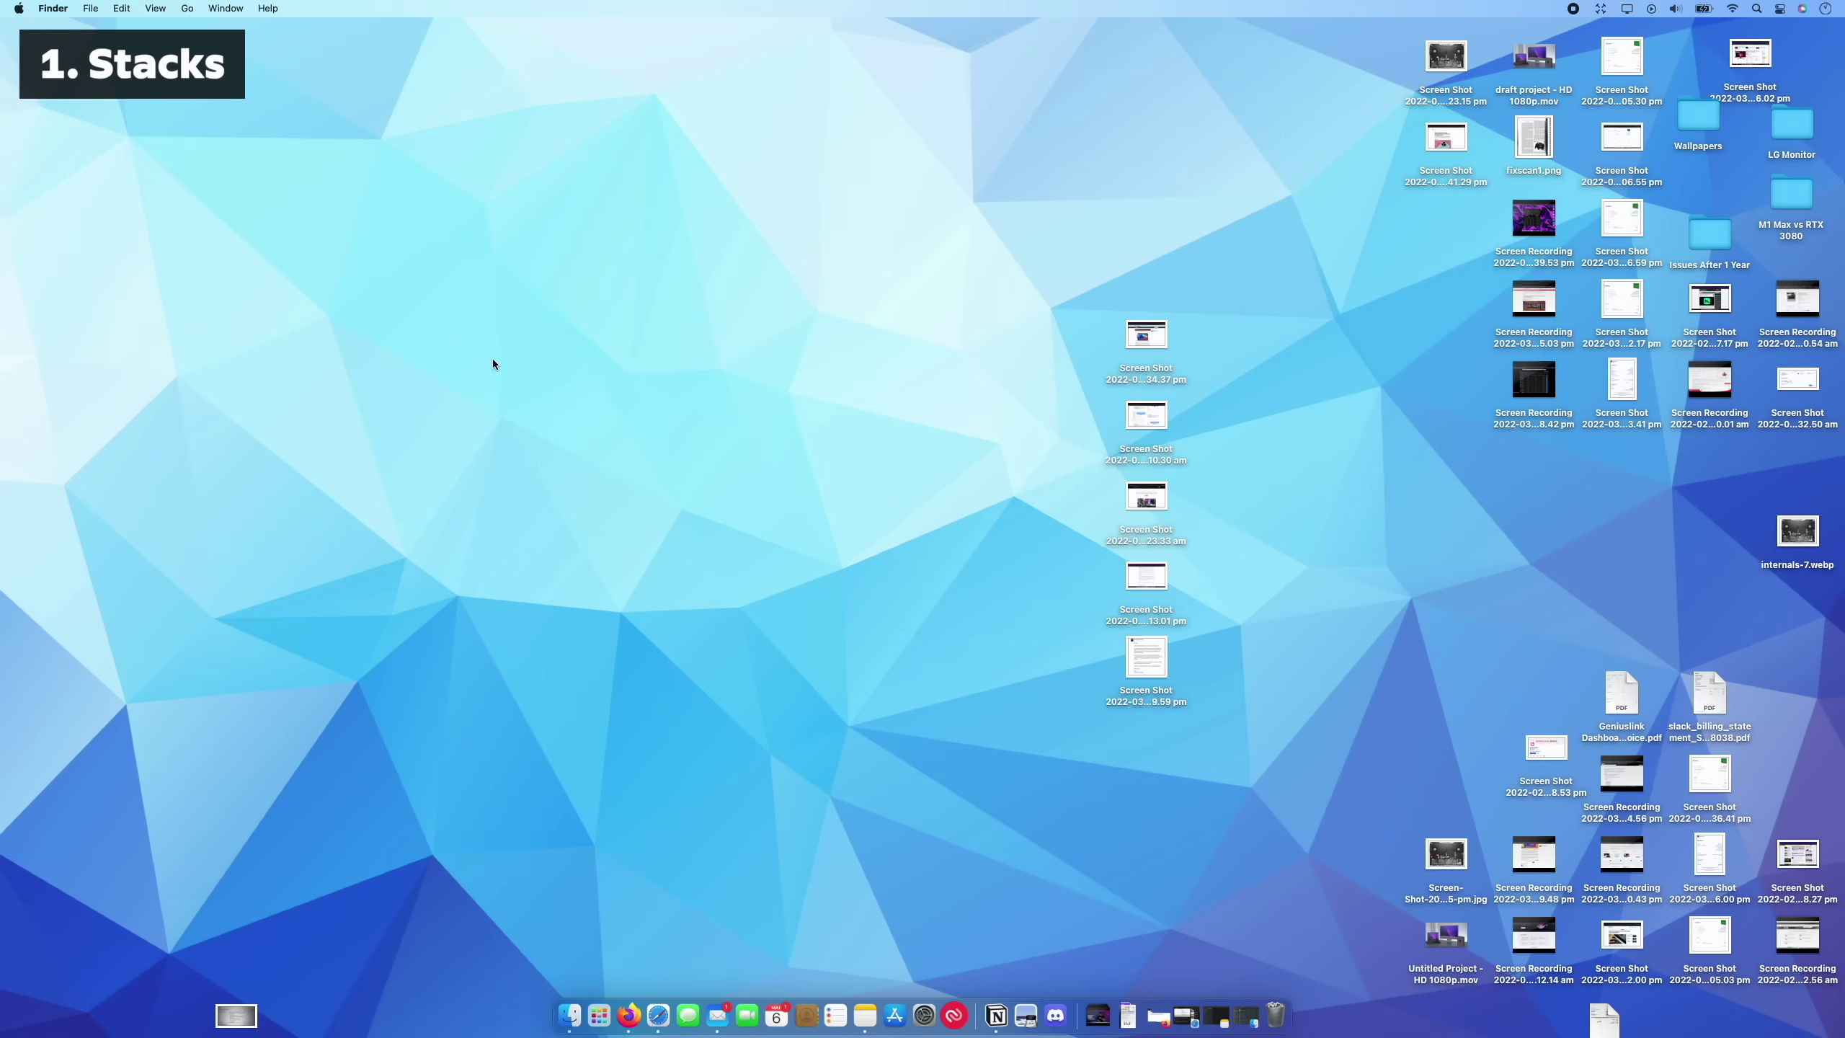
Group the desktop files into stacks by kind, peek into the Images stack, and open a Desktop window
right_click(711, 391)
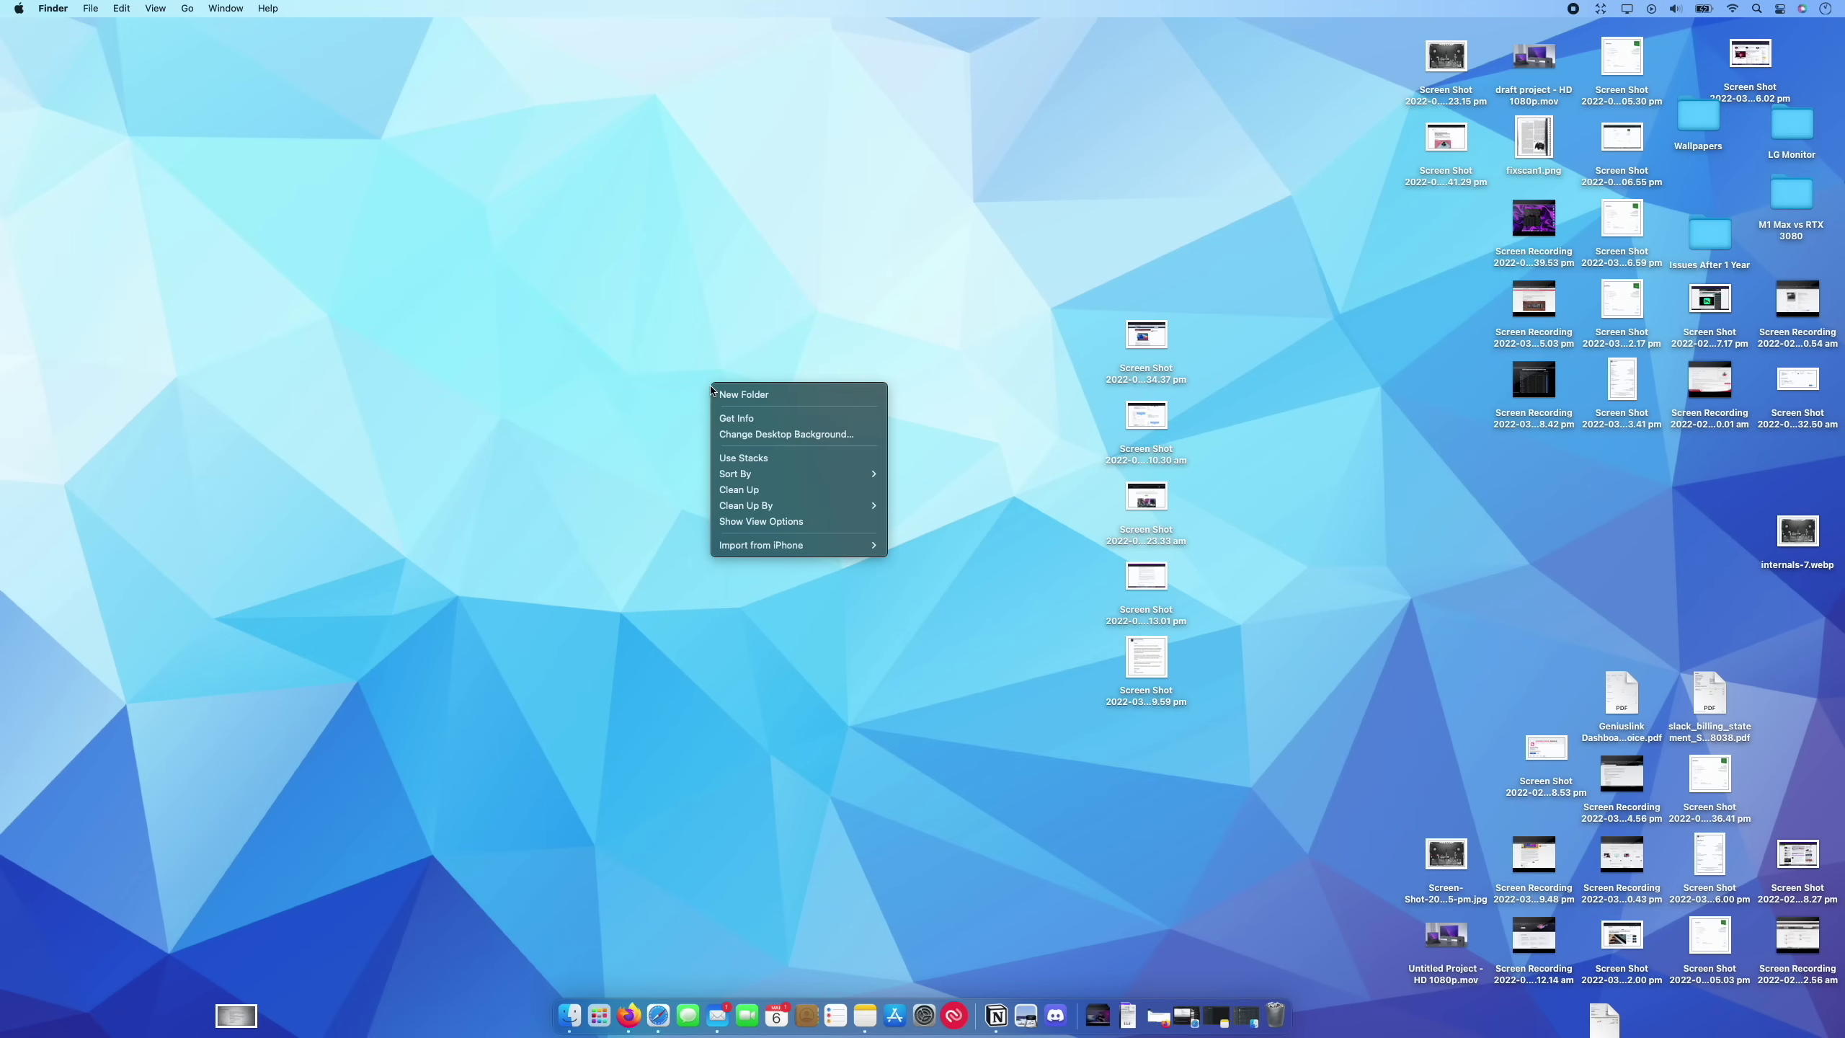
left_click(759, 457)
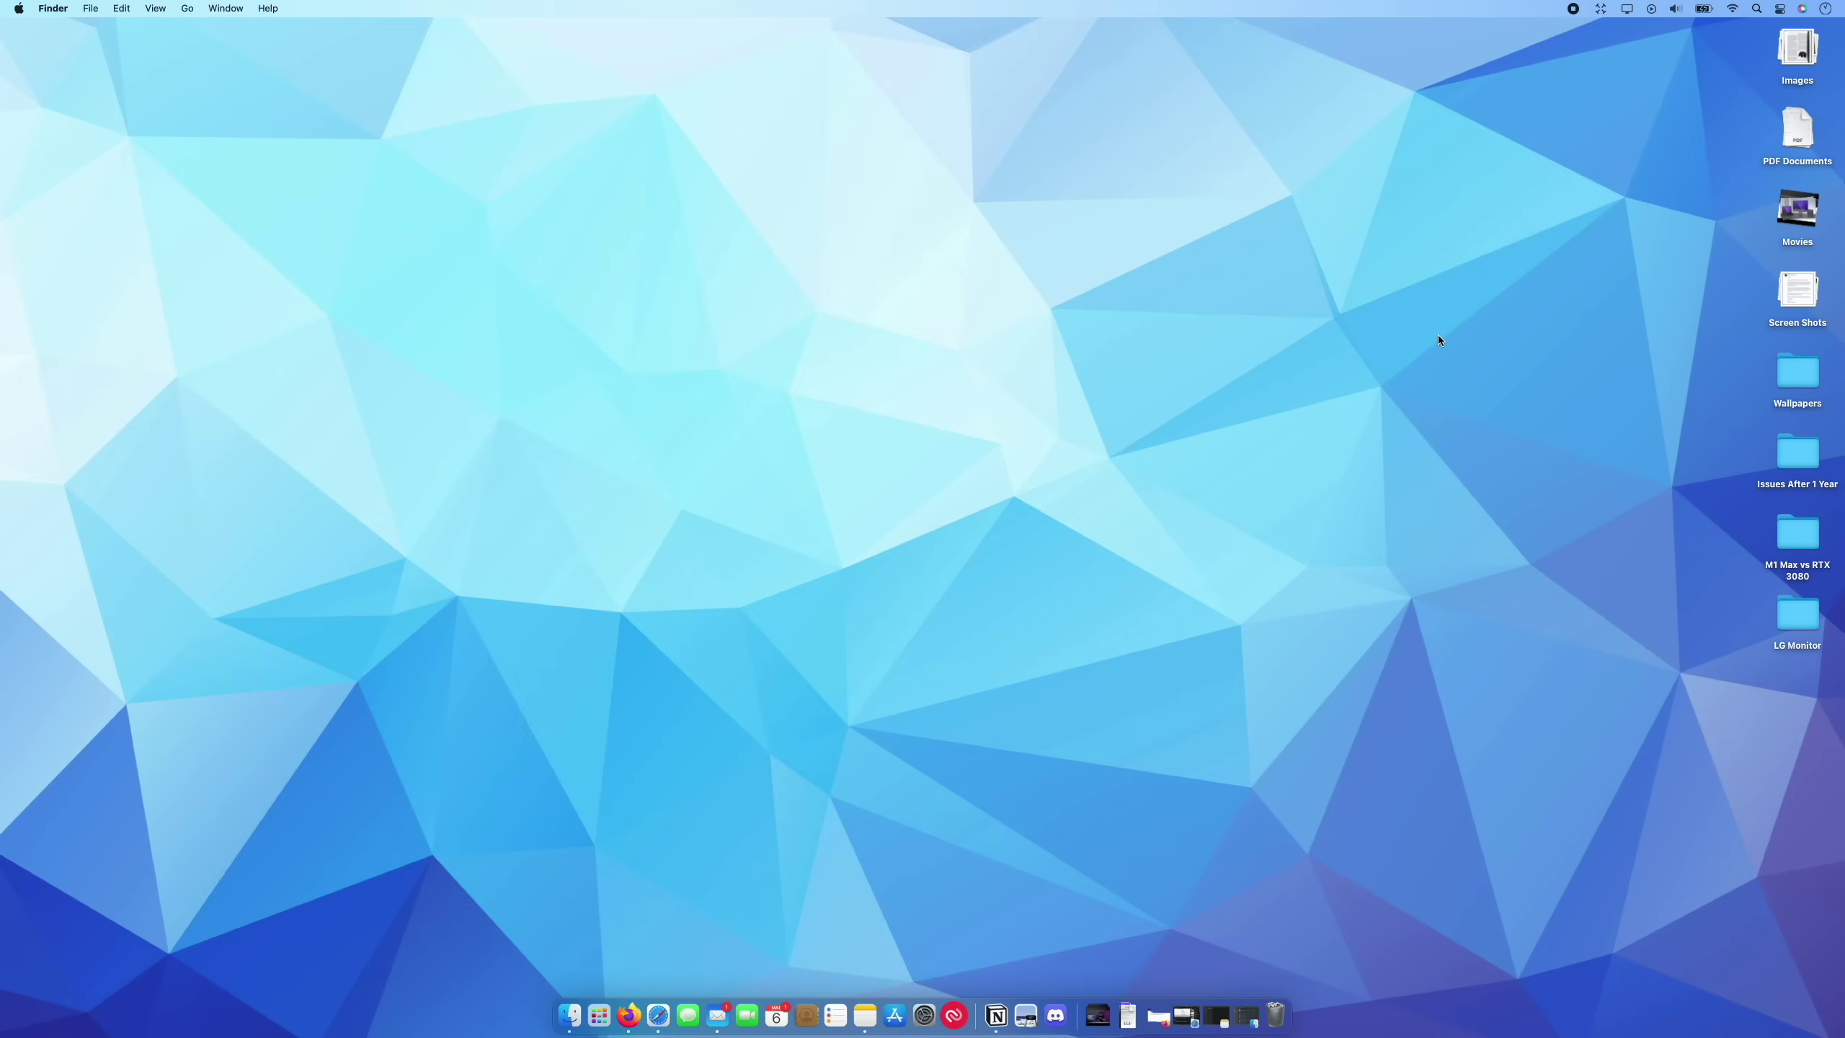
left_click(1794, 52)
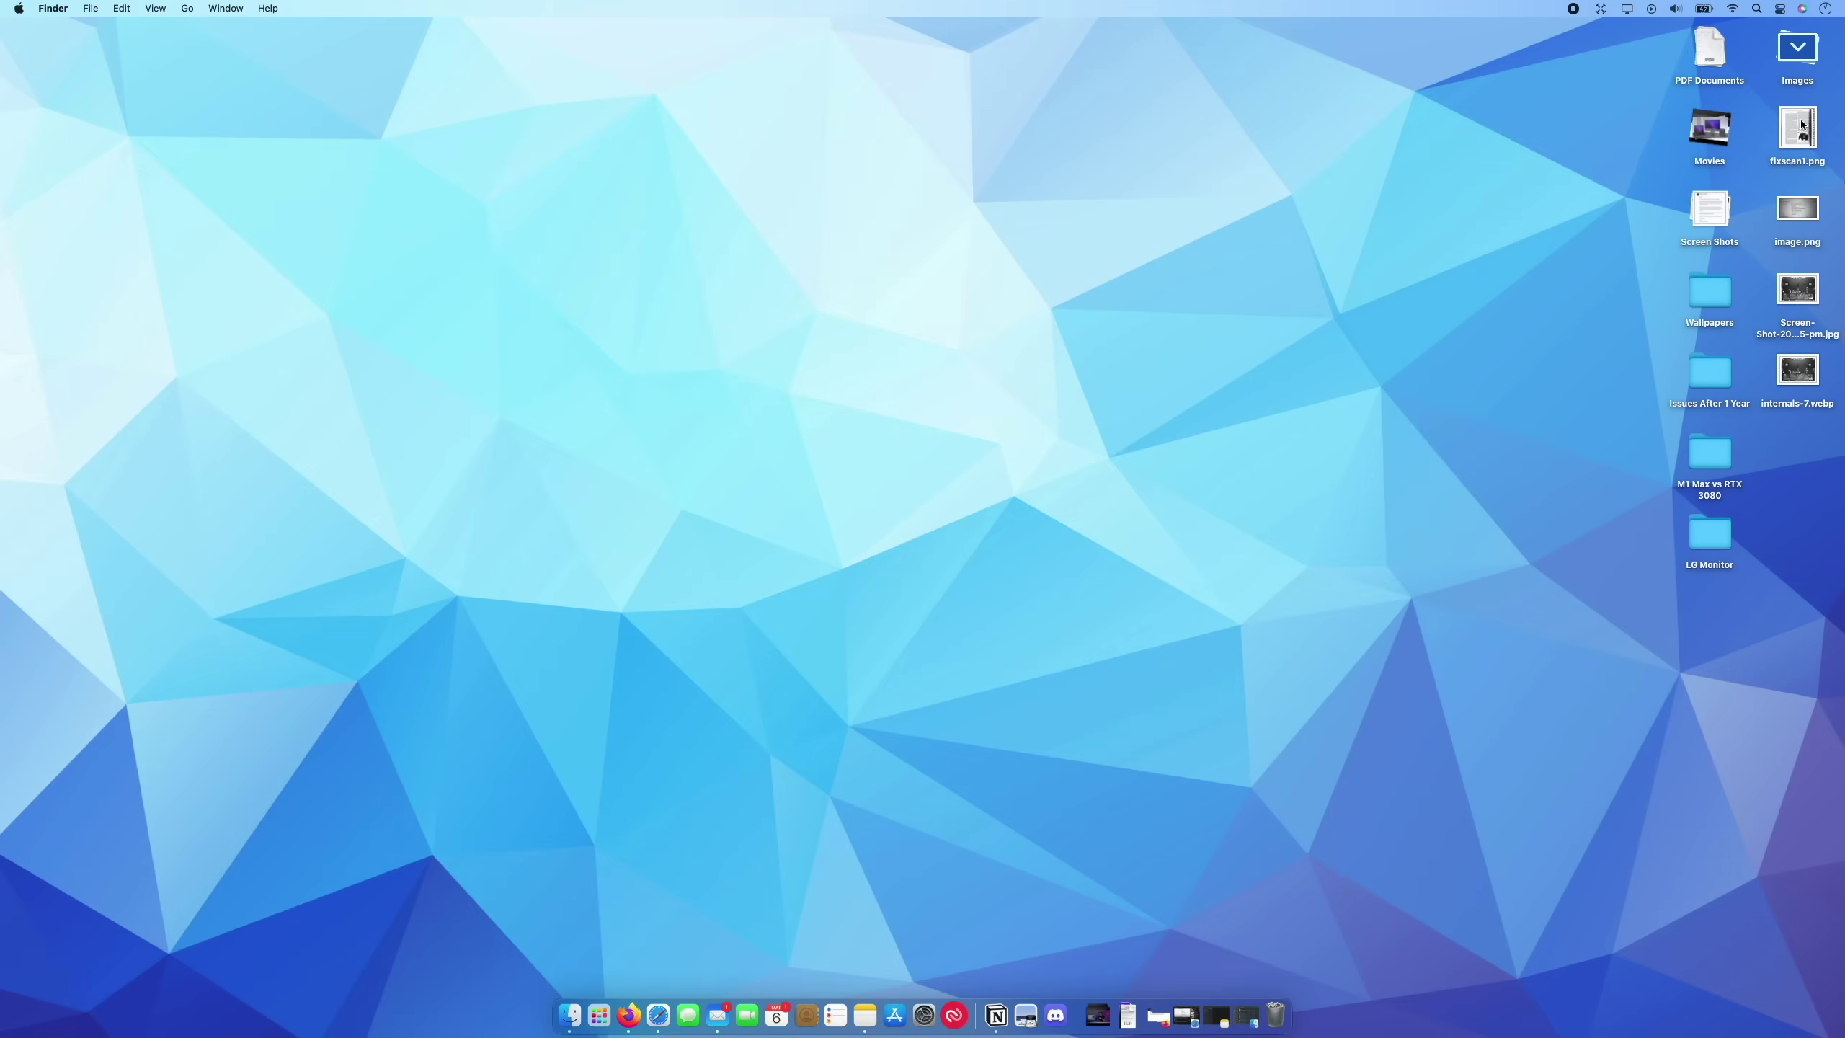
left_click(1795, 57)
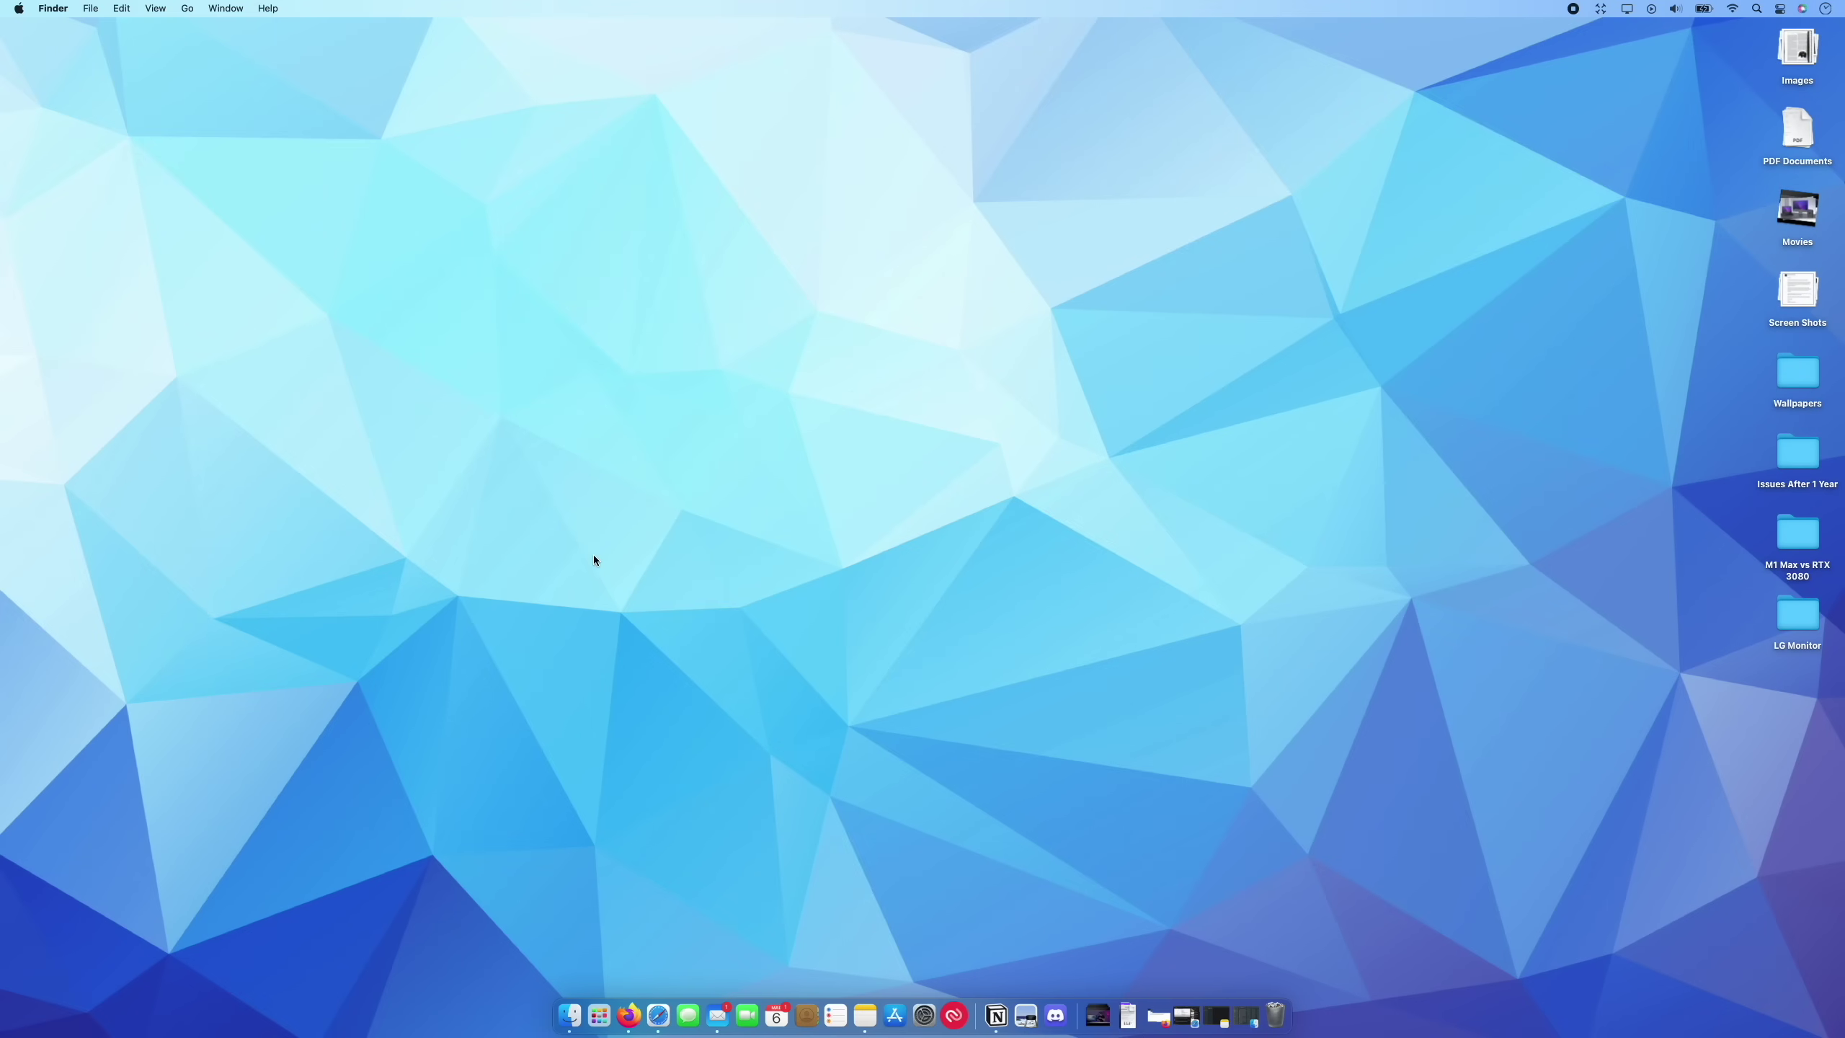
left_click(571, 1012)
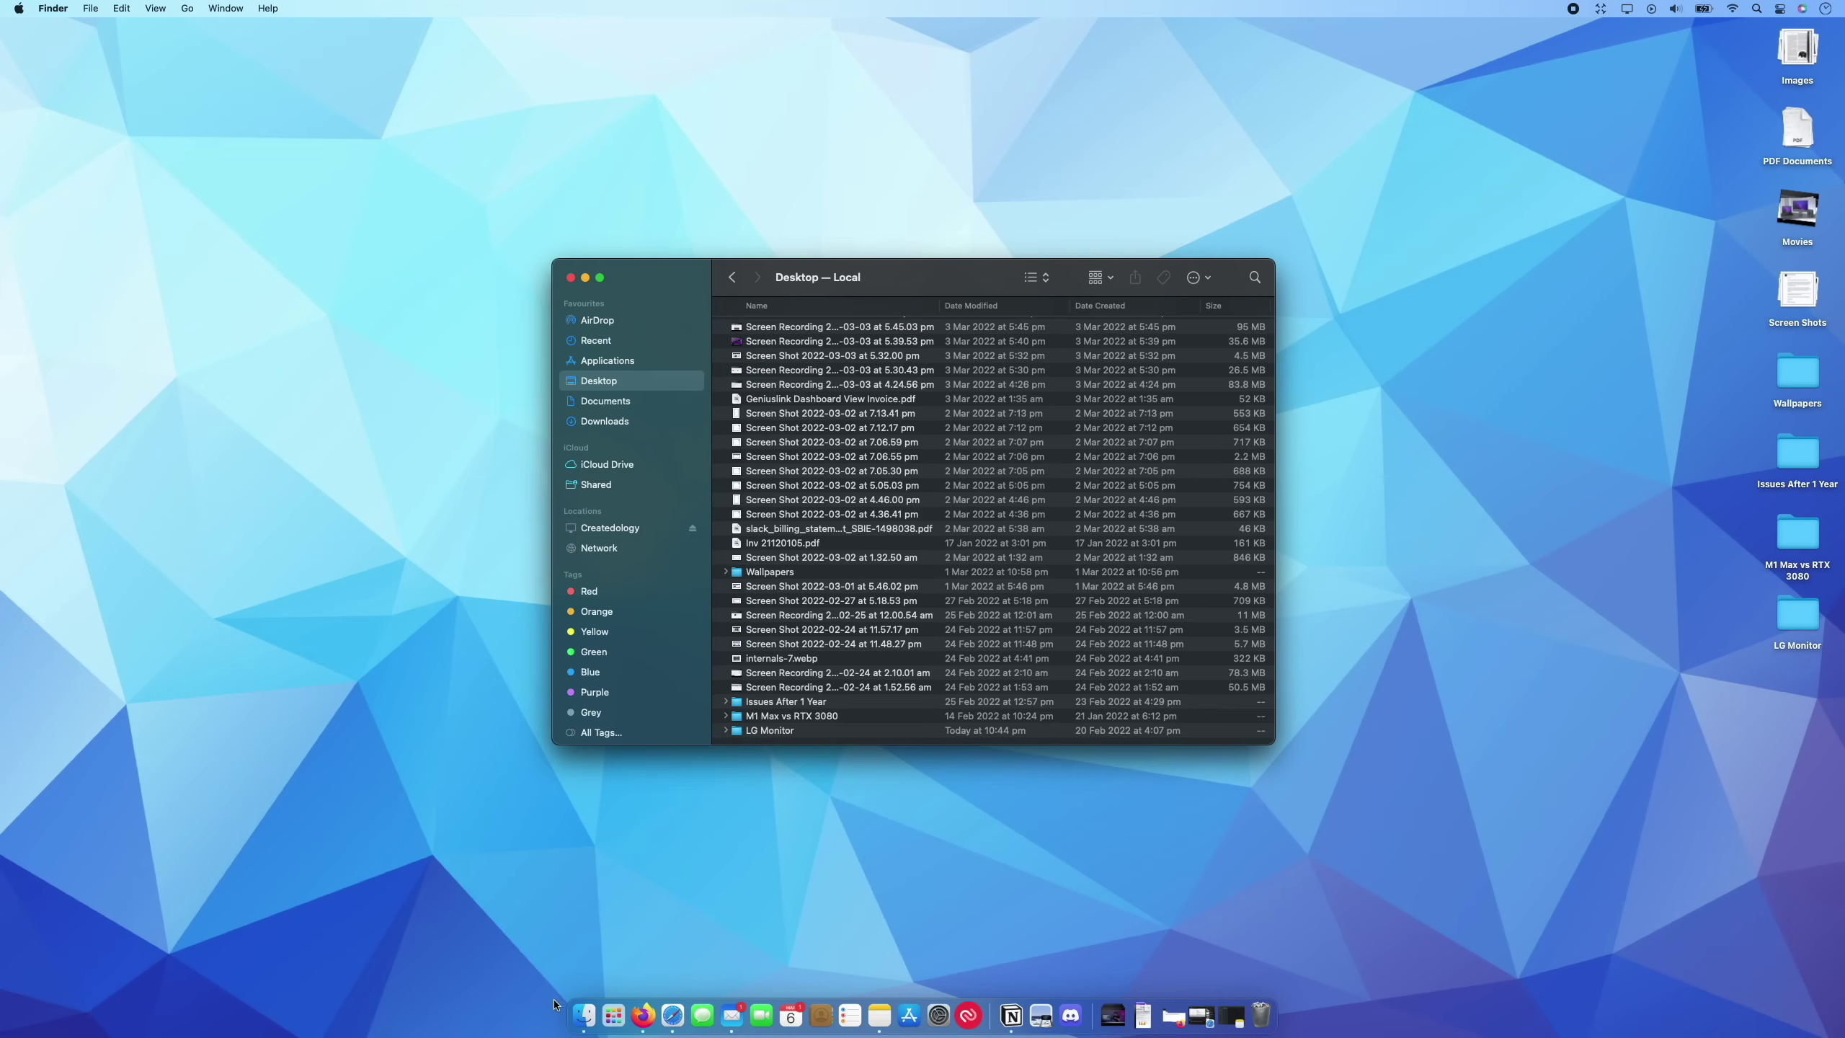
right_click(584, 1015)
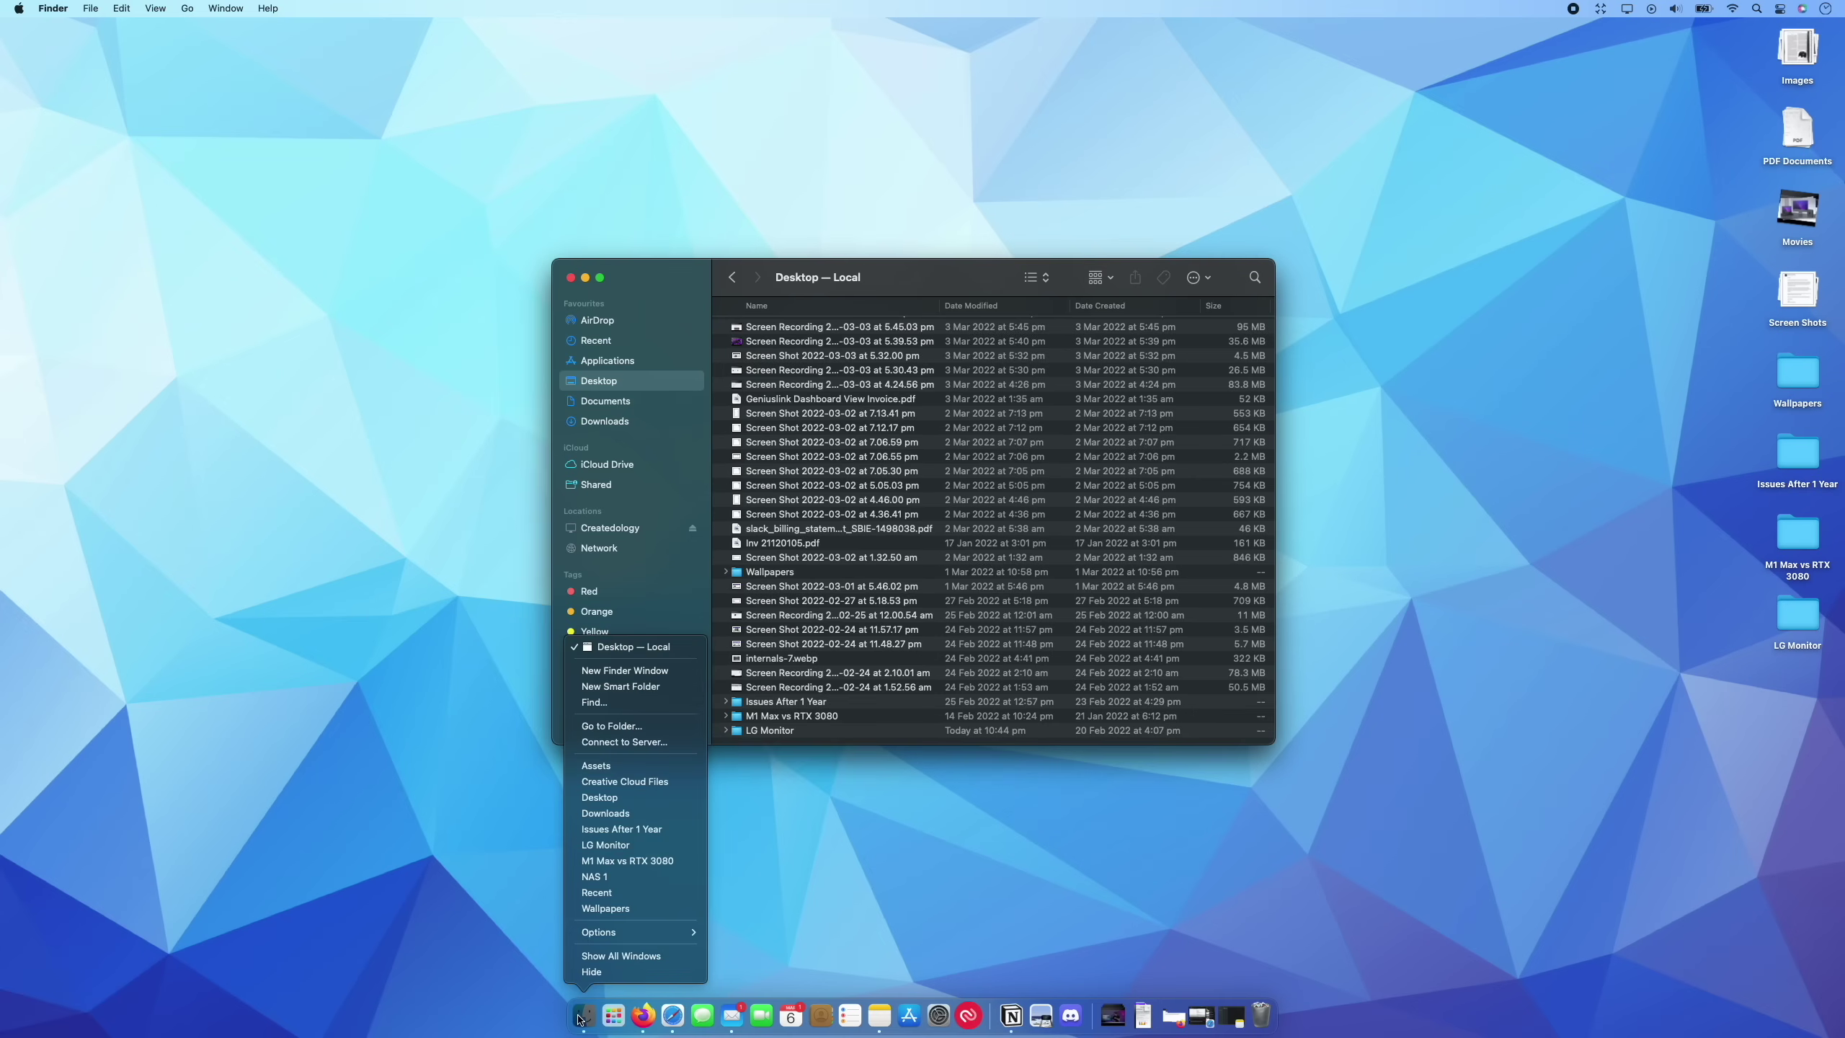
left_click(614, 677)
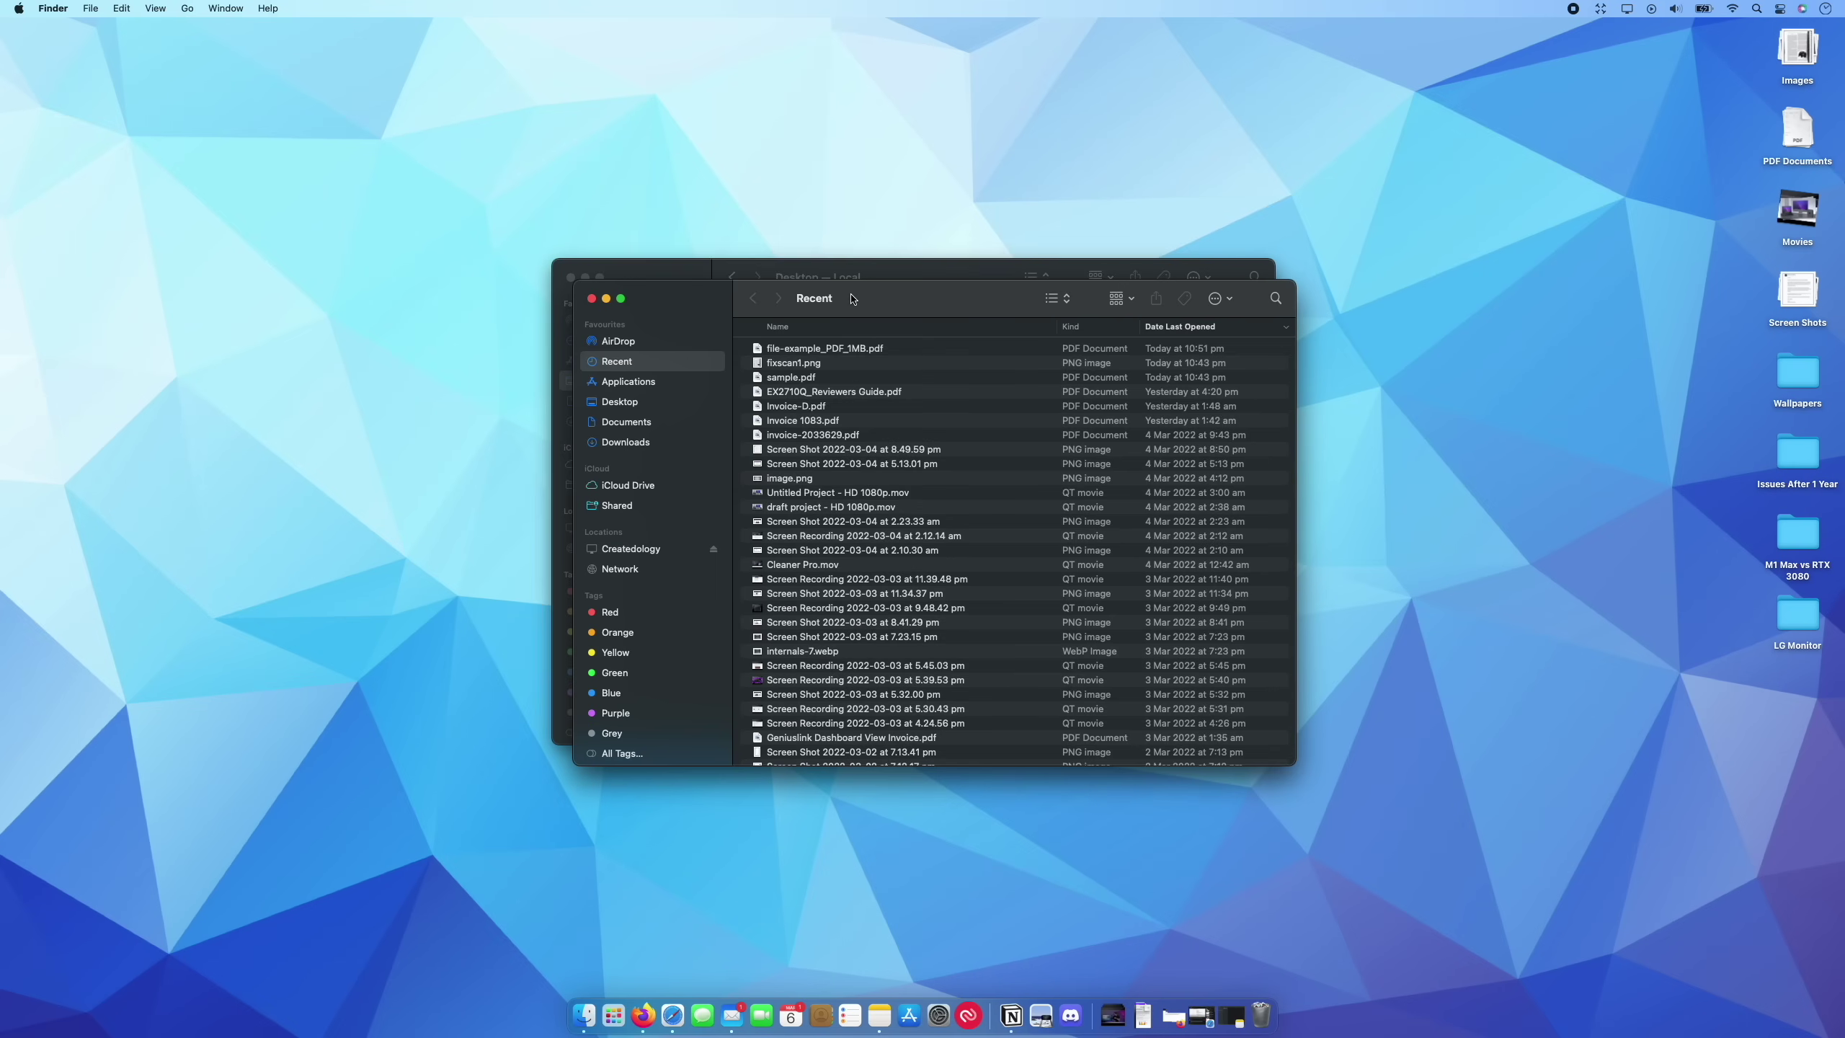
left_click_drag(851, 298, 1233, 448)
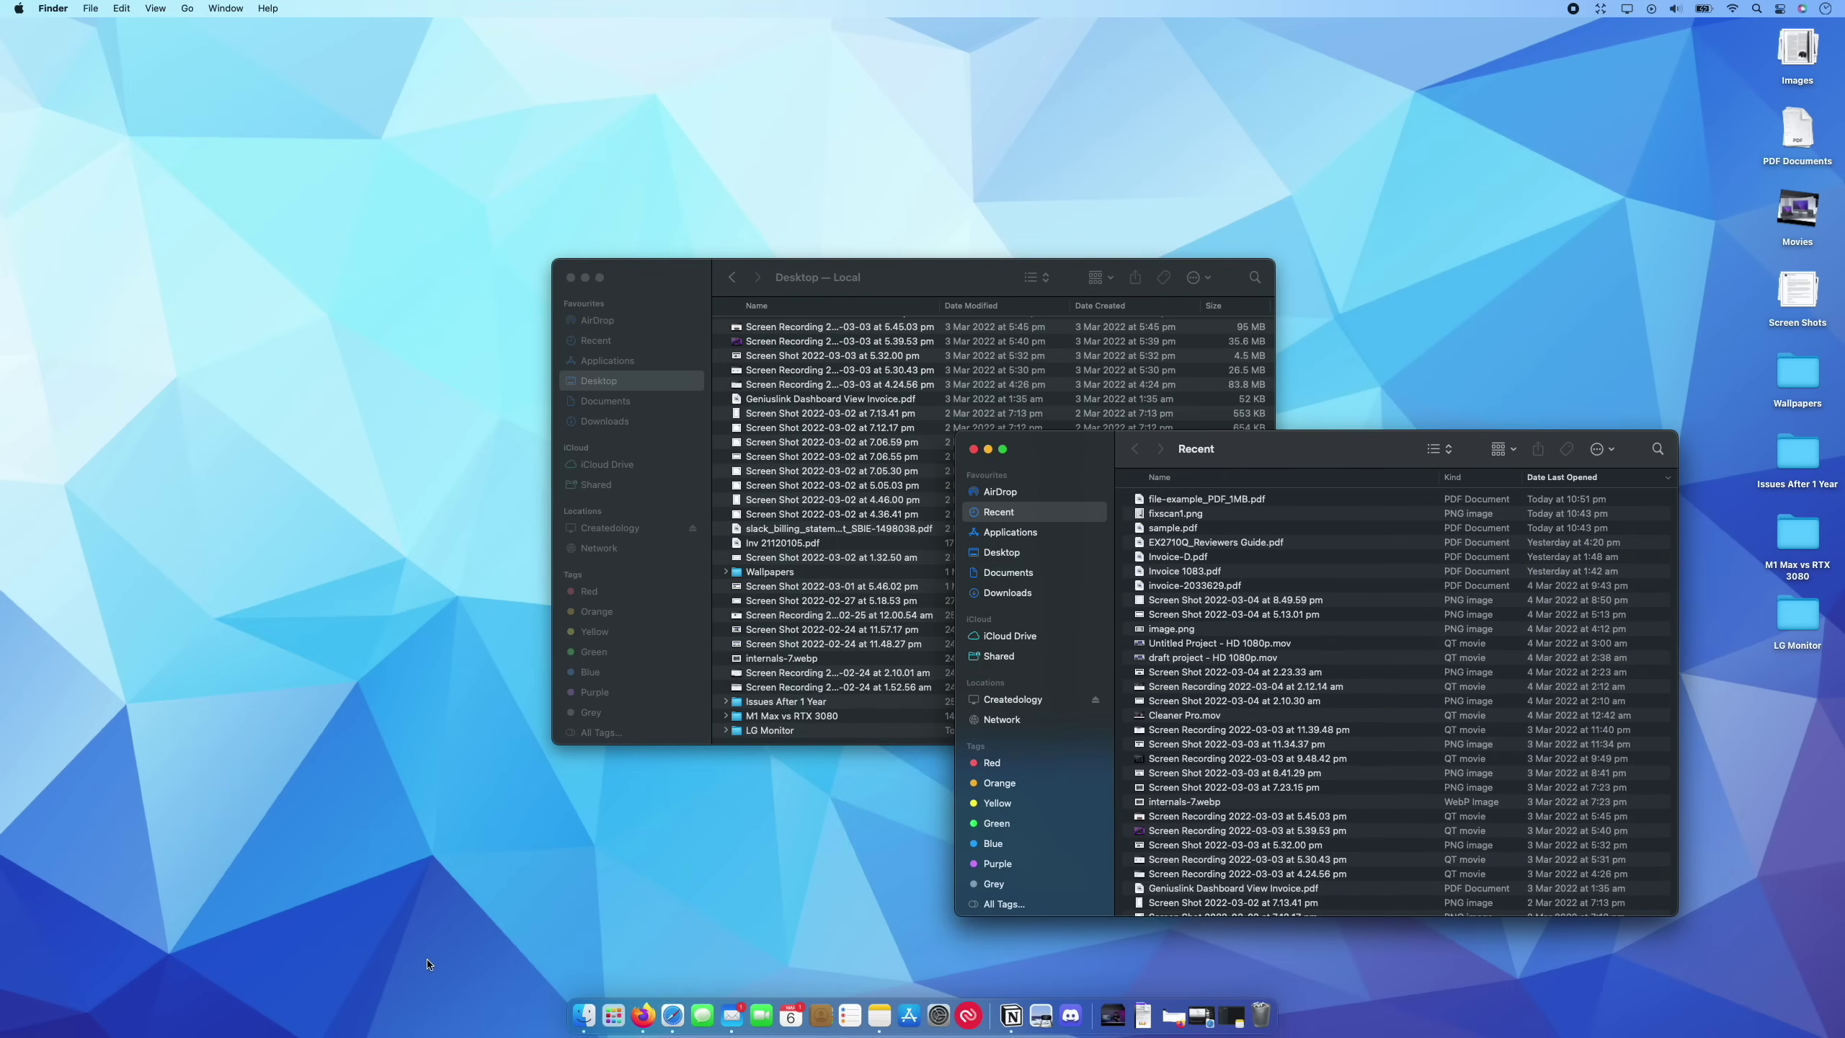
right_click(585, 1019)
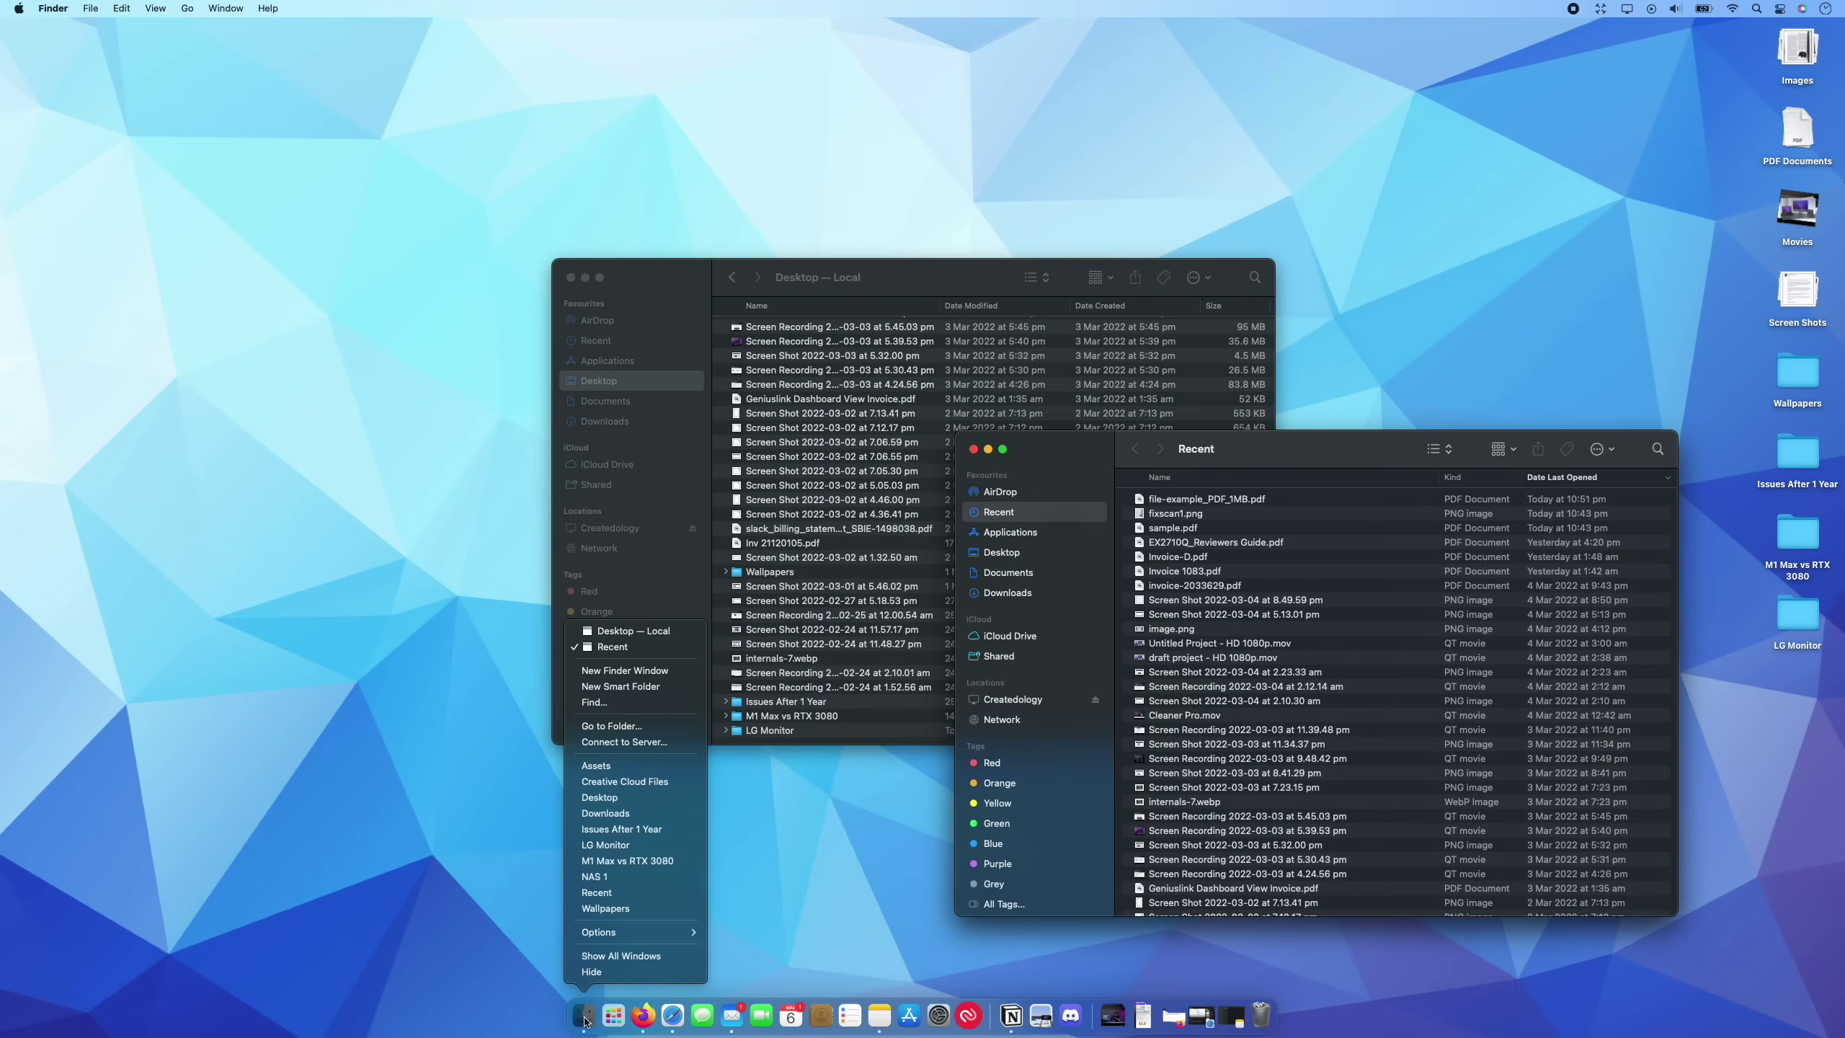
left_click(614, 670)
left_click_drag(1267, 465, 324, 74)
left_click(305, 311)
scroll(294, 187, "down", 8)
left_click(289, 194)
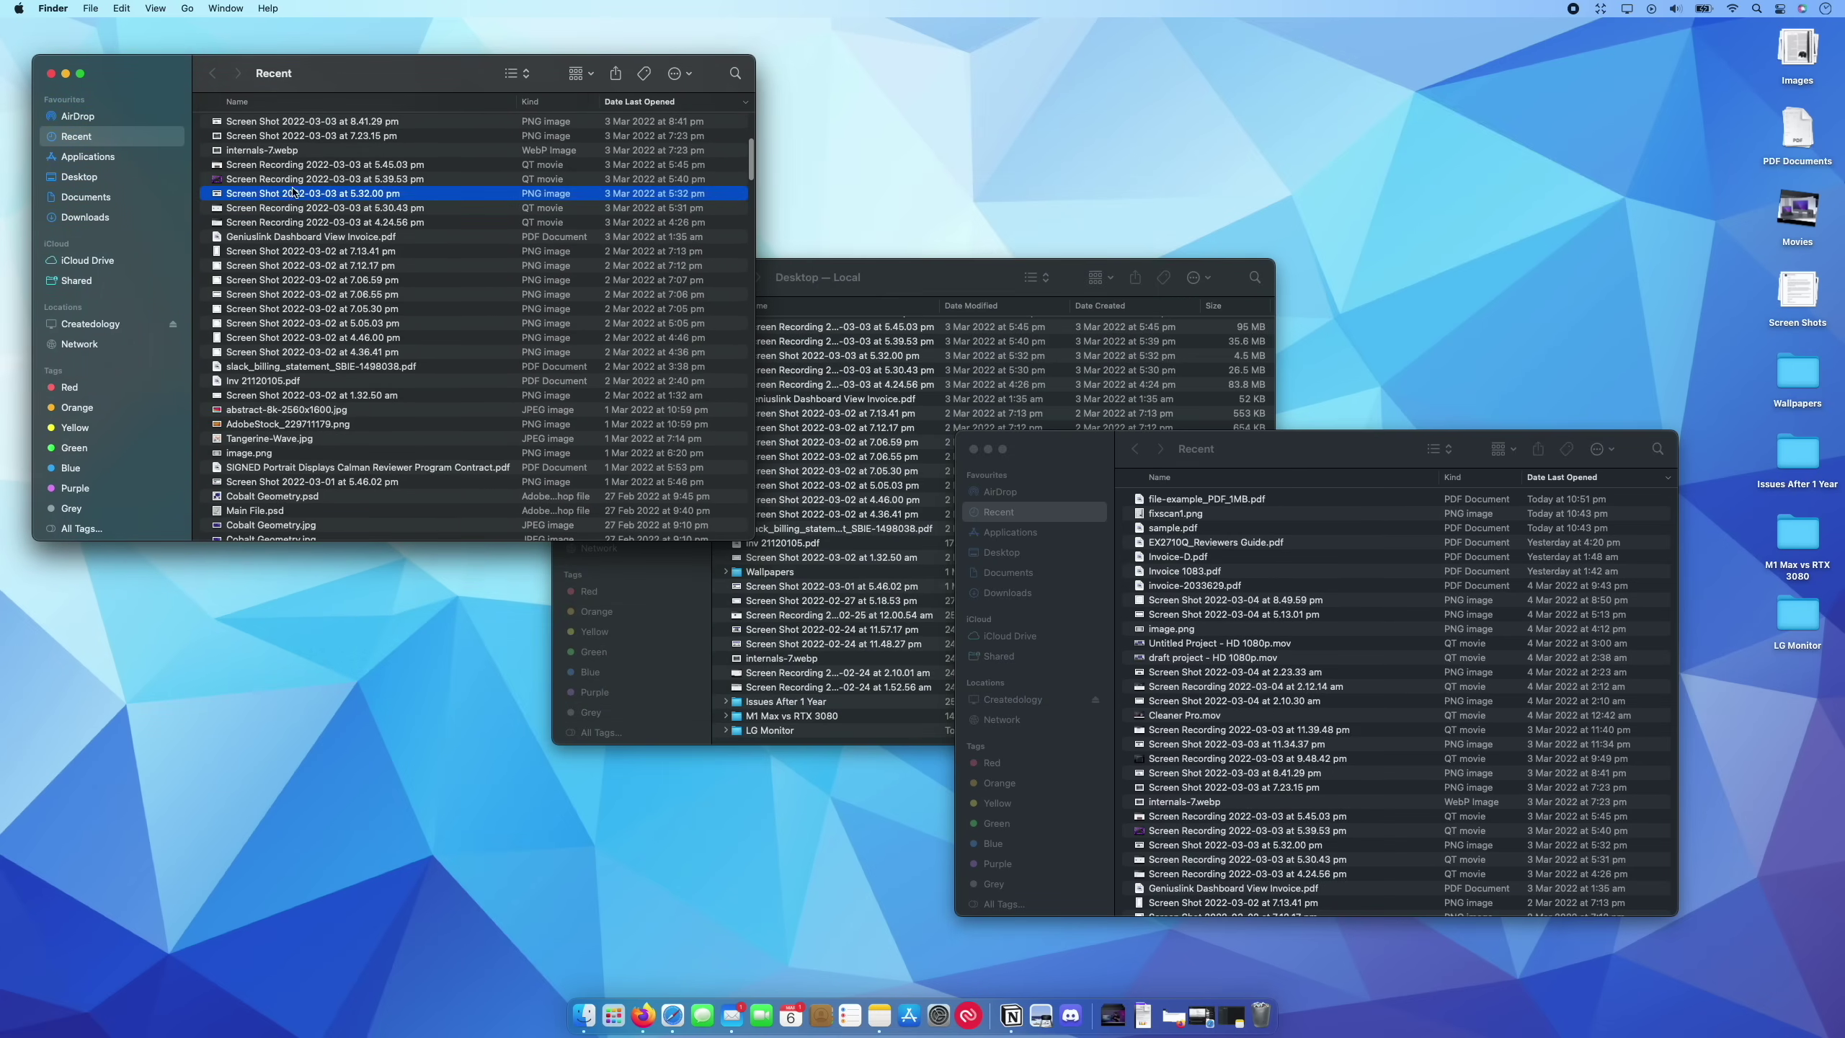
mouse_move(274, 197)
left_mouse_down()
mouse_move(855, 507)
mouse_move(297, 191)
left_mouse_up()
left_click(51, 75)
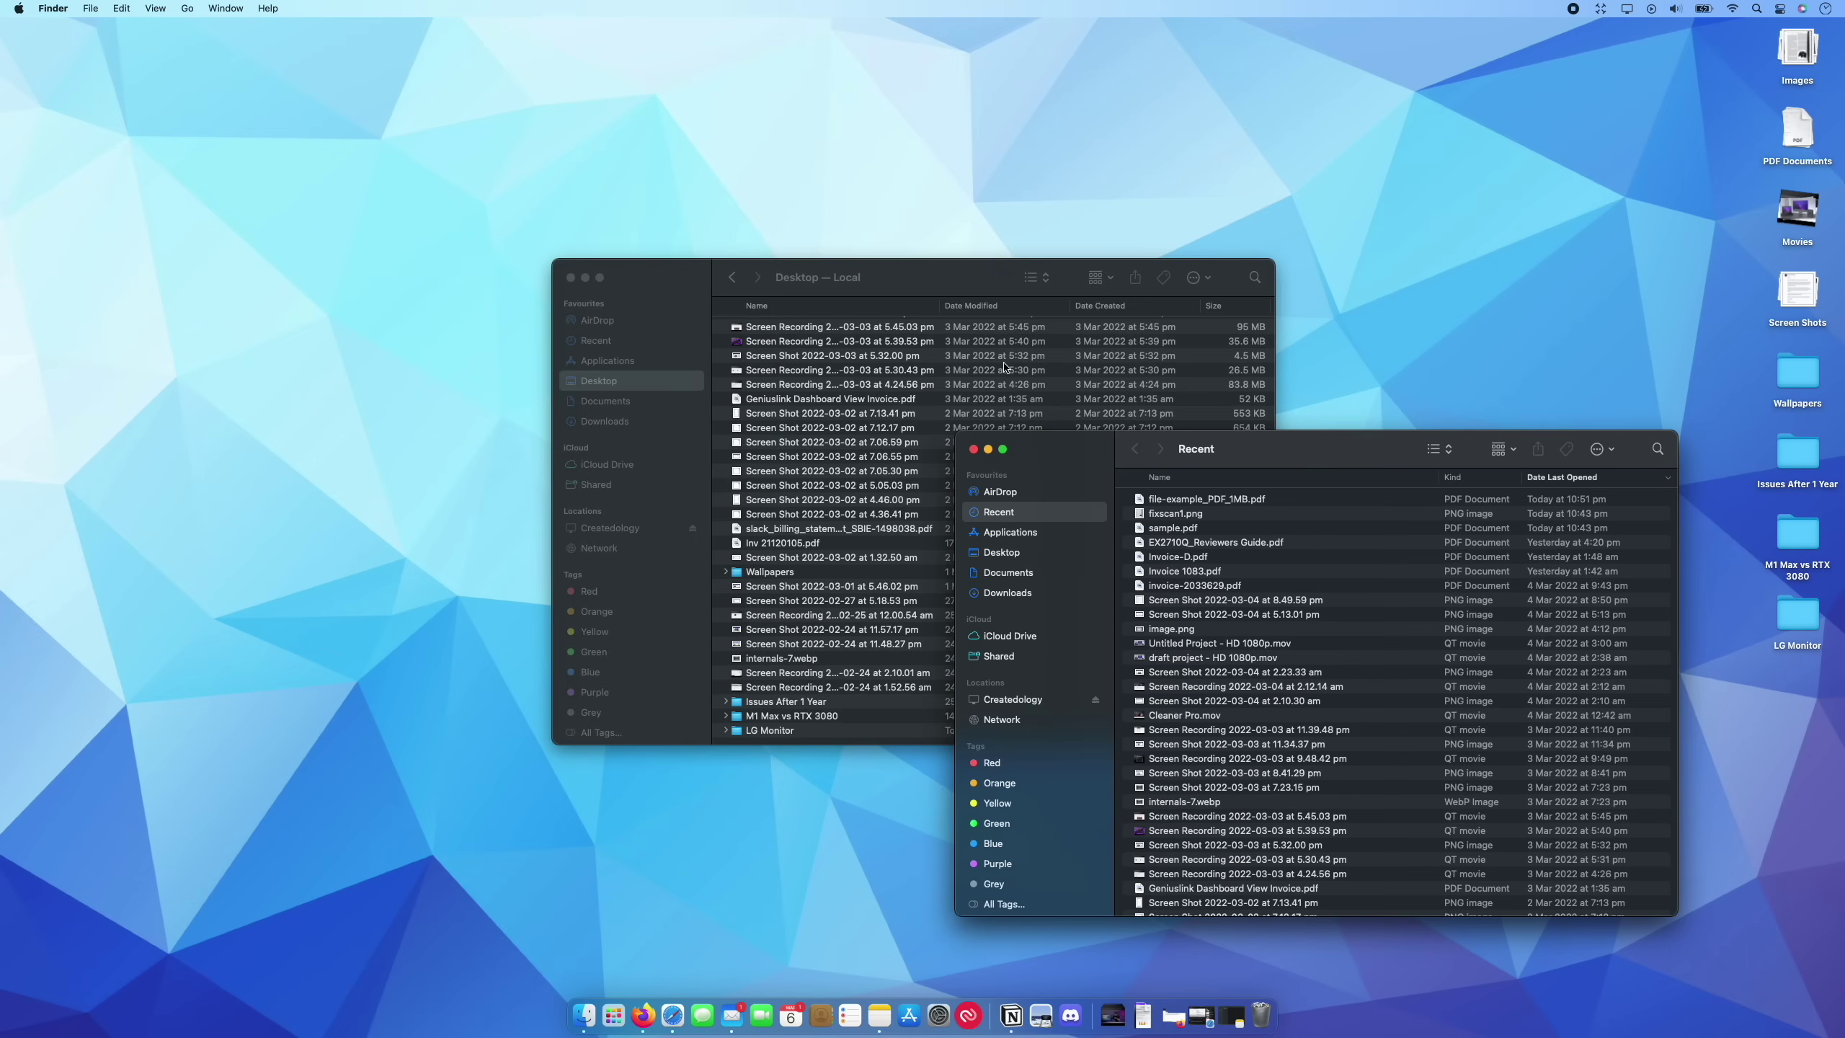
left_click(975, 450)
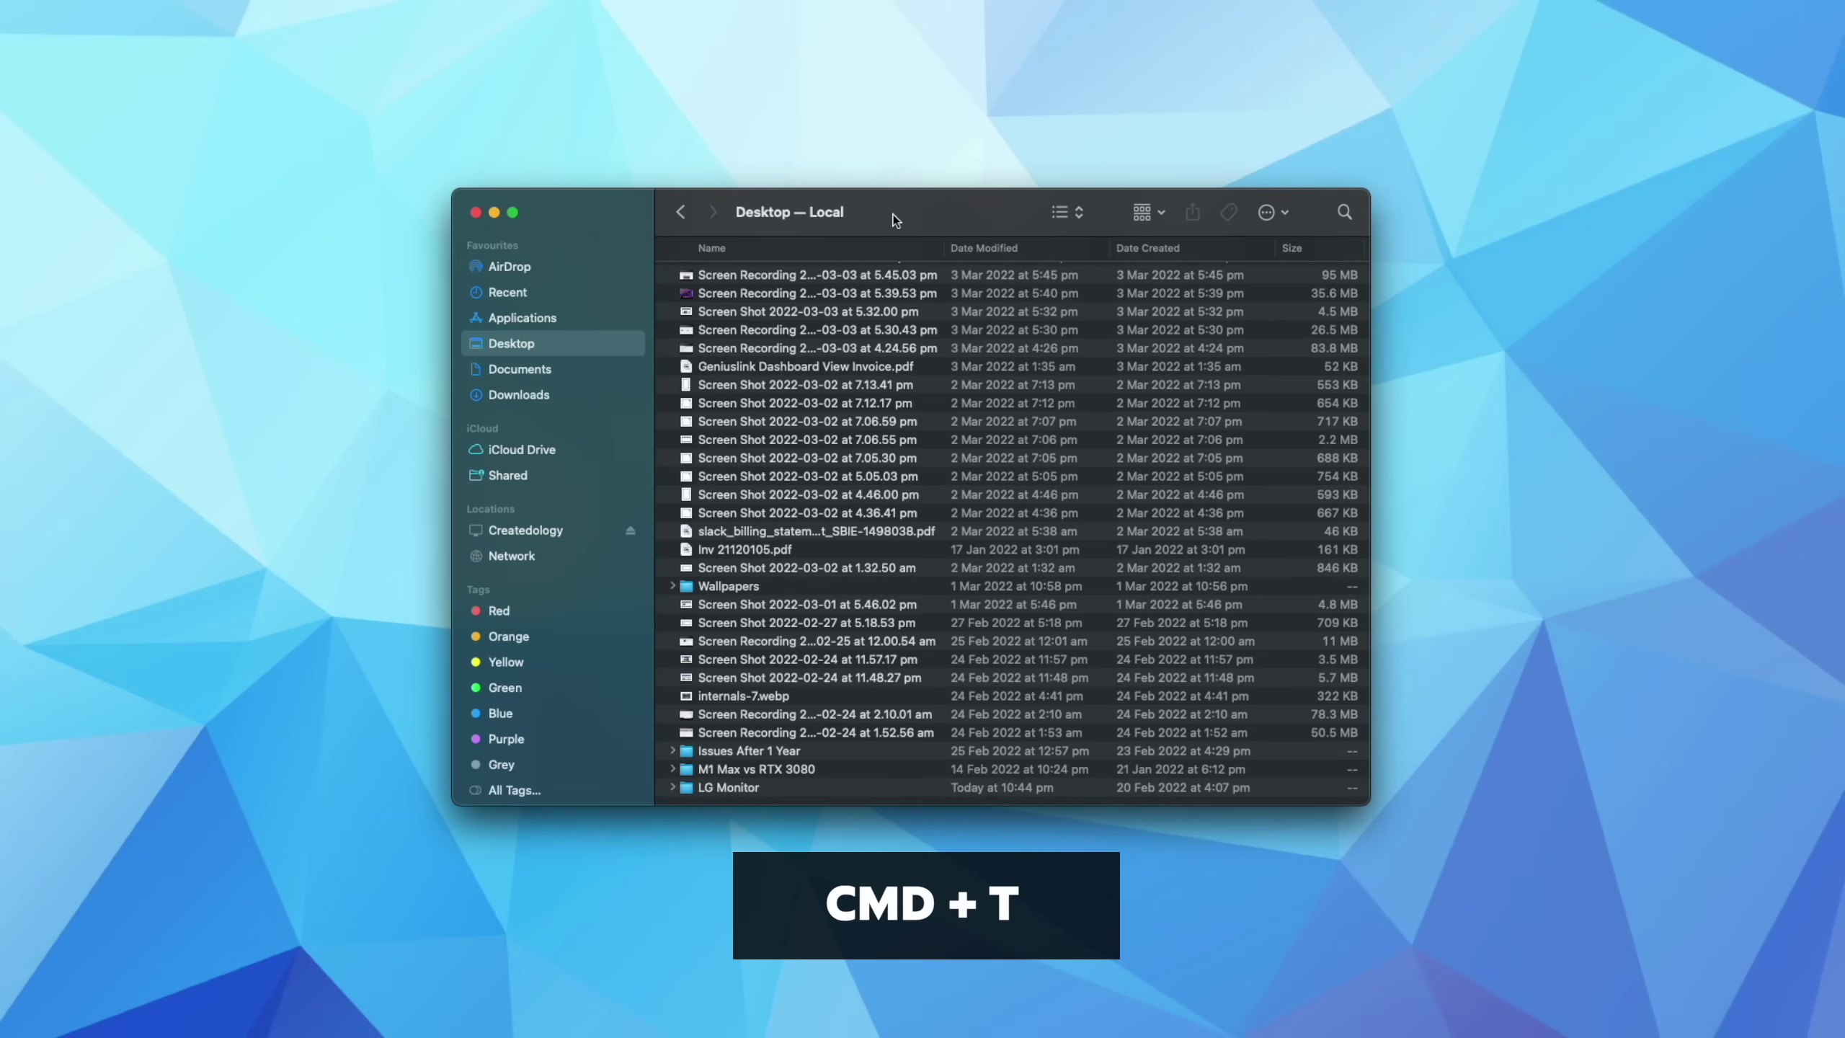
Add two new tabs beside the Desktop tab in the Finder window
key("super+t")
key("super+t")
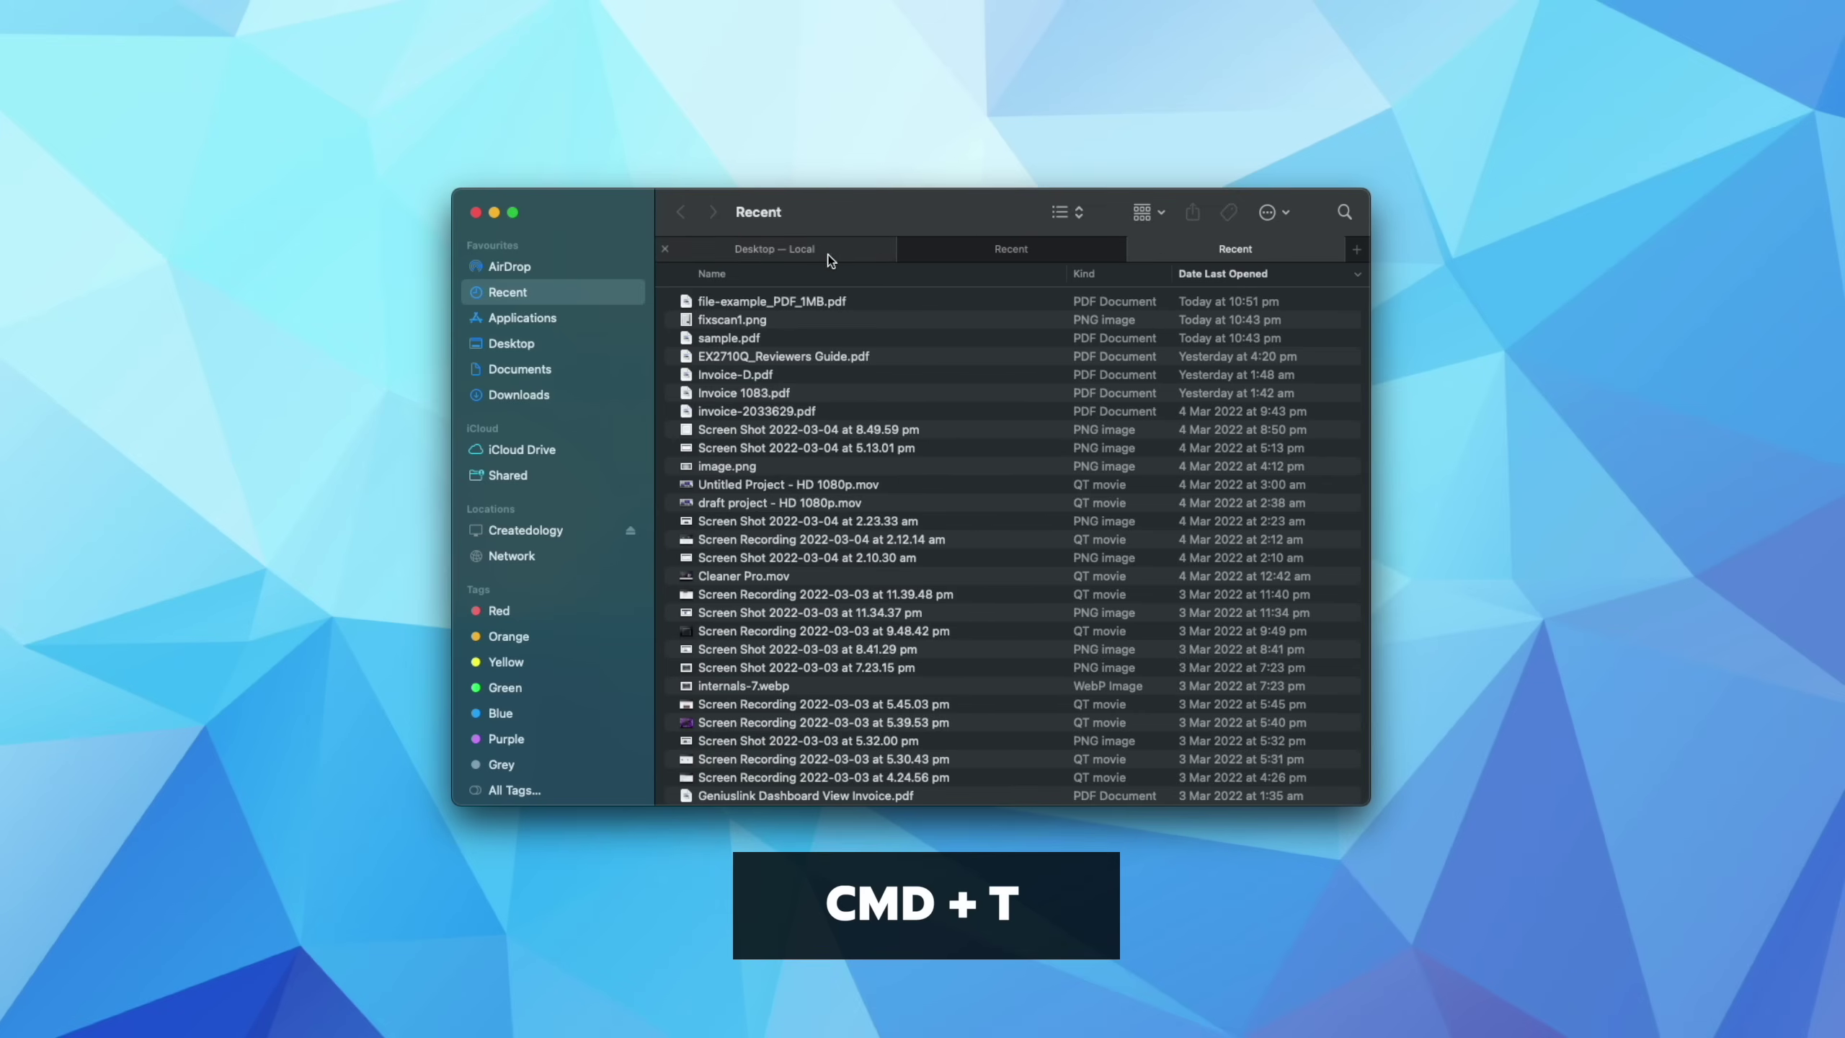
left_click(829, 254)
left_click(980, 252)
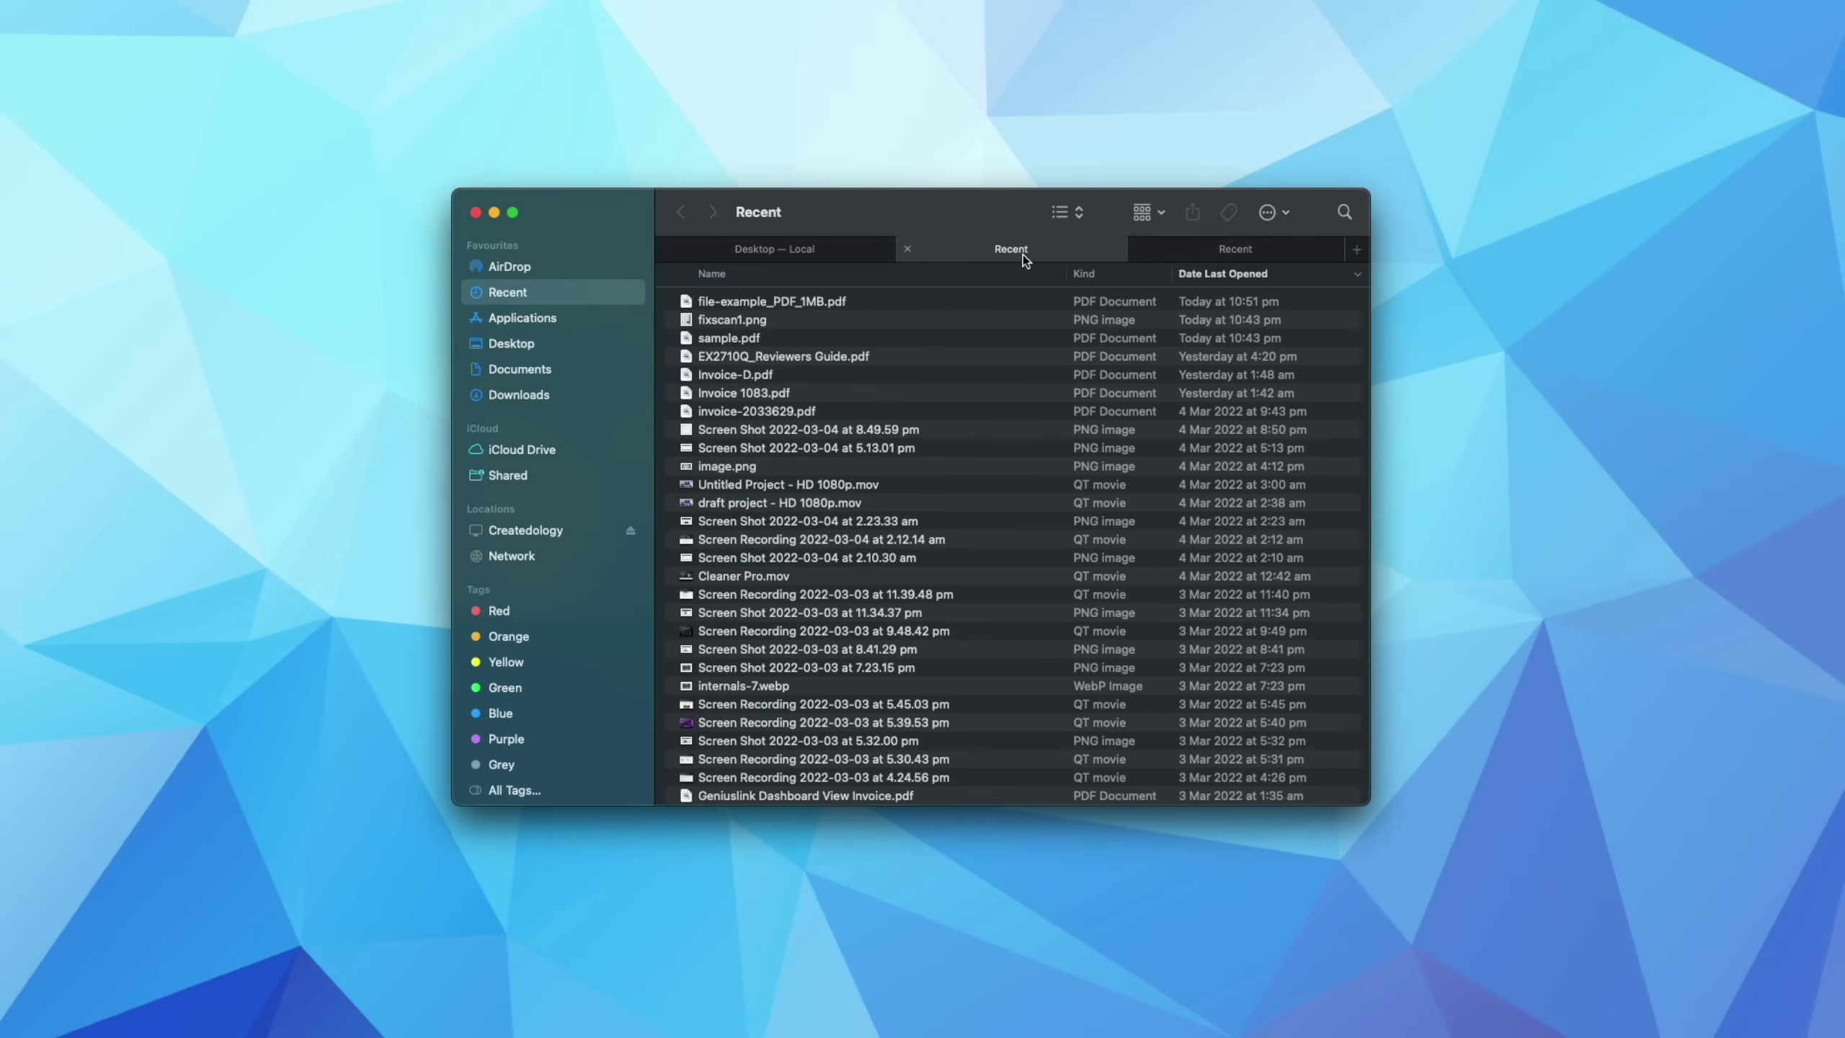
left_click(1204, 254)
left_click(797, 258)
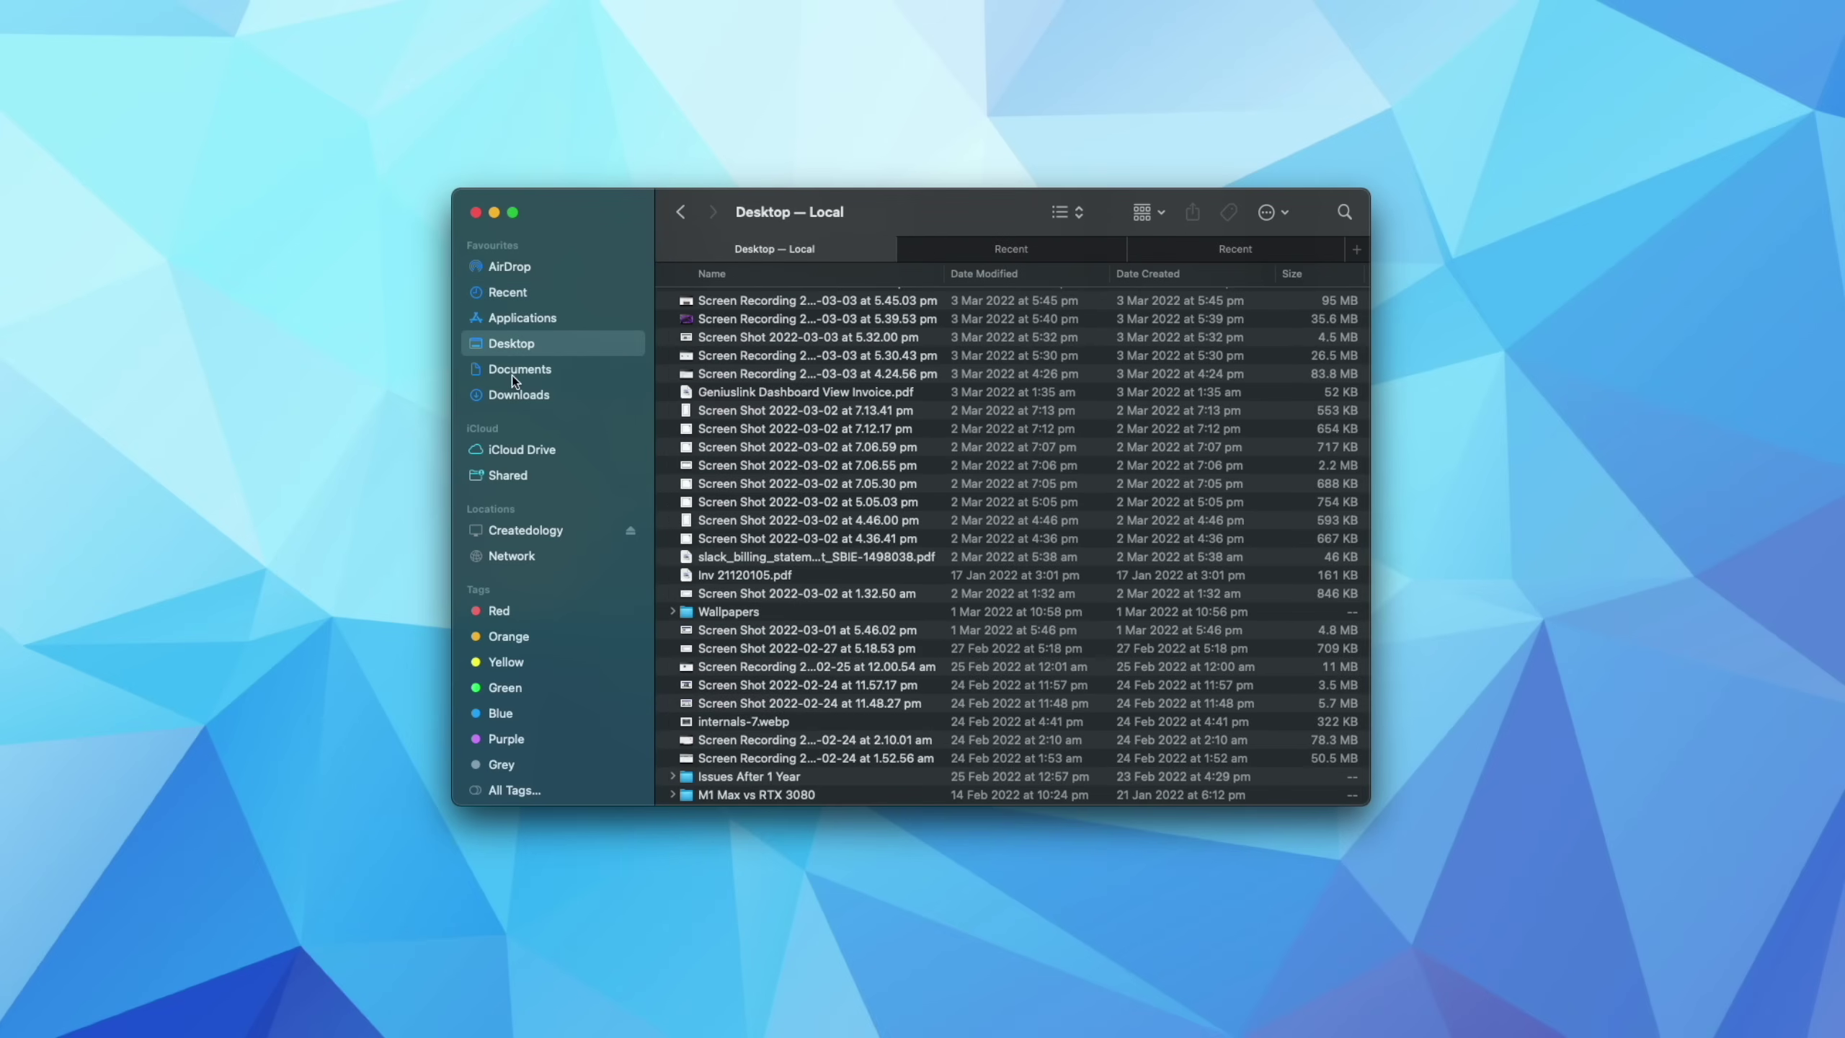
Show Downloads in the first tab and LG Monitor in the second, then select sample.pdf
left_click(512, 397)
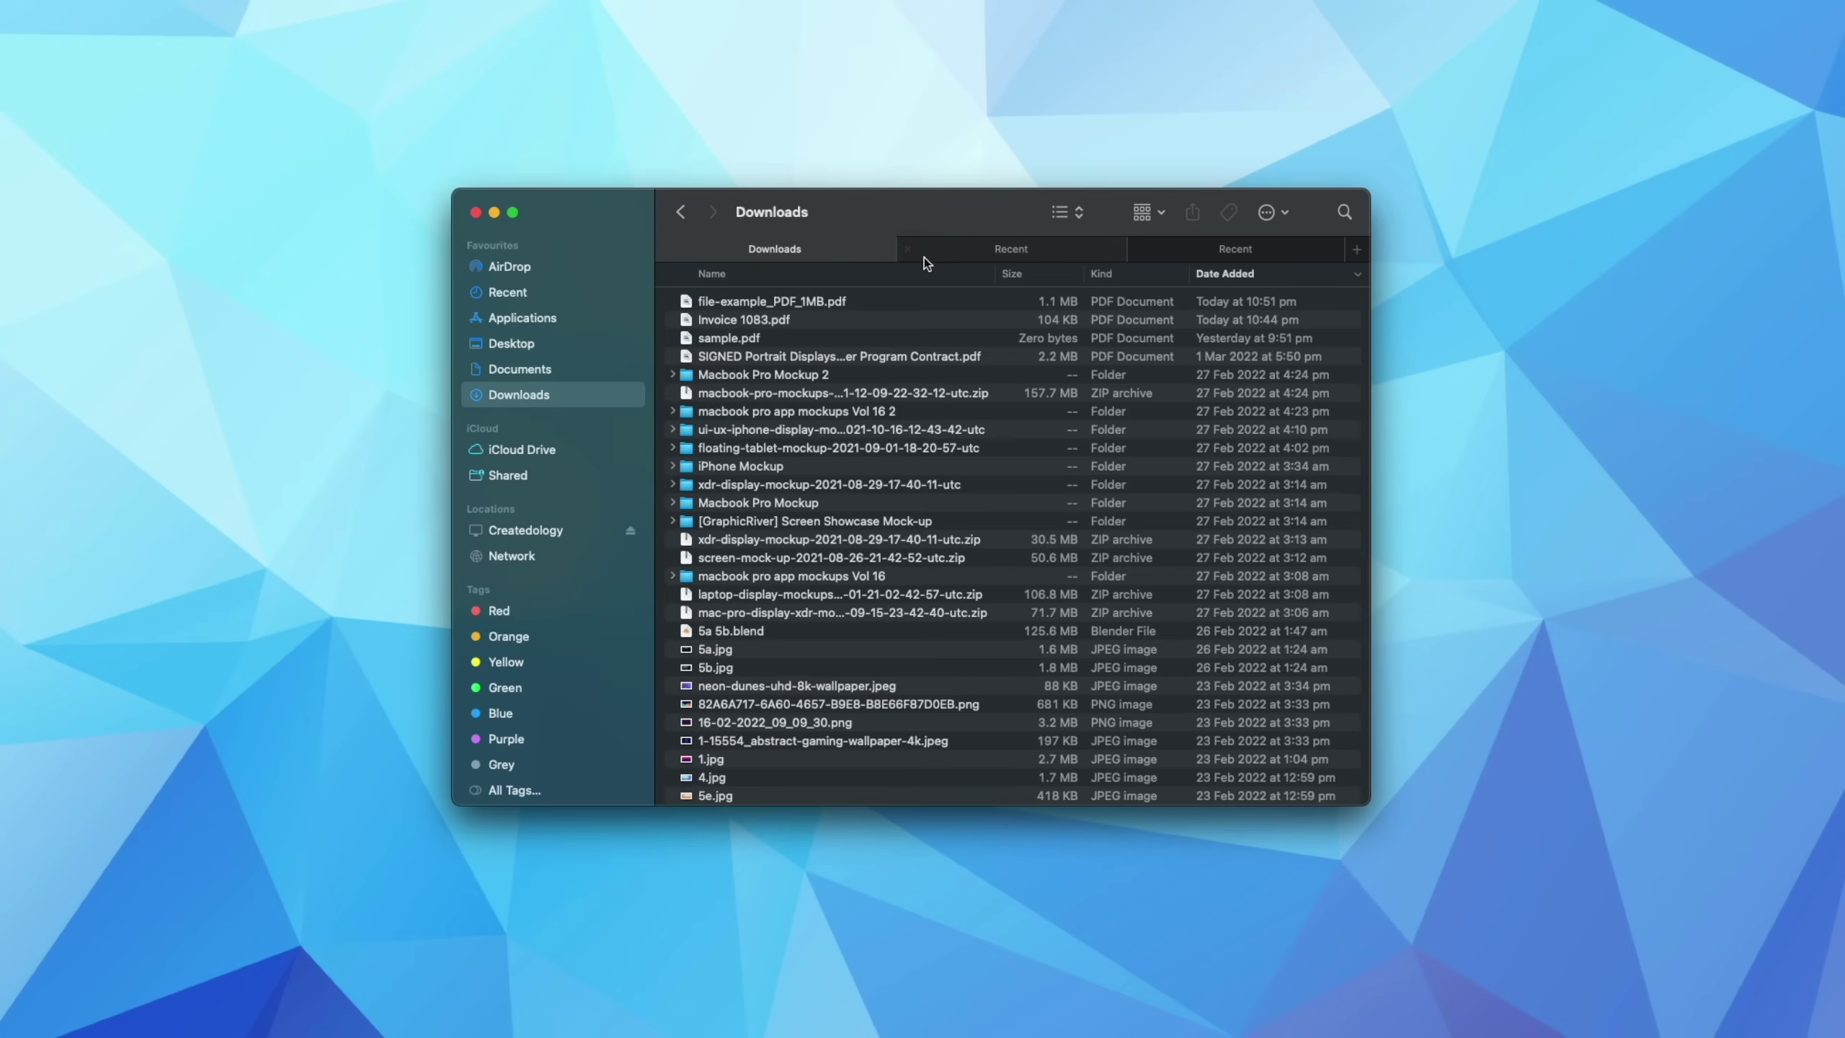
left_click(988, 255)
left_click(522, 345)
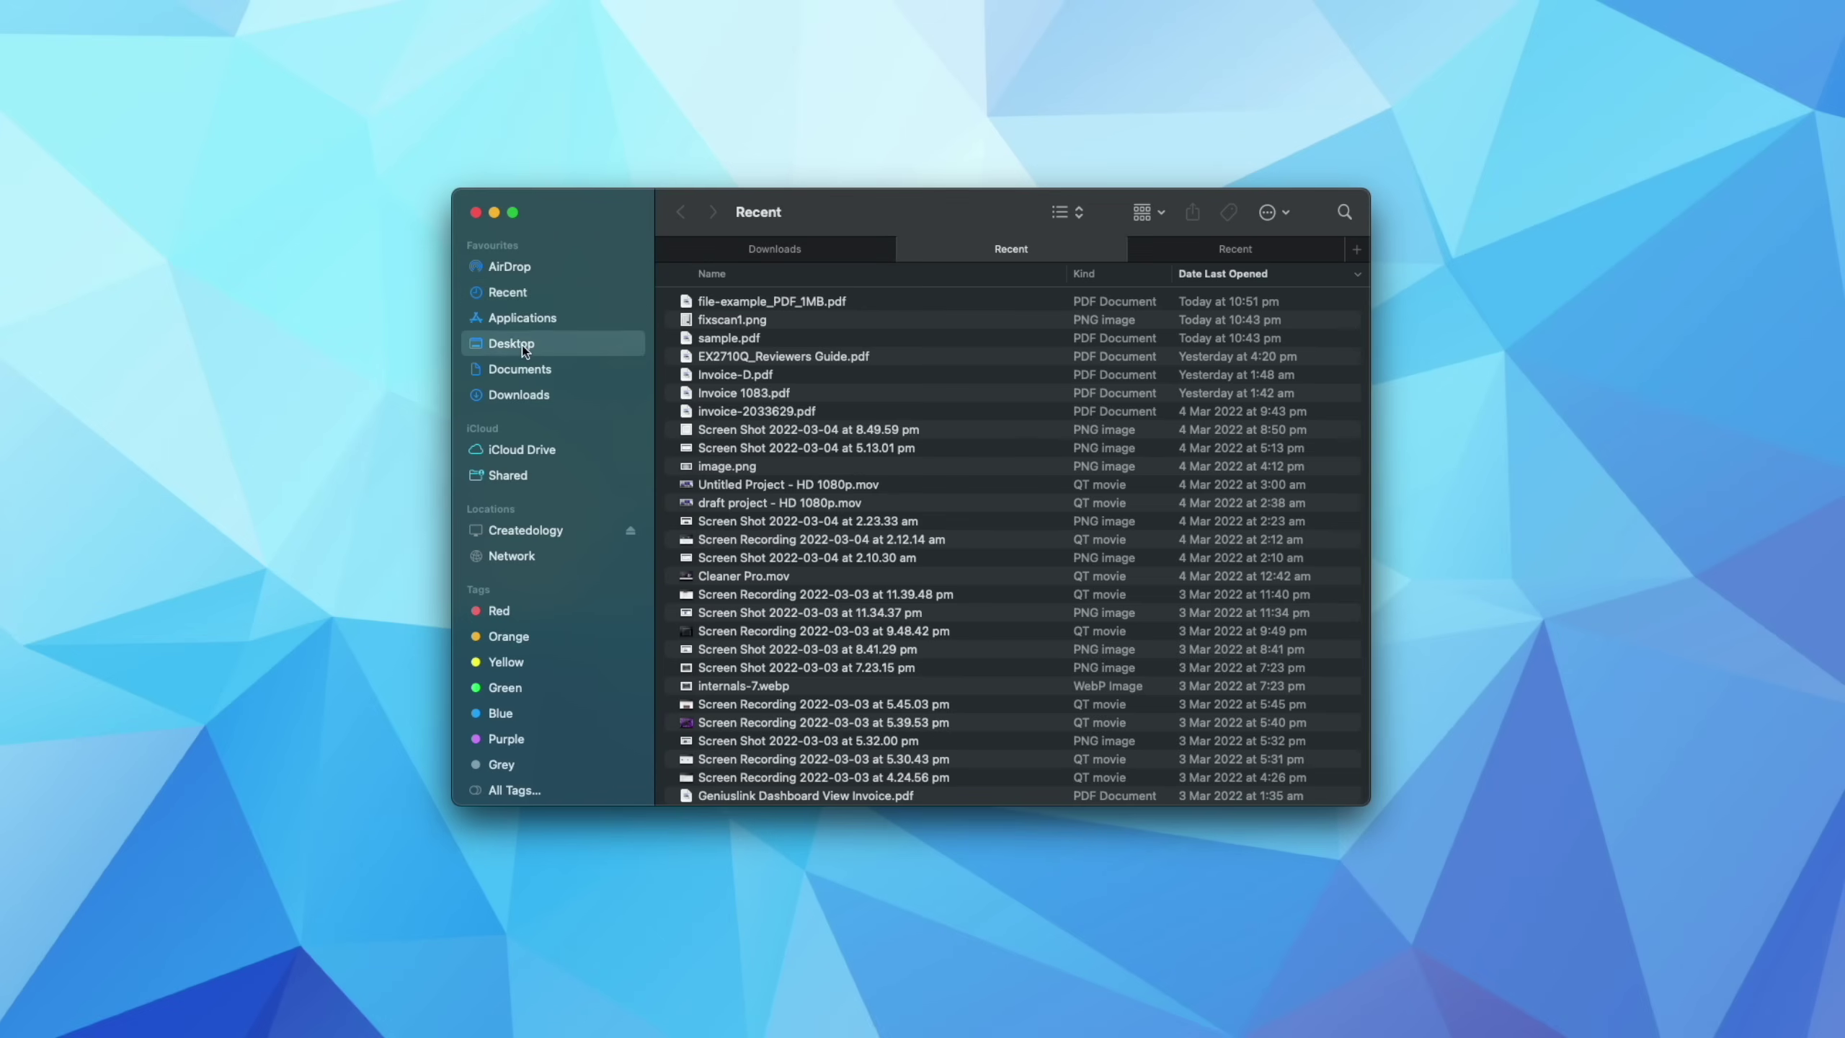
scroll(808, 421, "down", 5)
scroll(808, 421, "down", 1)
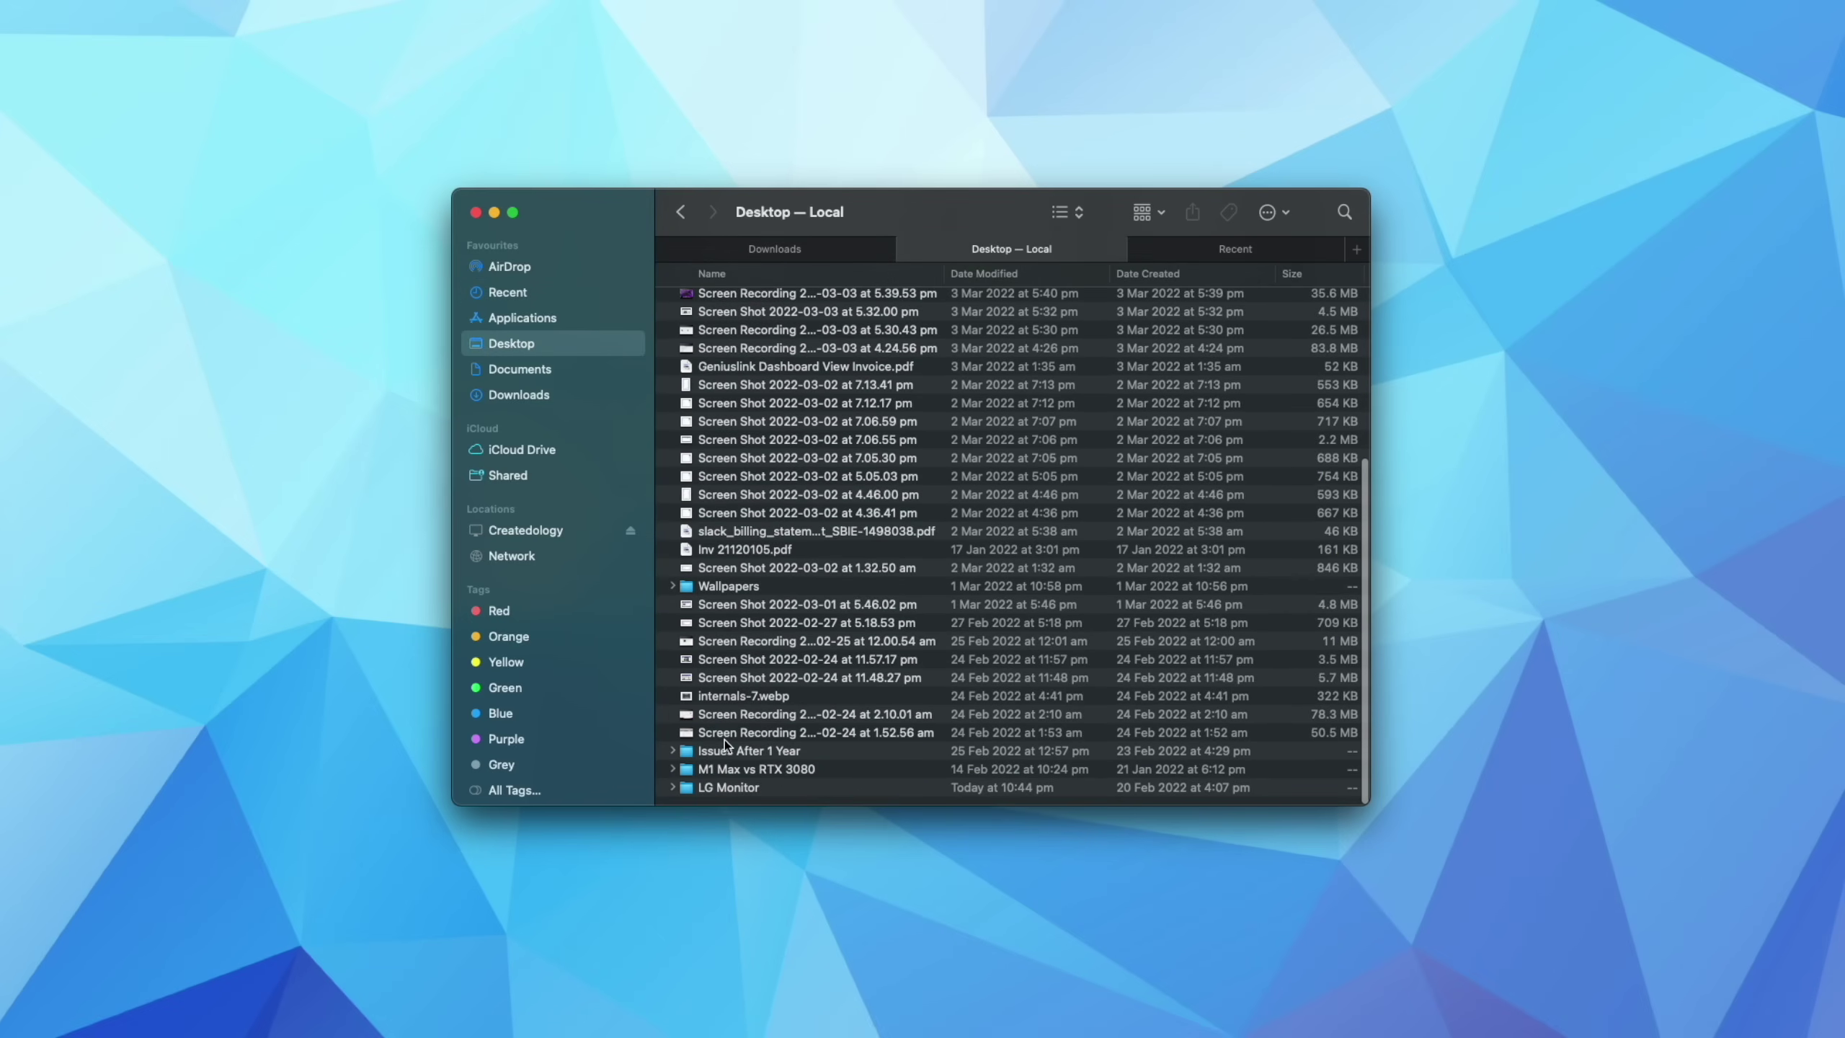
double_click(717, 787)
left_click(758, 248)
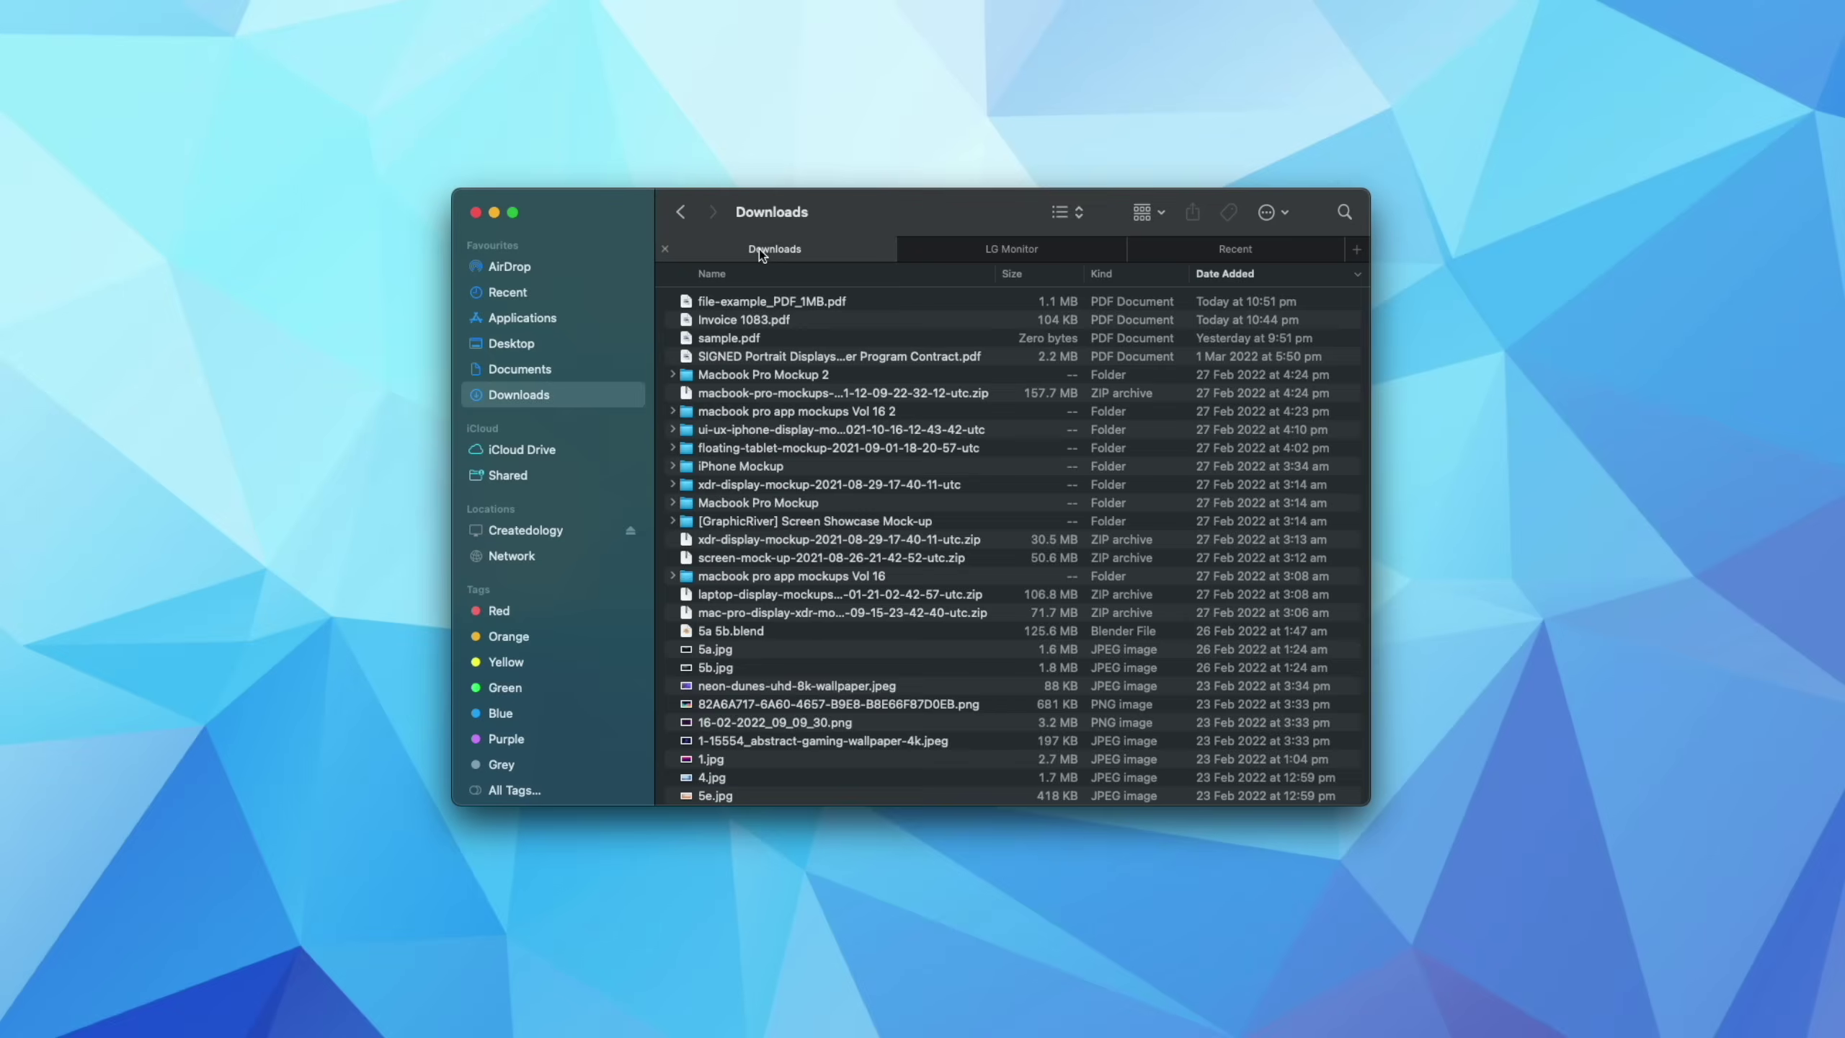
left_click(726, 338)
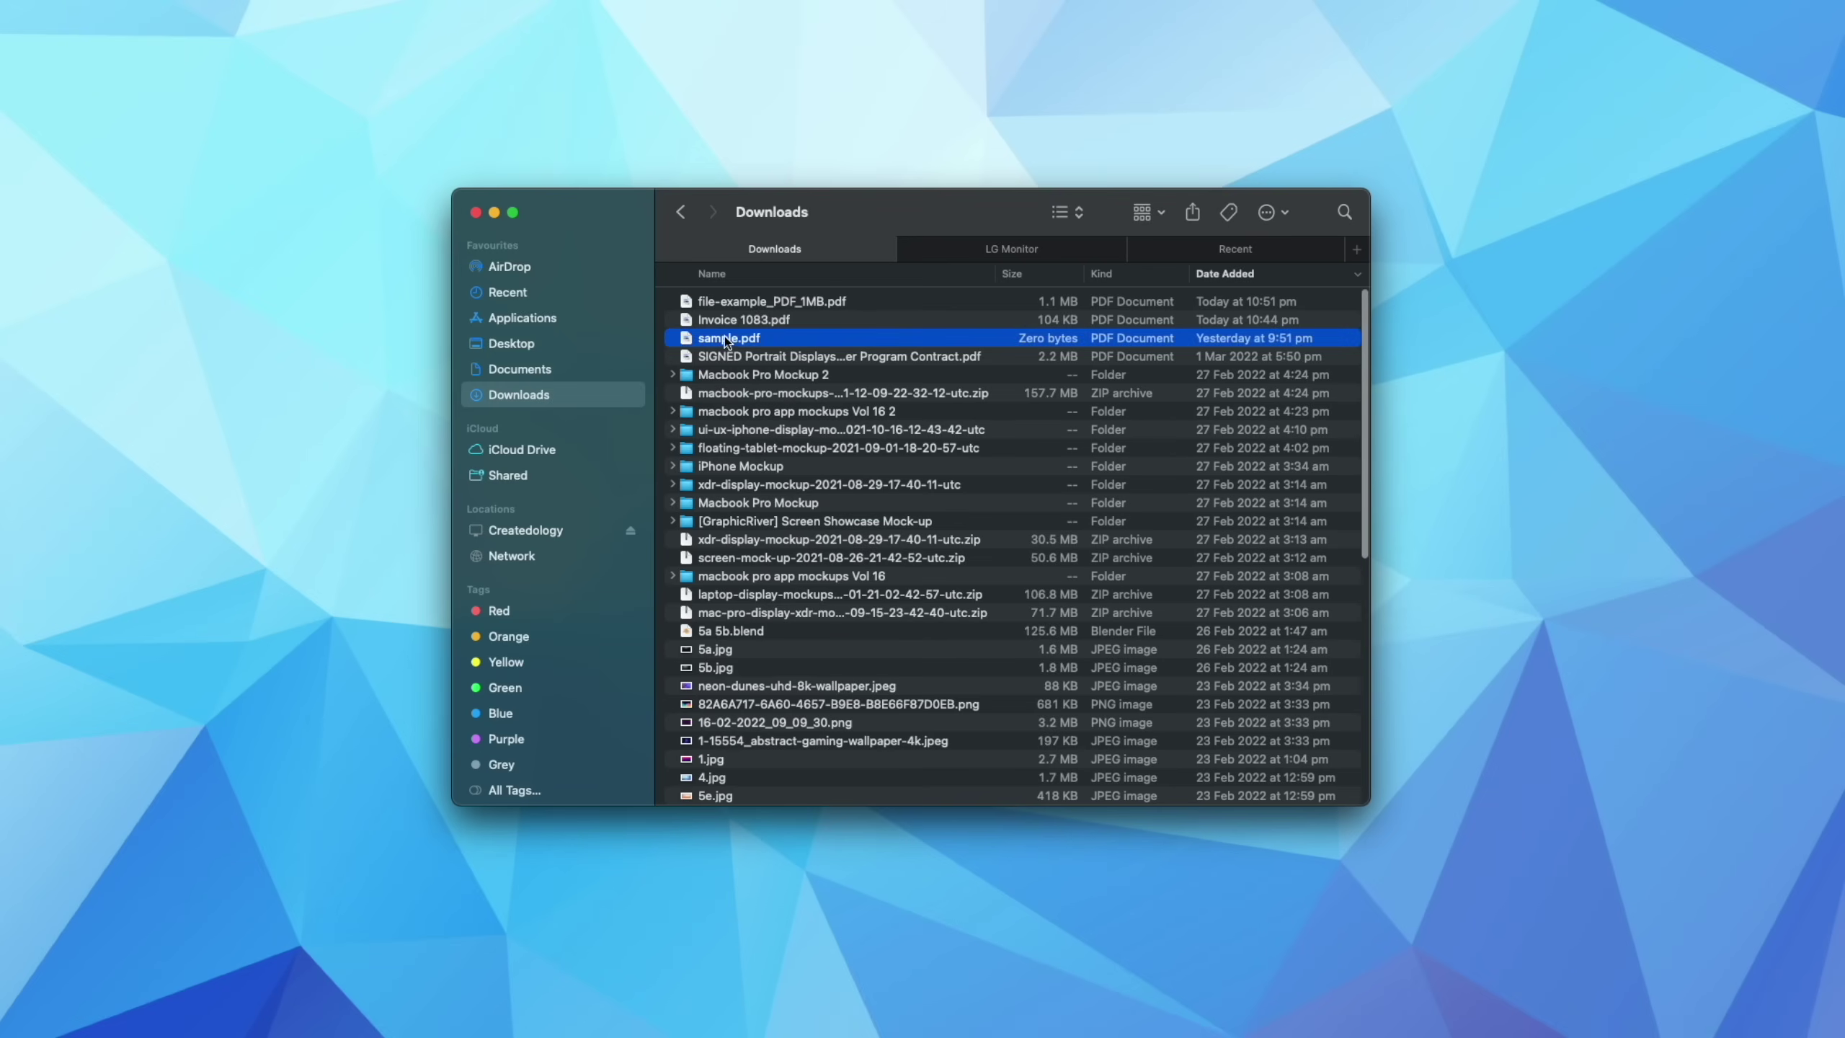
Paste sample.pdf into the LG Monitor tab and show the Createdology NAS 1 share in the third tab
left_click(963, 252)
key("super+v")
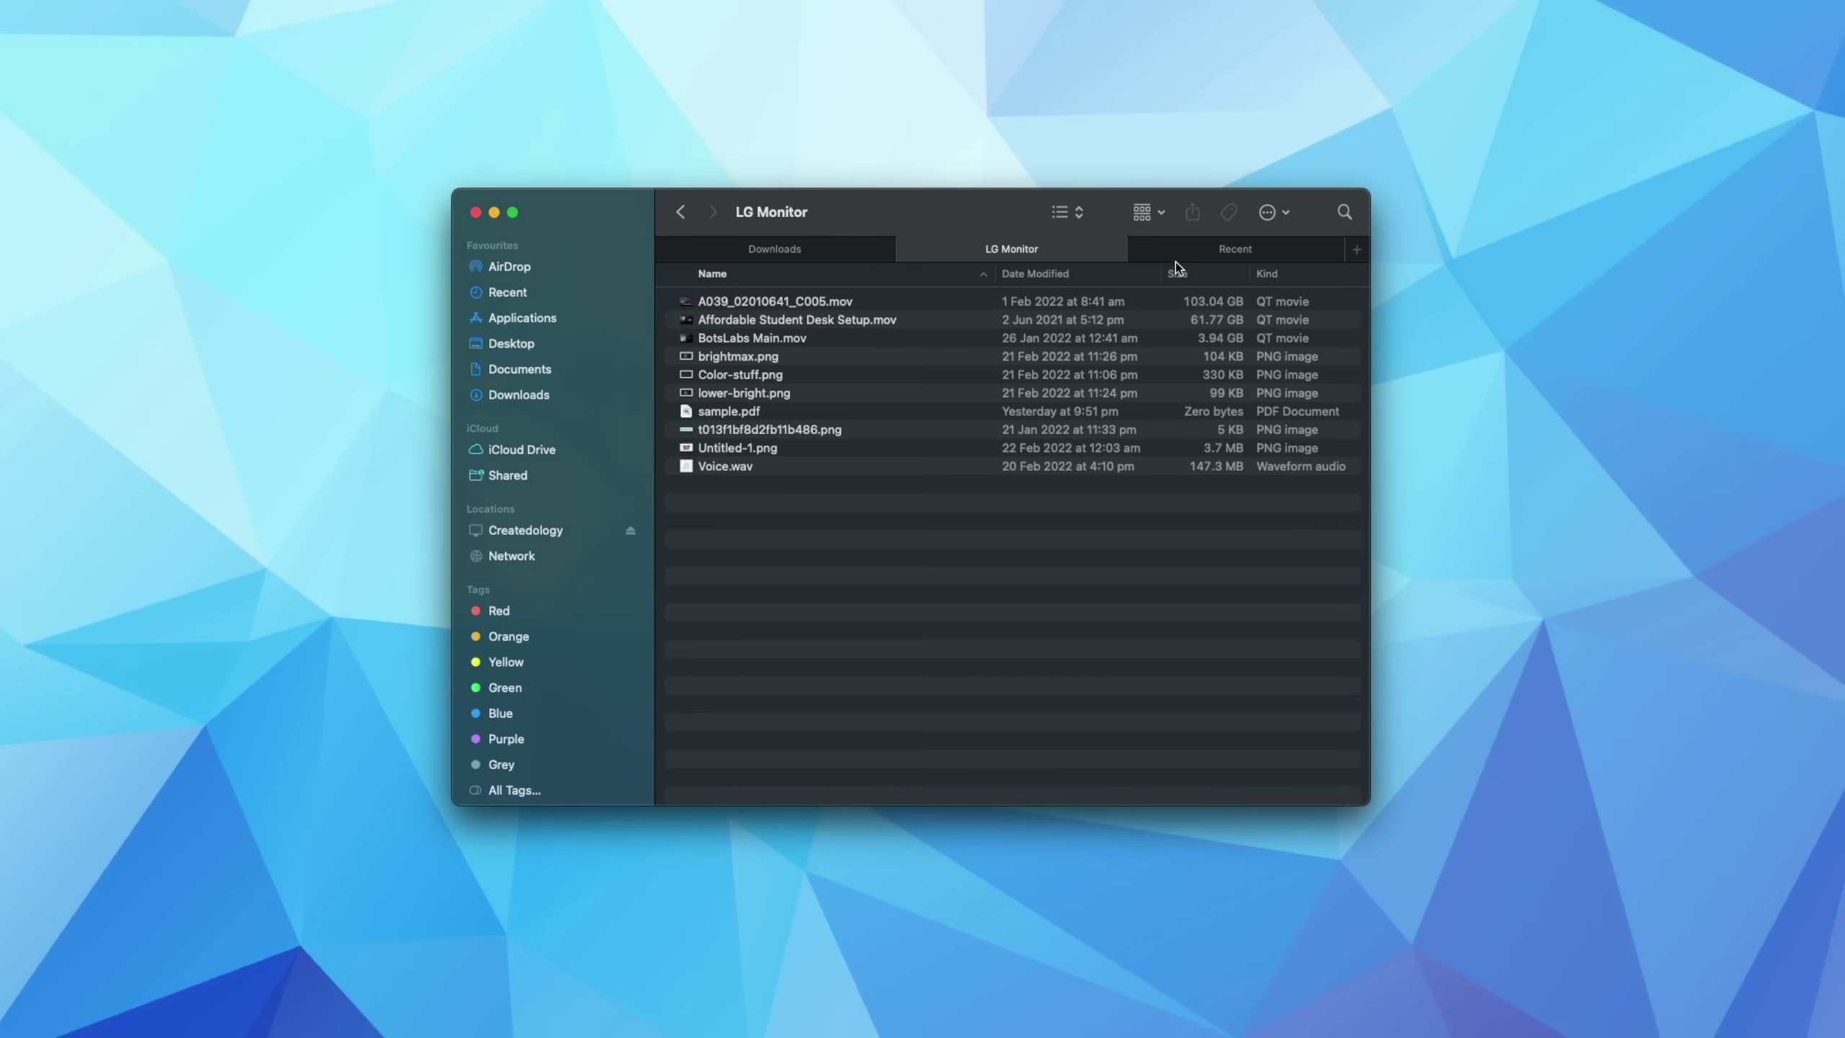
left_click(1202, 253)
left_click(548, 529)
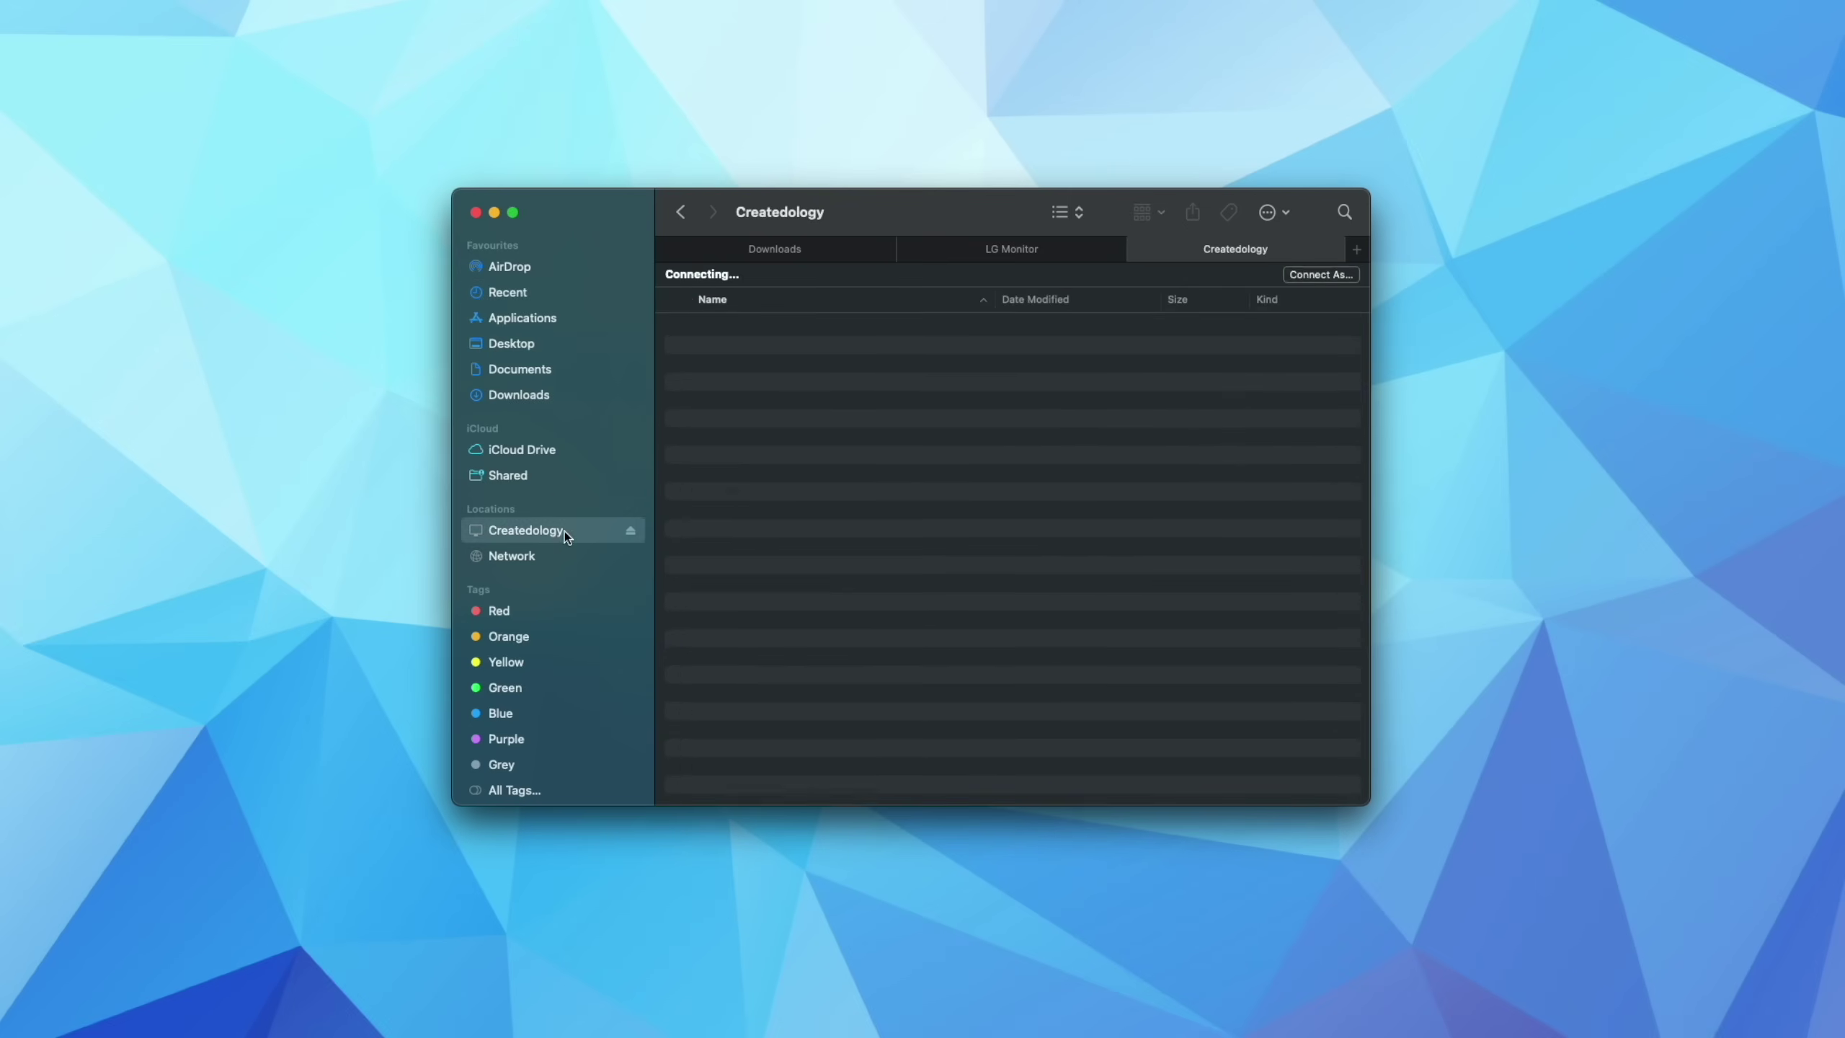
double_click(820, 321)
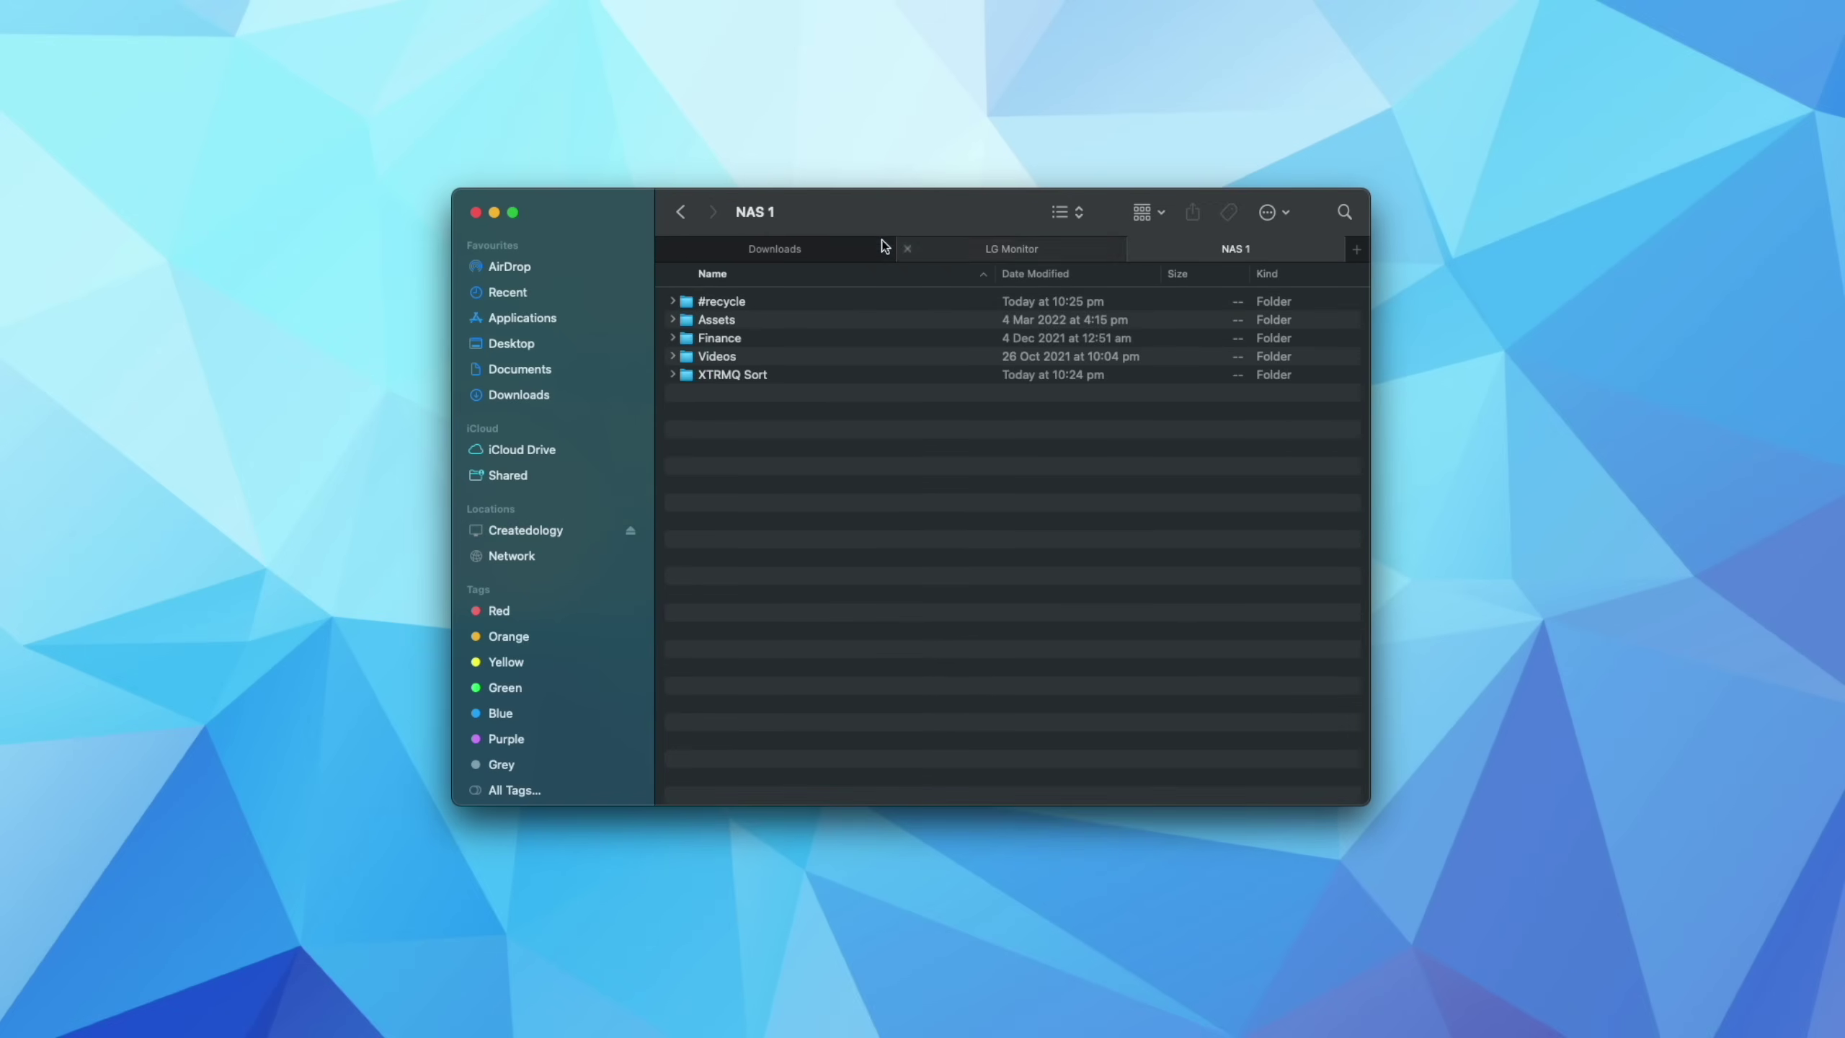
Cycle through the Downloads, LG Monitor and NAS 1 tabs, ending on Downloads
left_click(760, 251)
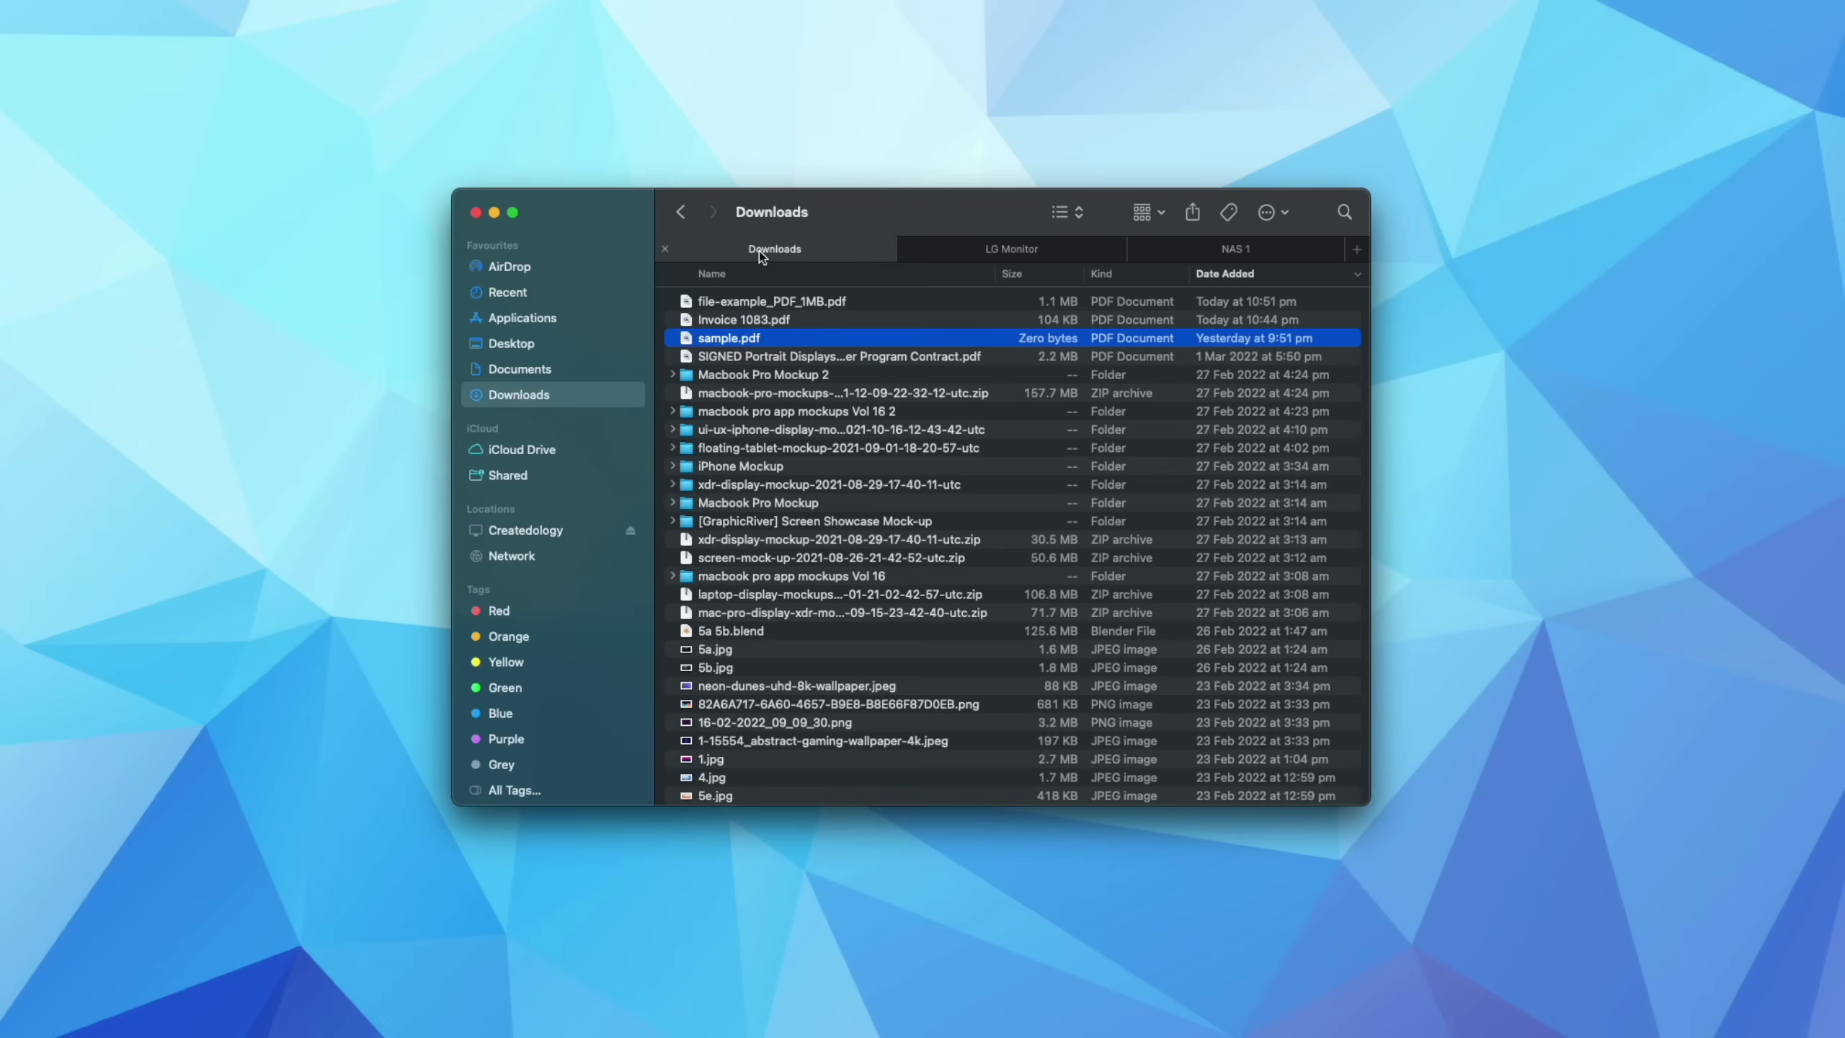
left_click(980, 257)
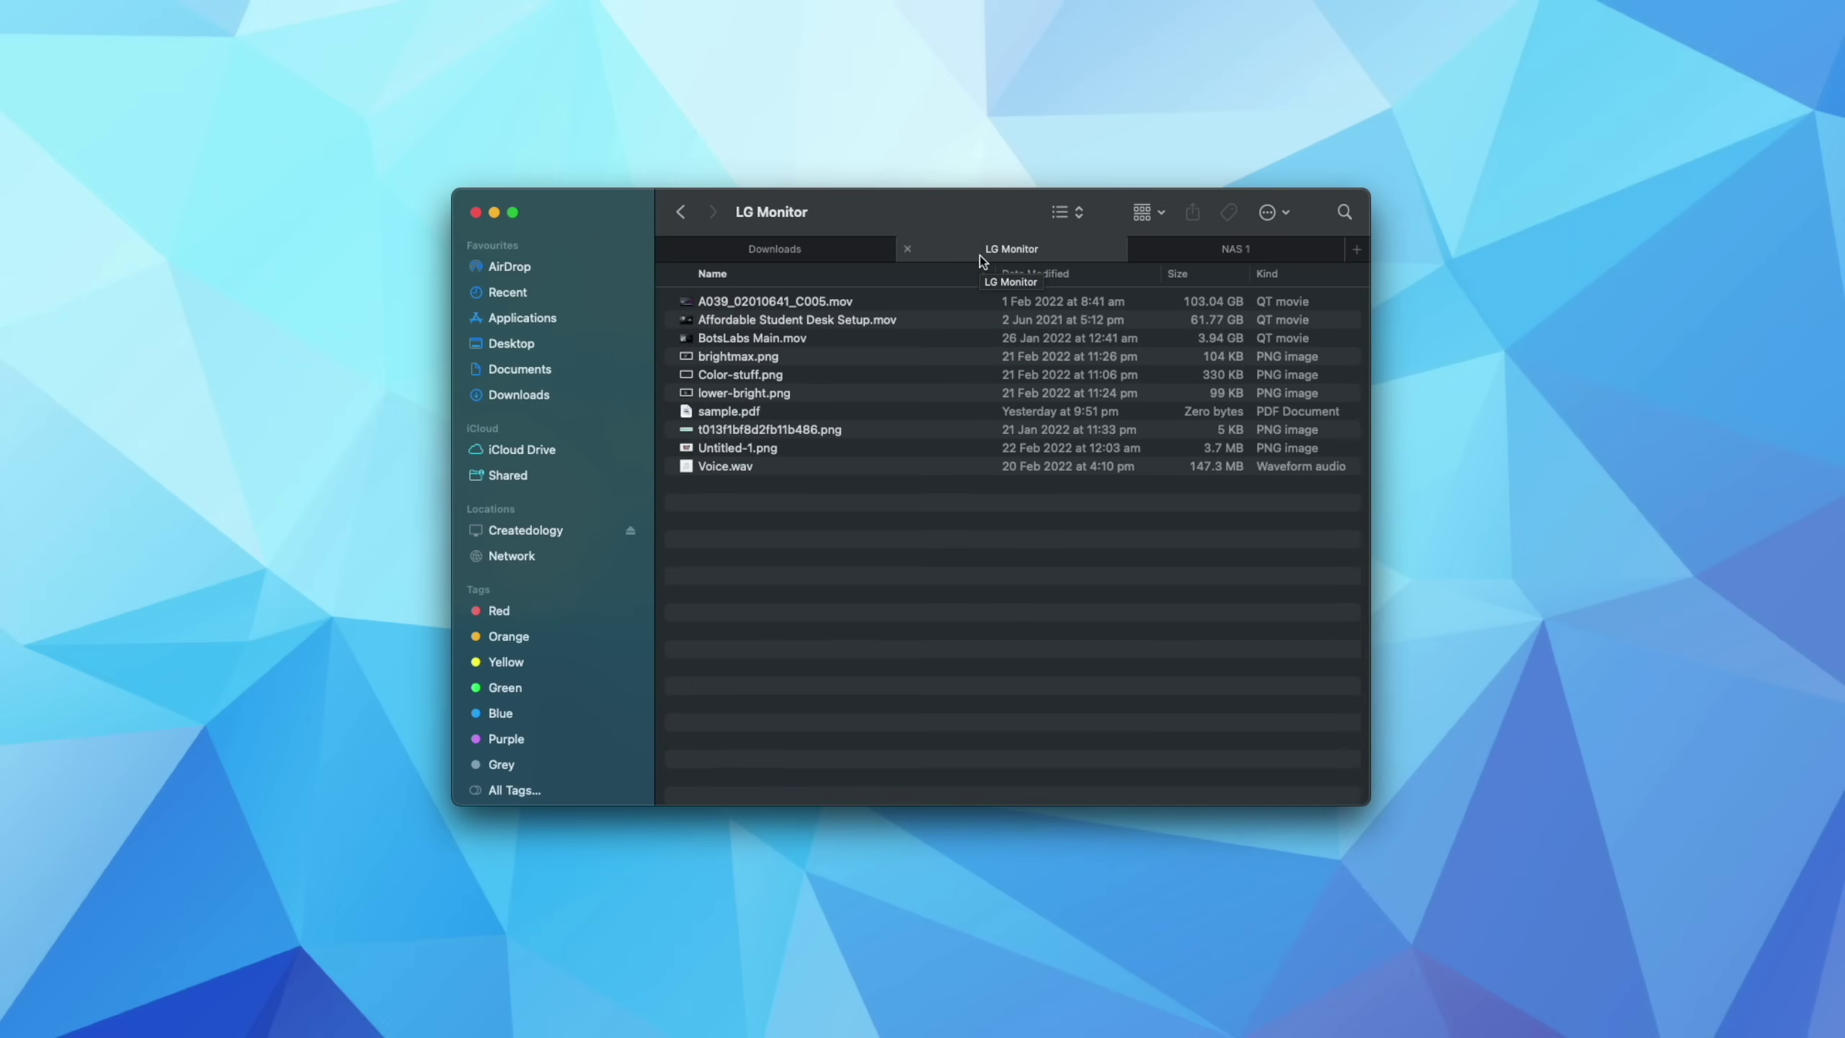
left_click(1202, 251)
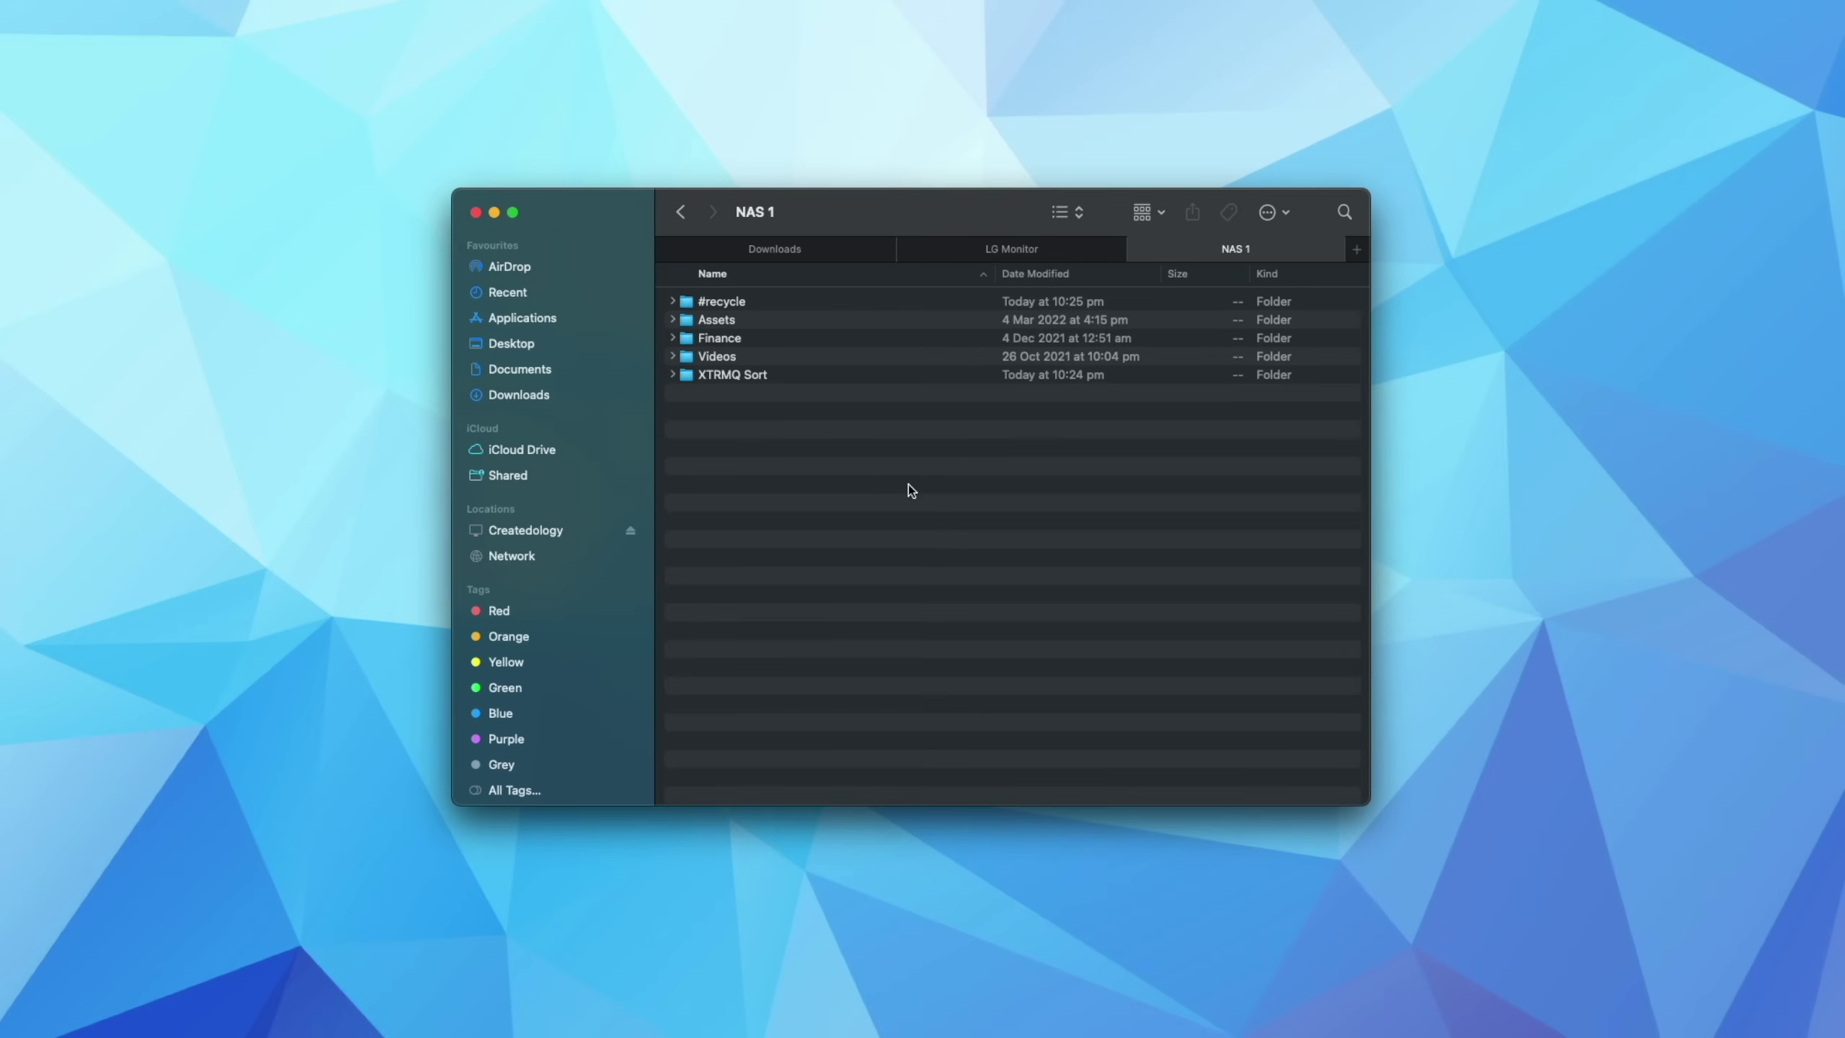
left_click(981, 259)
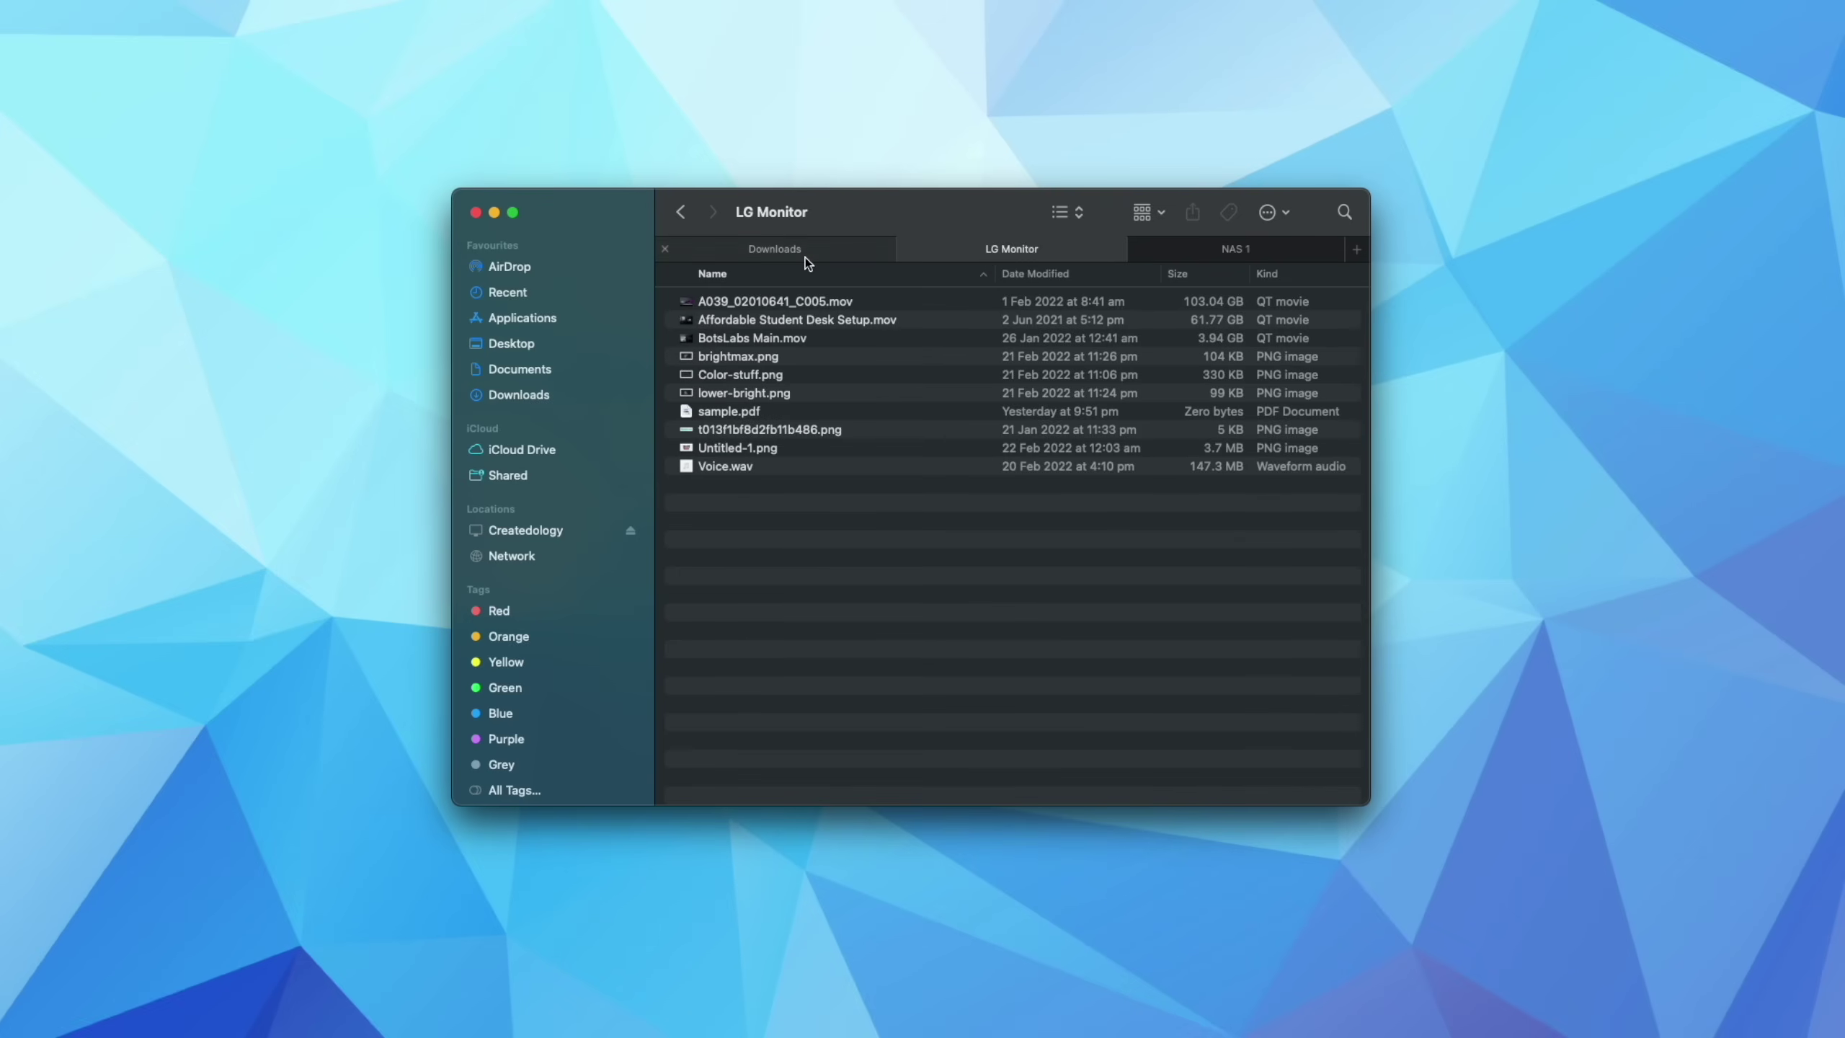
left_click(804, 256)
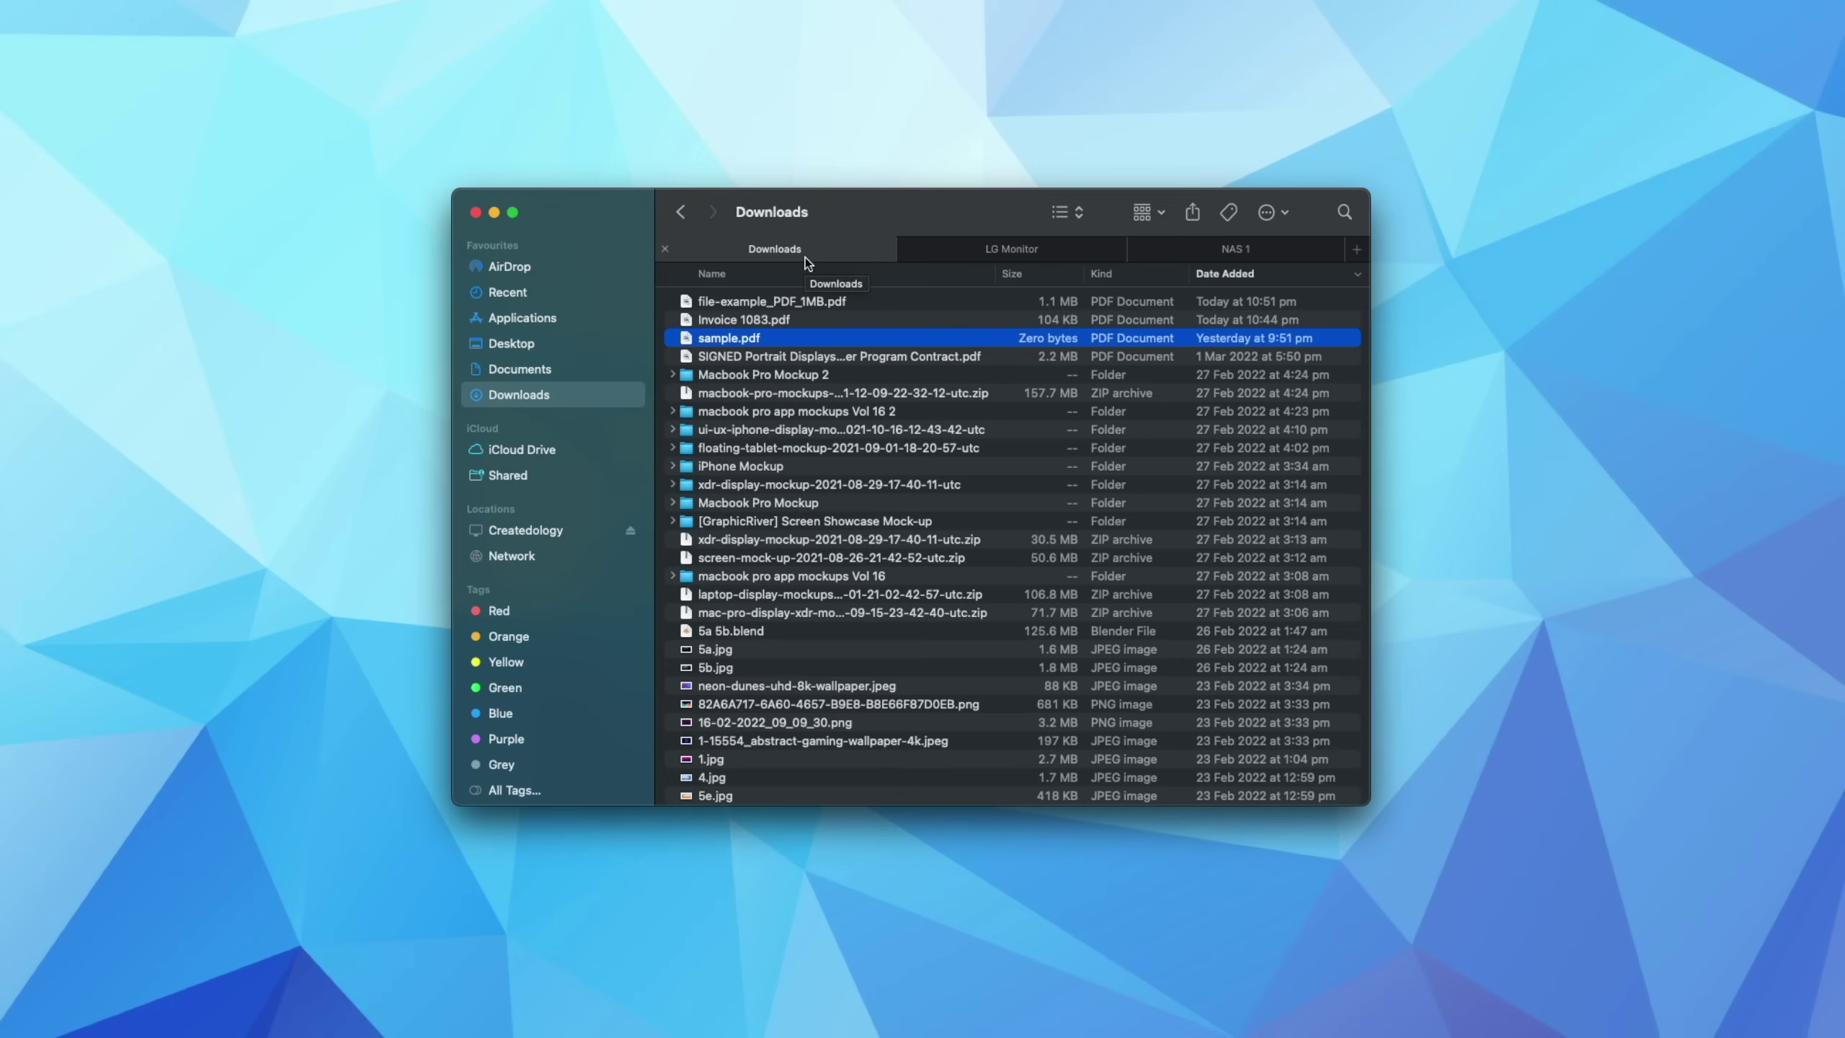
In Show View Options, set the Desktop list's icon size to the large thumbnail option
left_click(530, 342)
scroll(730, 375, "up", 10)
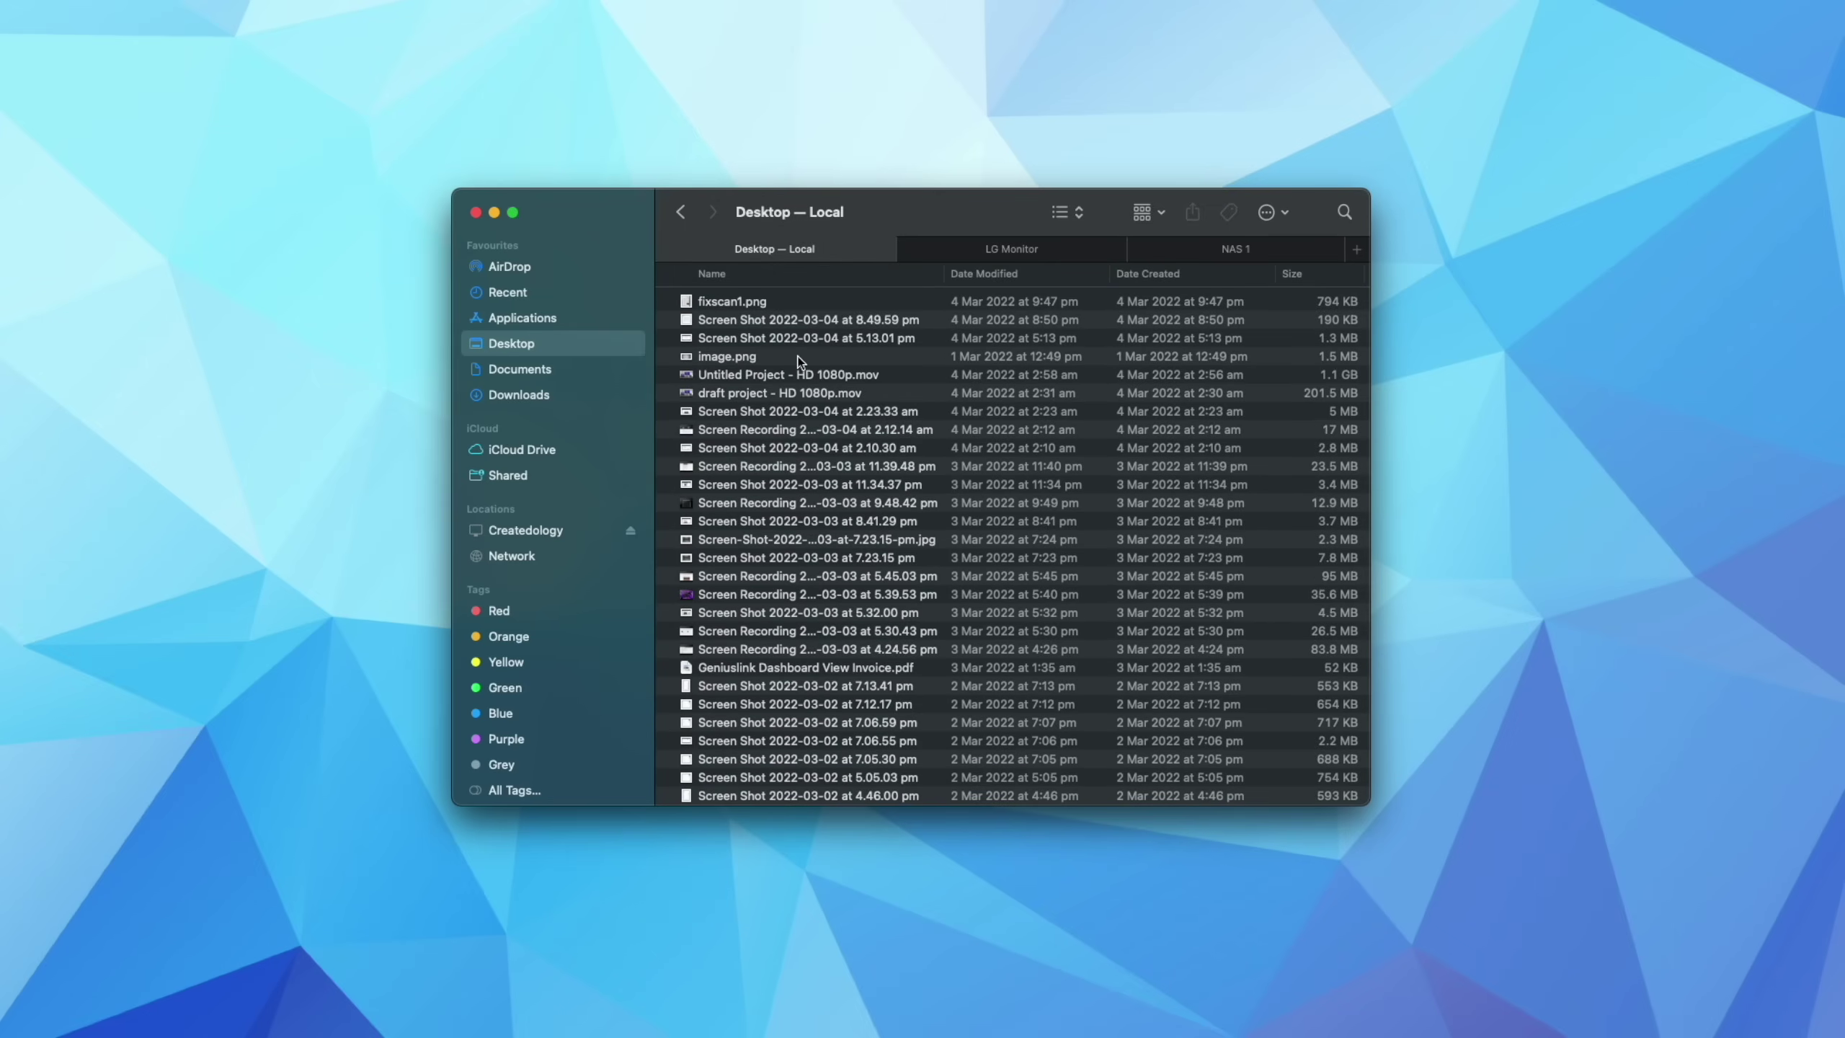
left_click(1283, 217)
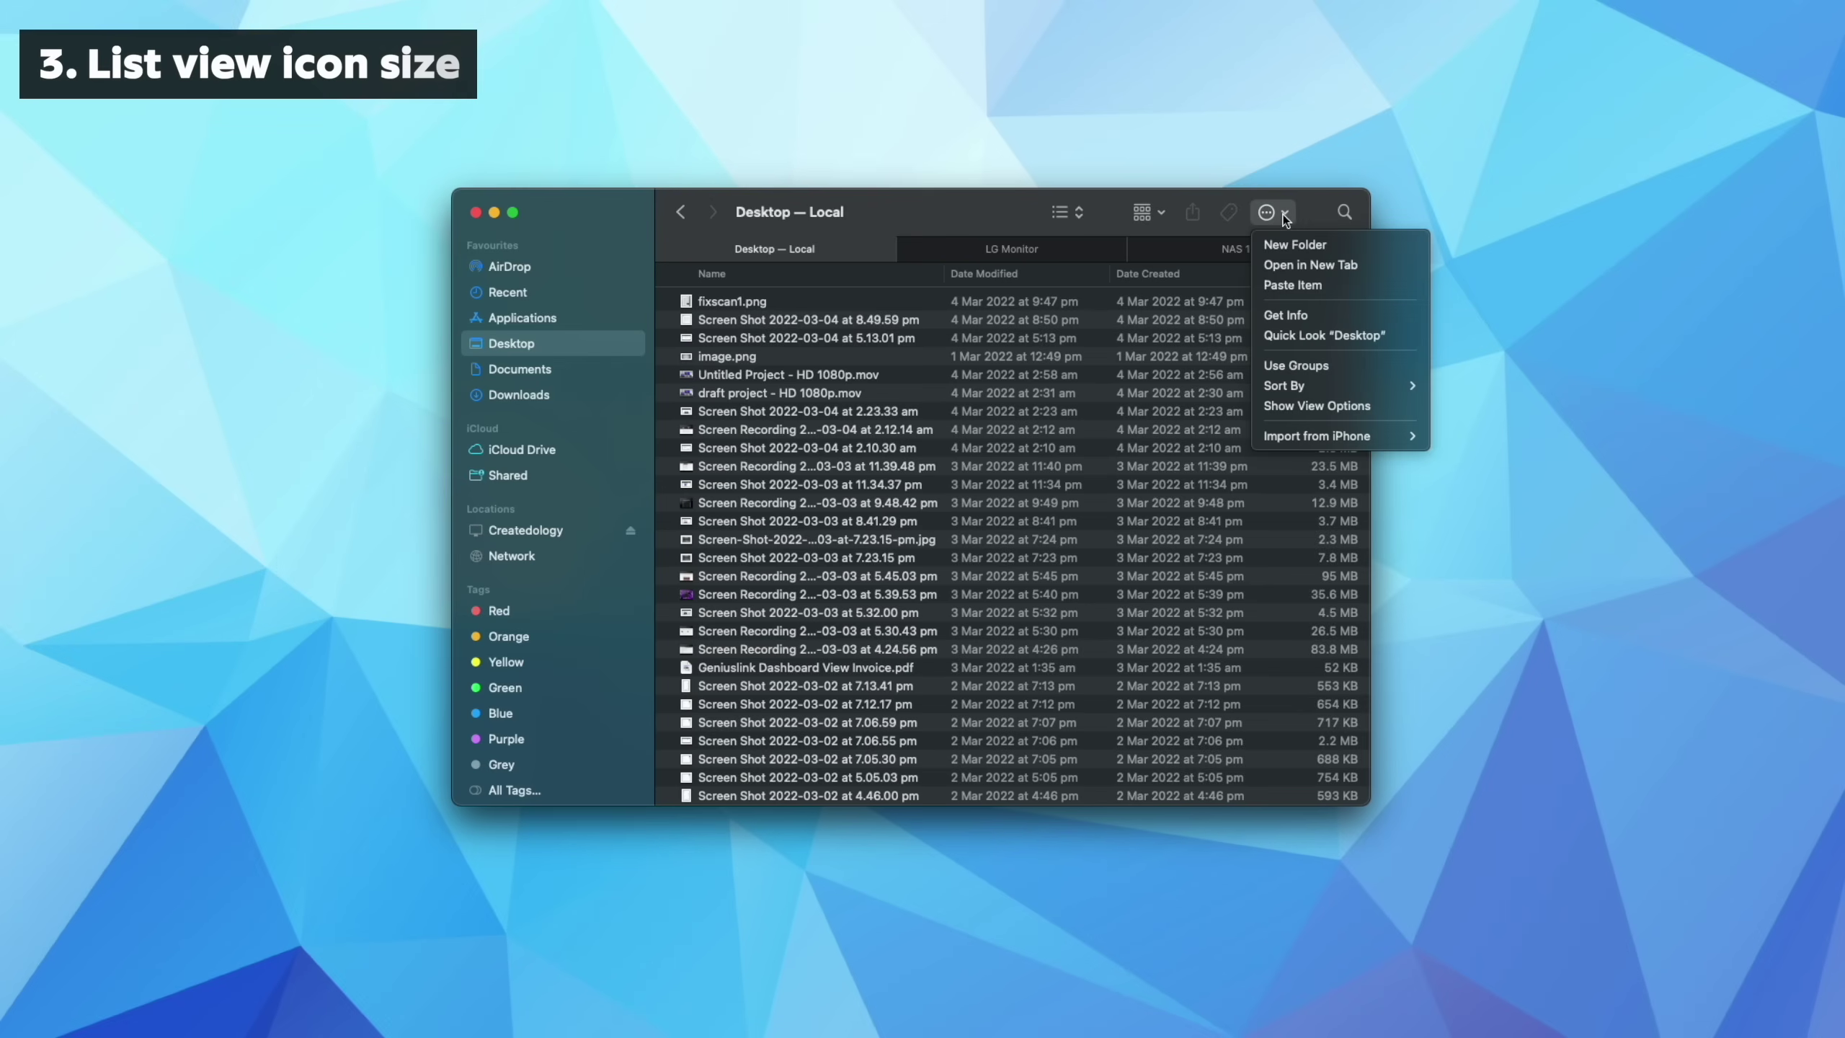
left_click(1299, 407)
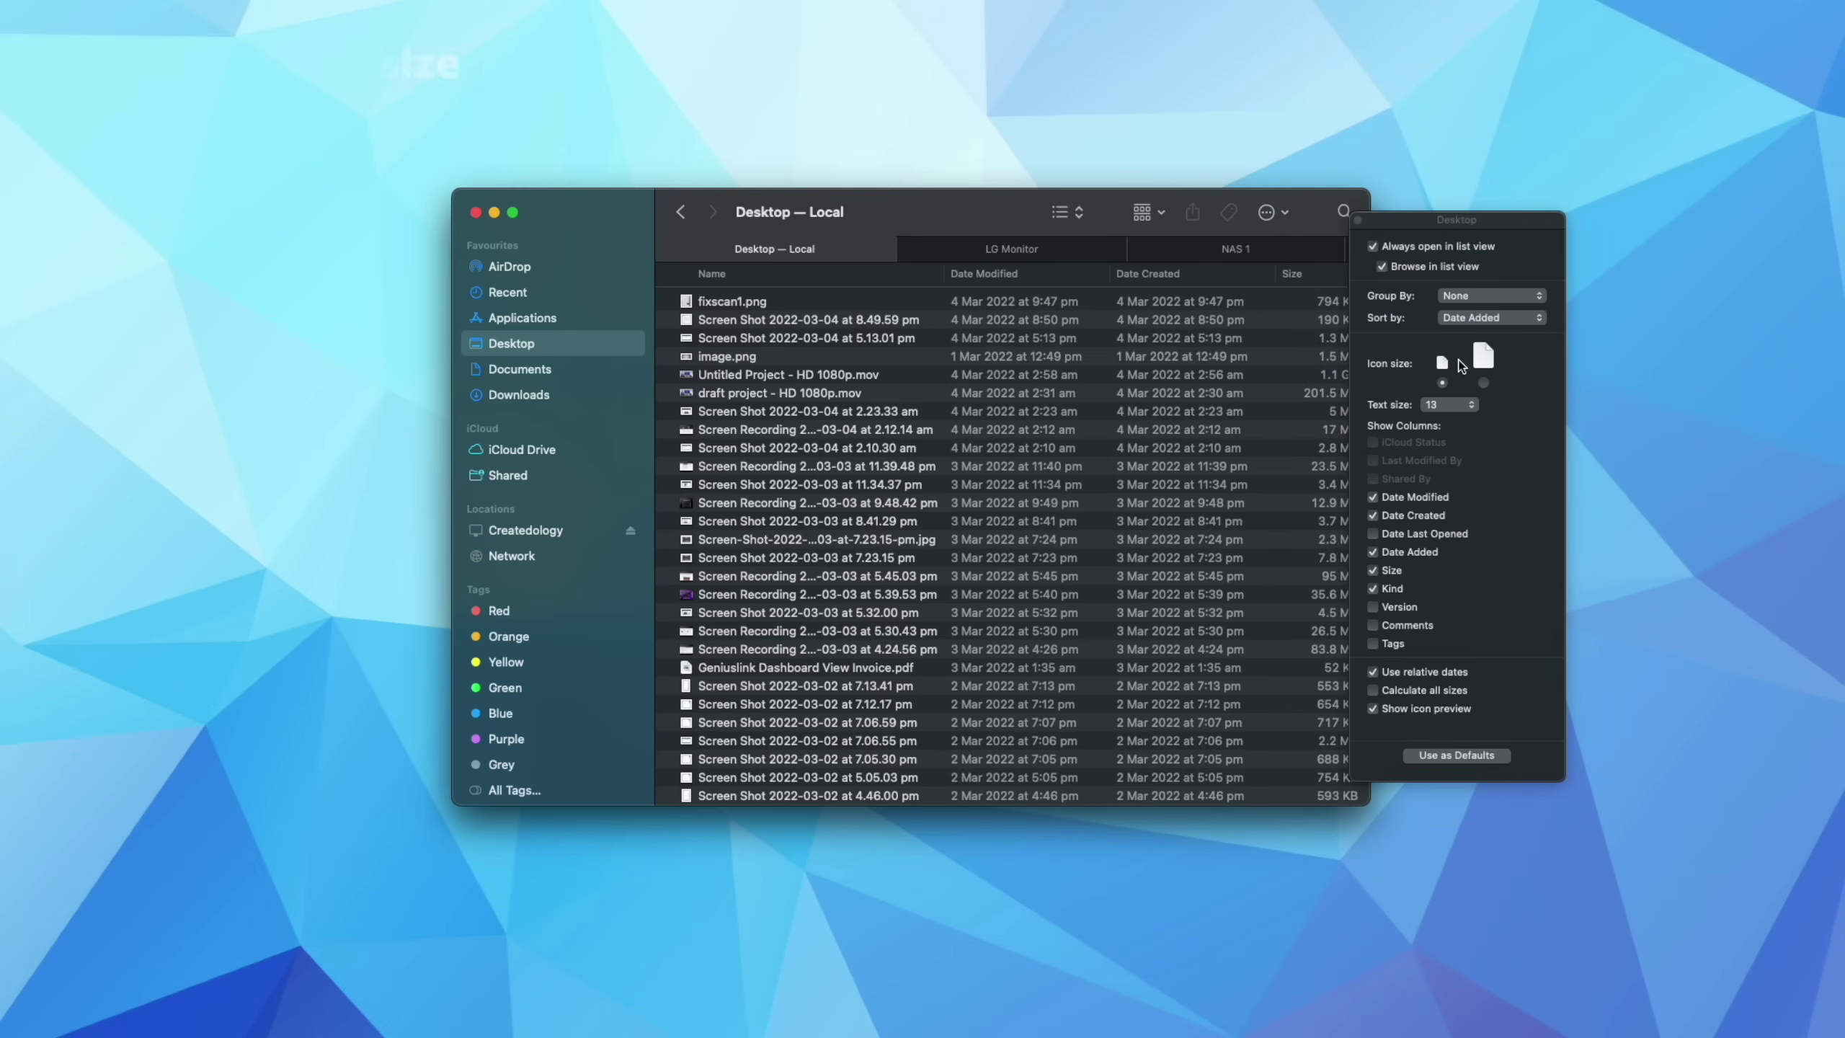
left_click(1483, 383)
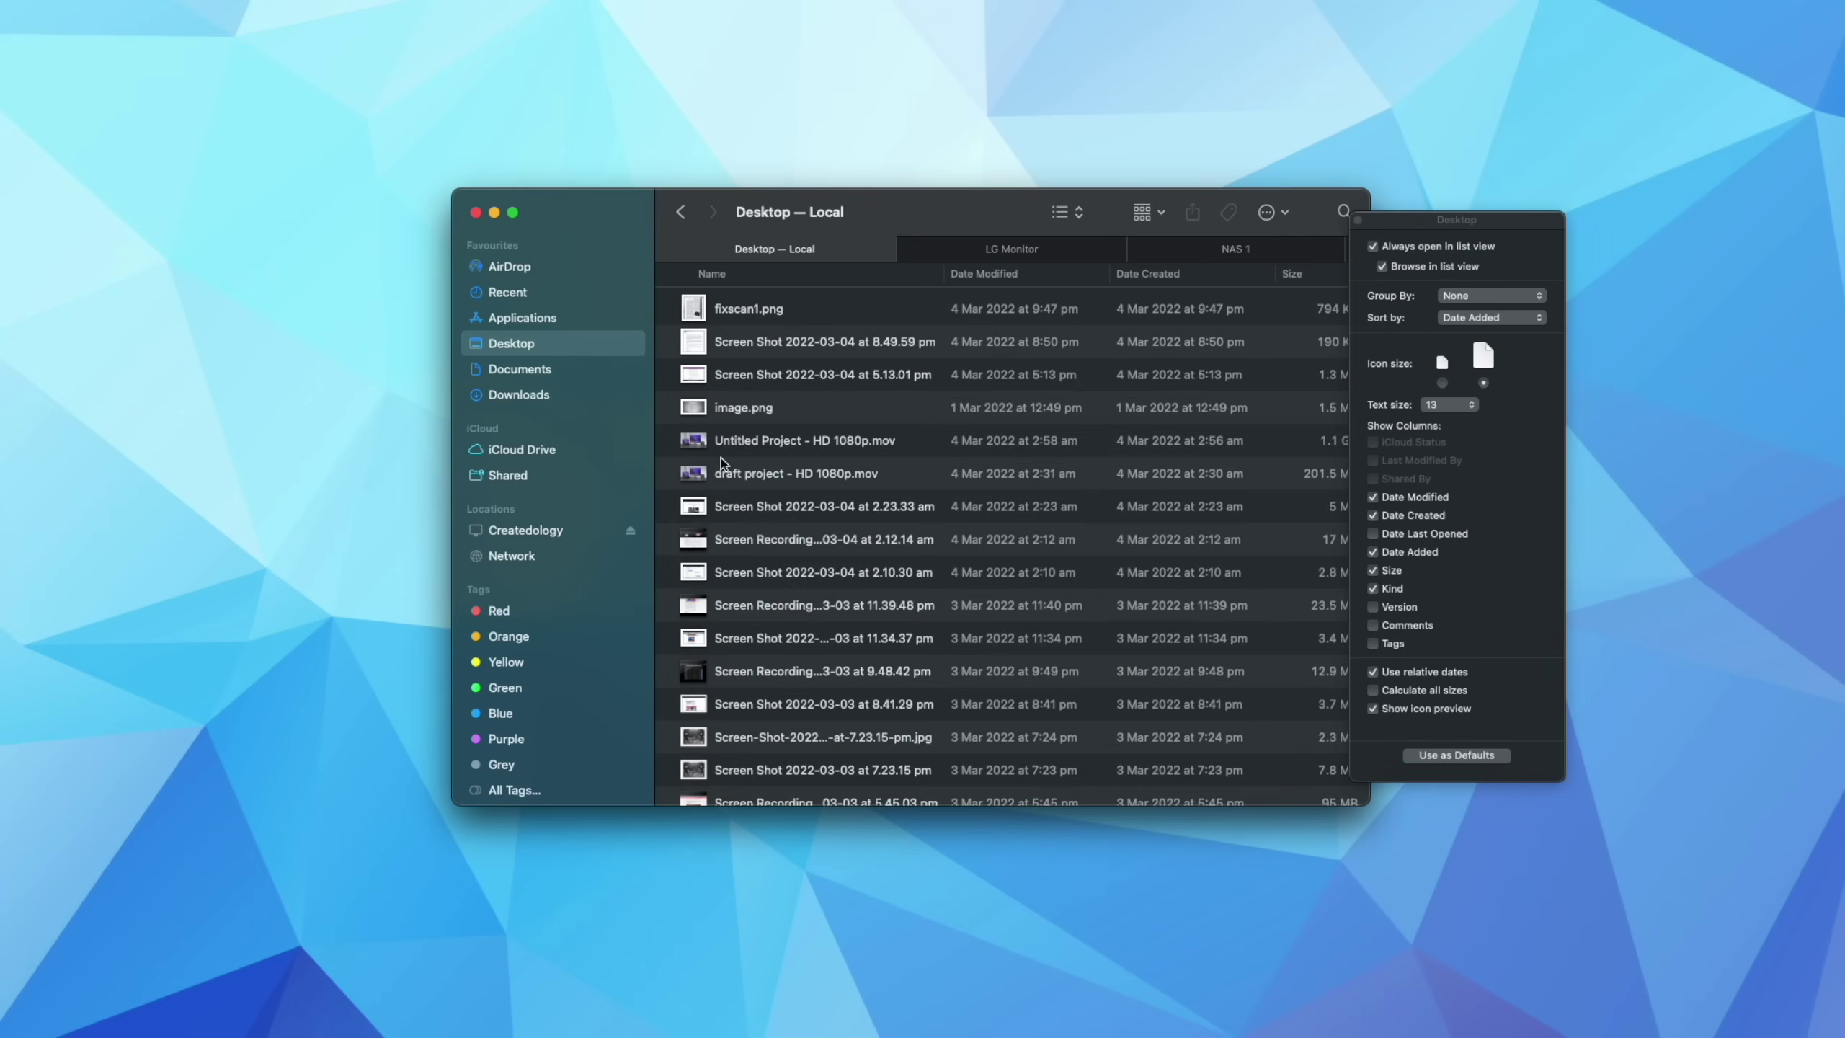
left_click(1443, 383)
left_click(1483, 382)
scroll(755, 526, "down", 5)
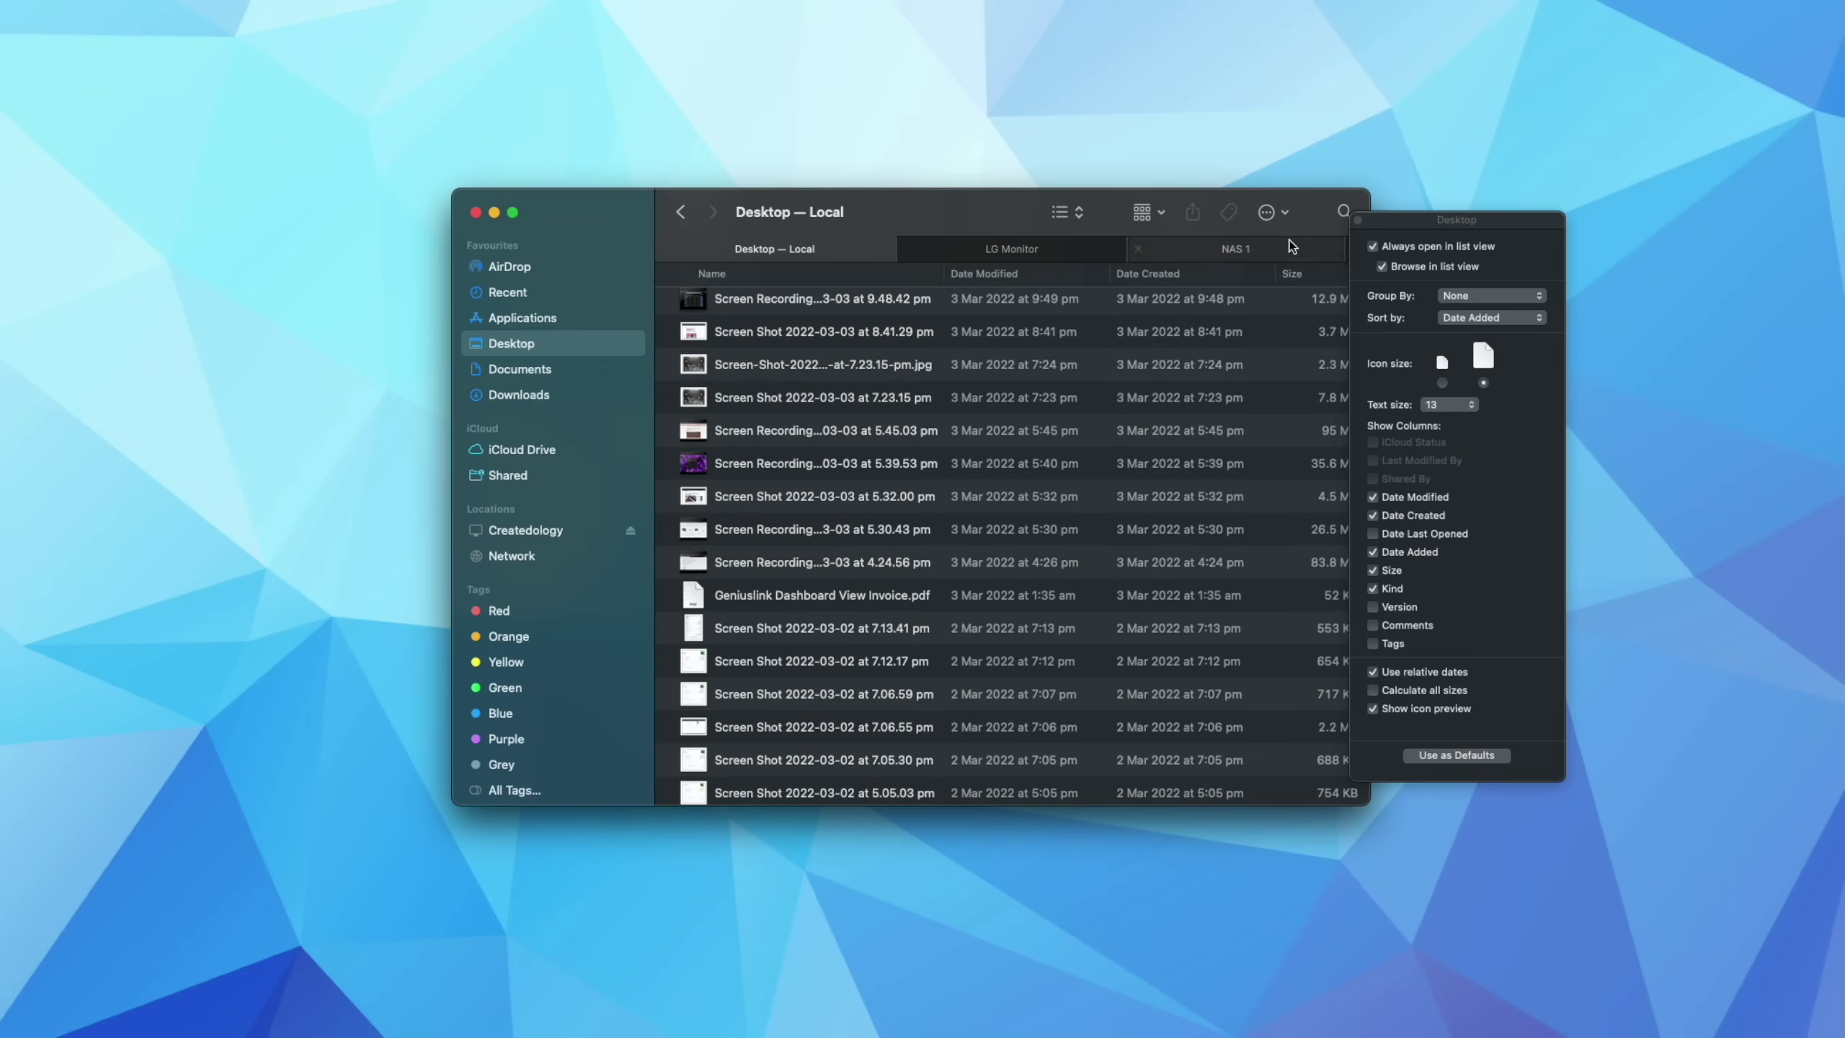
Switch the Desktop to icon view and then back to list view
left_click(1071, 211)
left_click(1076, 194)
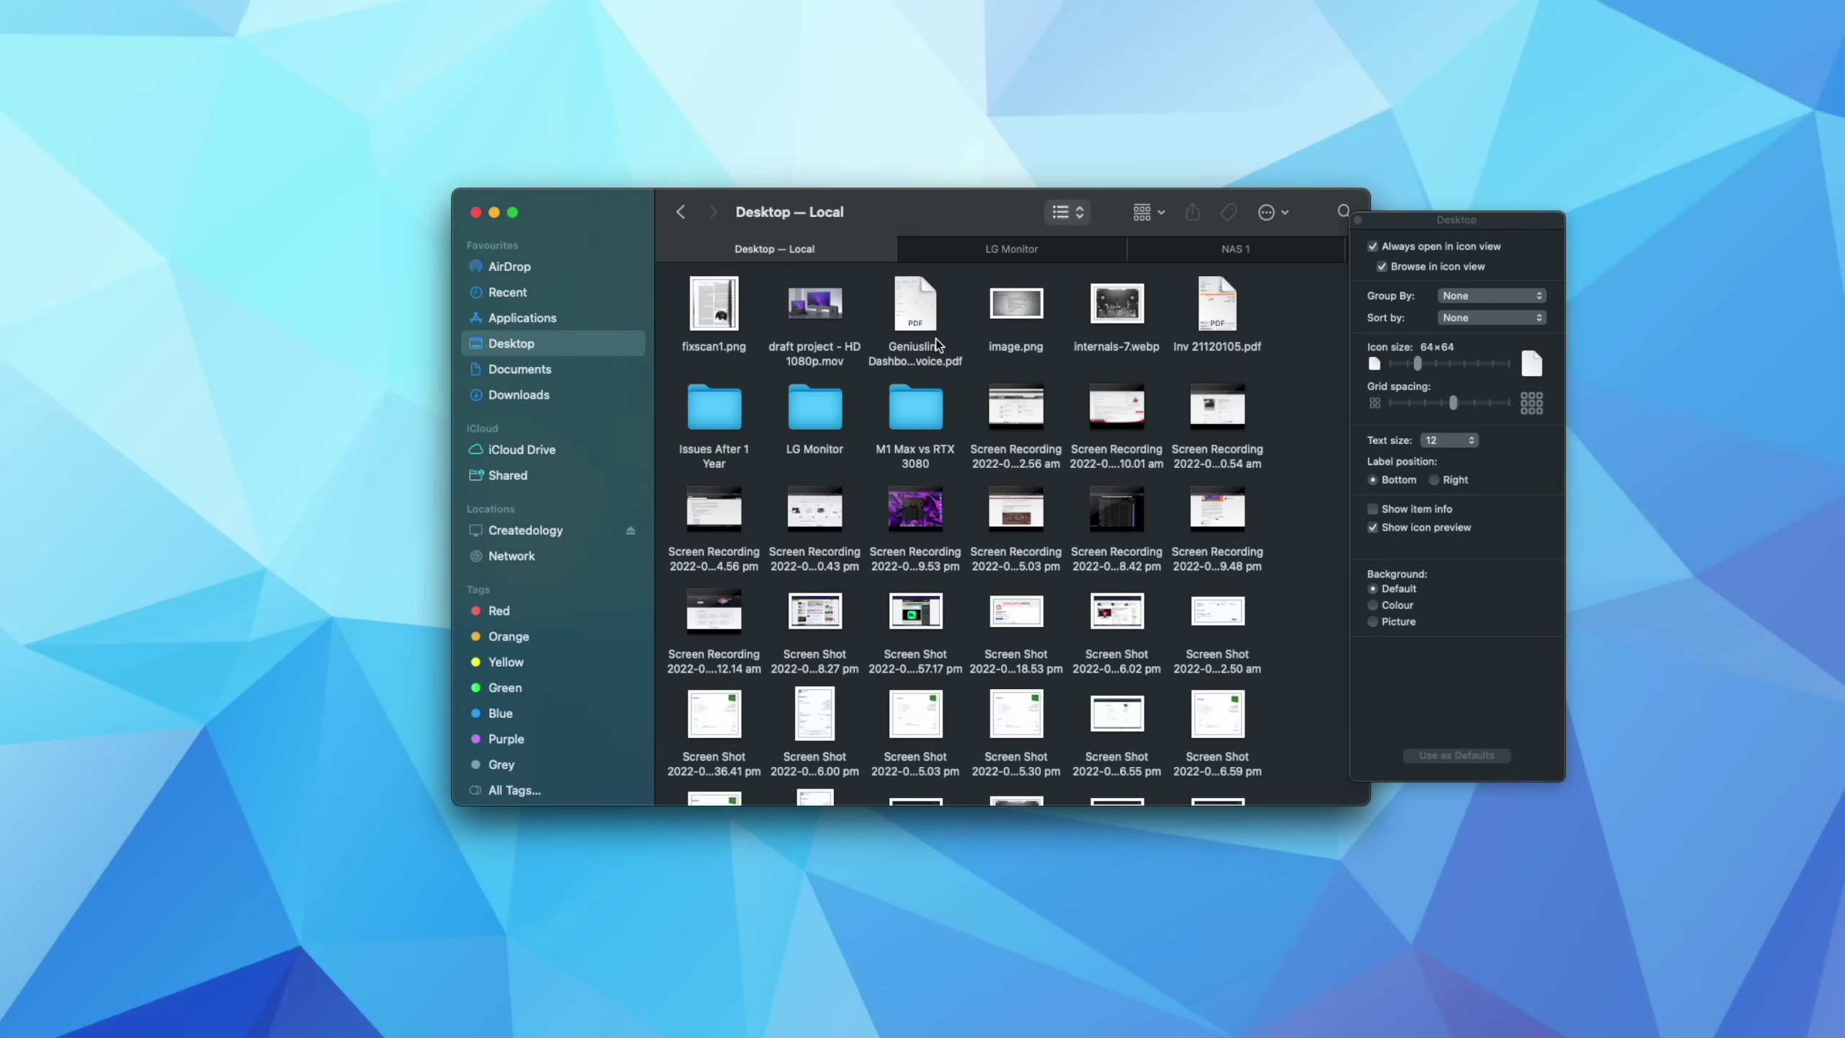
left_click(1086, 215)
left_click(1083, 236)
scroll(755, 406, "up", 2)
scroll(725, 355, "up", 3)
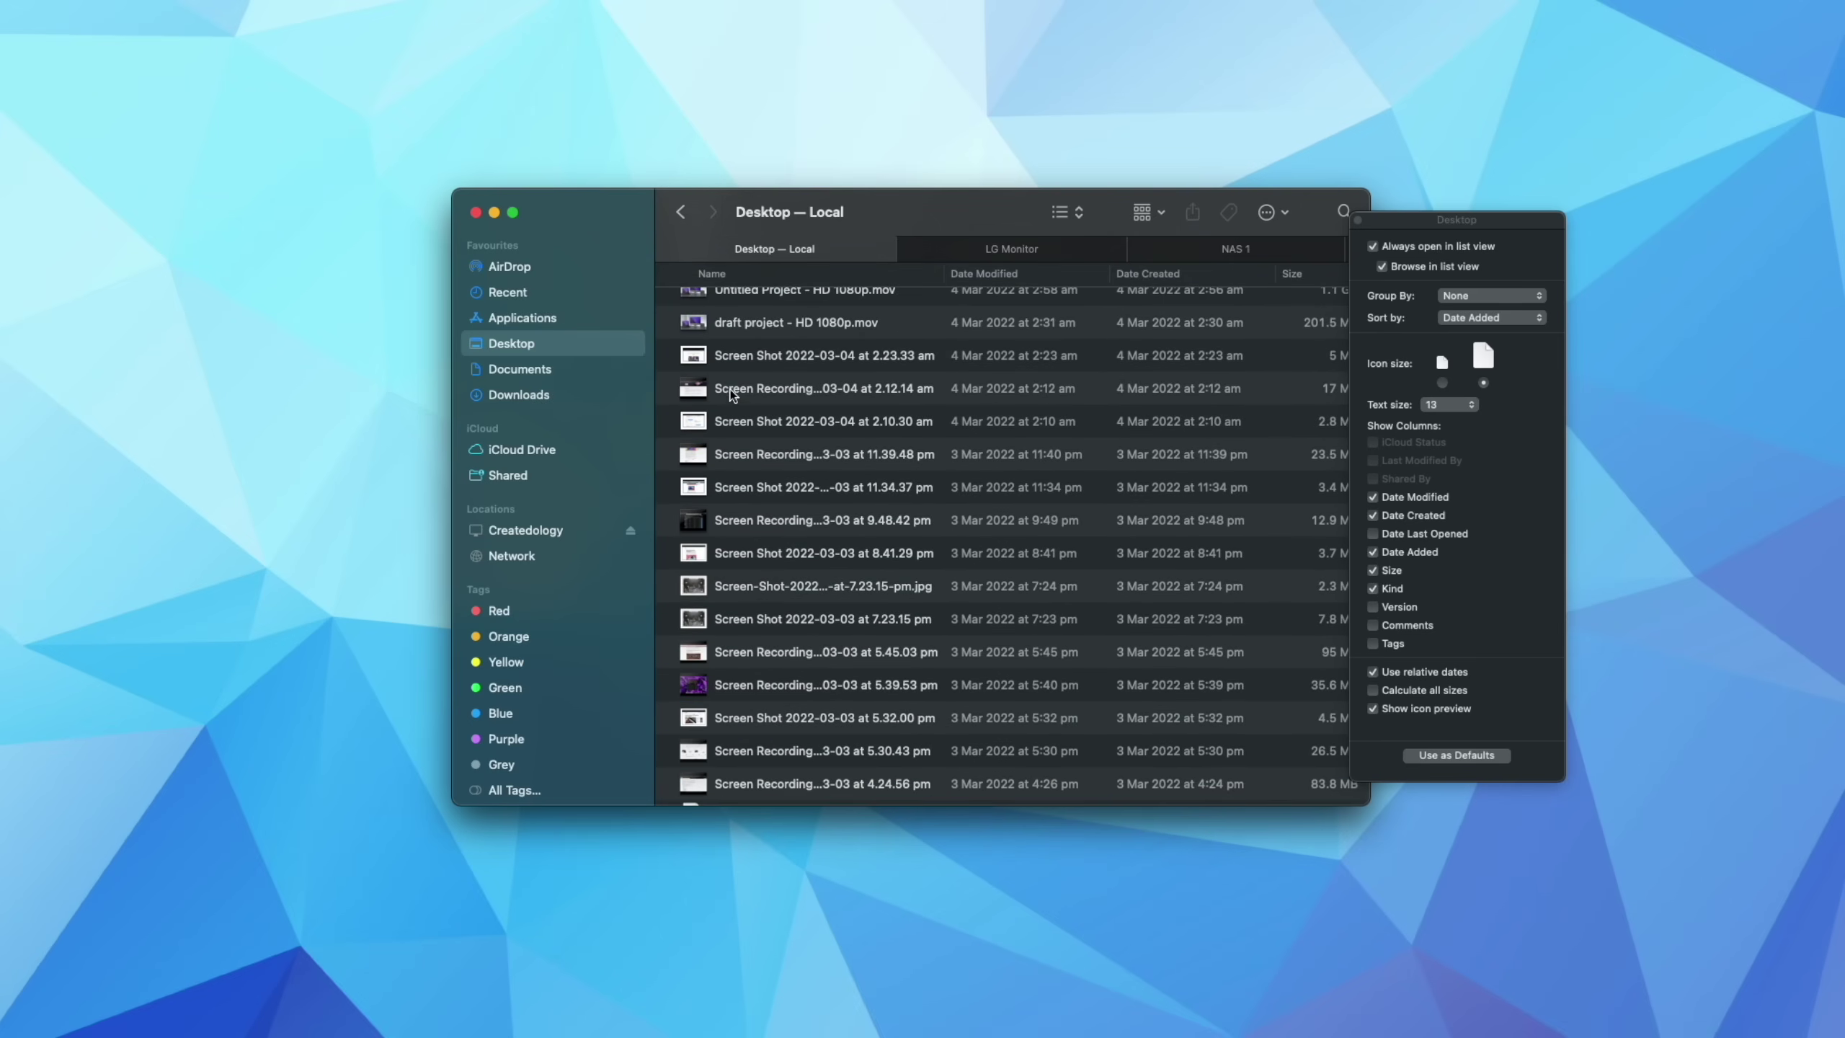
scroll(729, 394, "up", 3)
scroll(787, 416, "down", 15)
Open Wallpapers, minimize and restore the window, then open Minimalism Wallpaper Pack's Created Gear folder
double_click(752, 423)
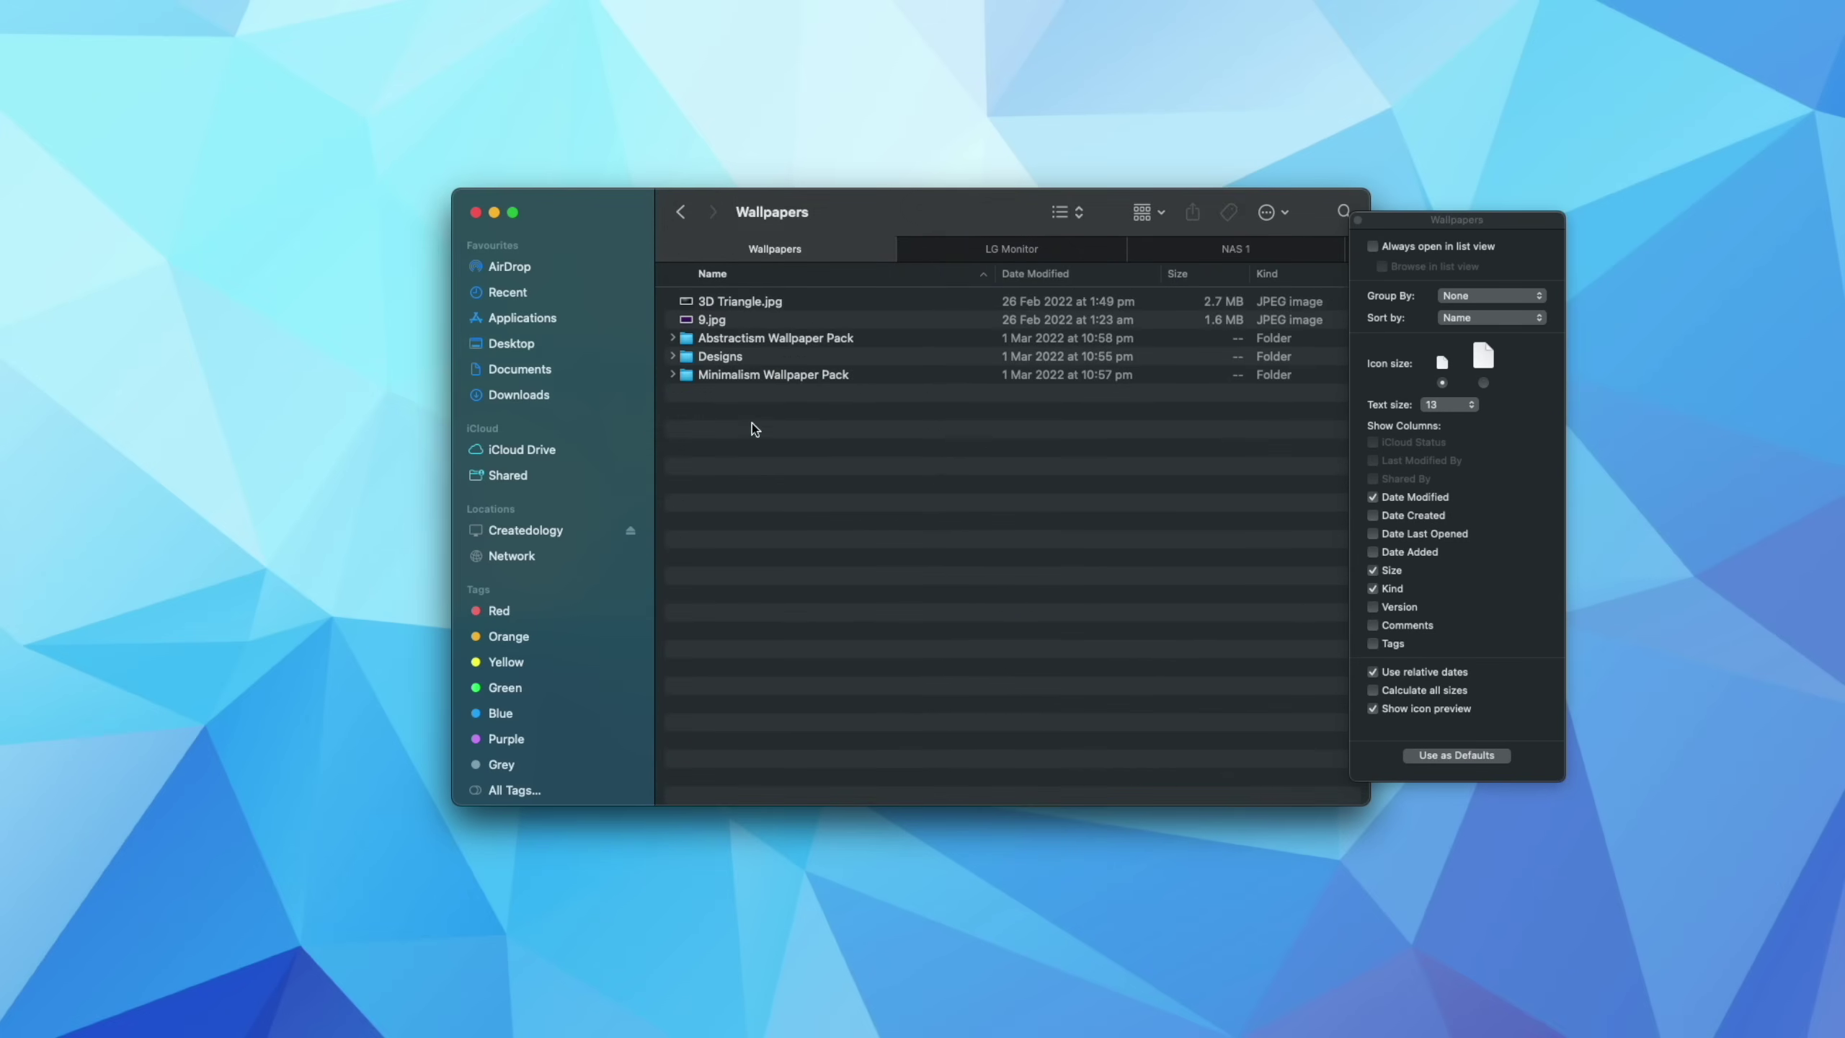
left_click(495, 212)
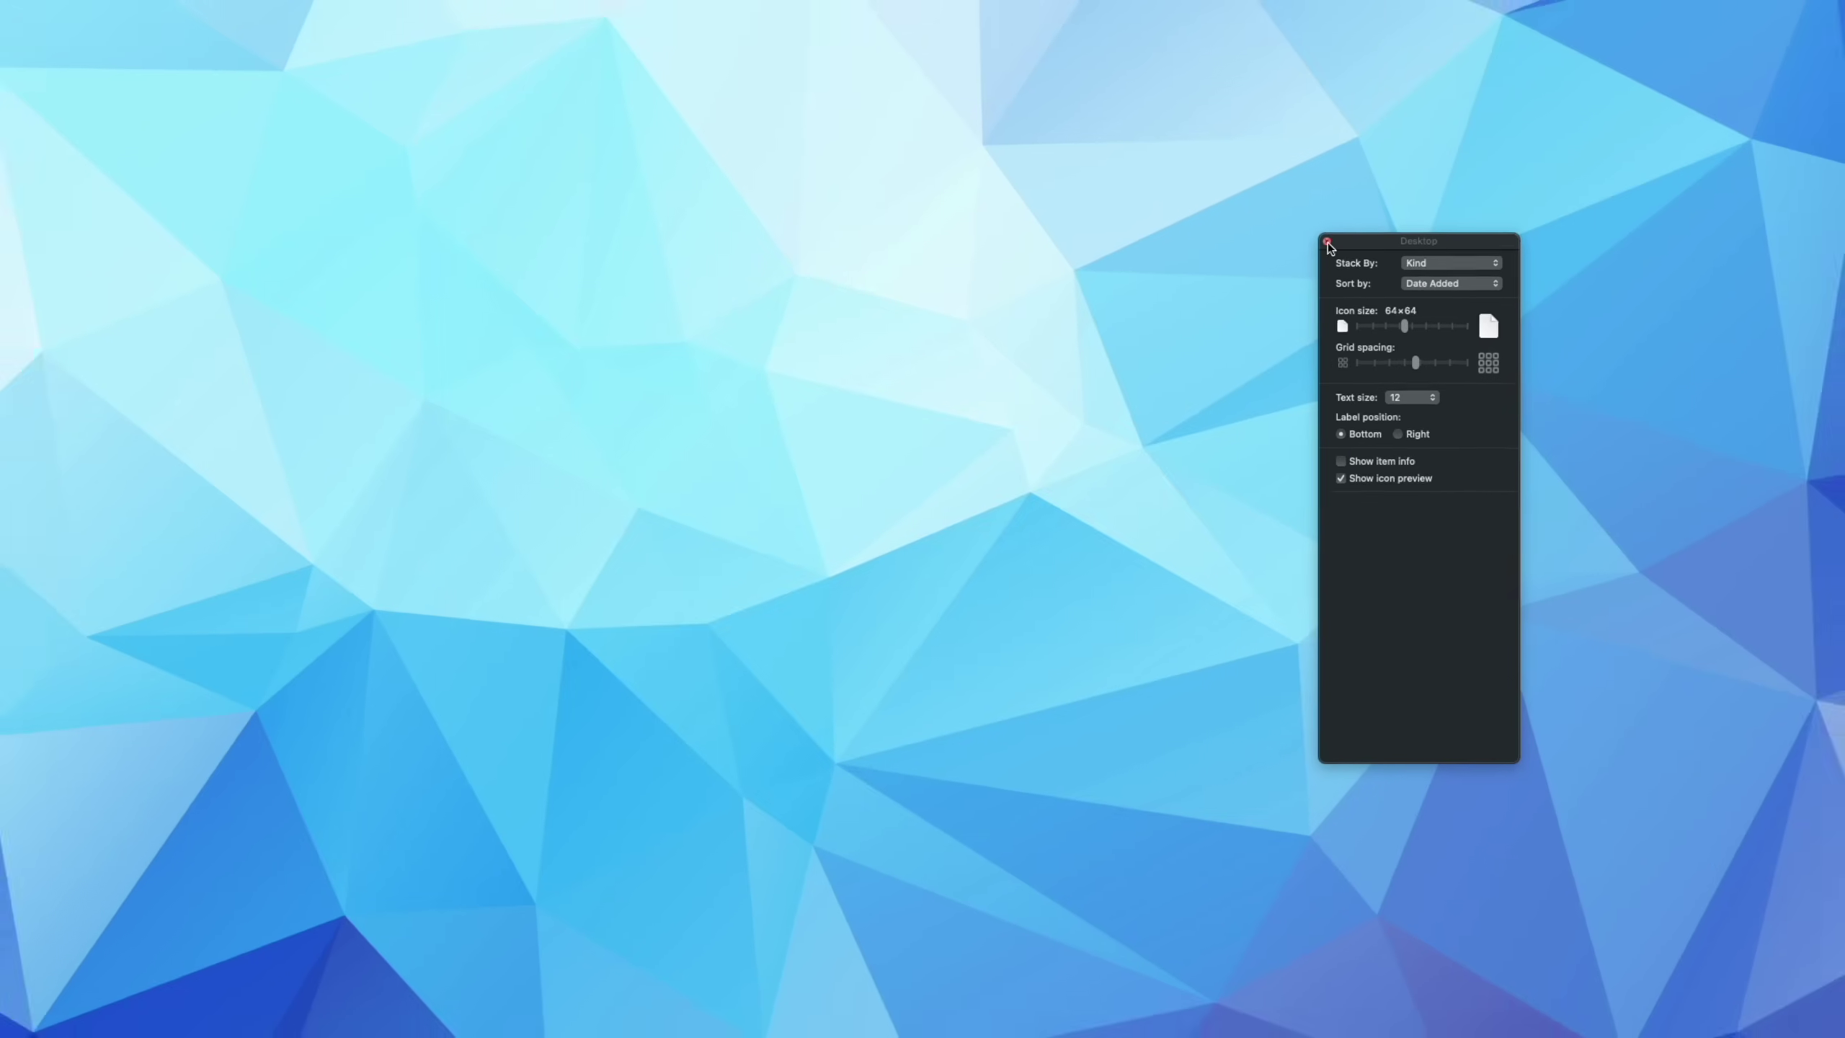
left_click(1358, 219)
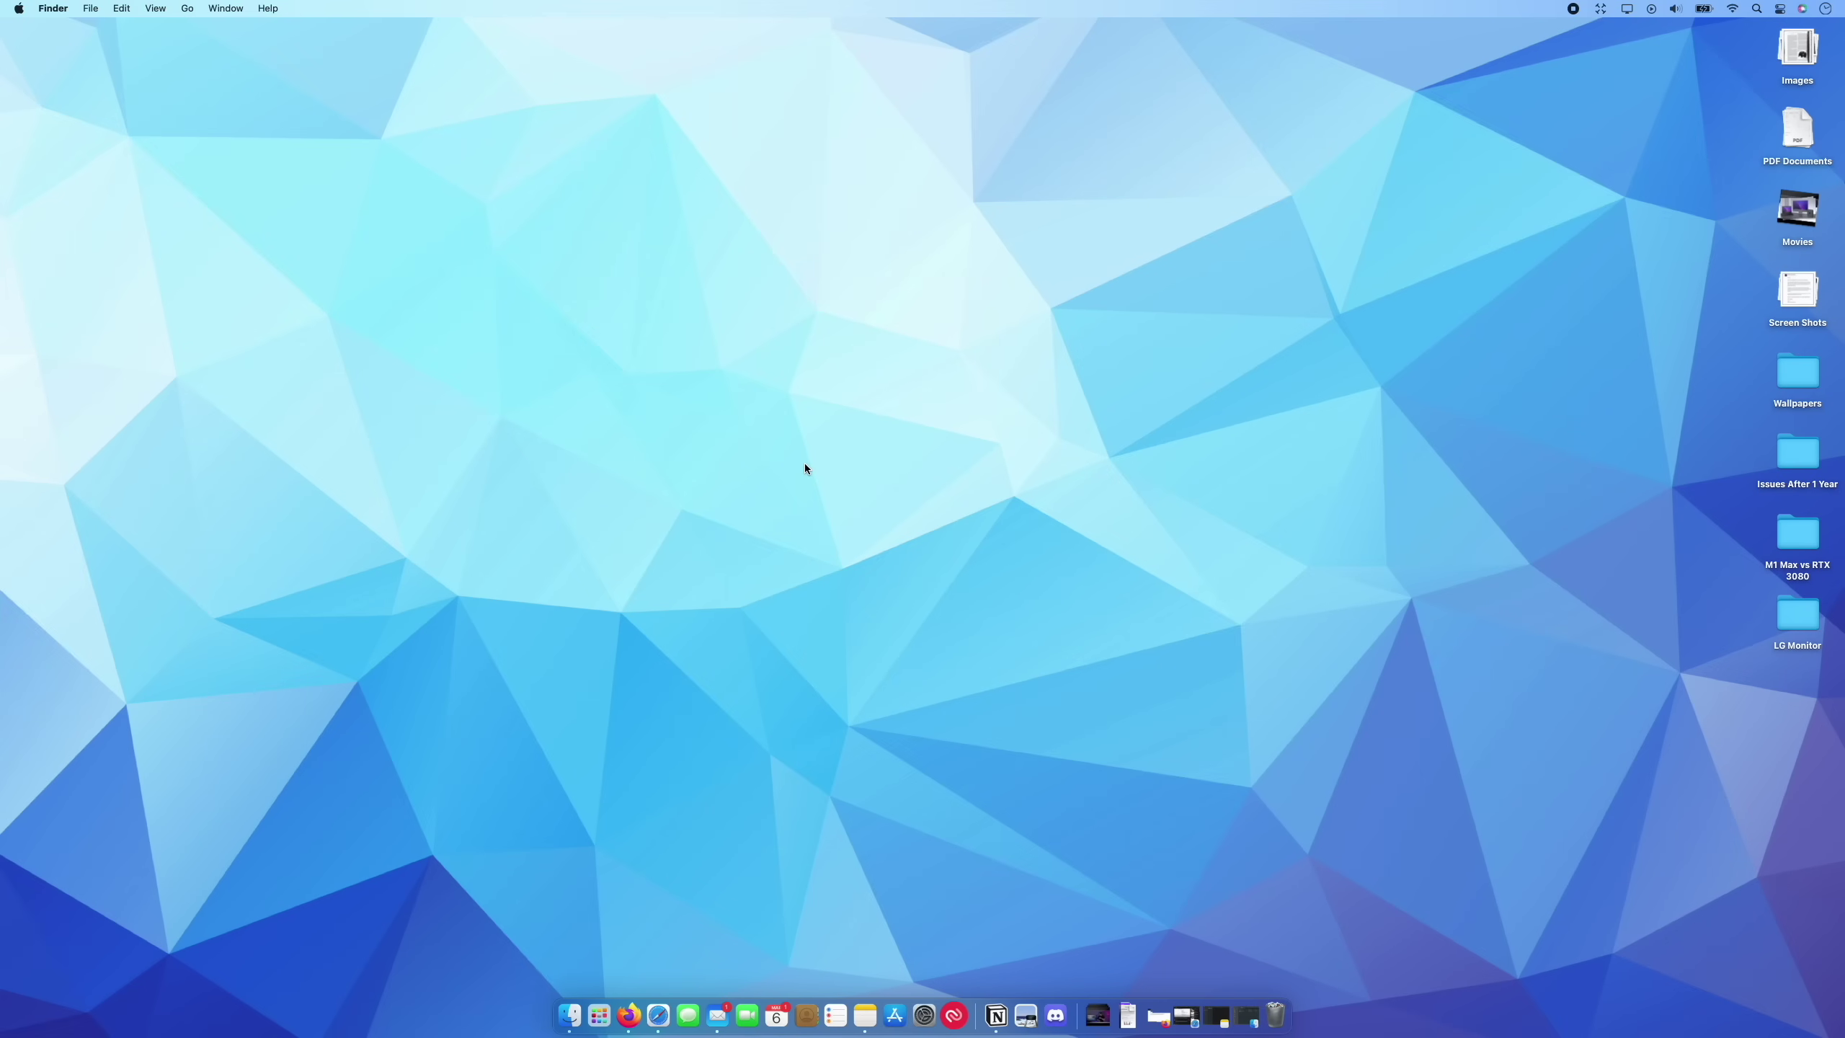
left_click(570, 1014)
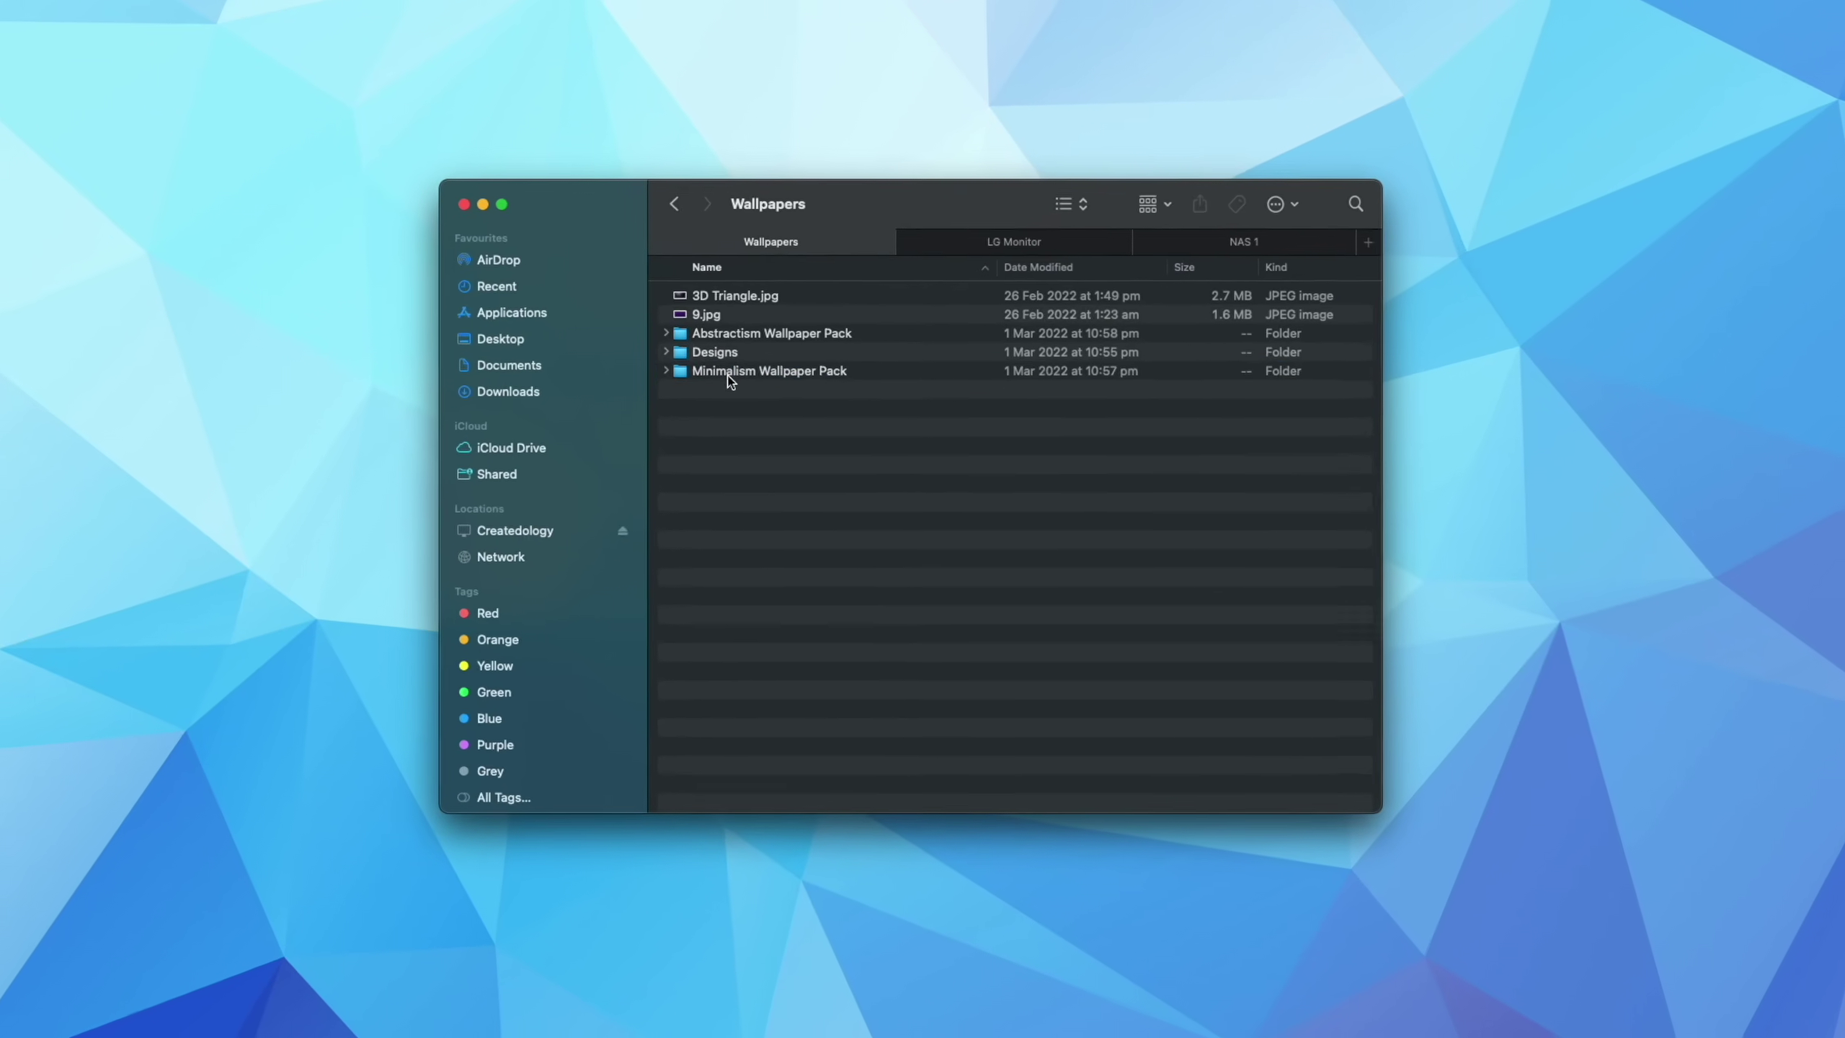
double_click(762, 400)
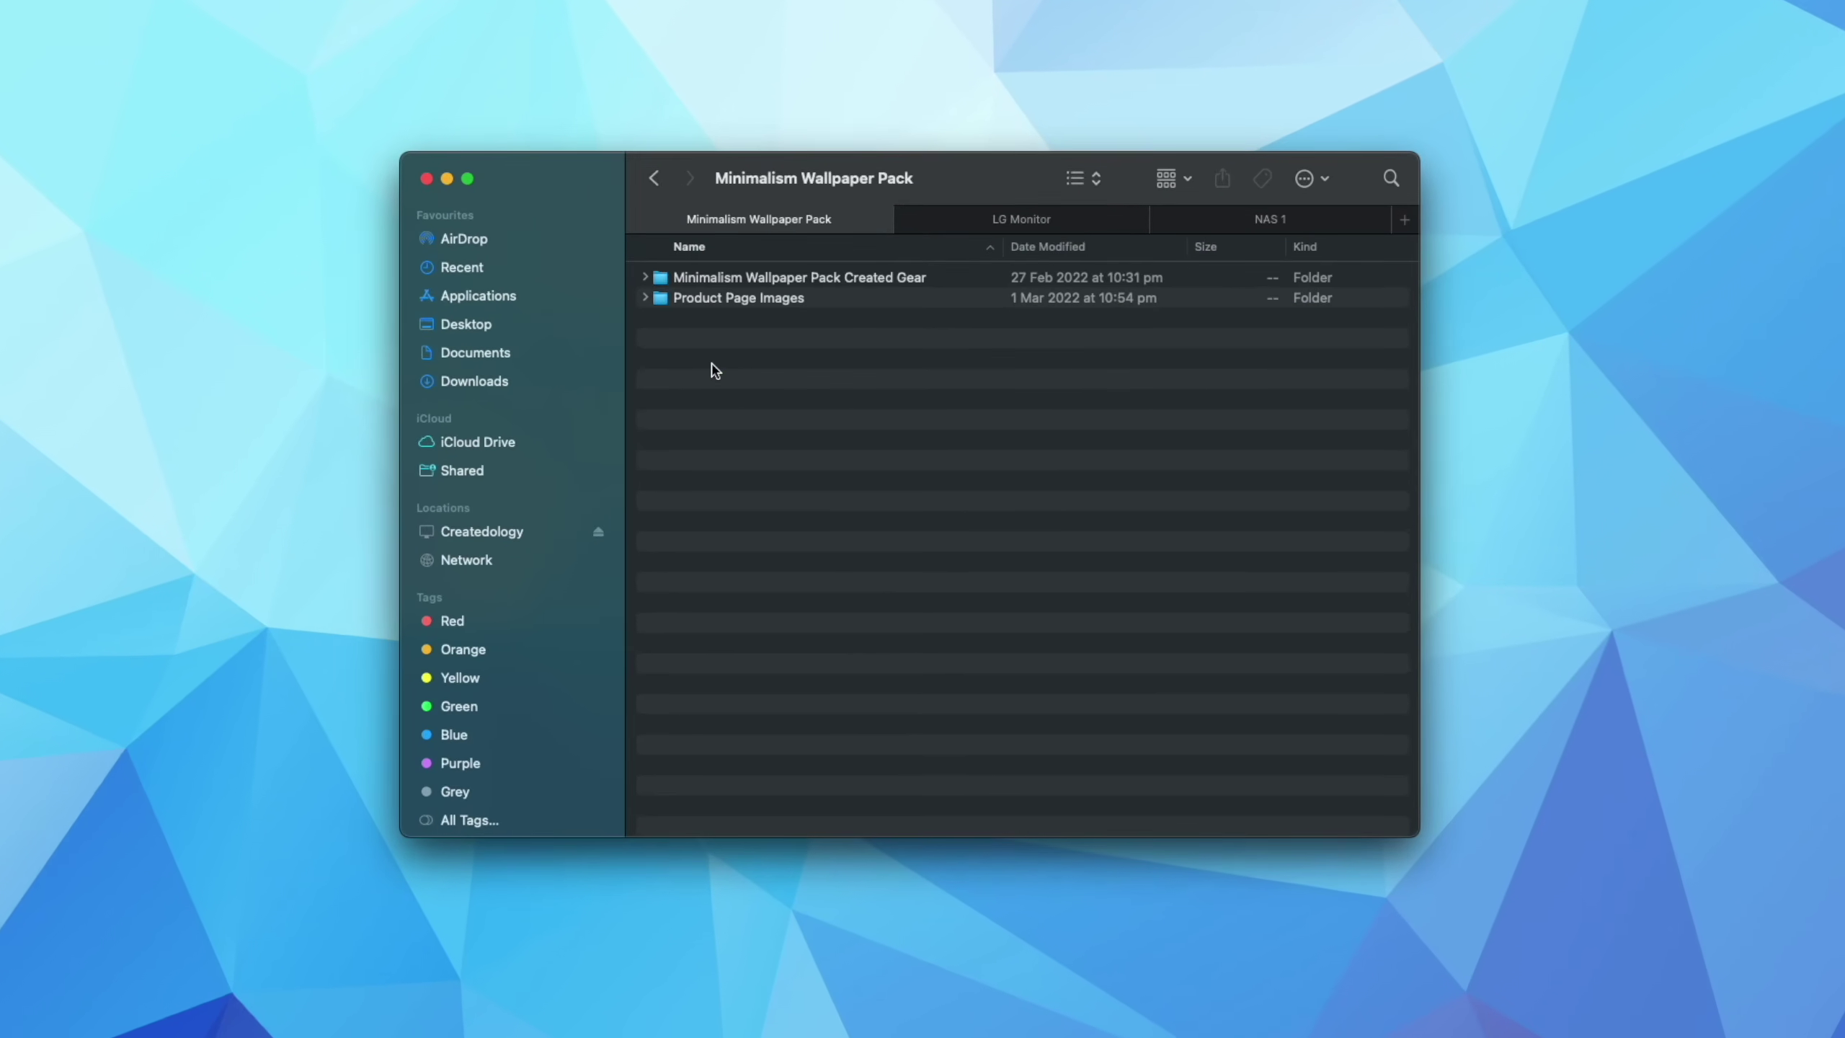
double_click(725, 284)
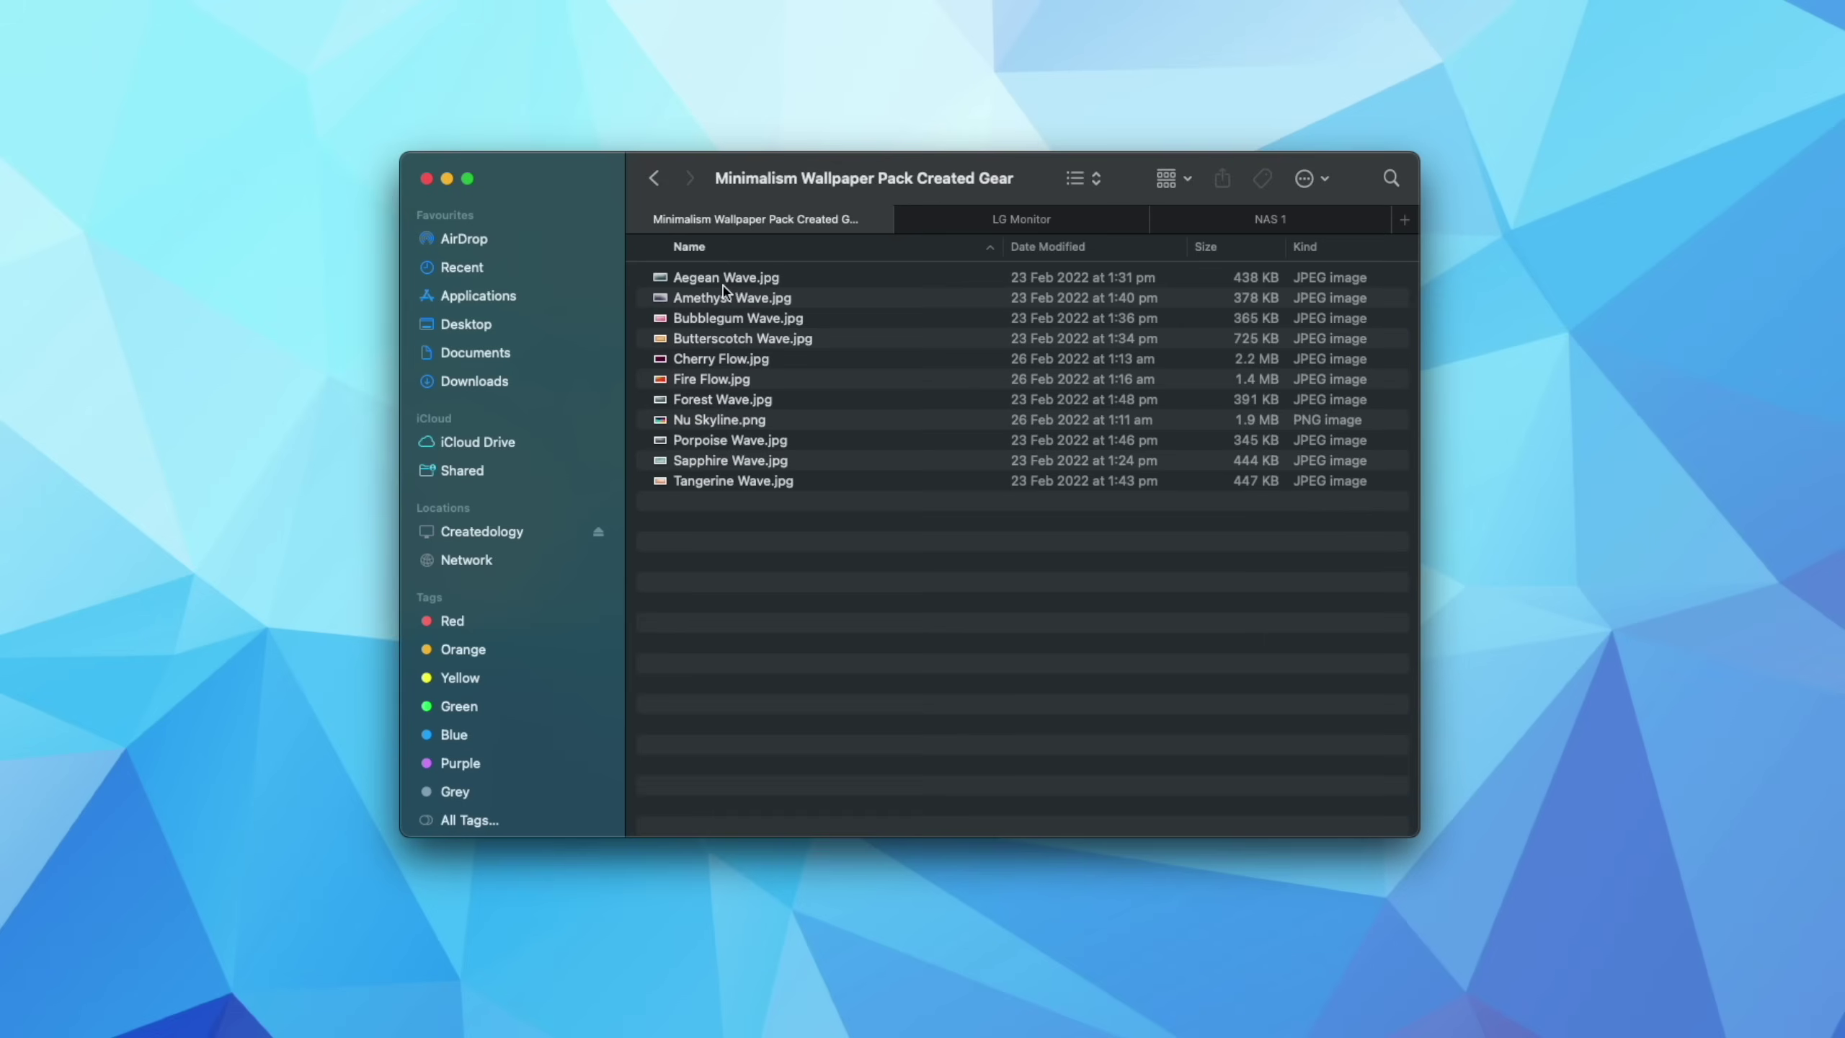
Set the Created Gear folder's list icon size to large in View Options
left_click(1309, 178)
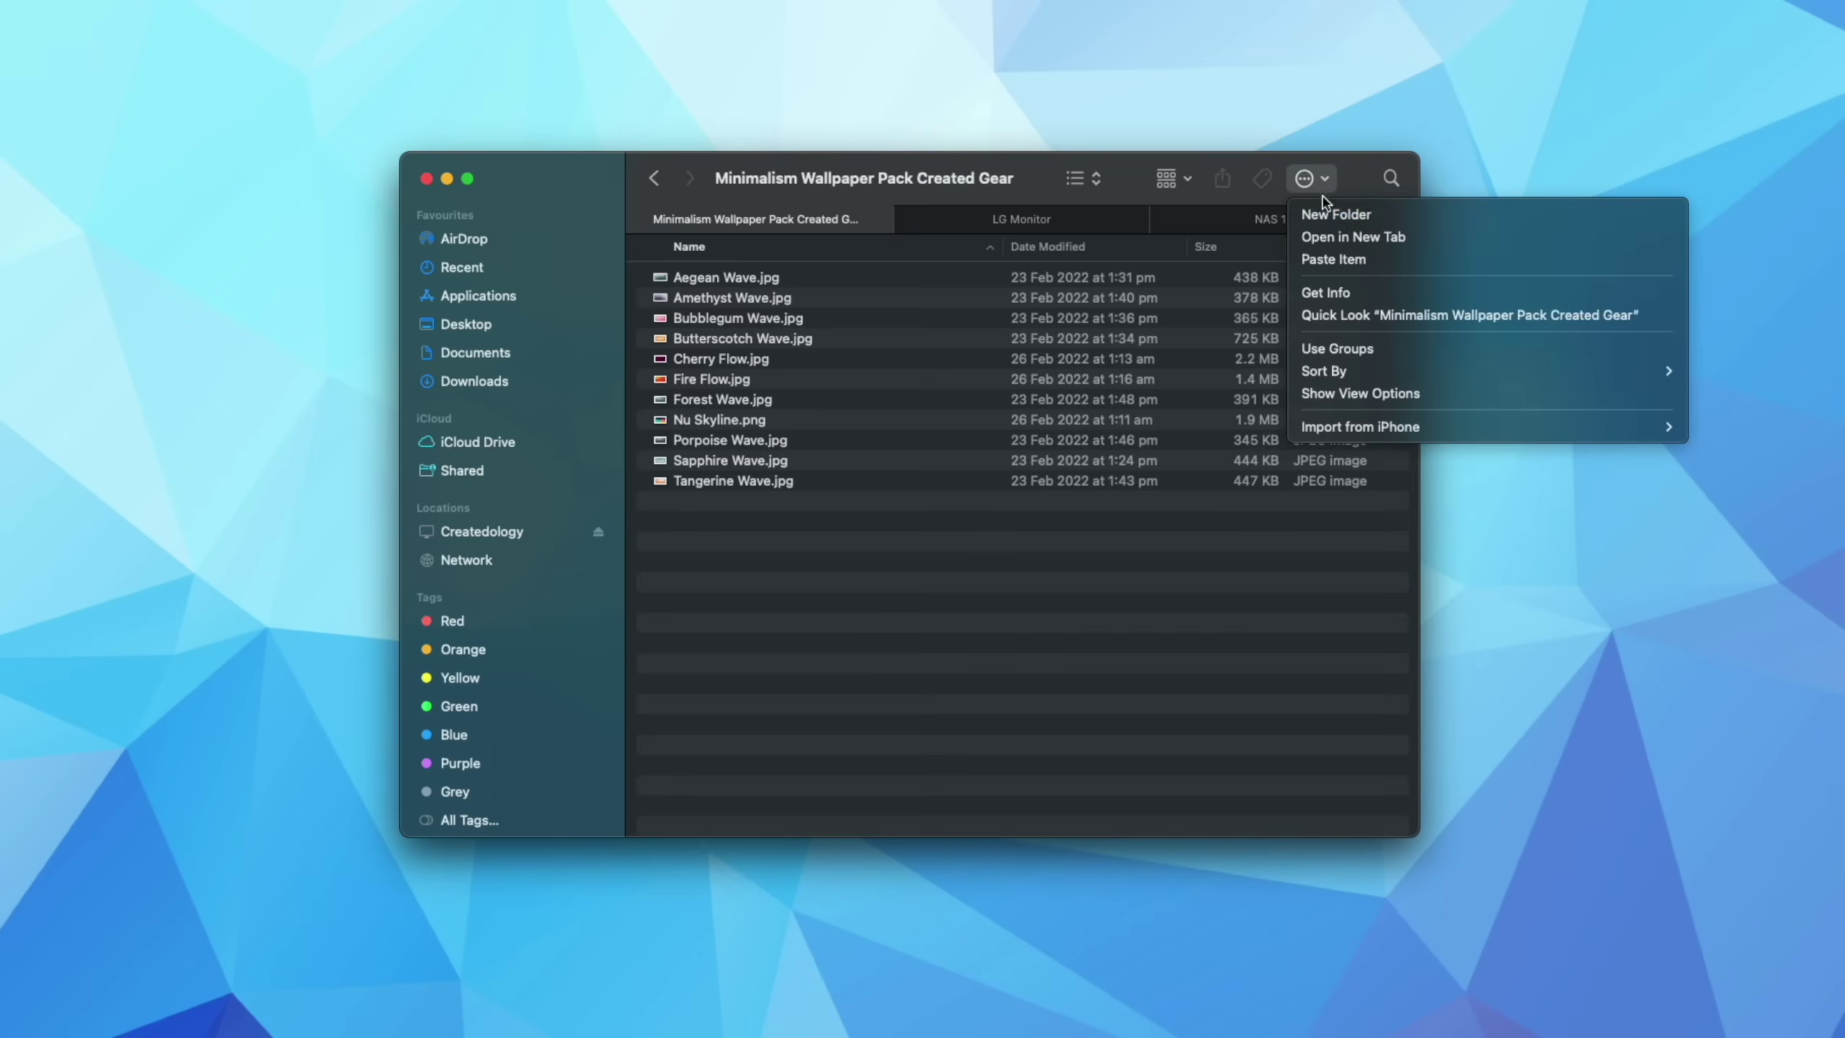
left_click(1341, 395)
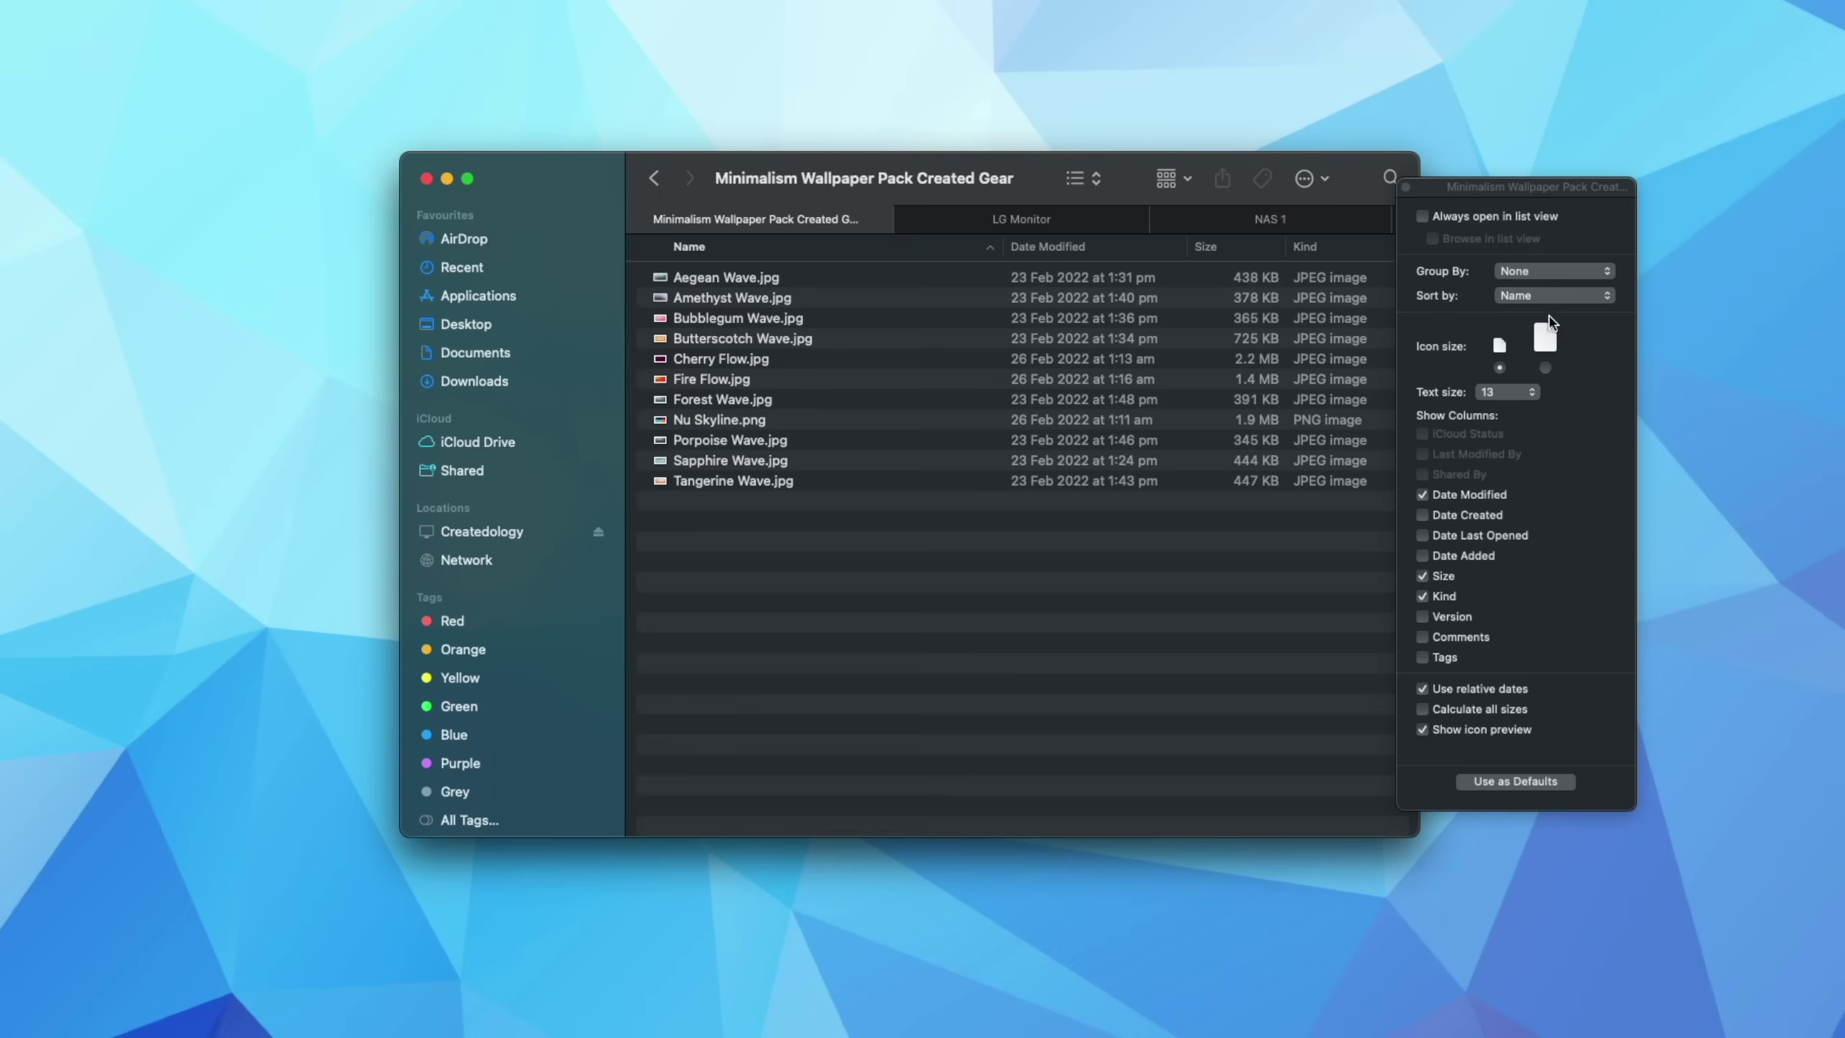
left_click(1545, 341)
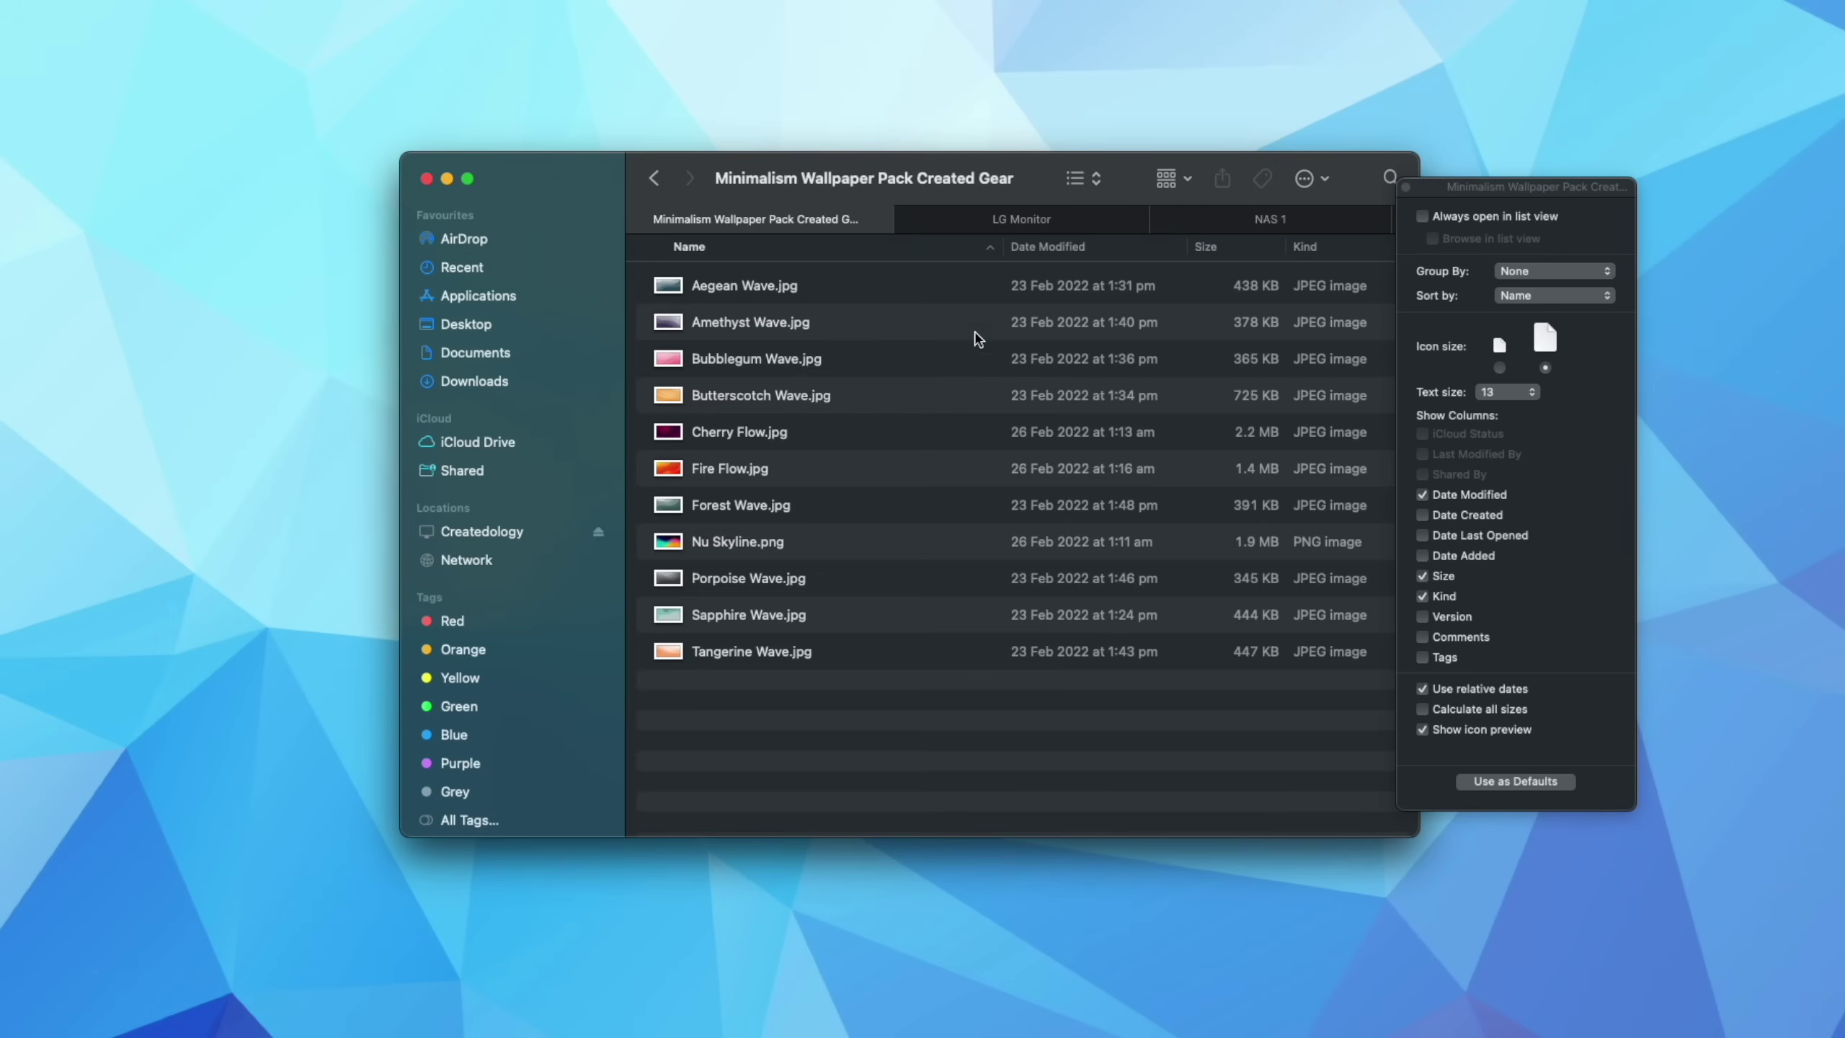
left_click(1087, 182)
left_click(960, 703)
Close View Options, toggle the path bar with Option-Cmd-P, and jump up to Wallpapers
left_click(1406, 188)
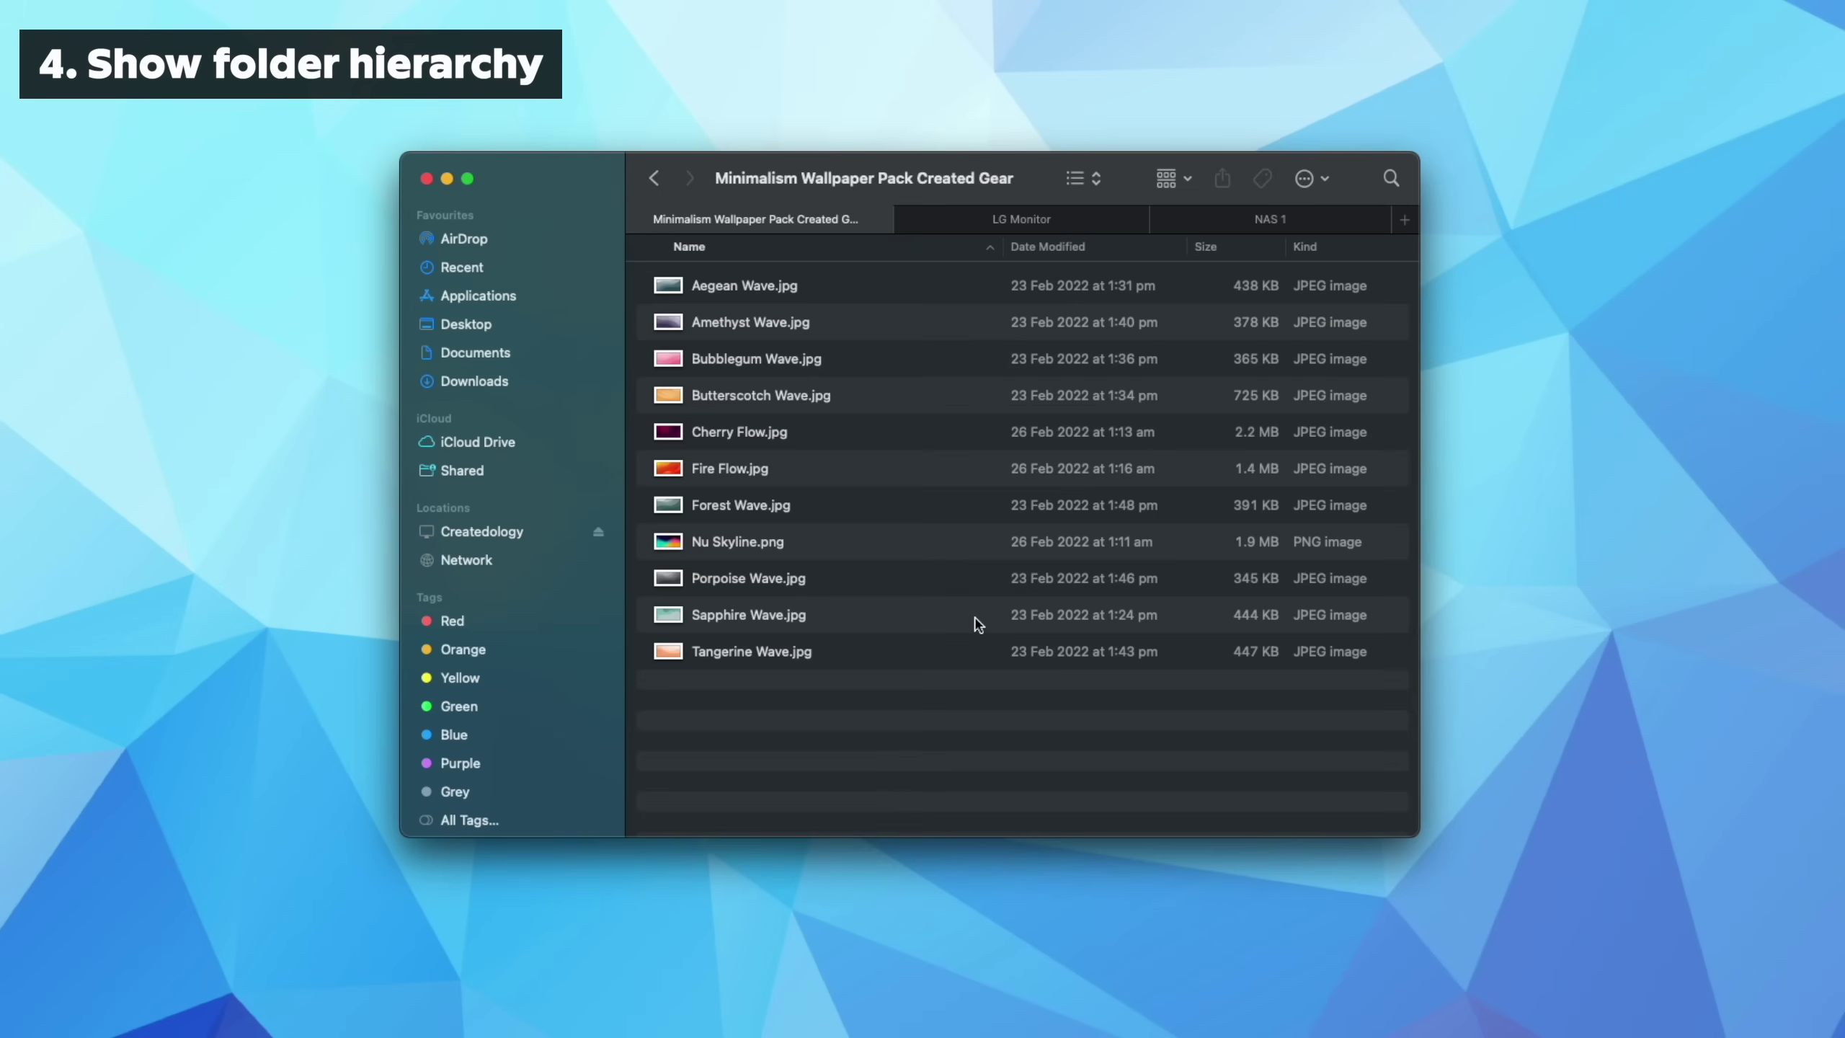
key("super+alt+p")
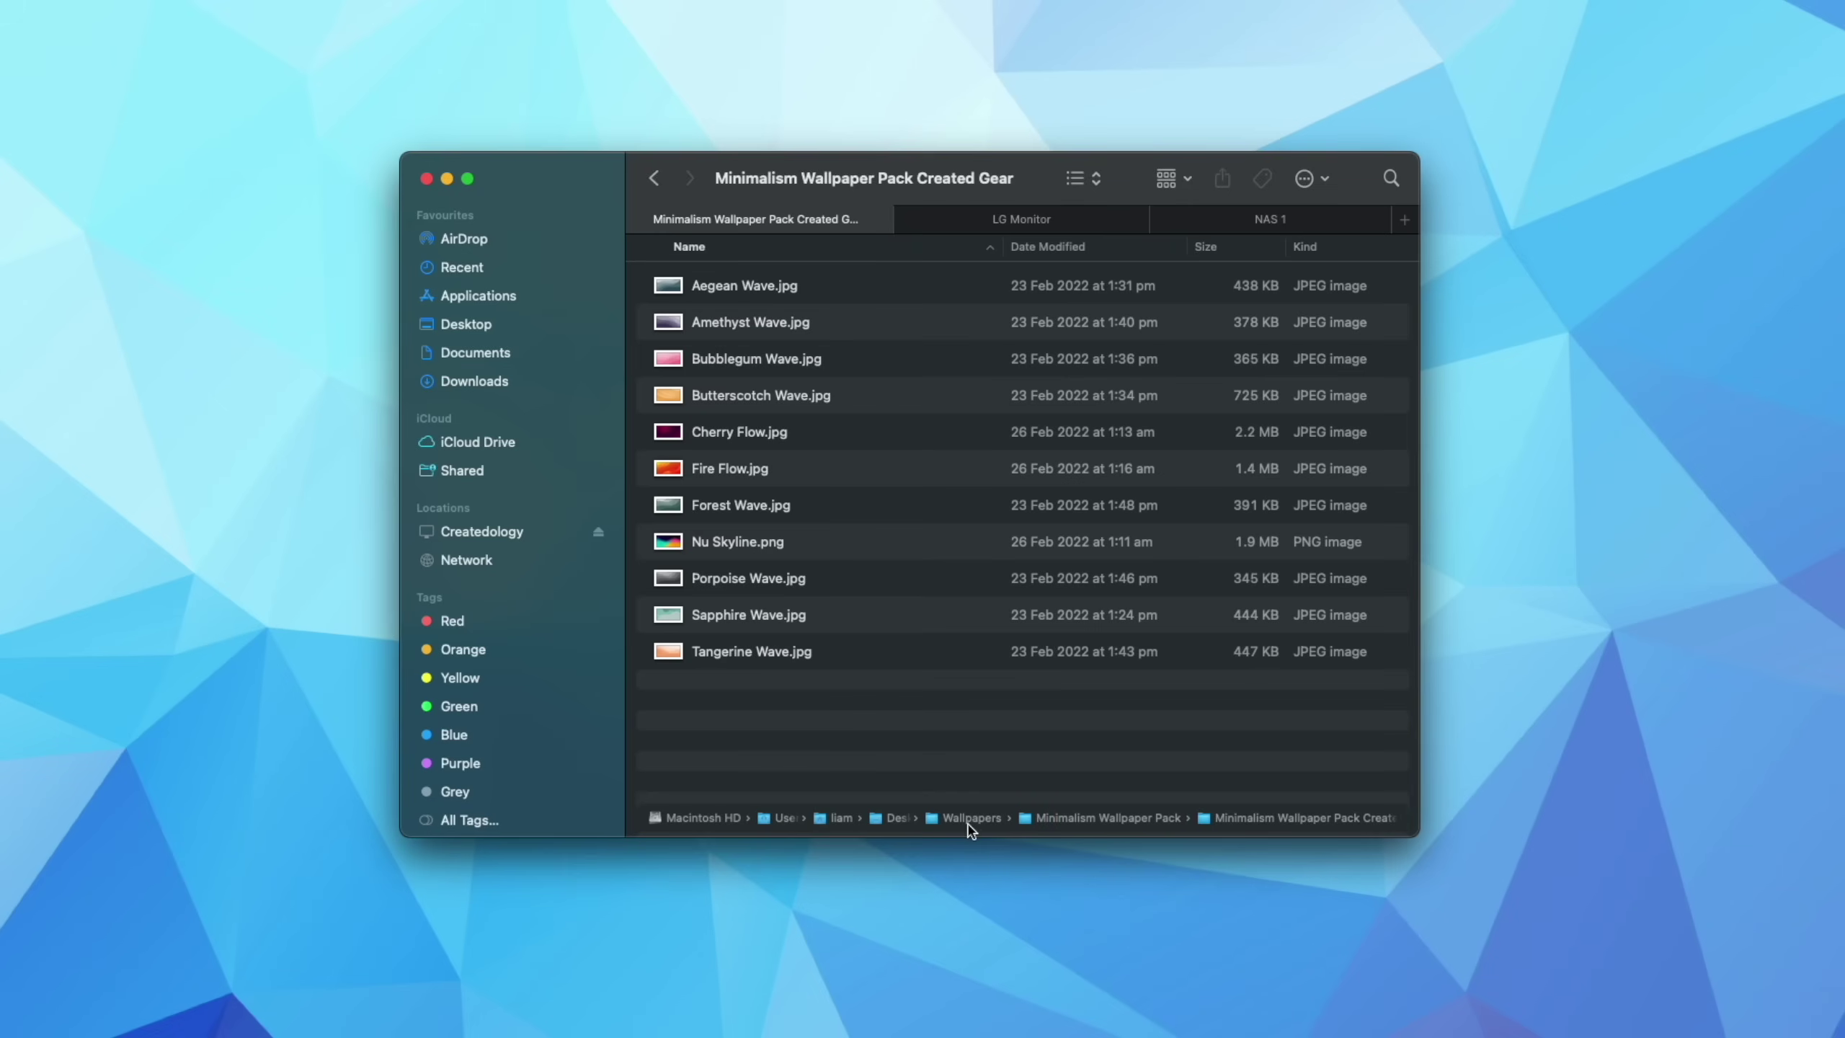
key("alt+super+p")
key("alt+super+p")
double_click(959, 827)
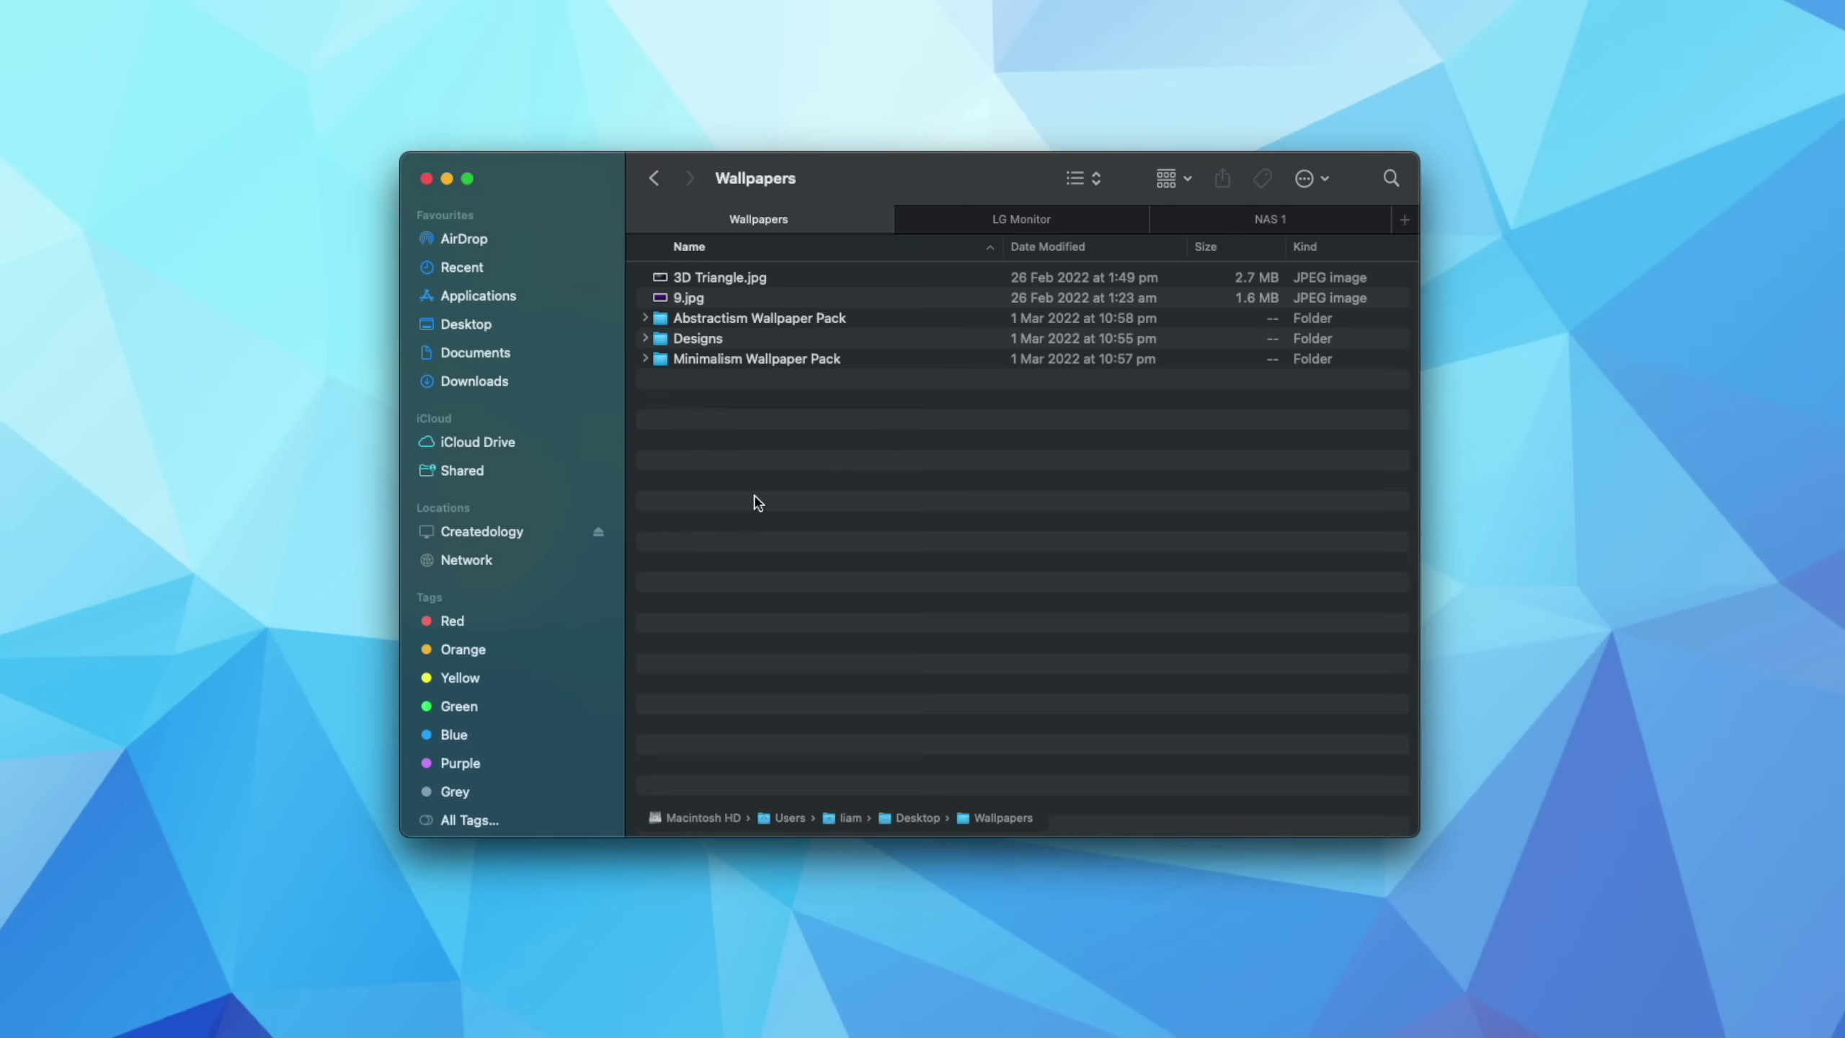
Step Back through folders to Wallpapers and show the path bar again
key("super+alt+p")
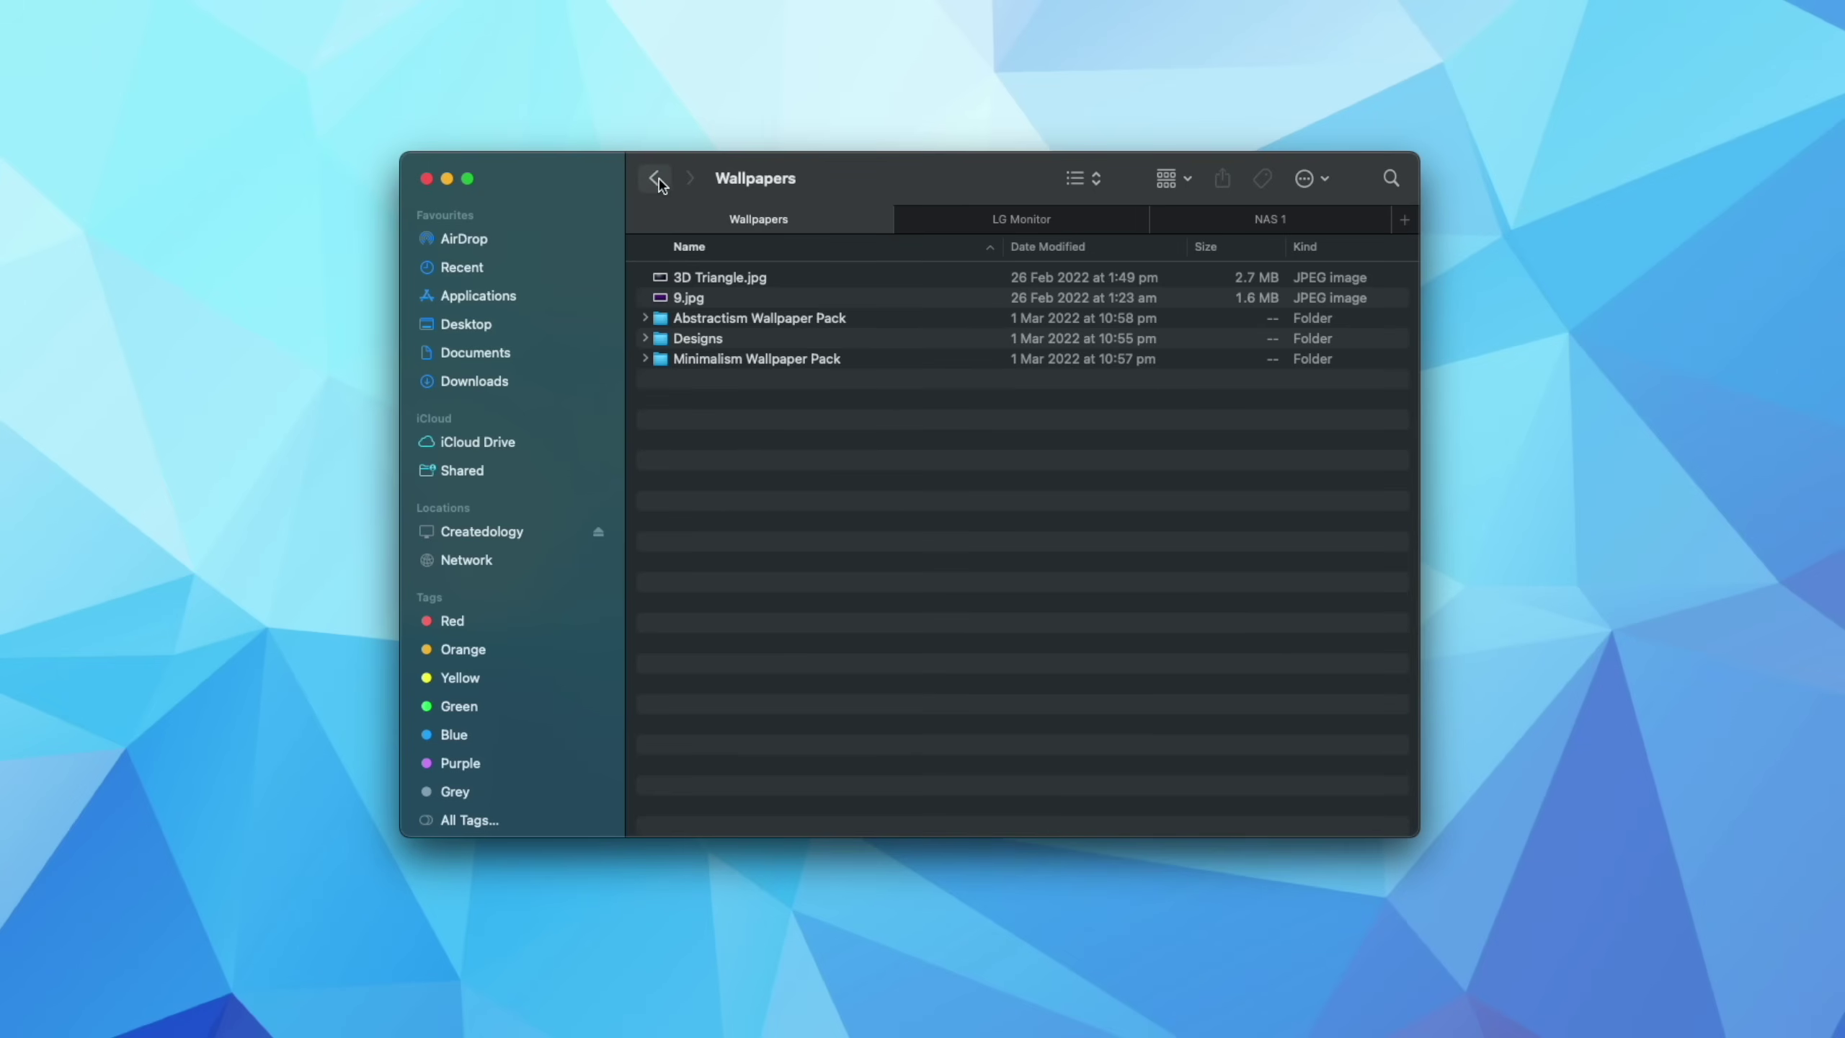
left_click(655, 182)
left_click(657, 181)
left_click(658, 181)
key("alt+super+p")
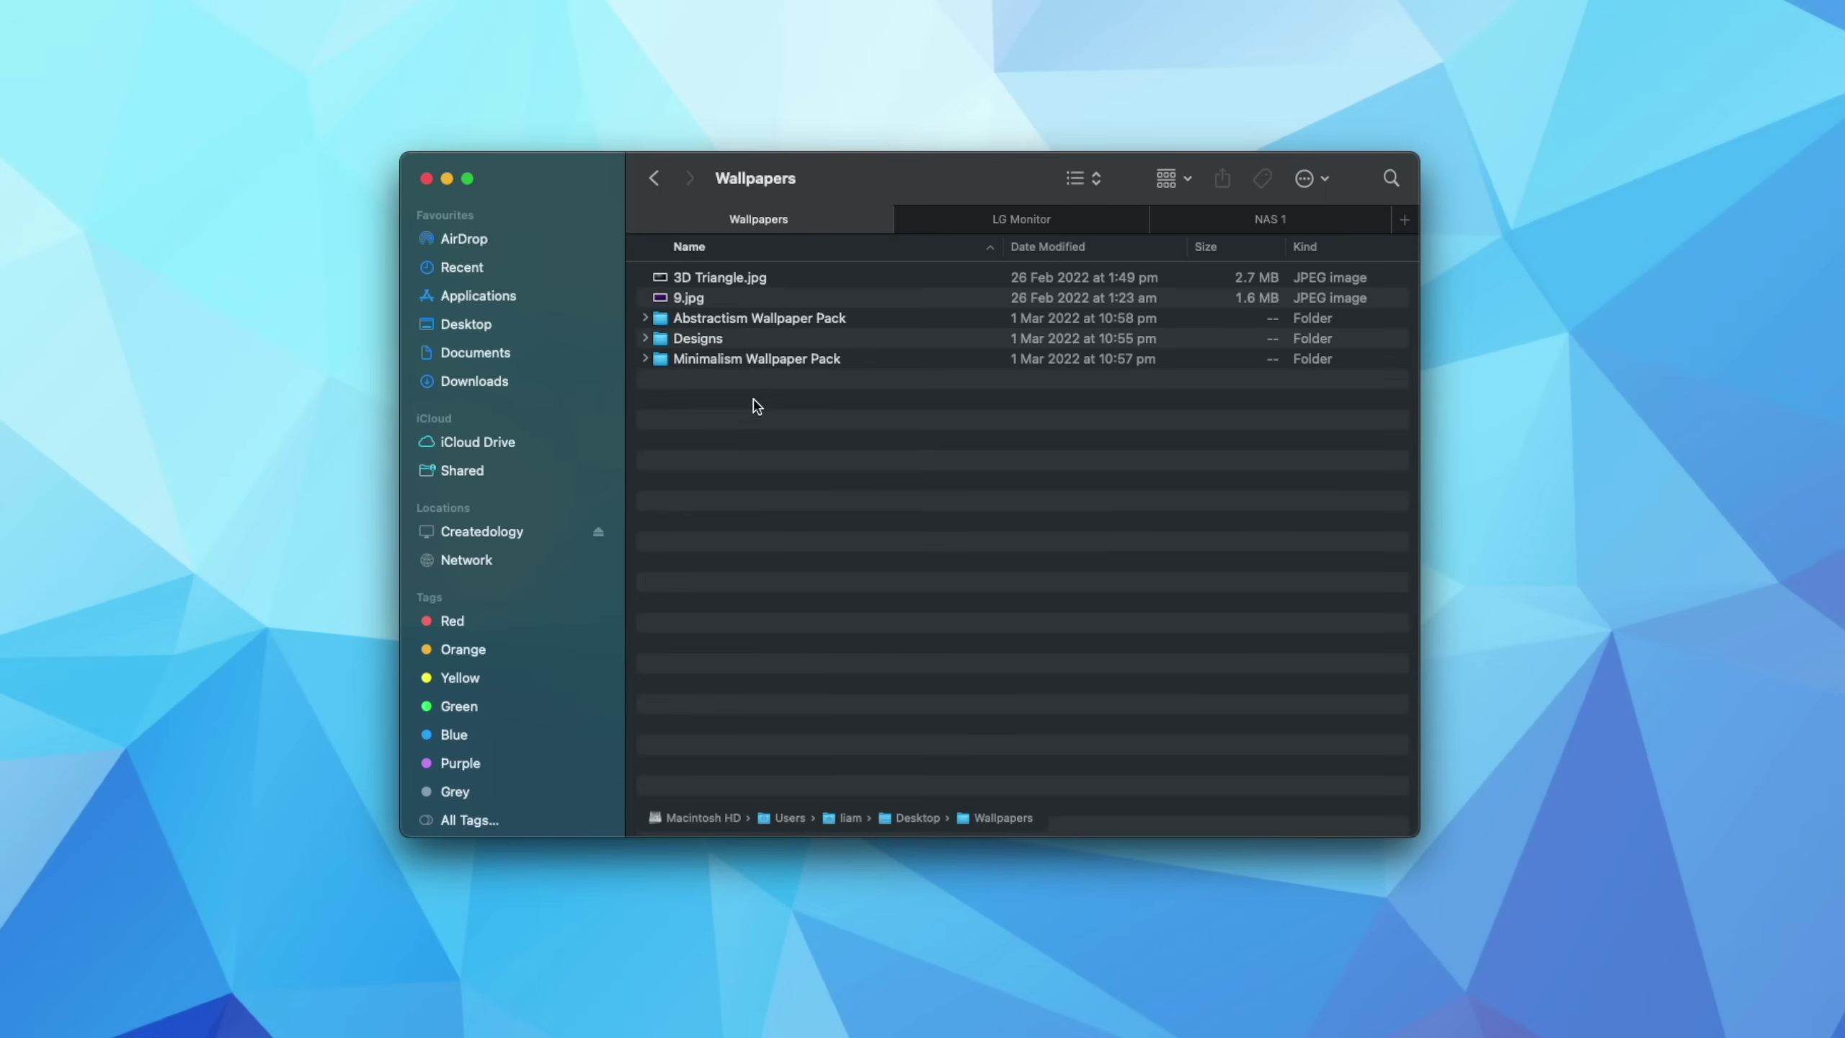
Reopen Created Gear with the path bar shown, then hop to the sibling Designs folder
key("alt+super+p")
double_click(748, 361)
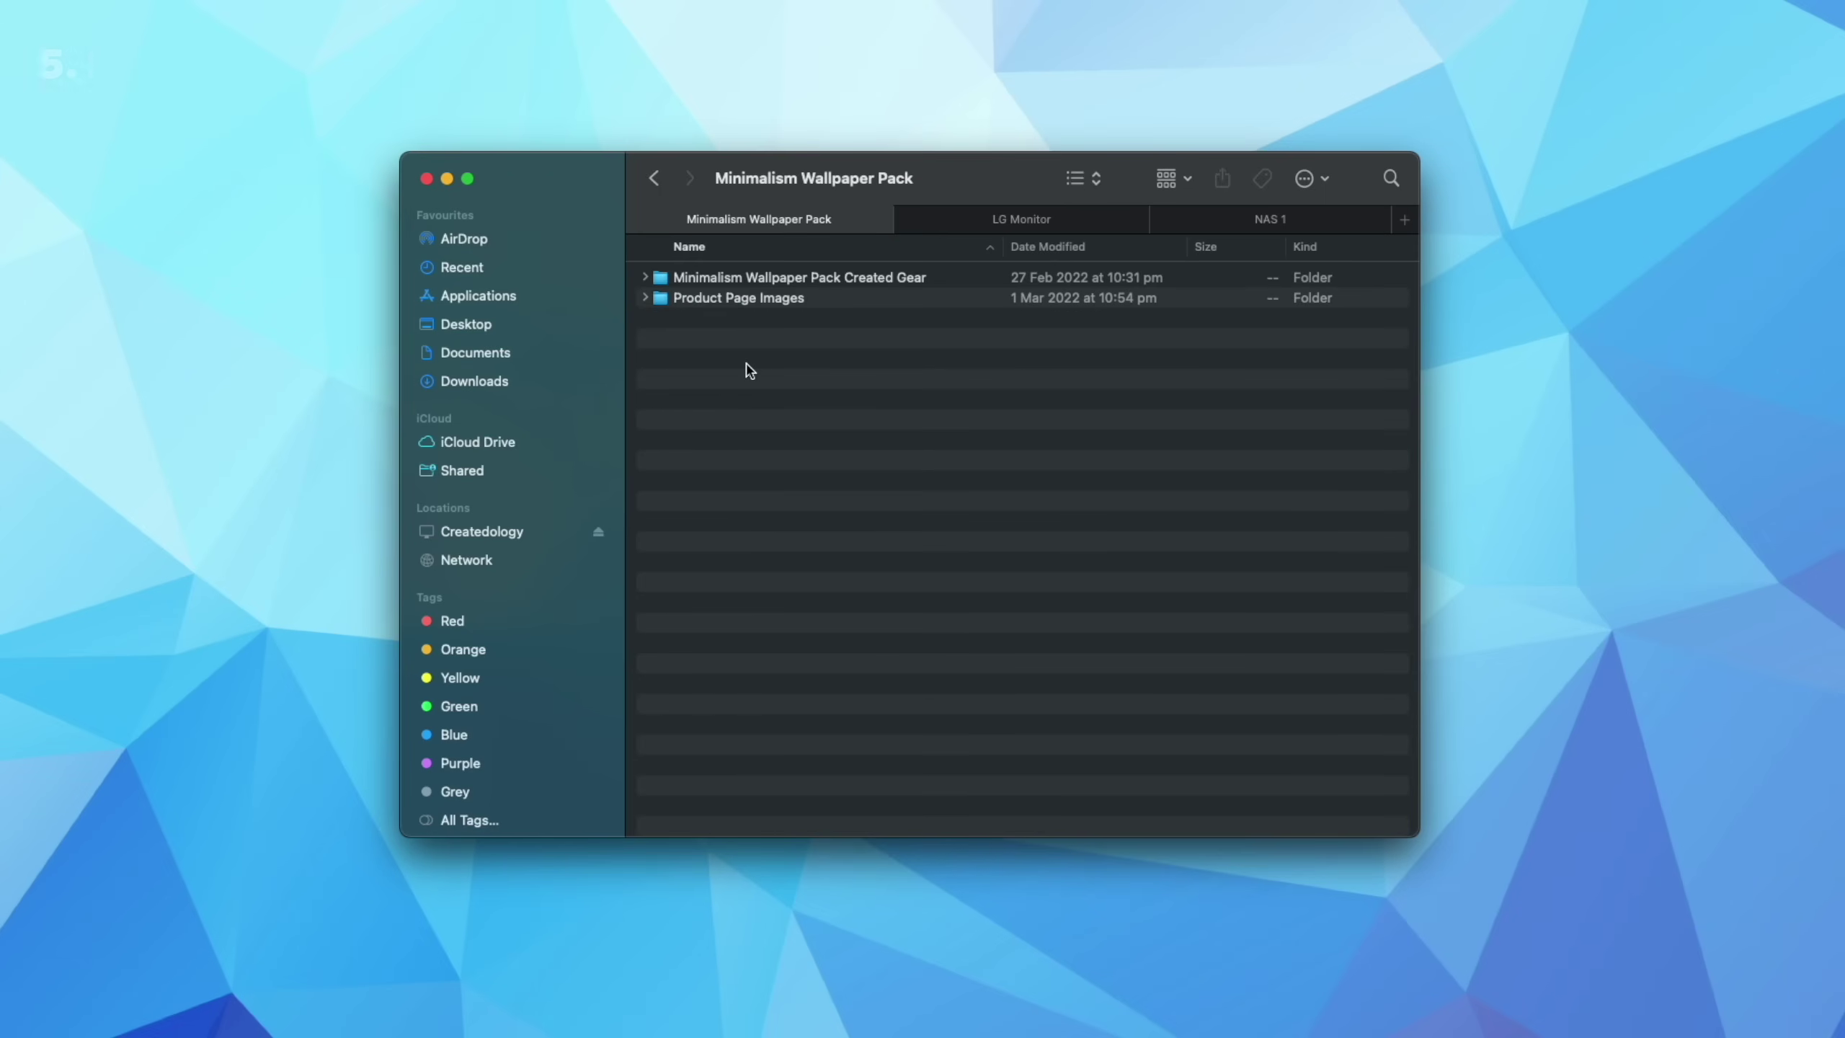
double_click(743, 279)
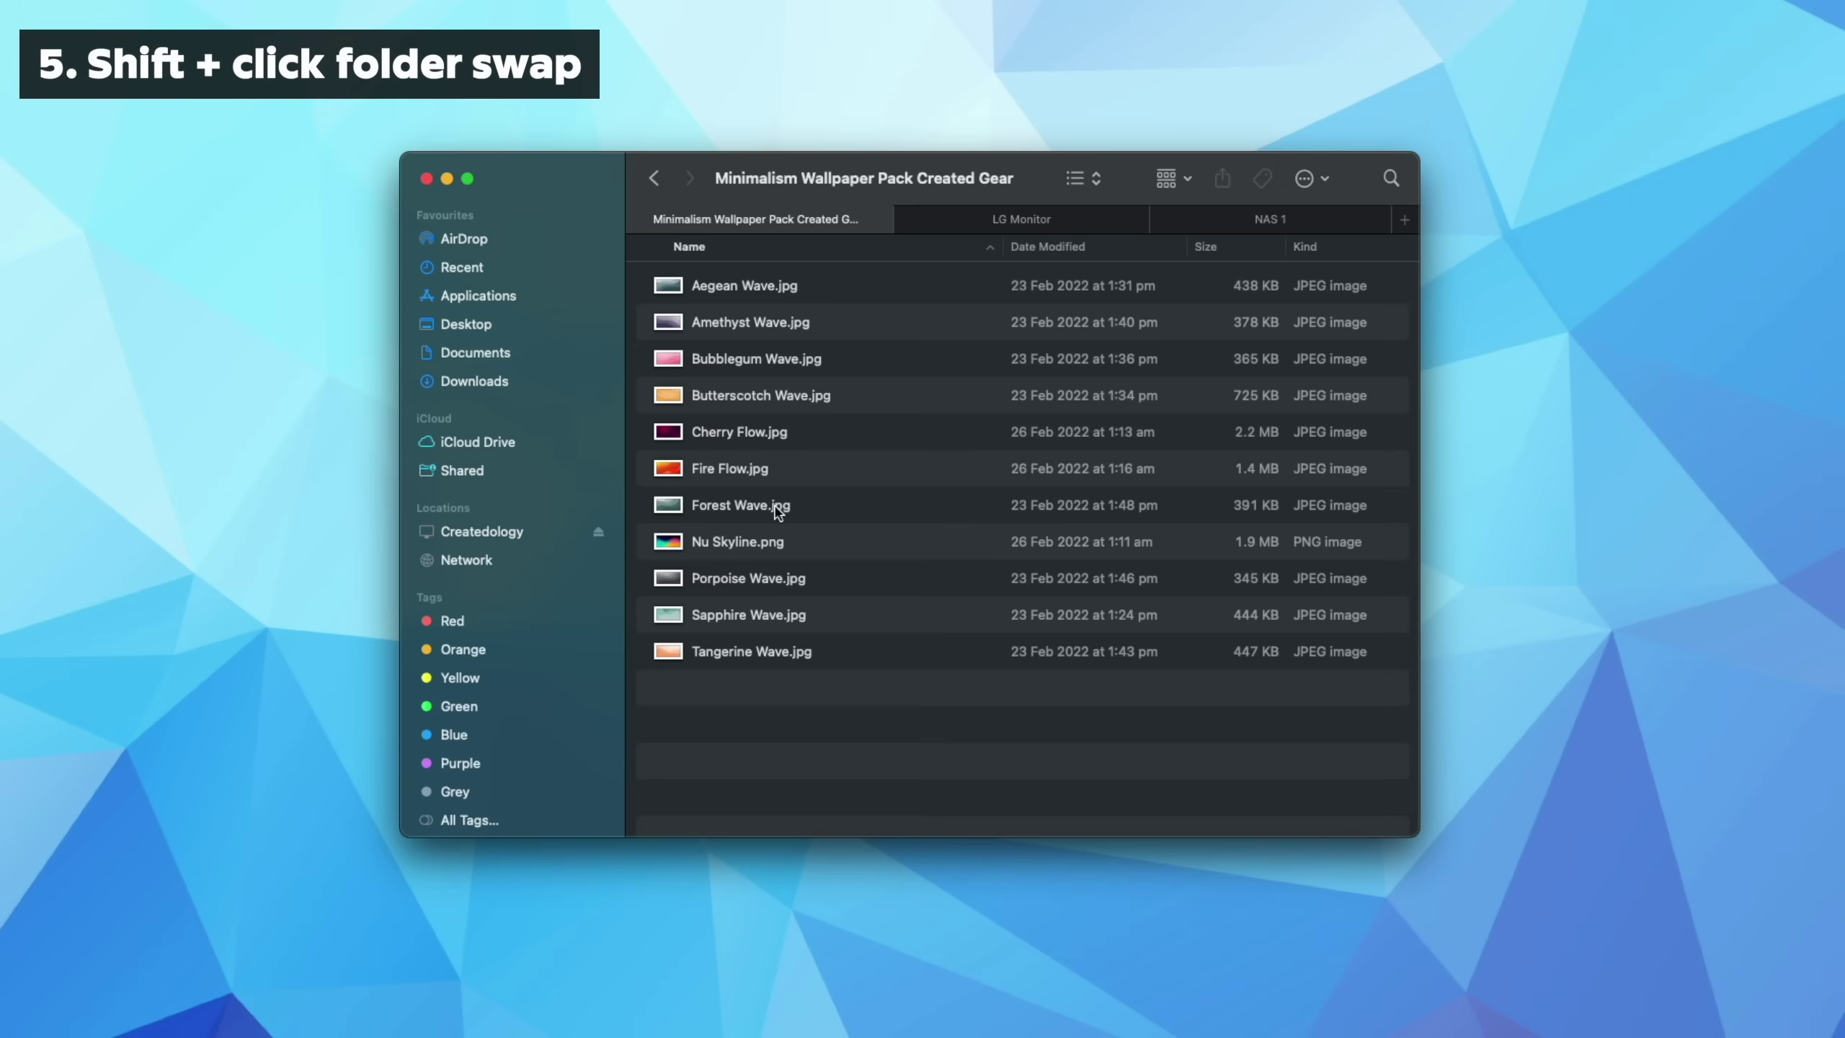
key("alt+super+p")
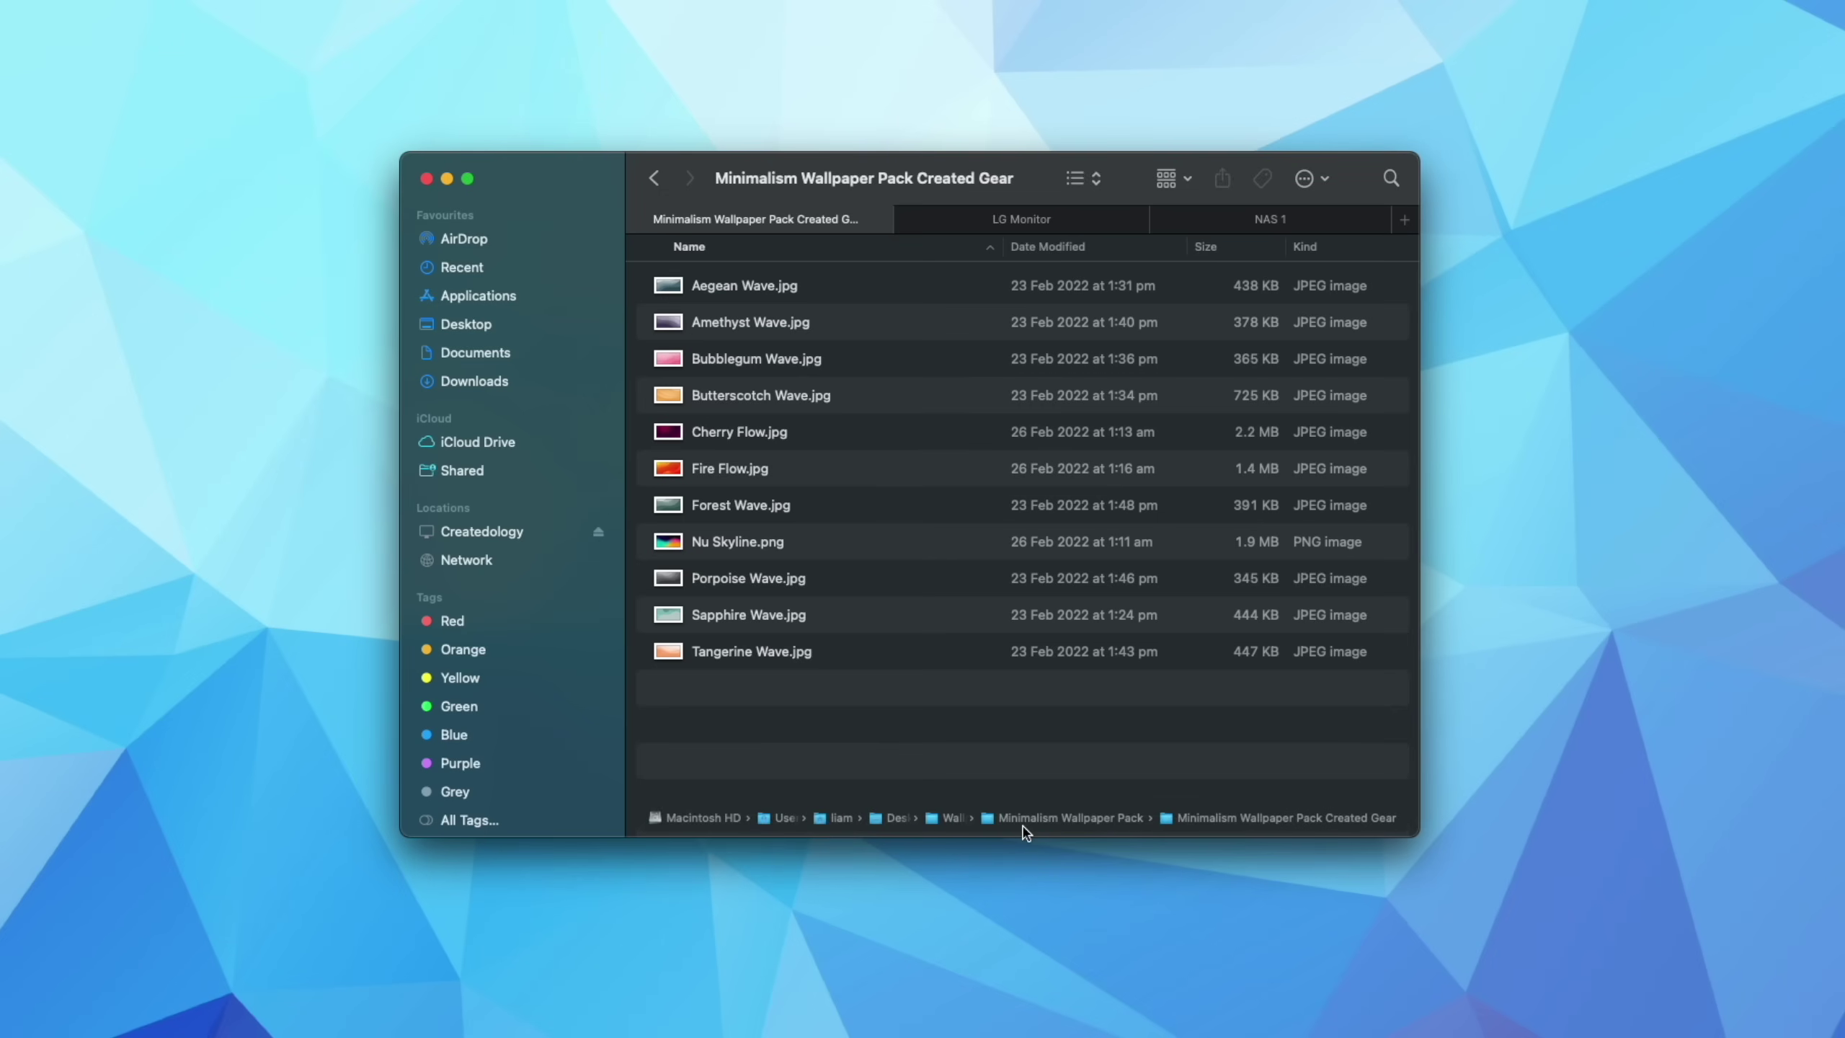
left_click(899, 826)
mouse_move(1070, 827)
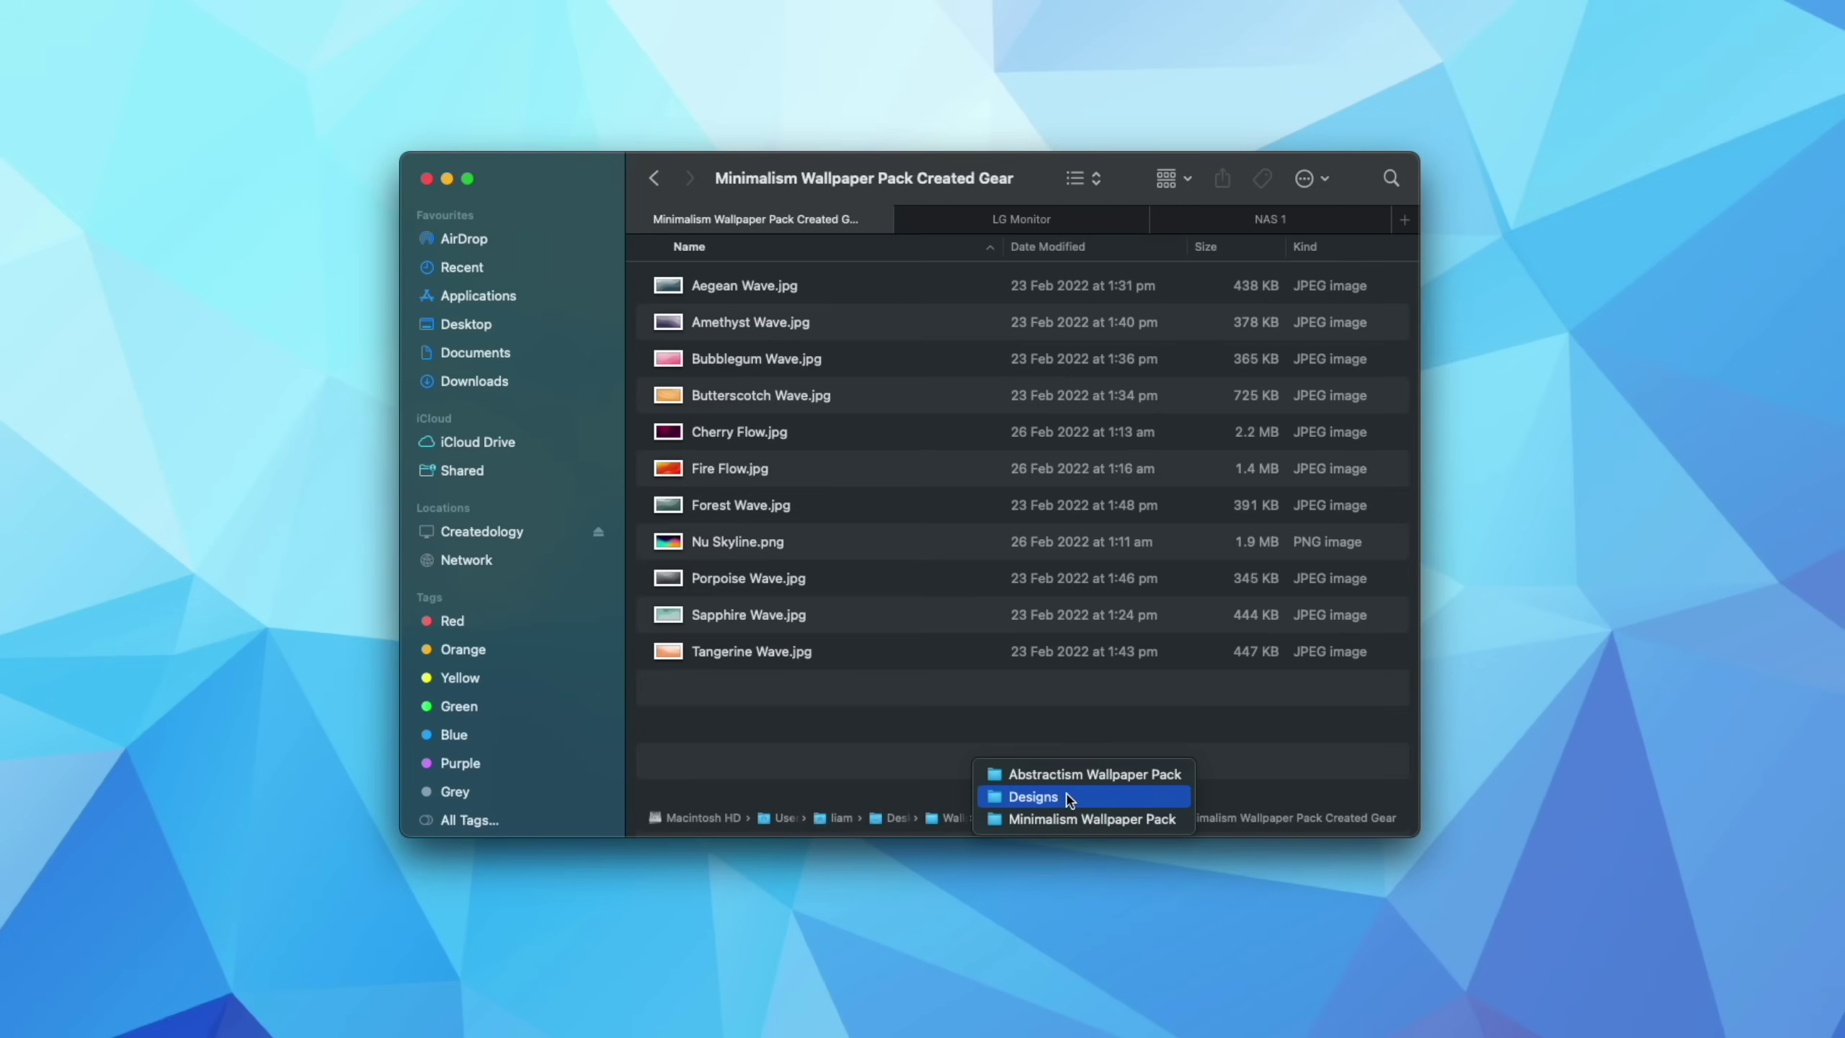
left_click(1055, 797)
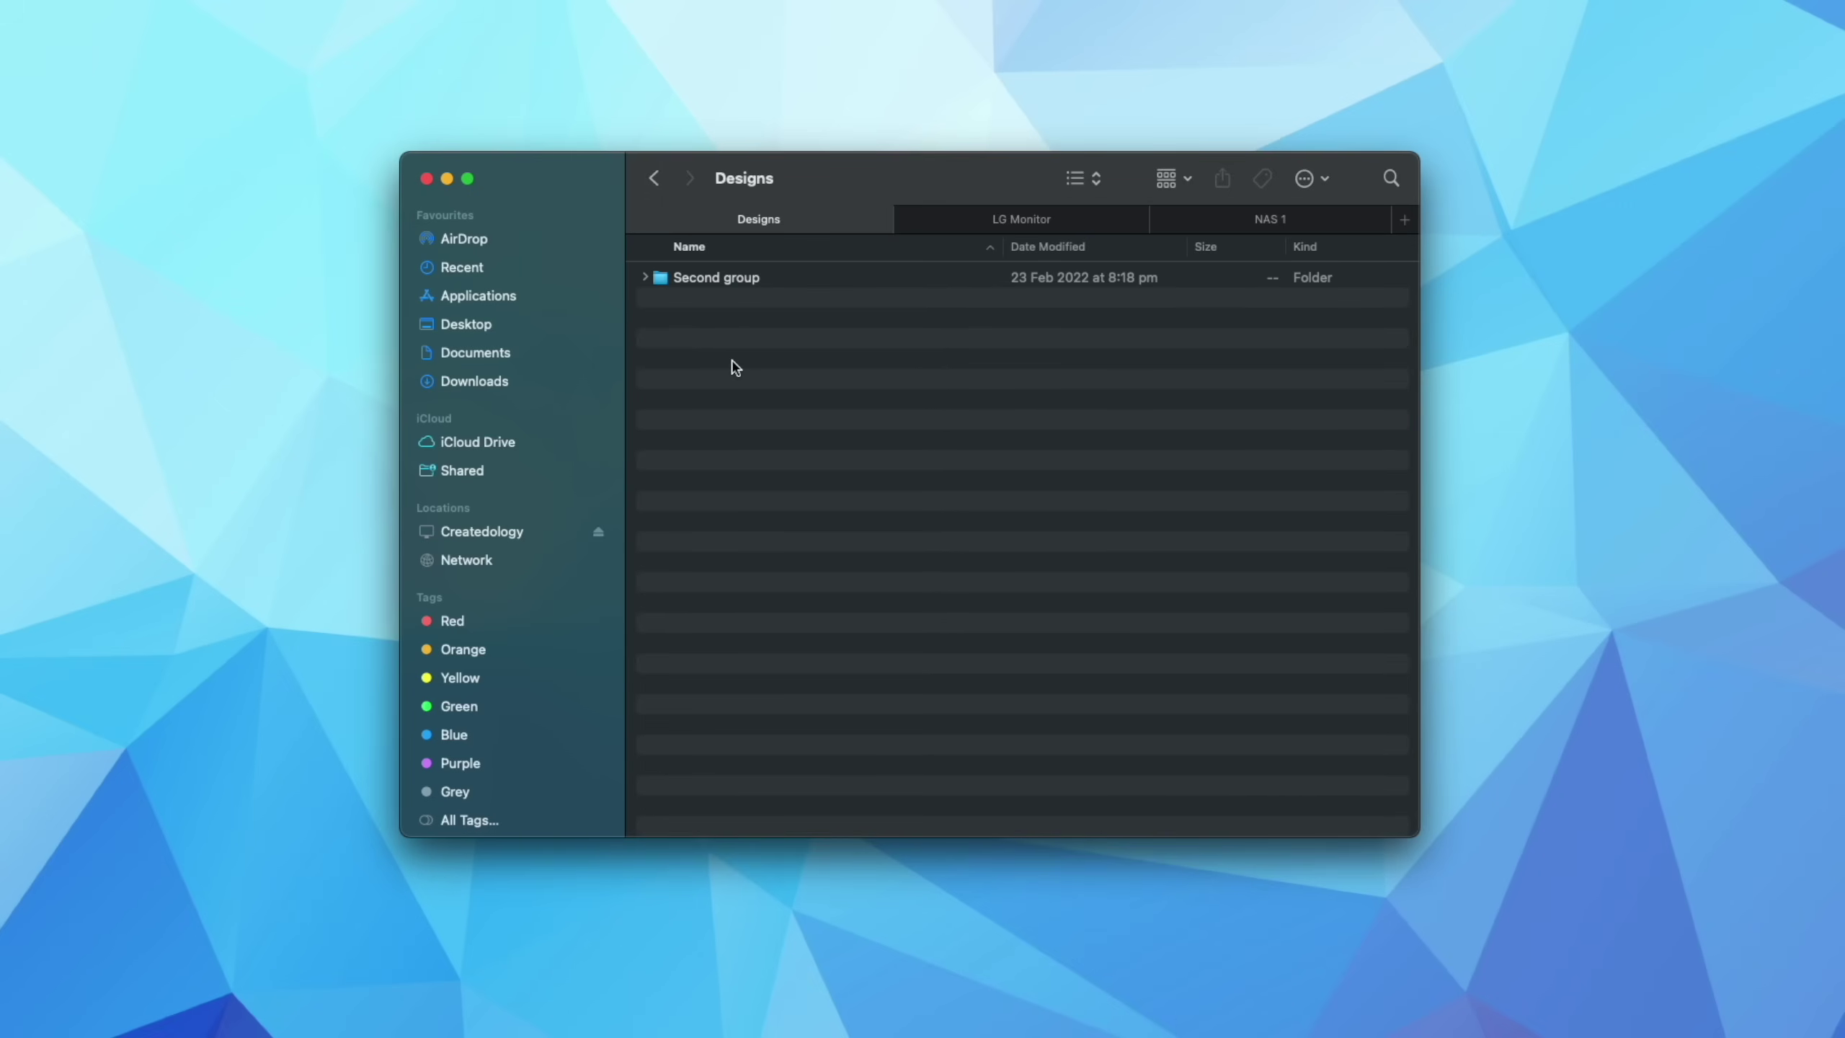
key("alt")
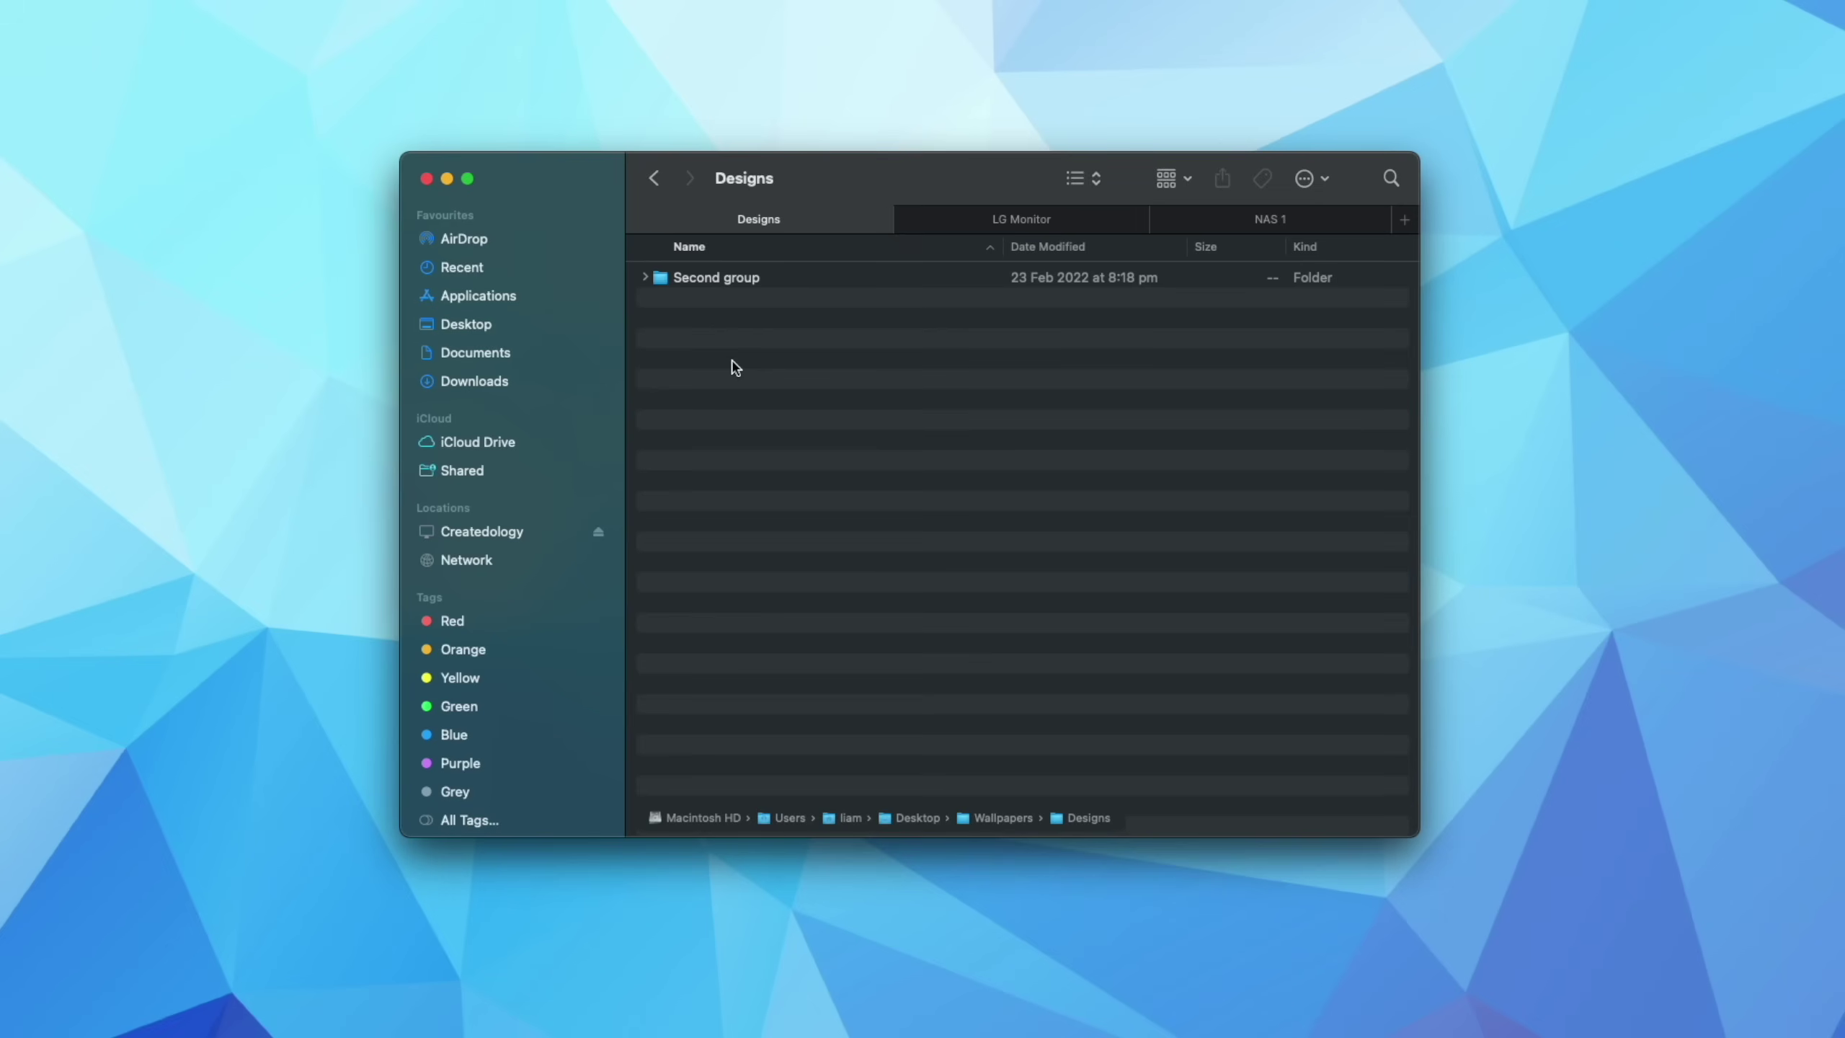
Jump up to Desktop via the path bar and select the 11.48.27 pm screenshot
left_click(989, 824)
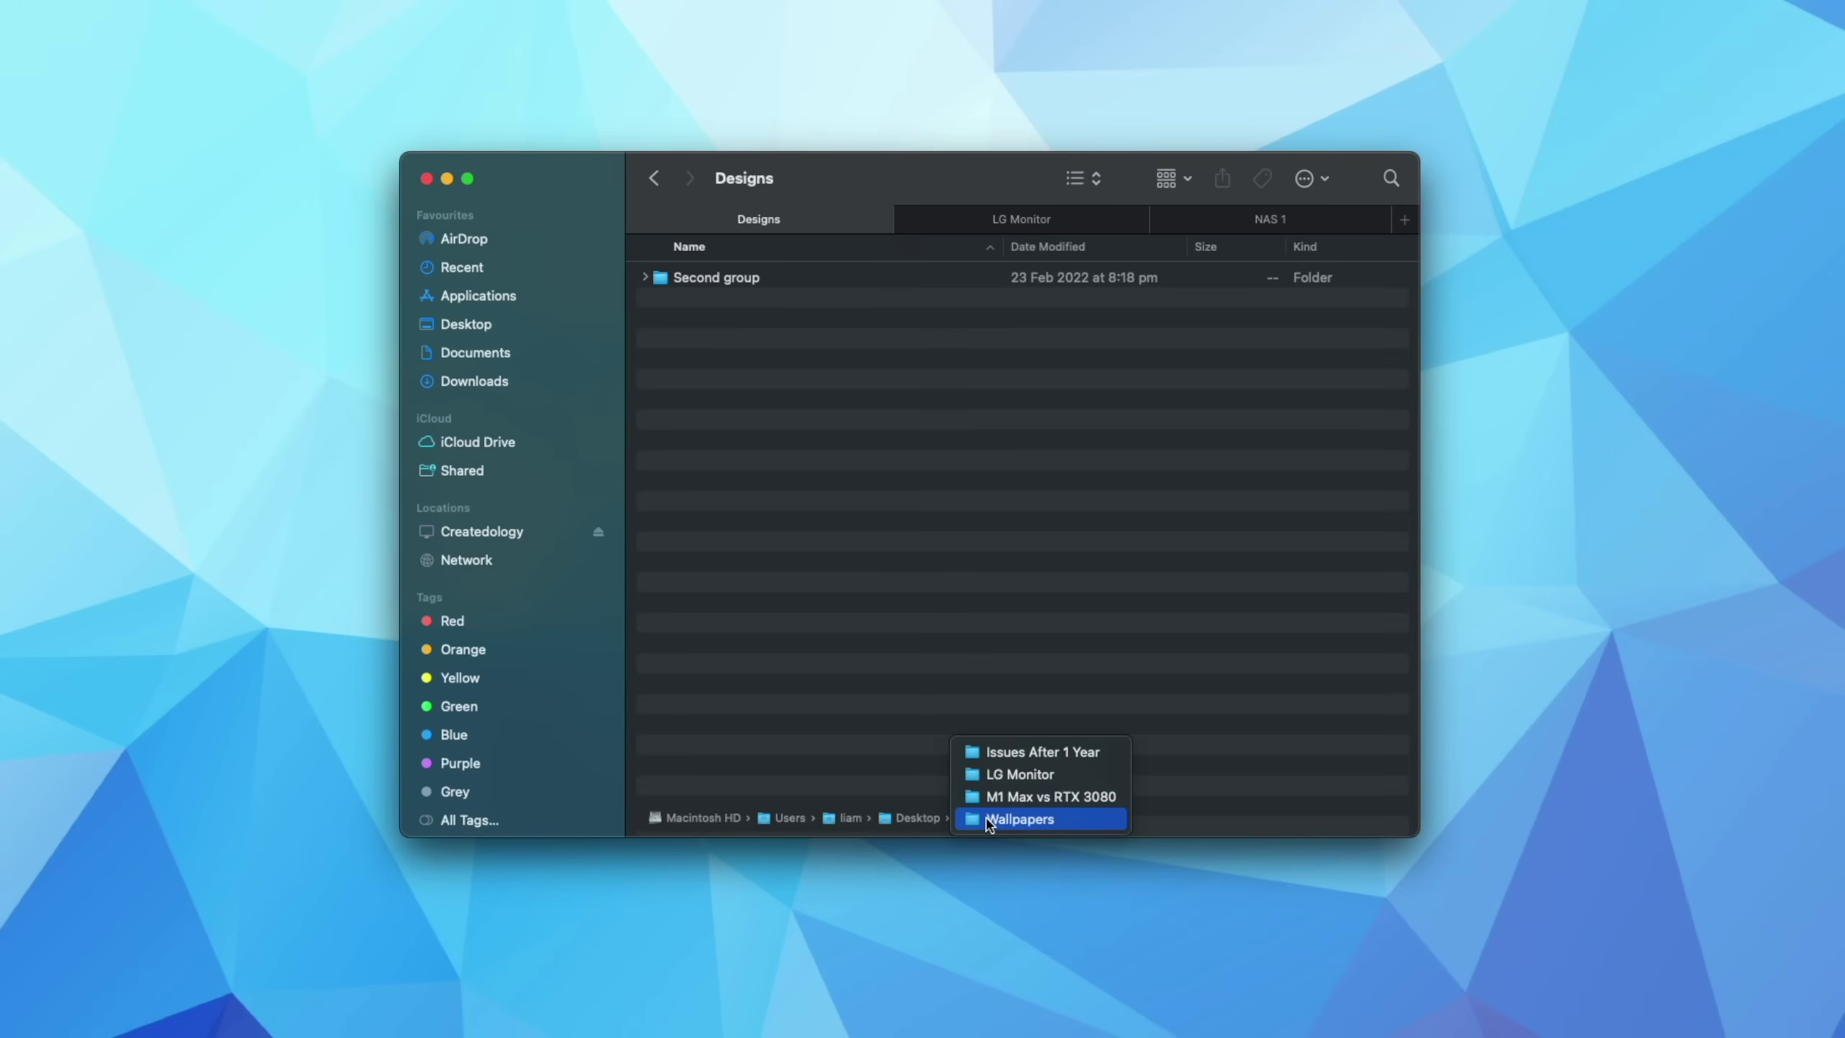
double_click(911, 818)
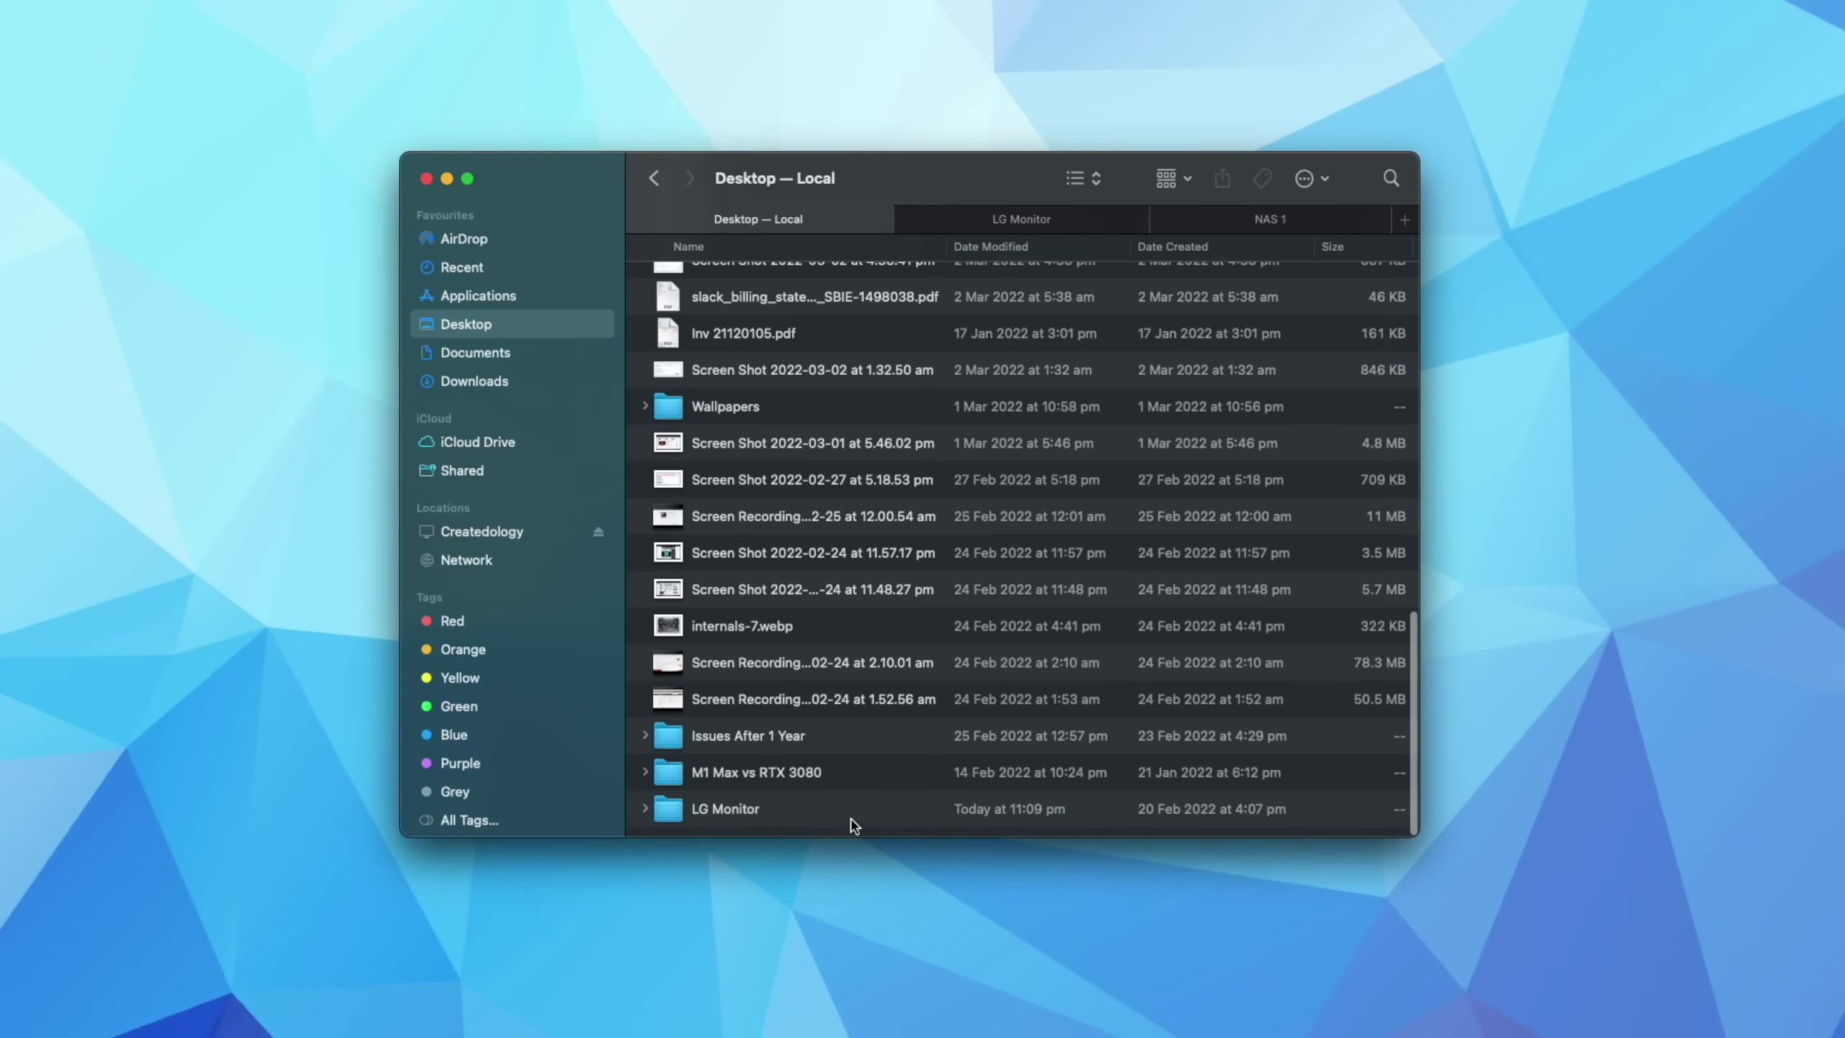
key("super+a")
left_click(821, 589)
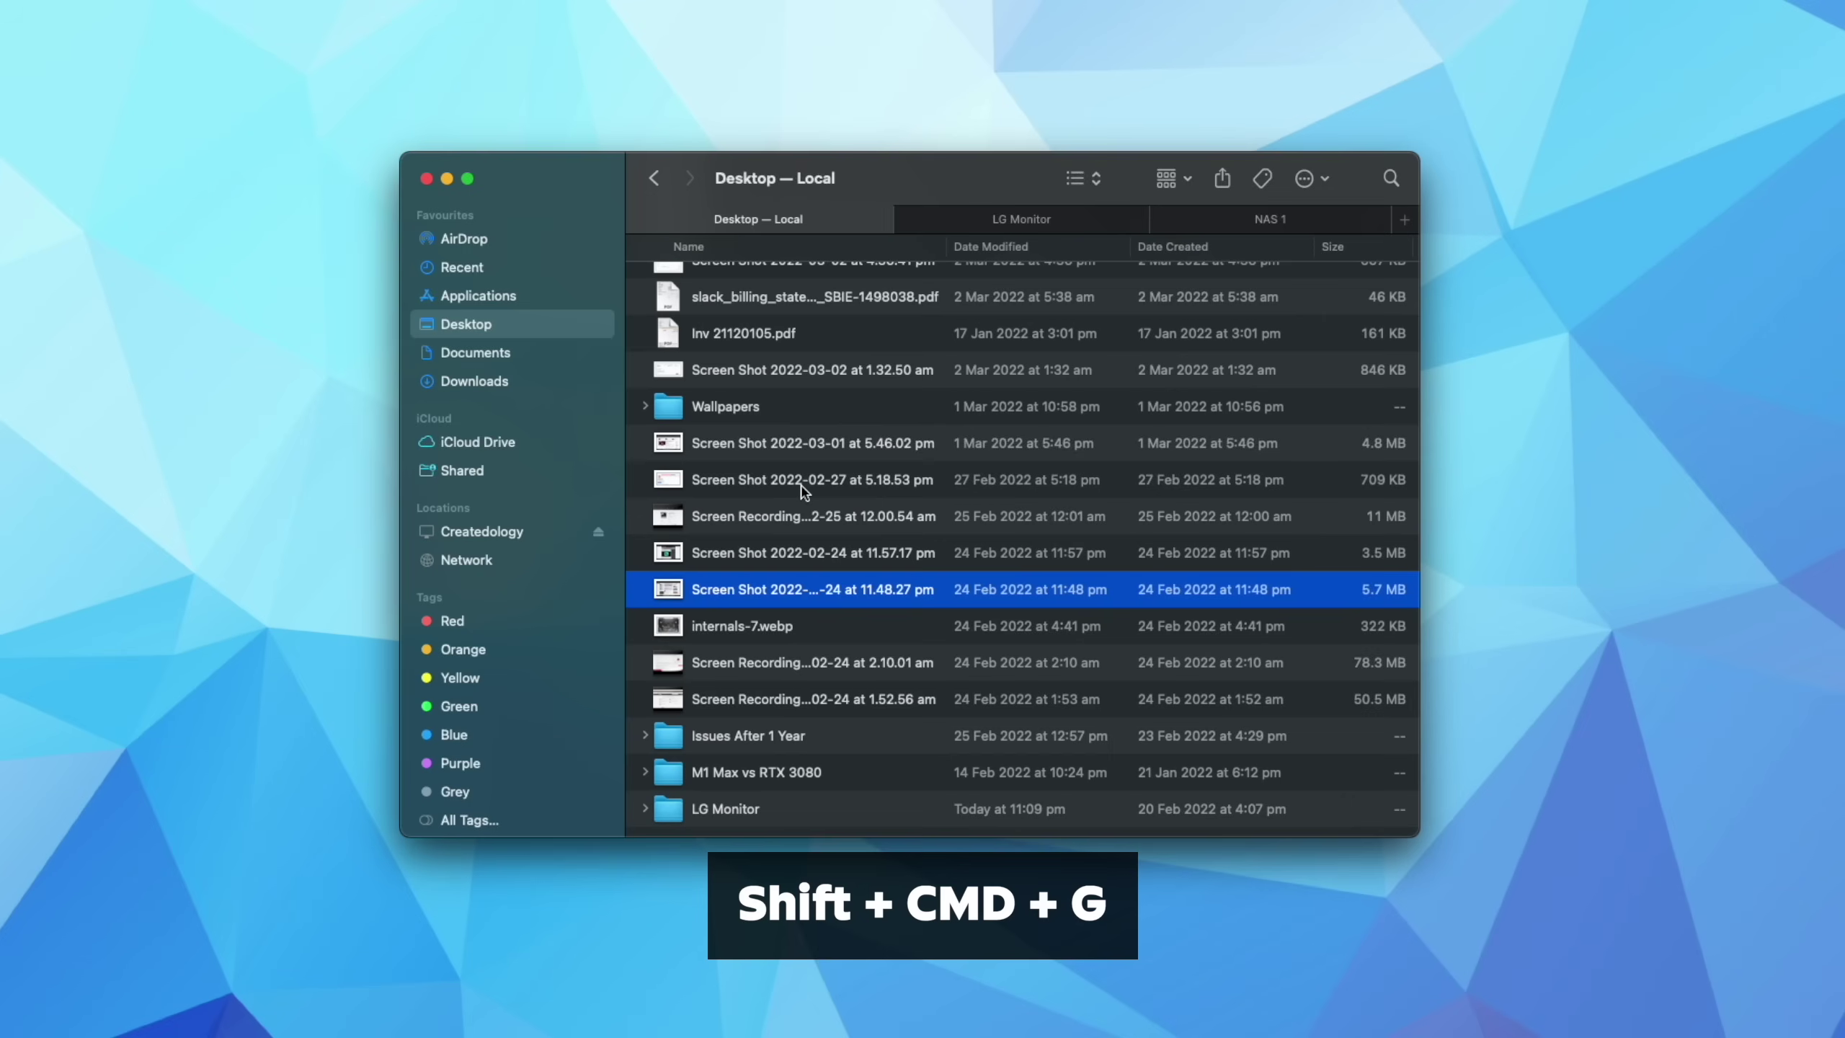
In Go to Folder, trim the path back to NAS 1 and complete it to Videos
key("shift+super+g")
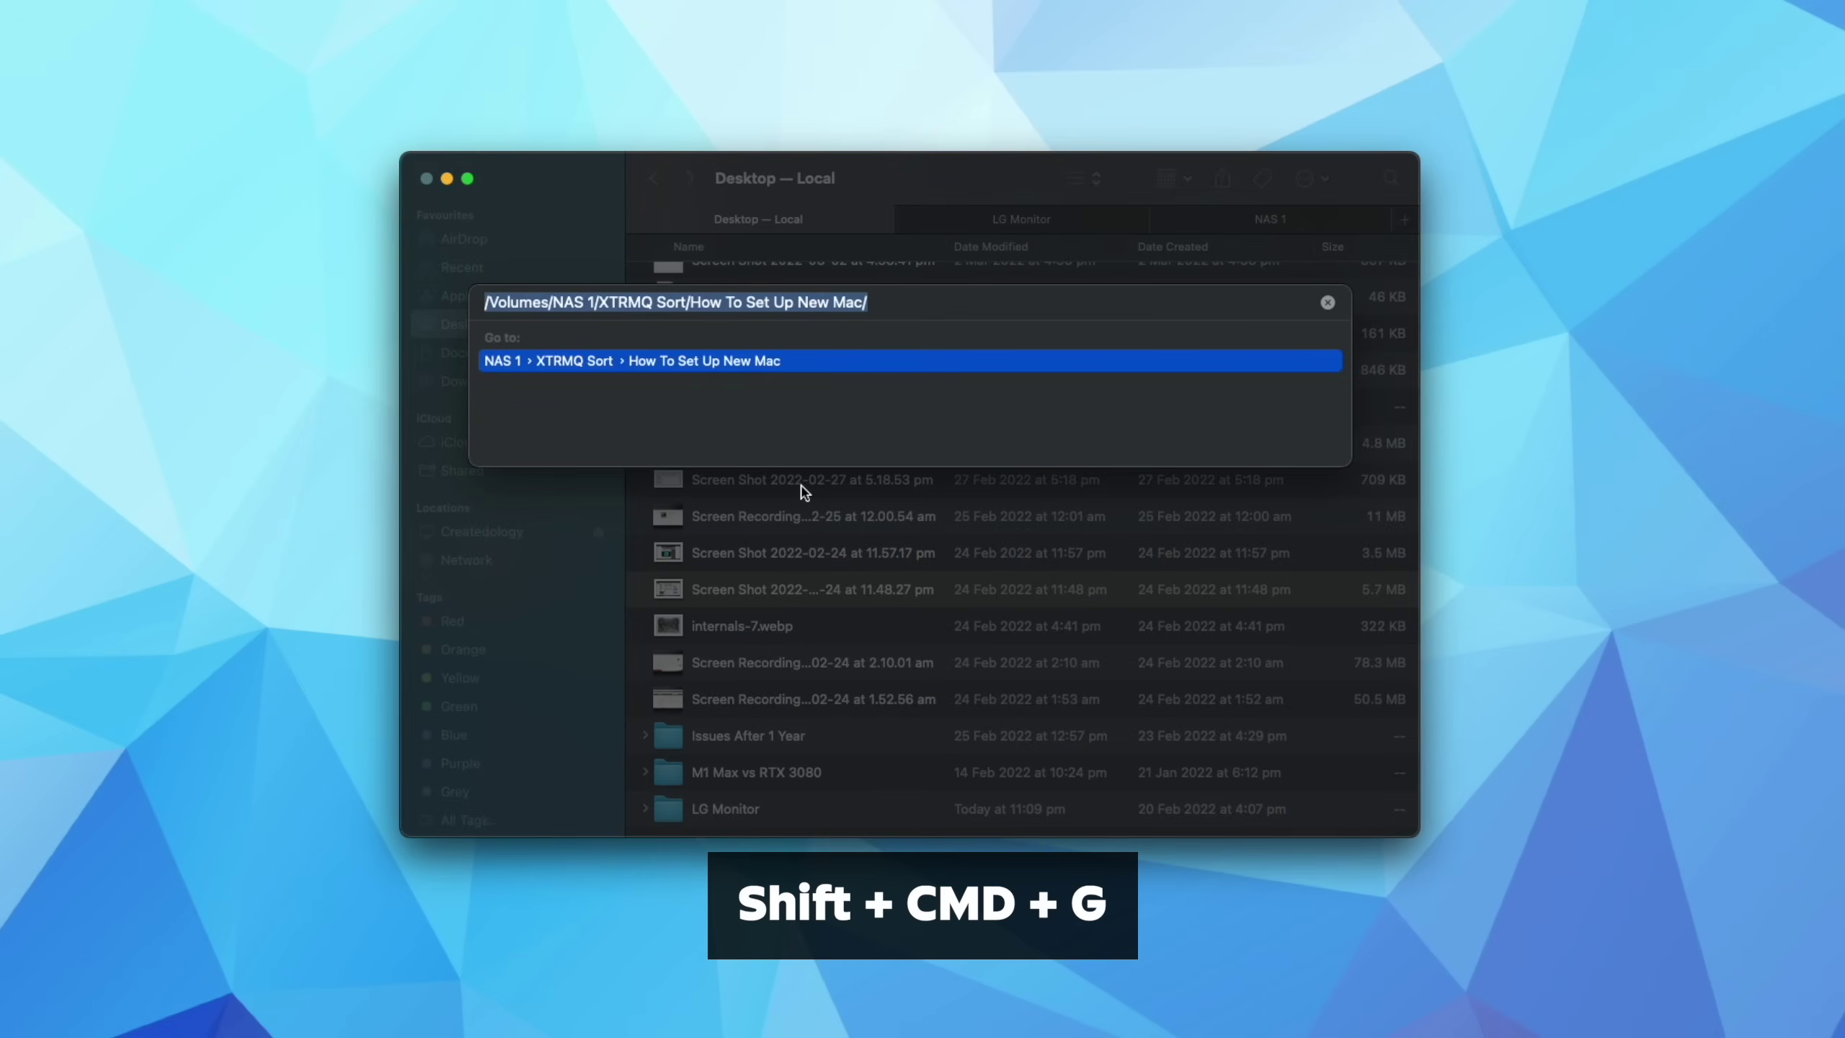
left_click(905, 309)
key("BackSpace")
key("BackSpace")
key("BackSpace")
key("BackSpace")
key("BackSpace")
key("BackSpace")
key("BackSpace")
key("BackSpace")
key("BackSpace")
key("BackSpace")
key("BackSpace")
key("BackSpace")
key("BackSpace")
key("BackSpace")
key("BackSpace")
key("BackSpace")
key("BackSpace")
key("BackSpace")
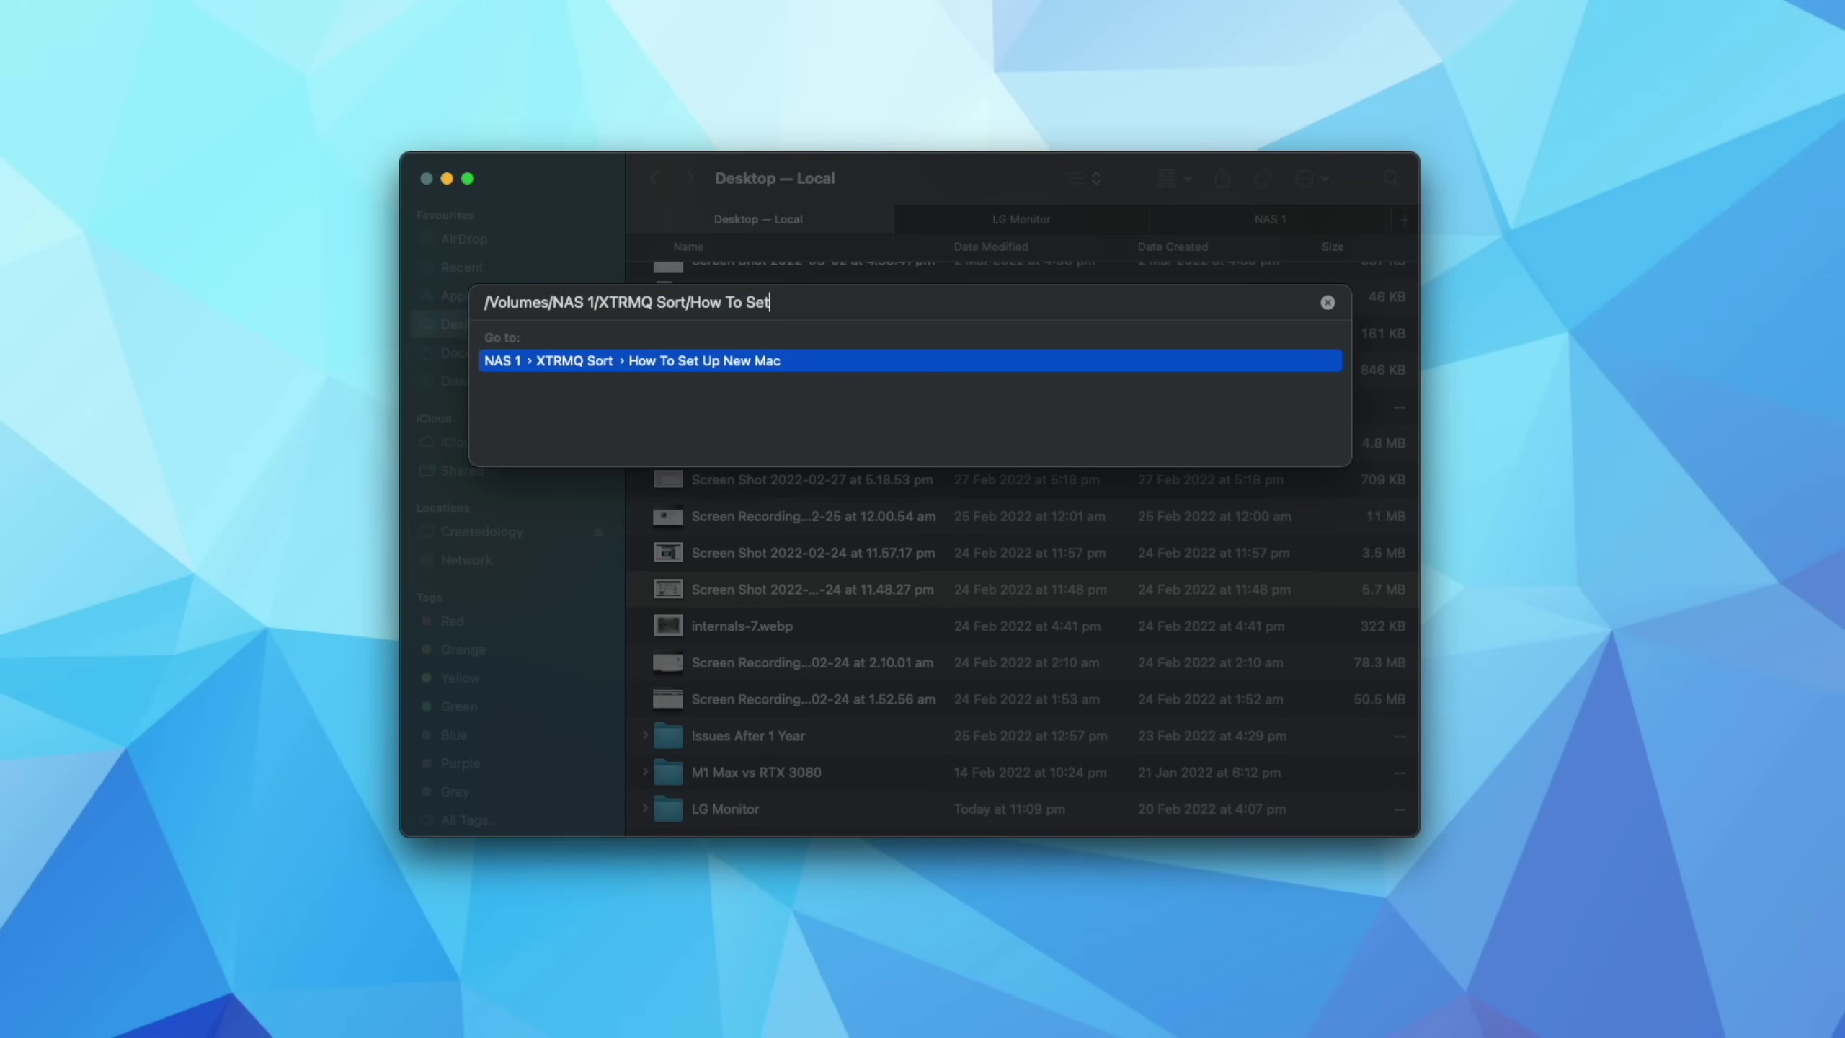
key("BackSpace")
key("BackSpace")
key("BackSpace")
key("BackSpace")
key("BackSpace")
key("BackSpace")
key("BackSpace")
key("BackSpace")
key("BackSpace")
key("BackSpace")
key("BackSpace")
key("BackSpace")
key("BackSpace")
key("BackSpace")
key("BackSpace")
key("BackSpace")
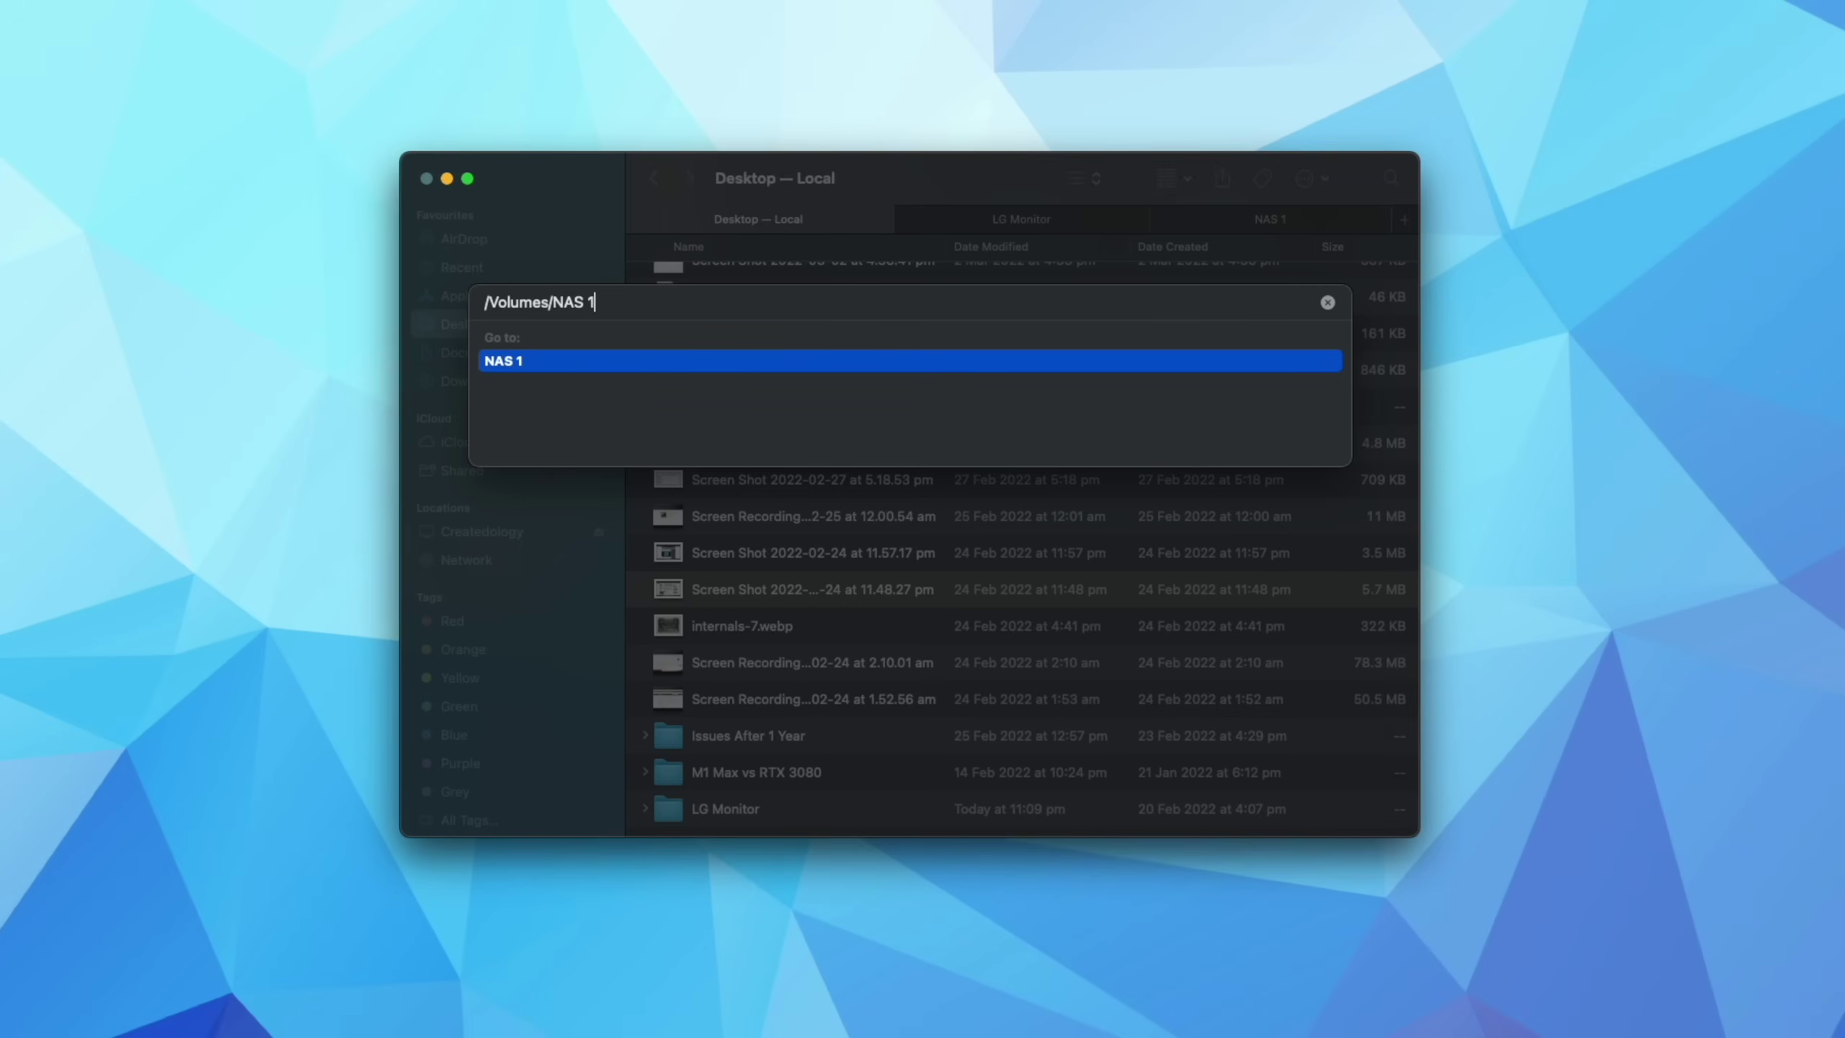
type("/")
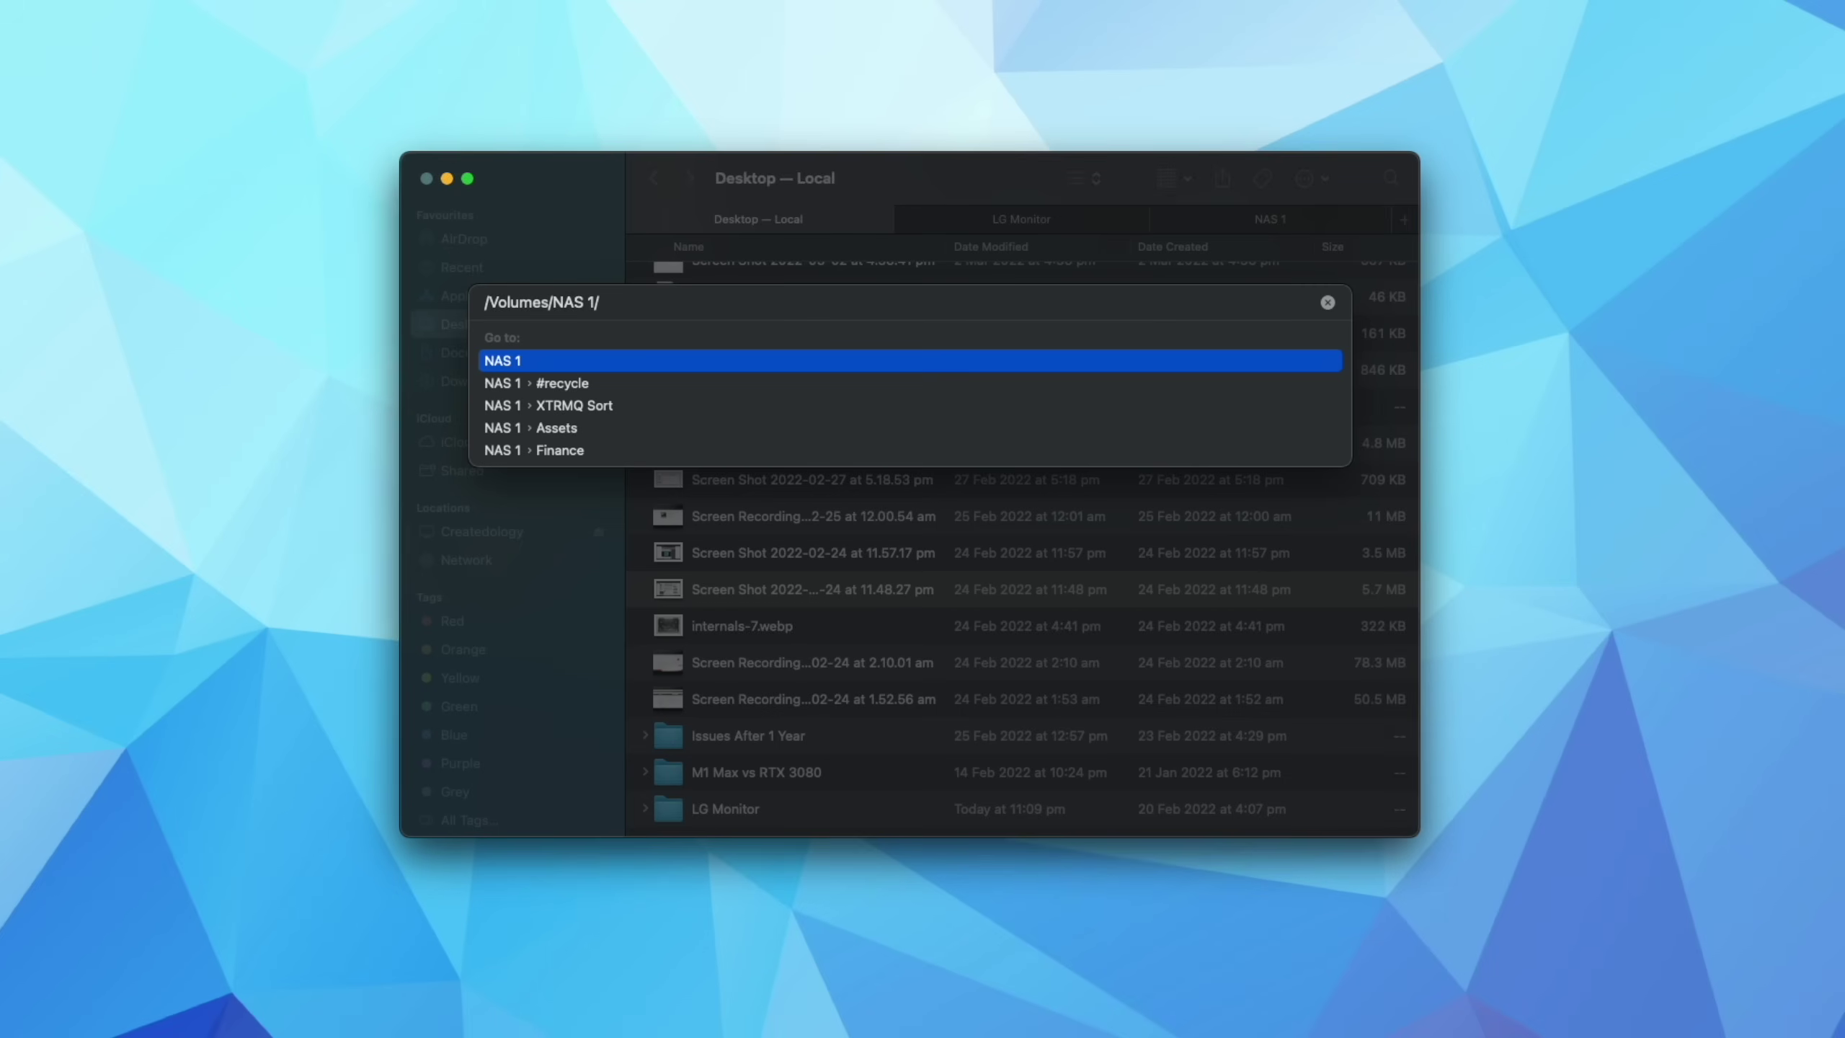
key("Down")
key("Down")
key("Down")
key("Down")
key("Down")
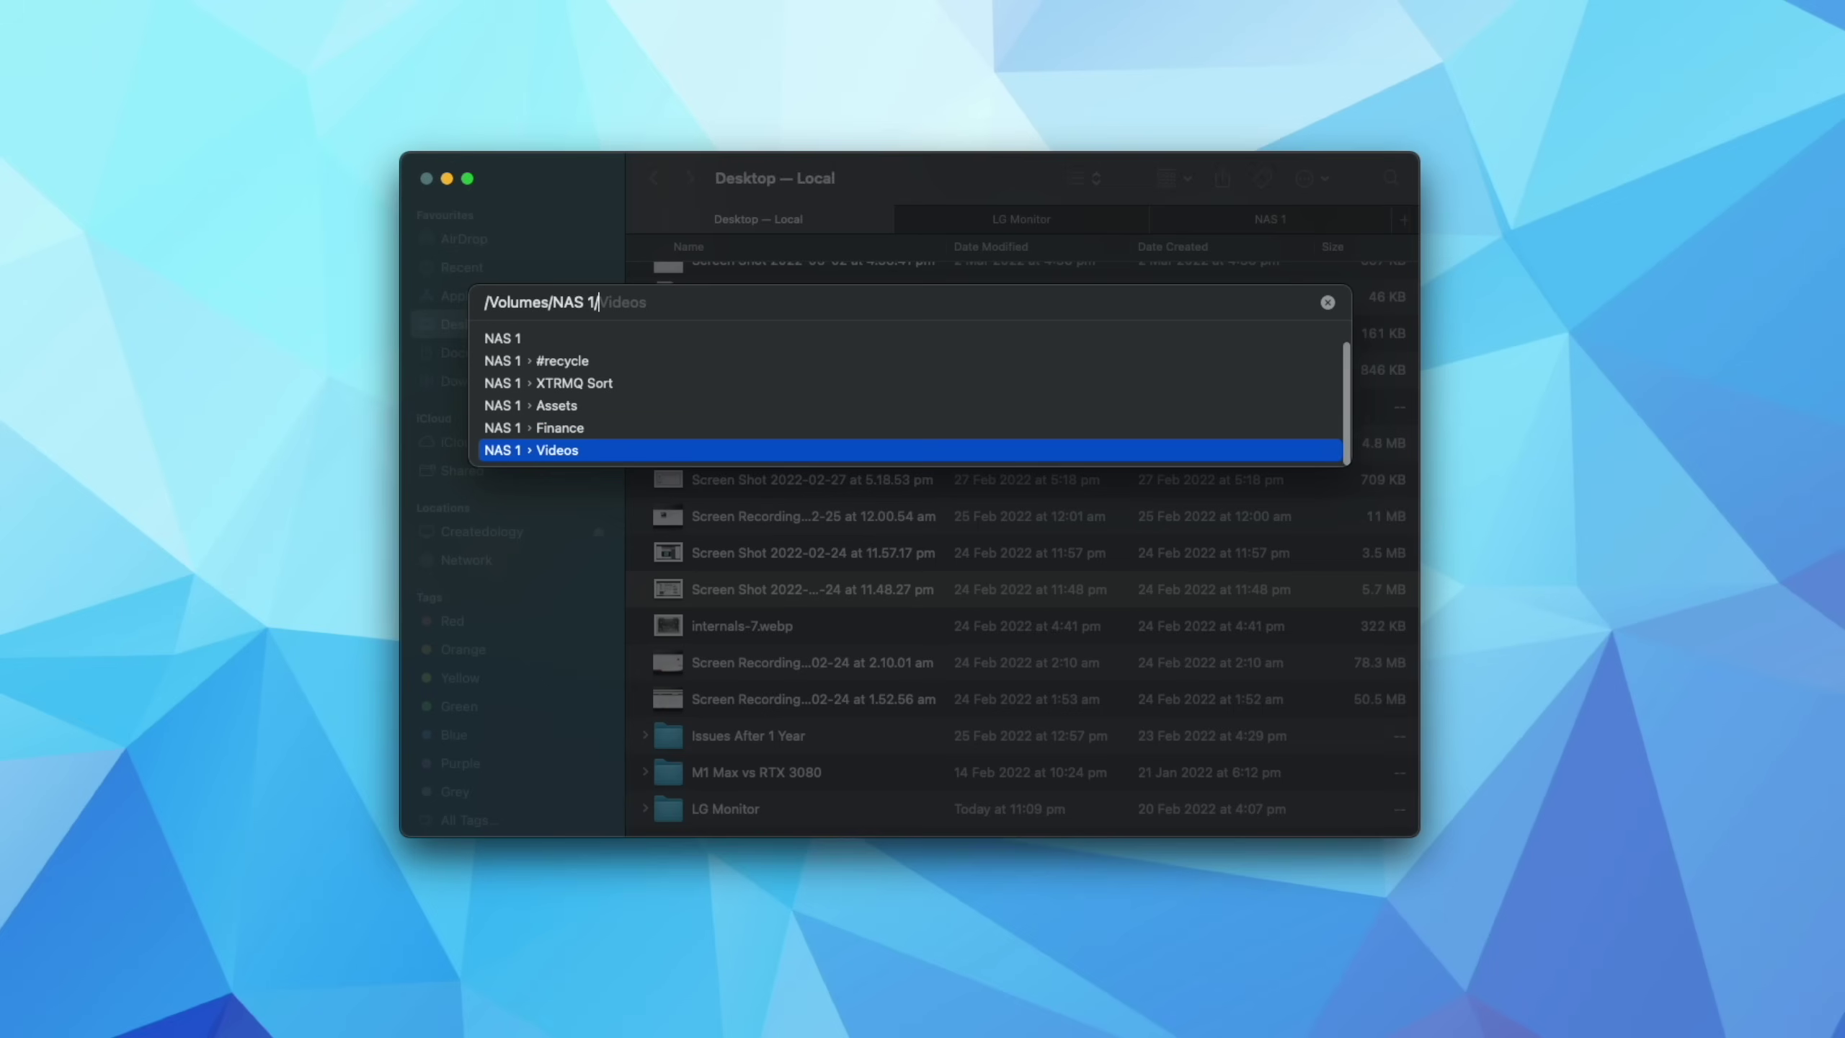
key("Up")
key("Up")
key("Up")
key("Up")
key("Down")
key("Down")
key("Down")
key("Down")
key("Up")
key("Up")
key("Up")
key("Up")
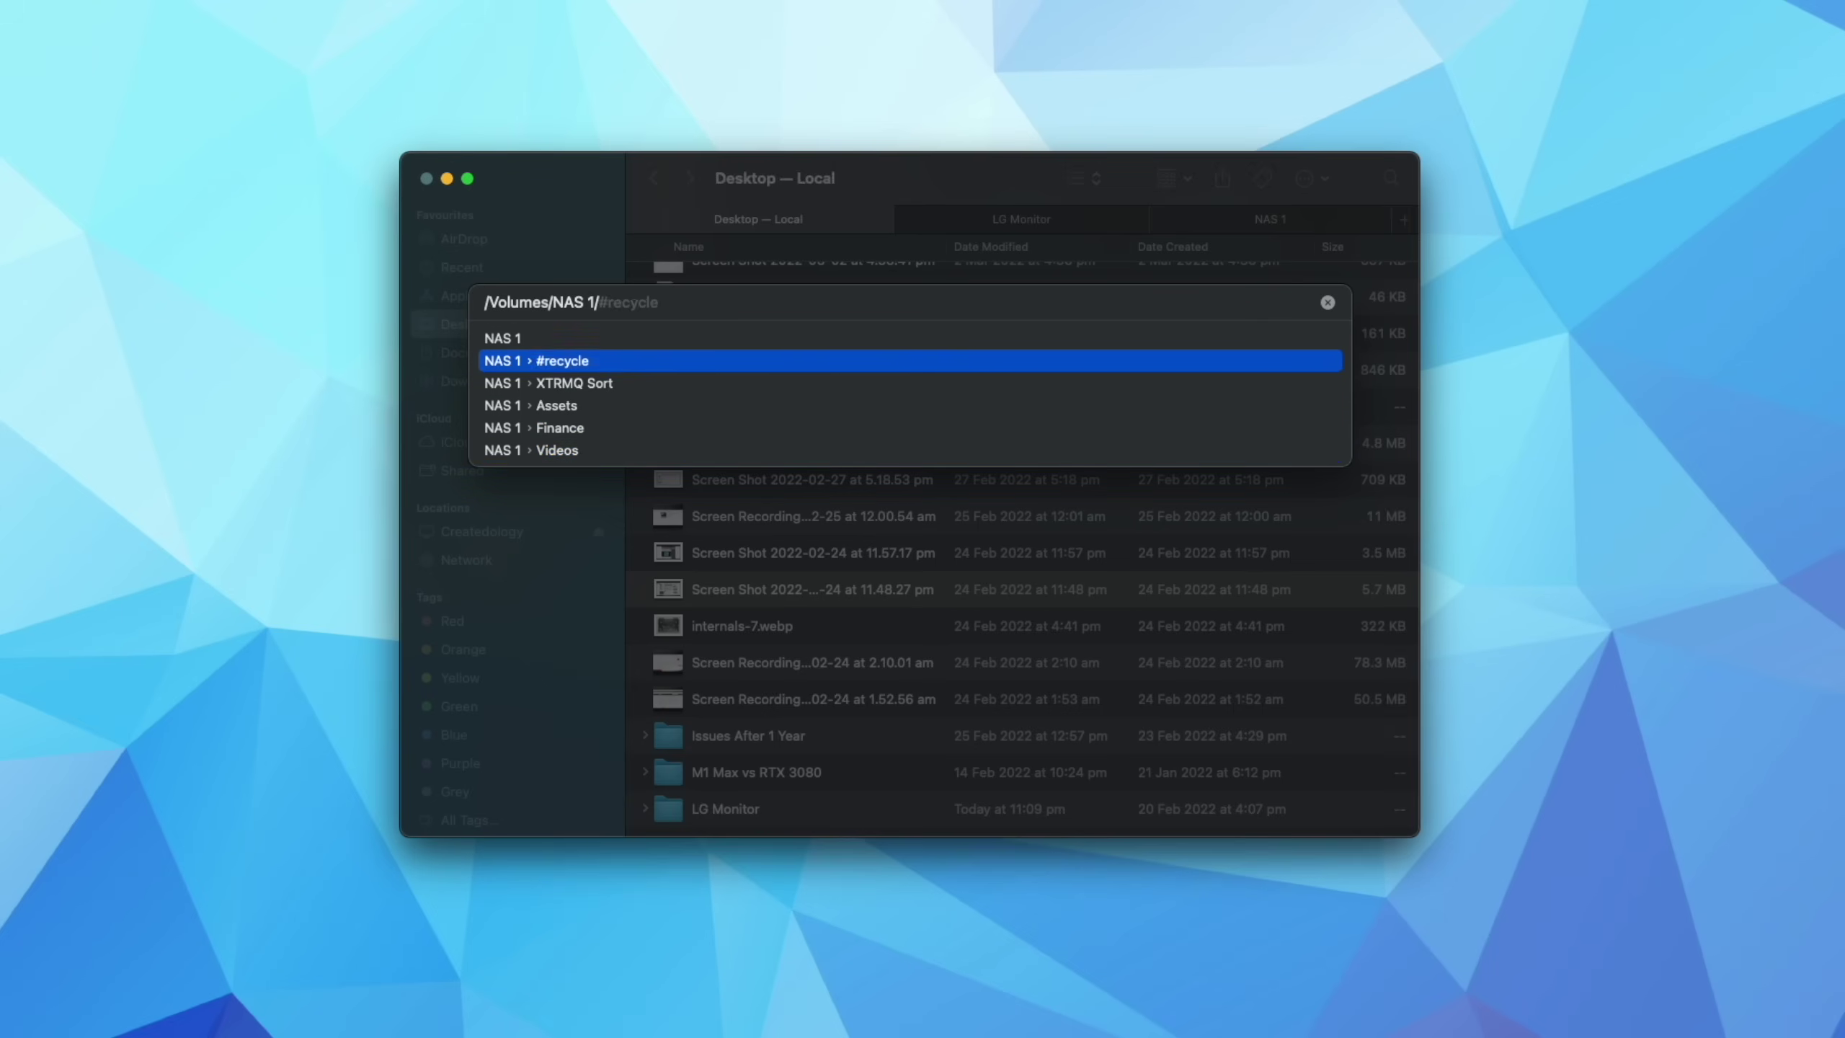
key("Down")
key("Down")
key("Down")
key("Down")
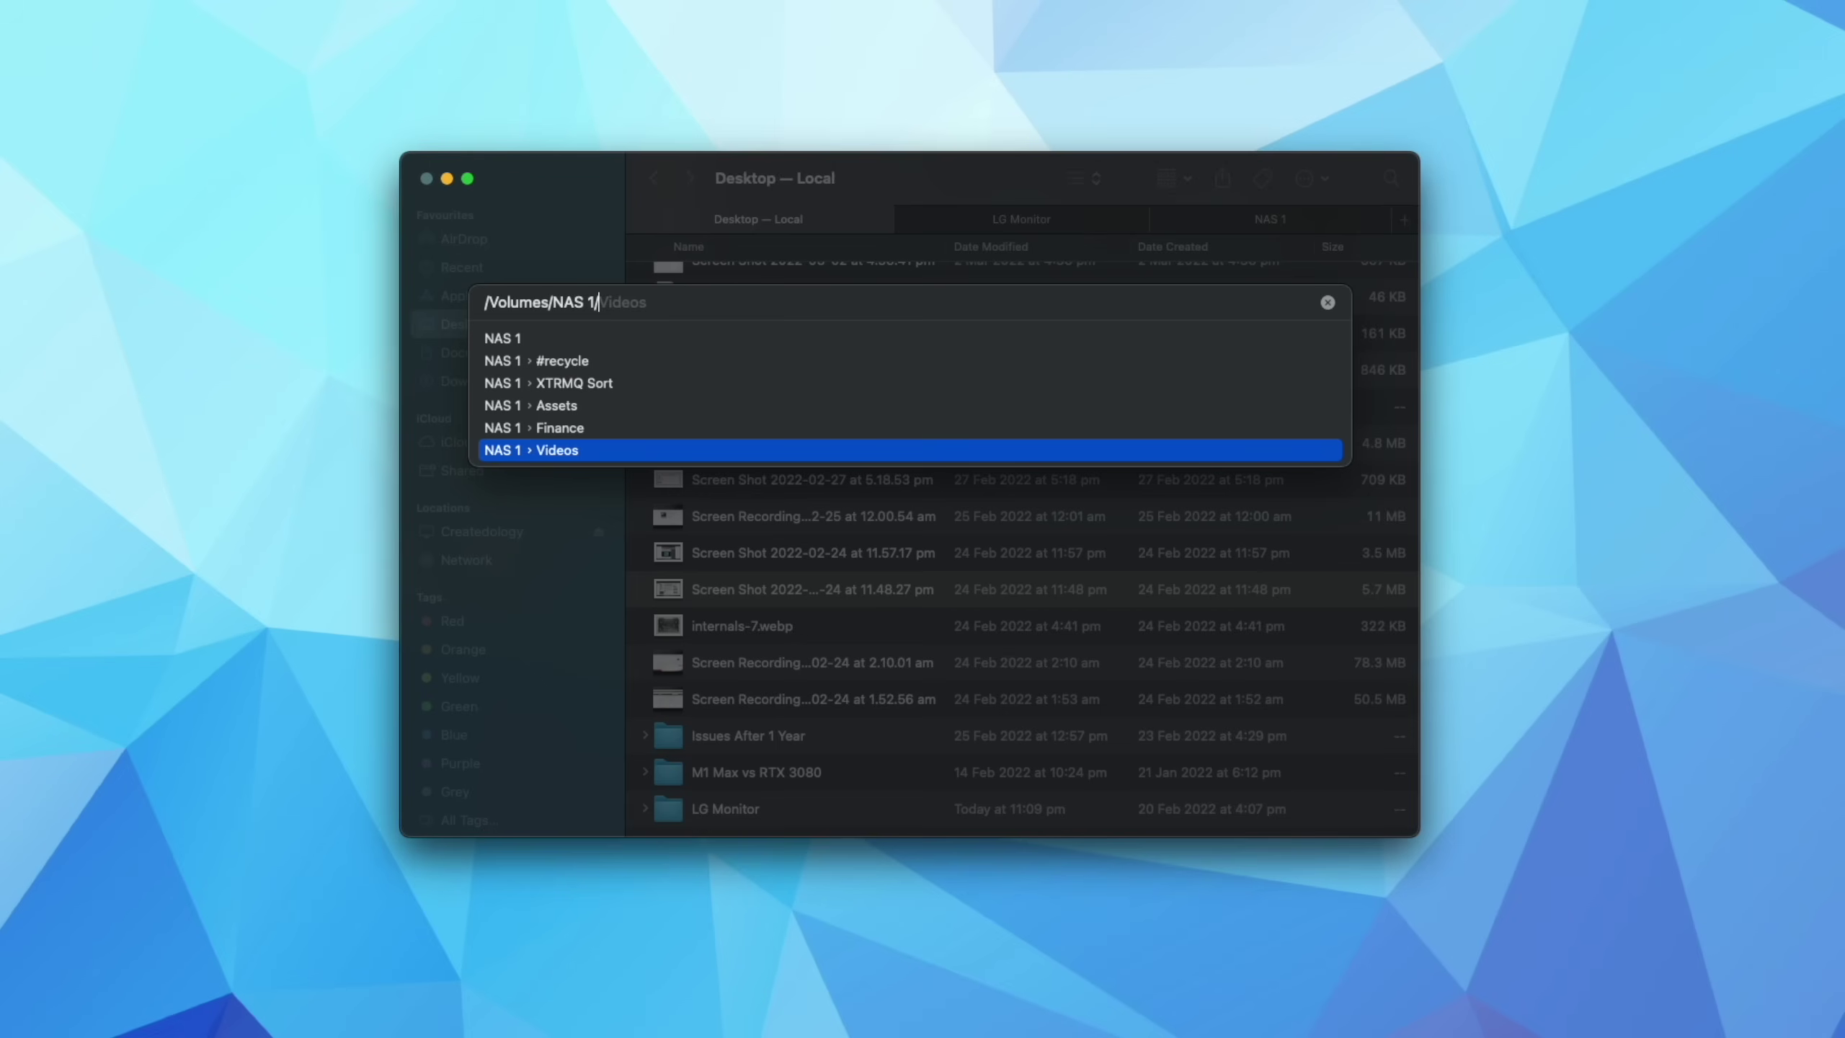
key("Tab")
Complete the path to /Volumes/NAS 1/Videos/3. Pending/ and go there
key("Down")
key("Down")
key("Down")
key("Down")
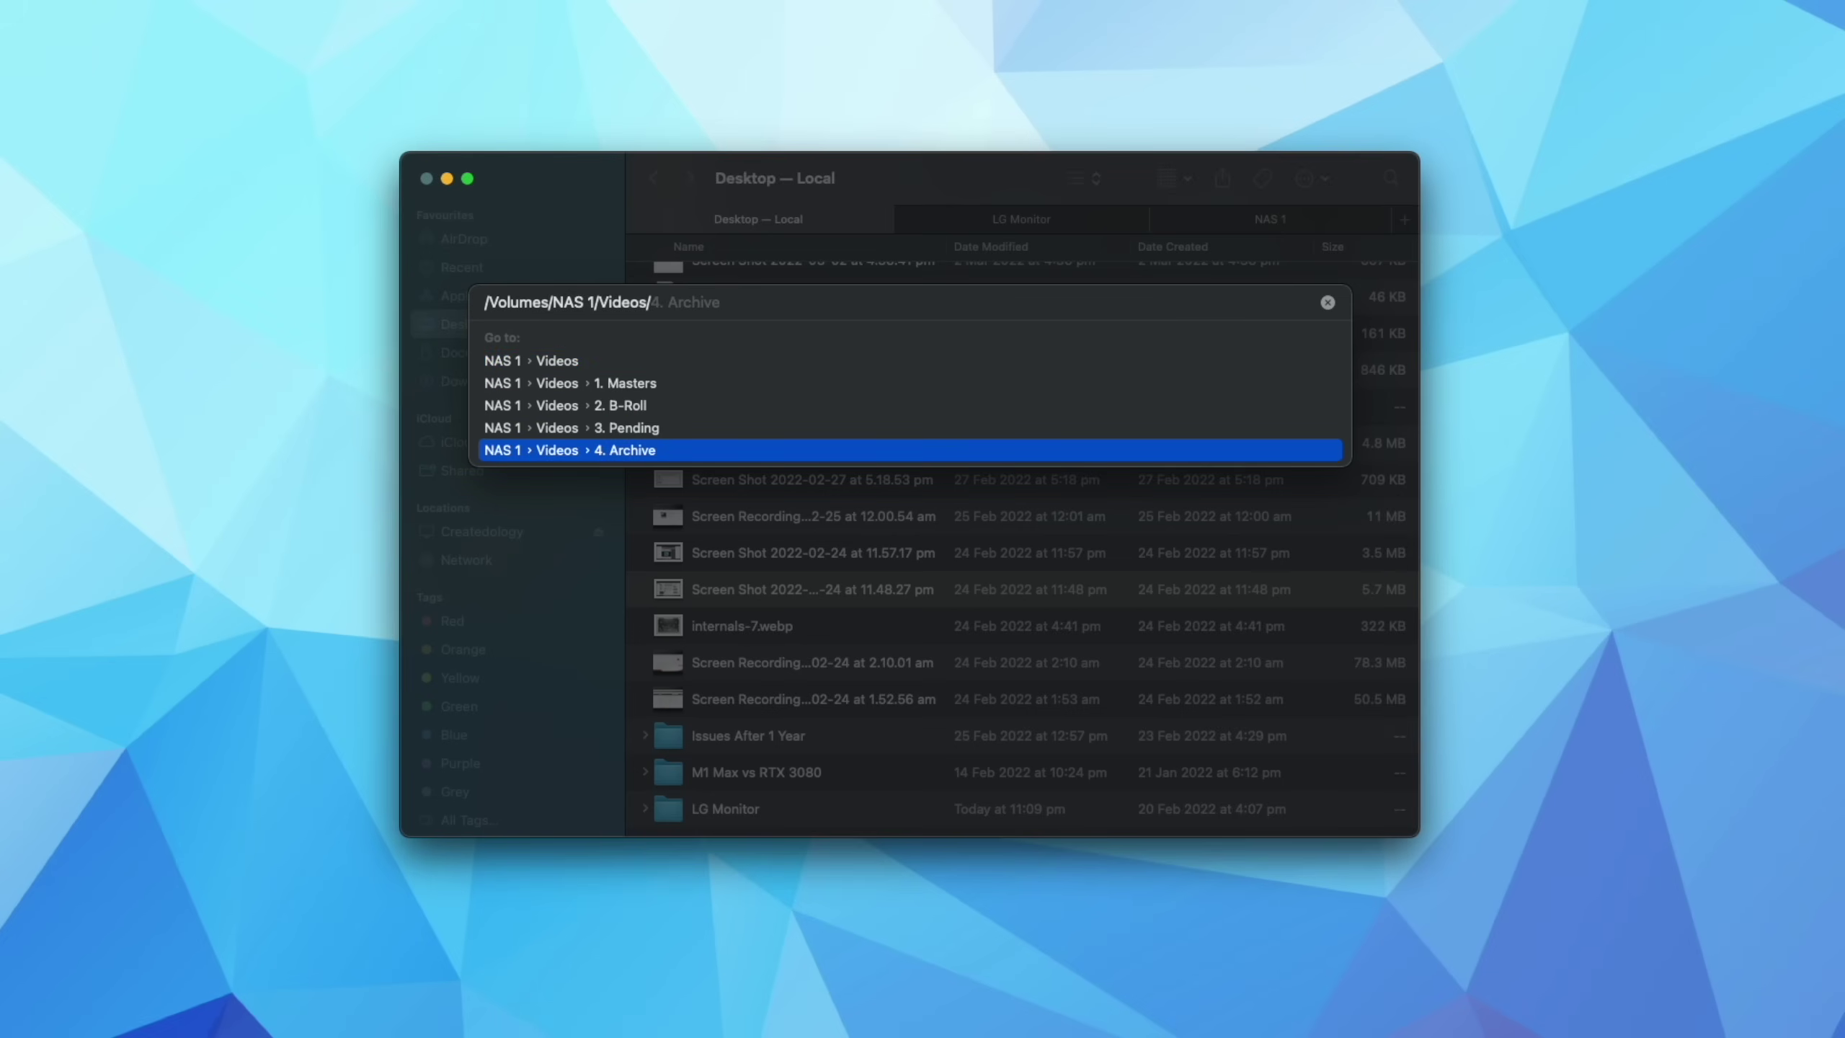
key("Up")
key("Up")
key("Up")
key("Down")
key("Down")
key("Down")
key("Up")
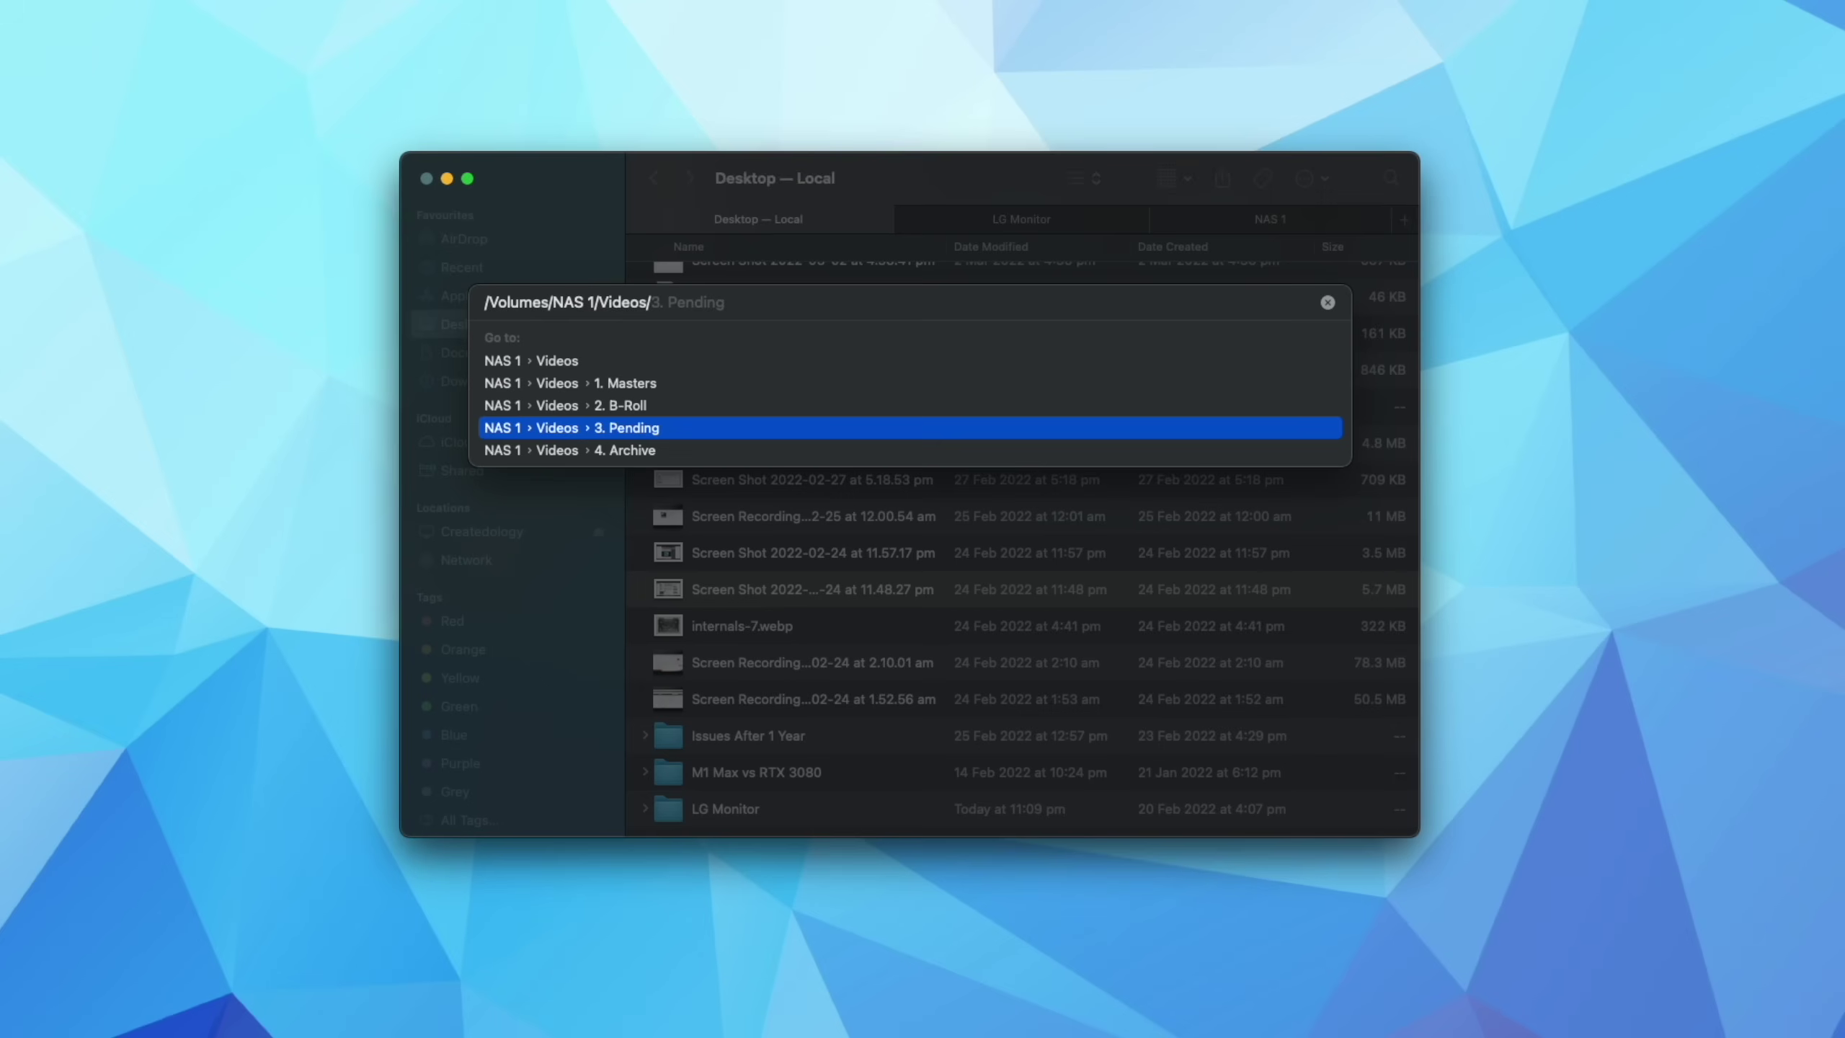
key("Tab")
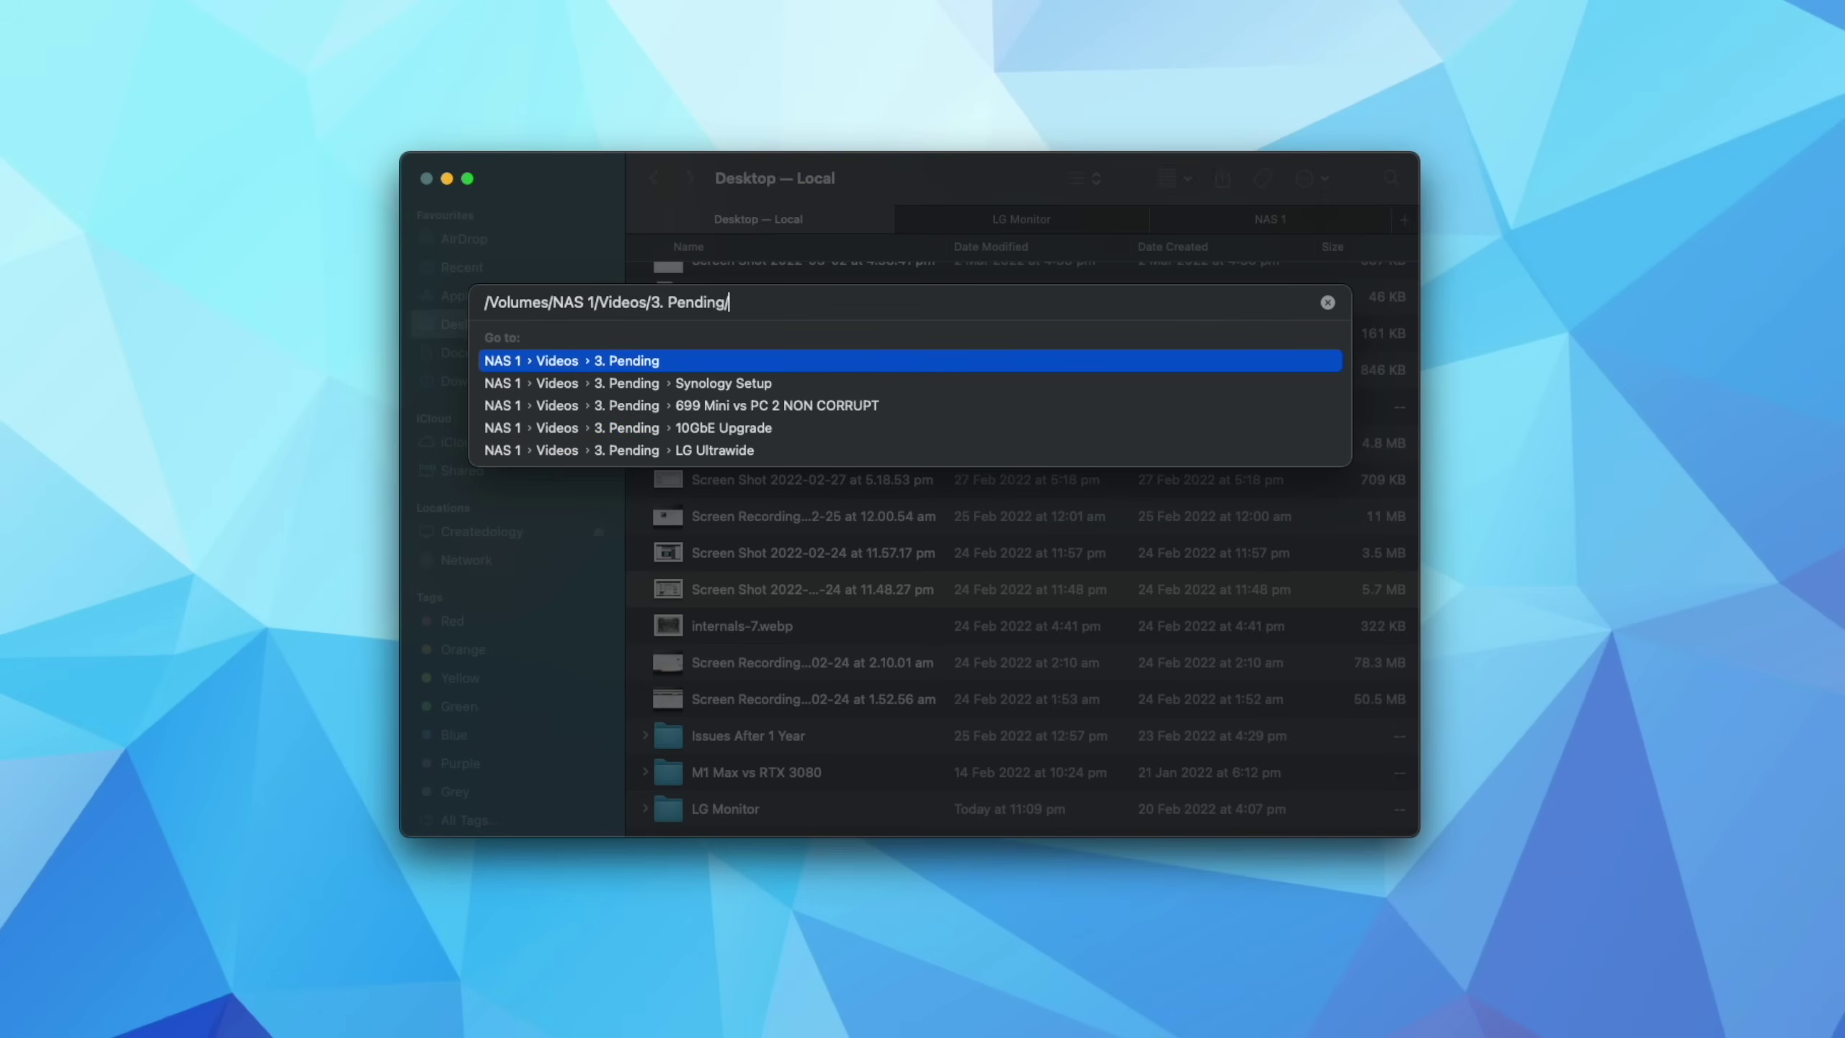
key("Return")
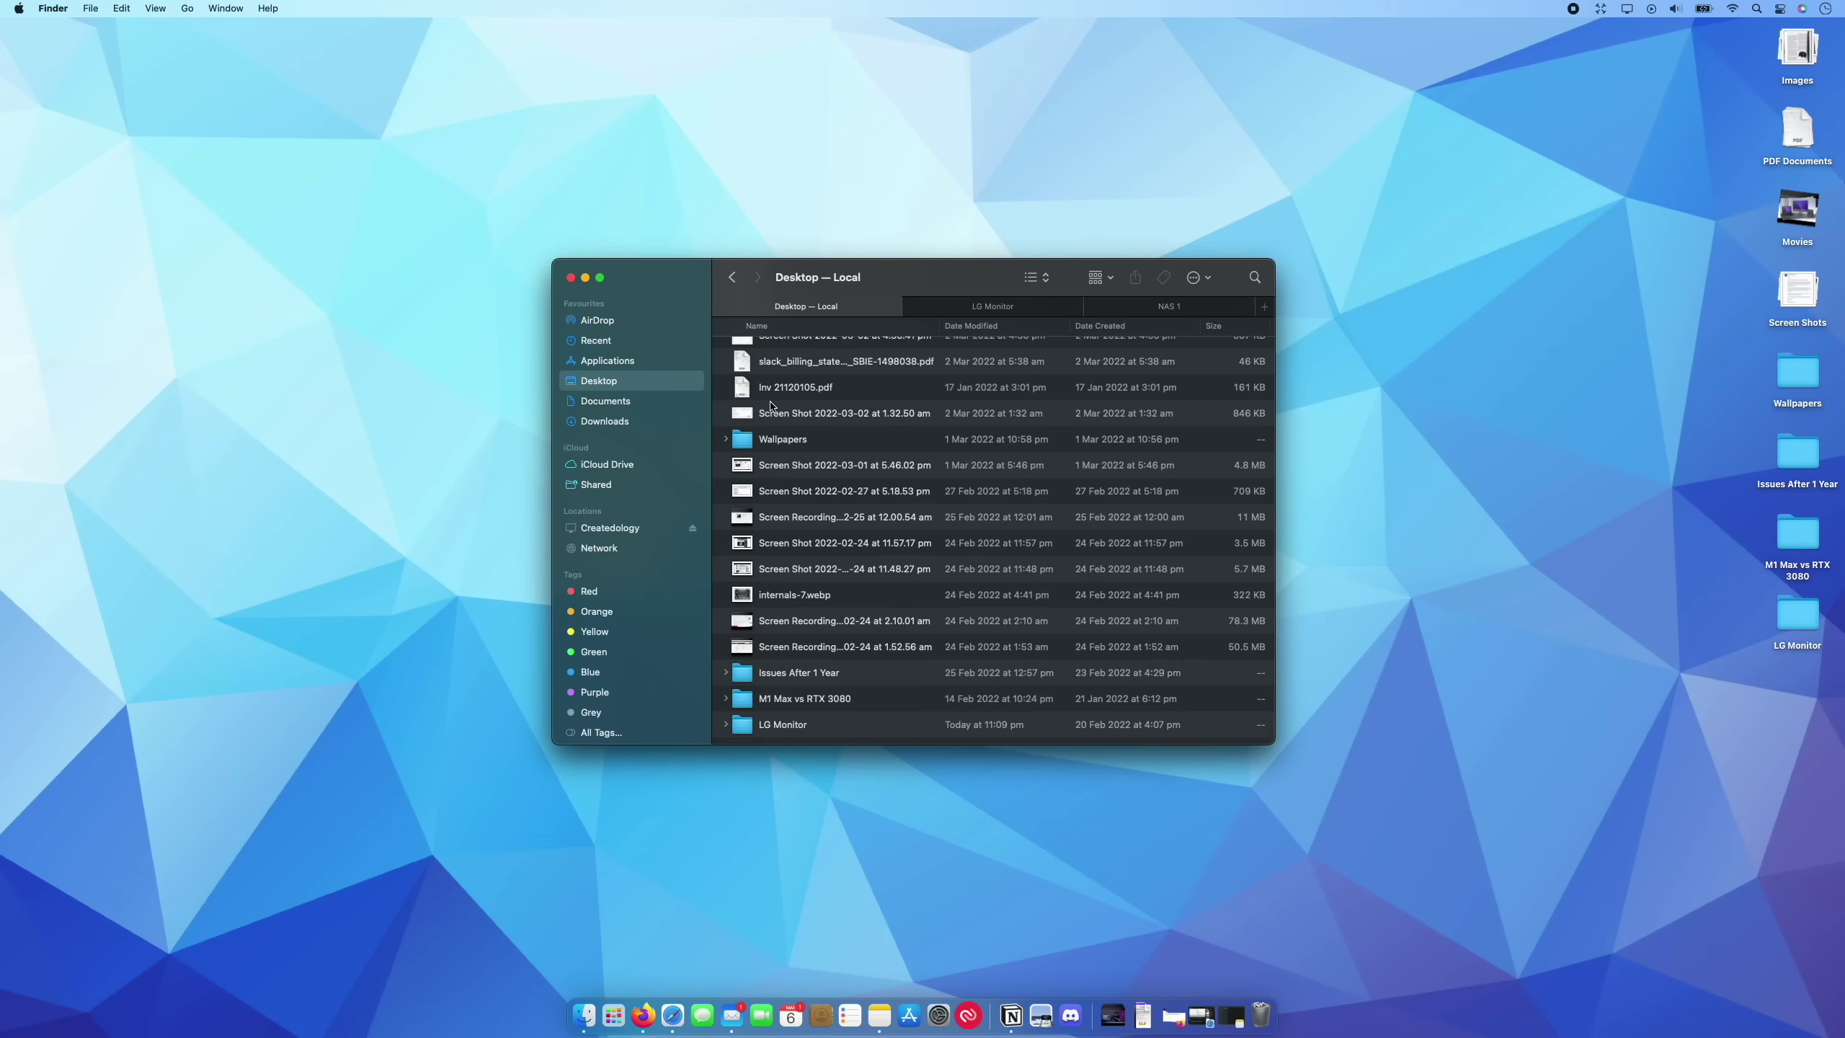
Open fixscan1.png in Preview, enlarge and centre its window, and select the first text column
scroll(769, 405, "up", 10)
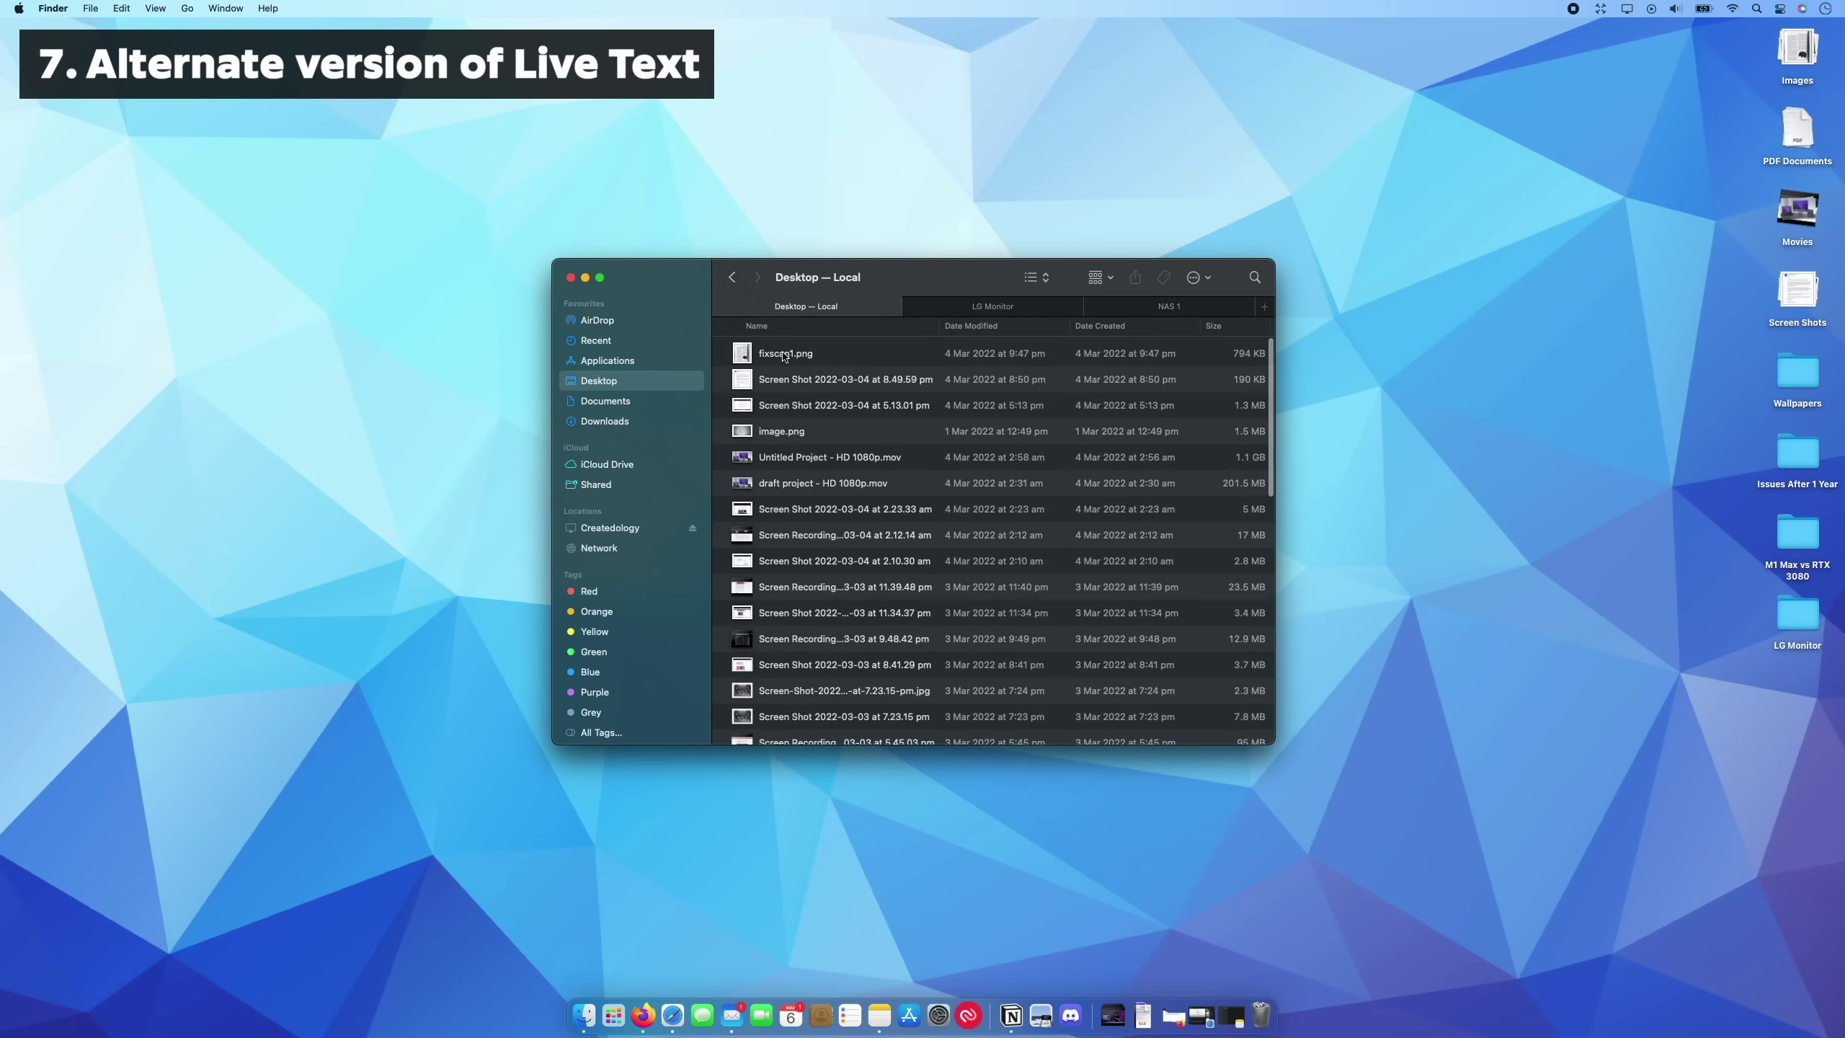
double_click(786, 357)
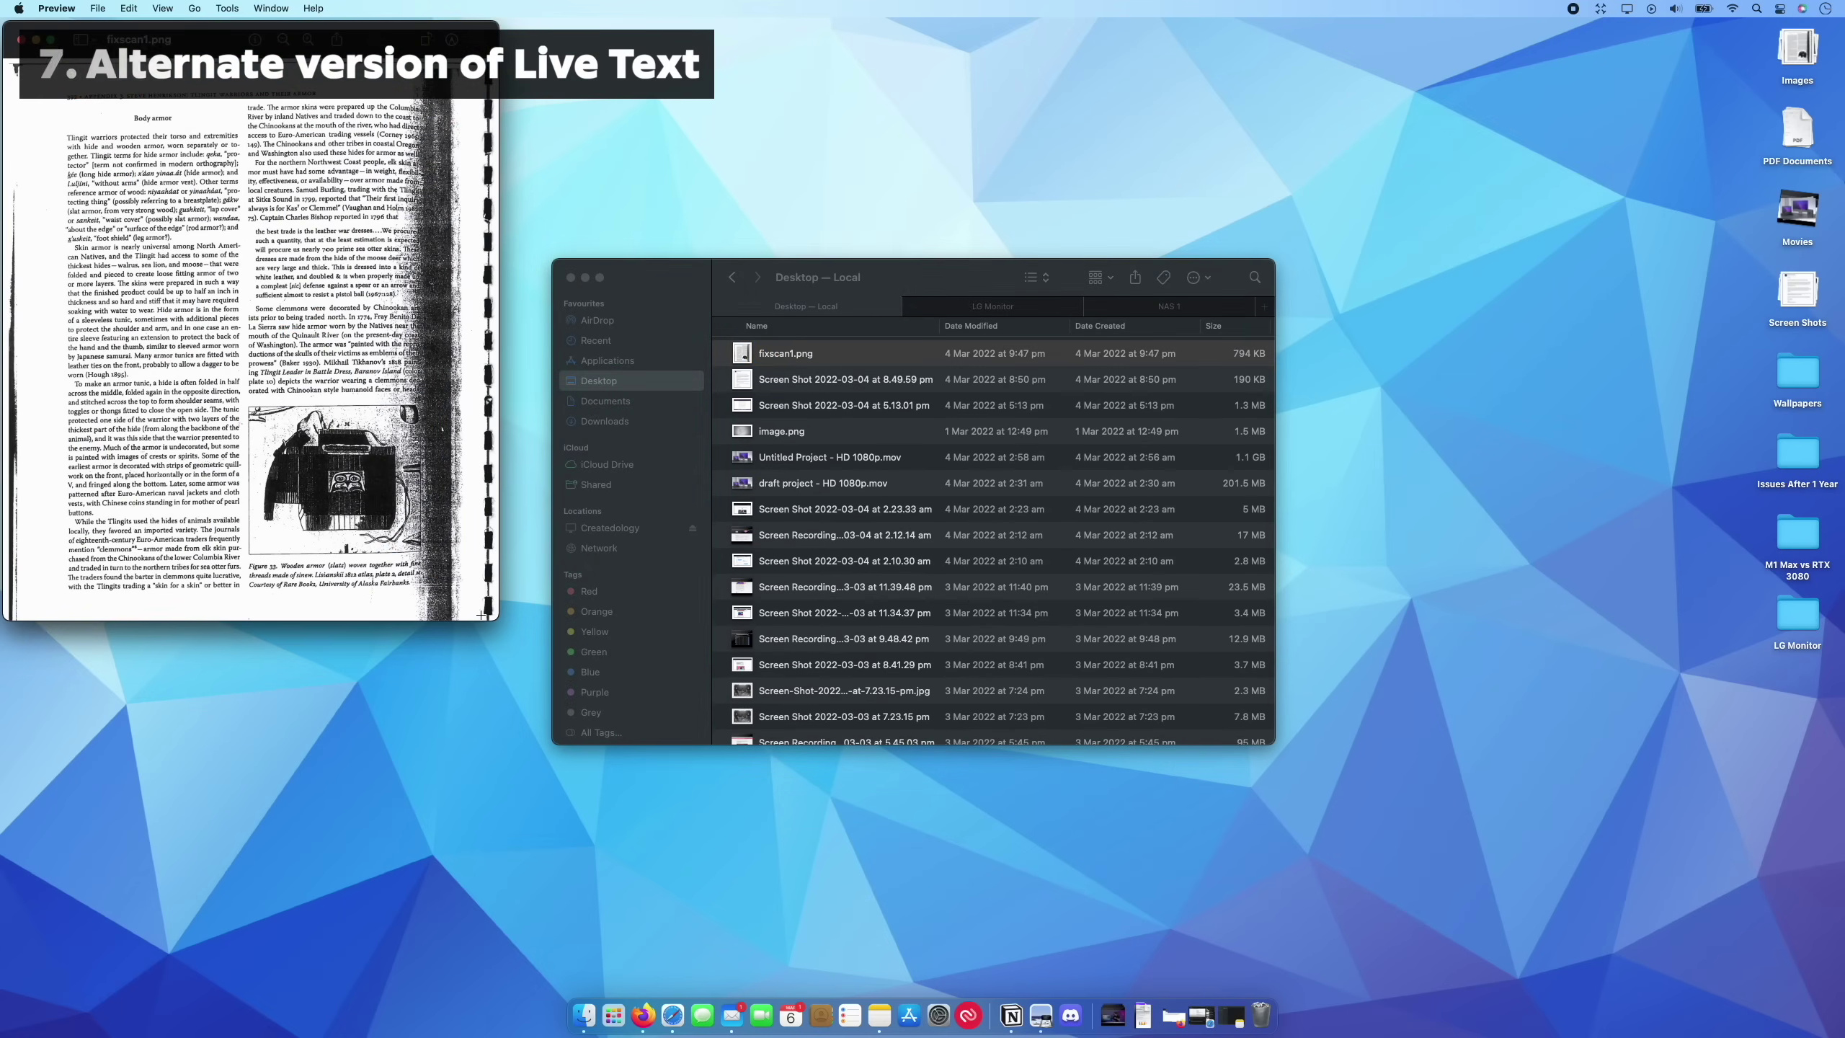
left_click_drag(498, 620, 948, 895)
left_click_drag(439, 46, 828, 91)
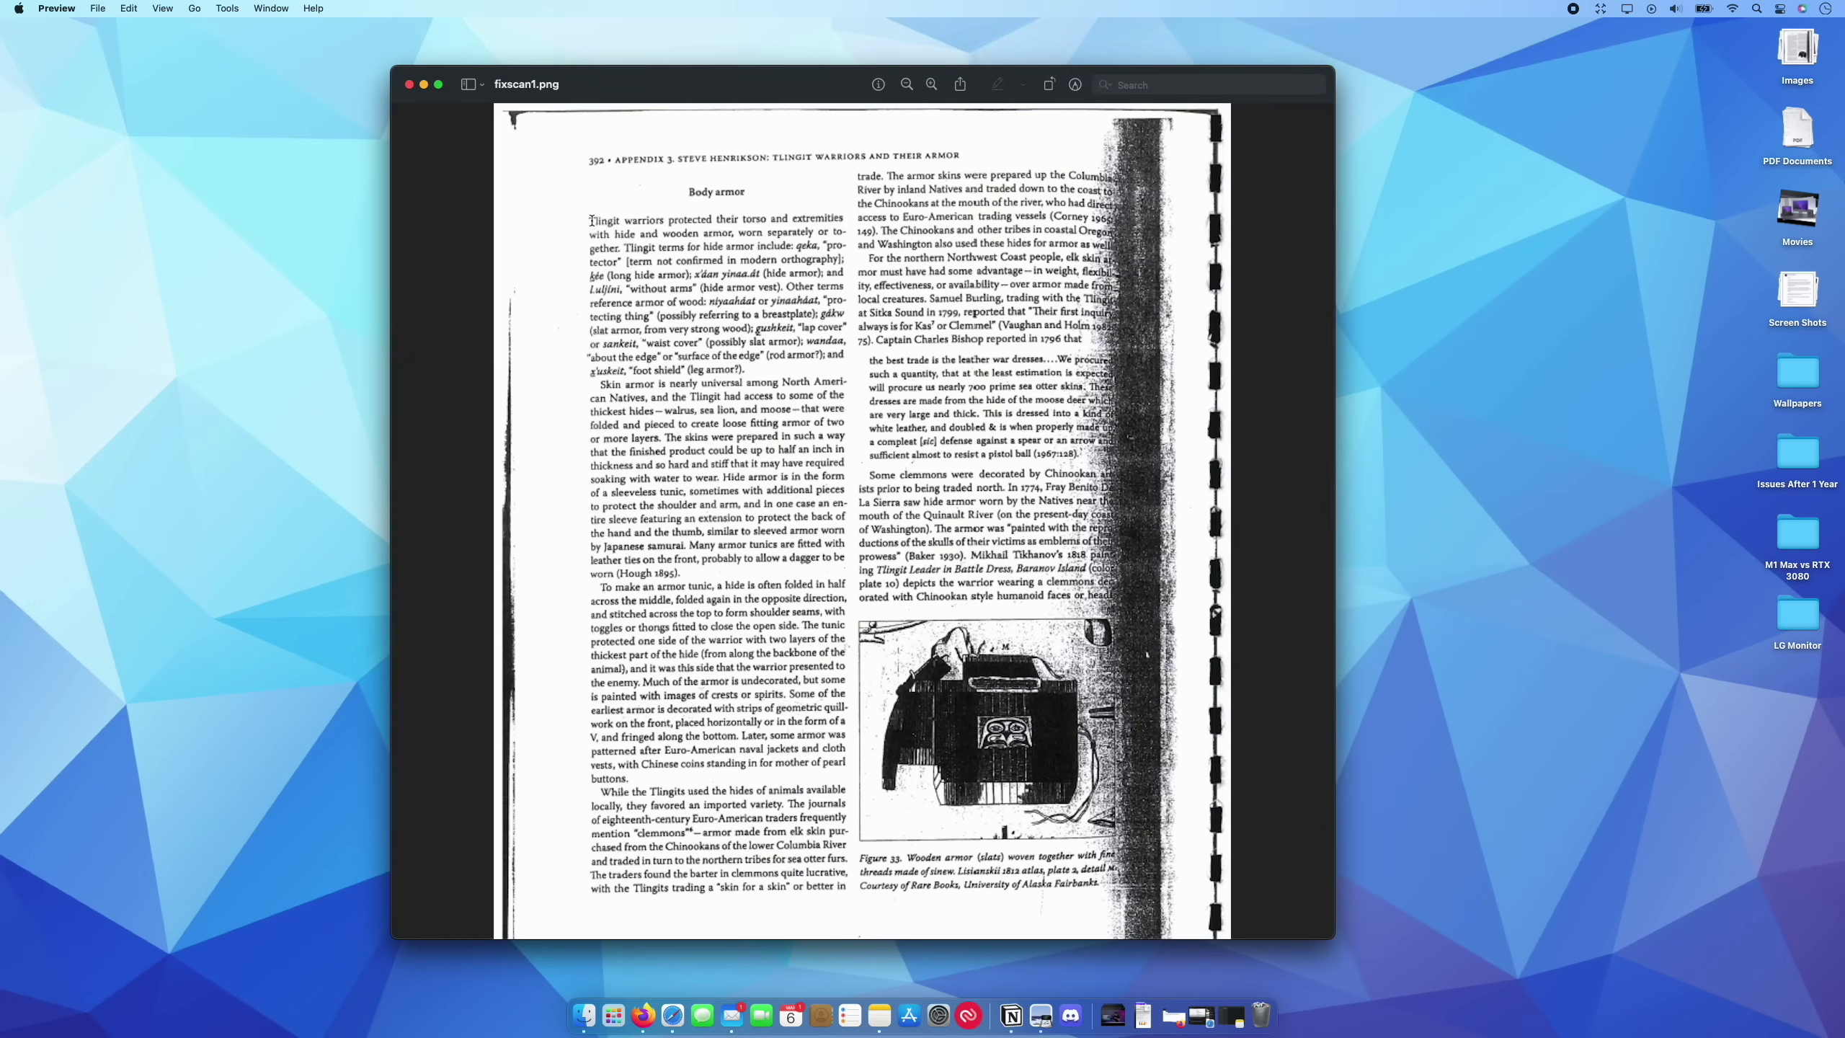
left_click_drag(591, 221, 813, 469)
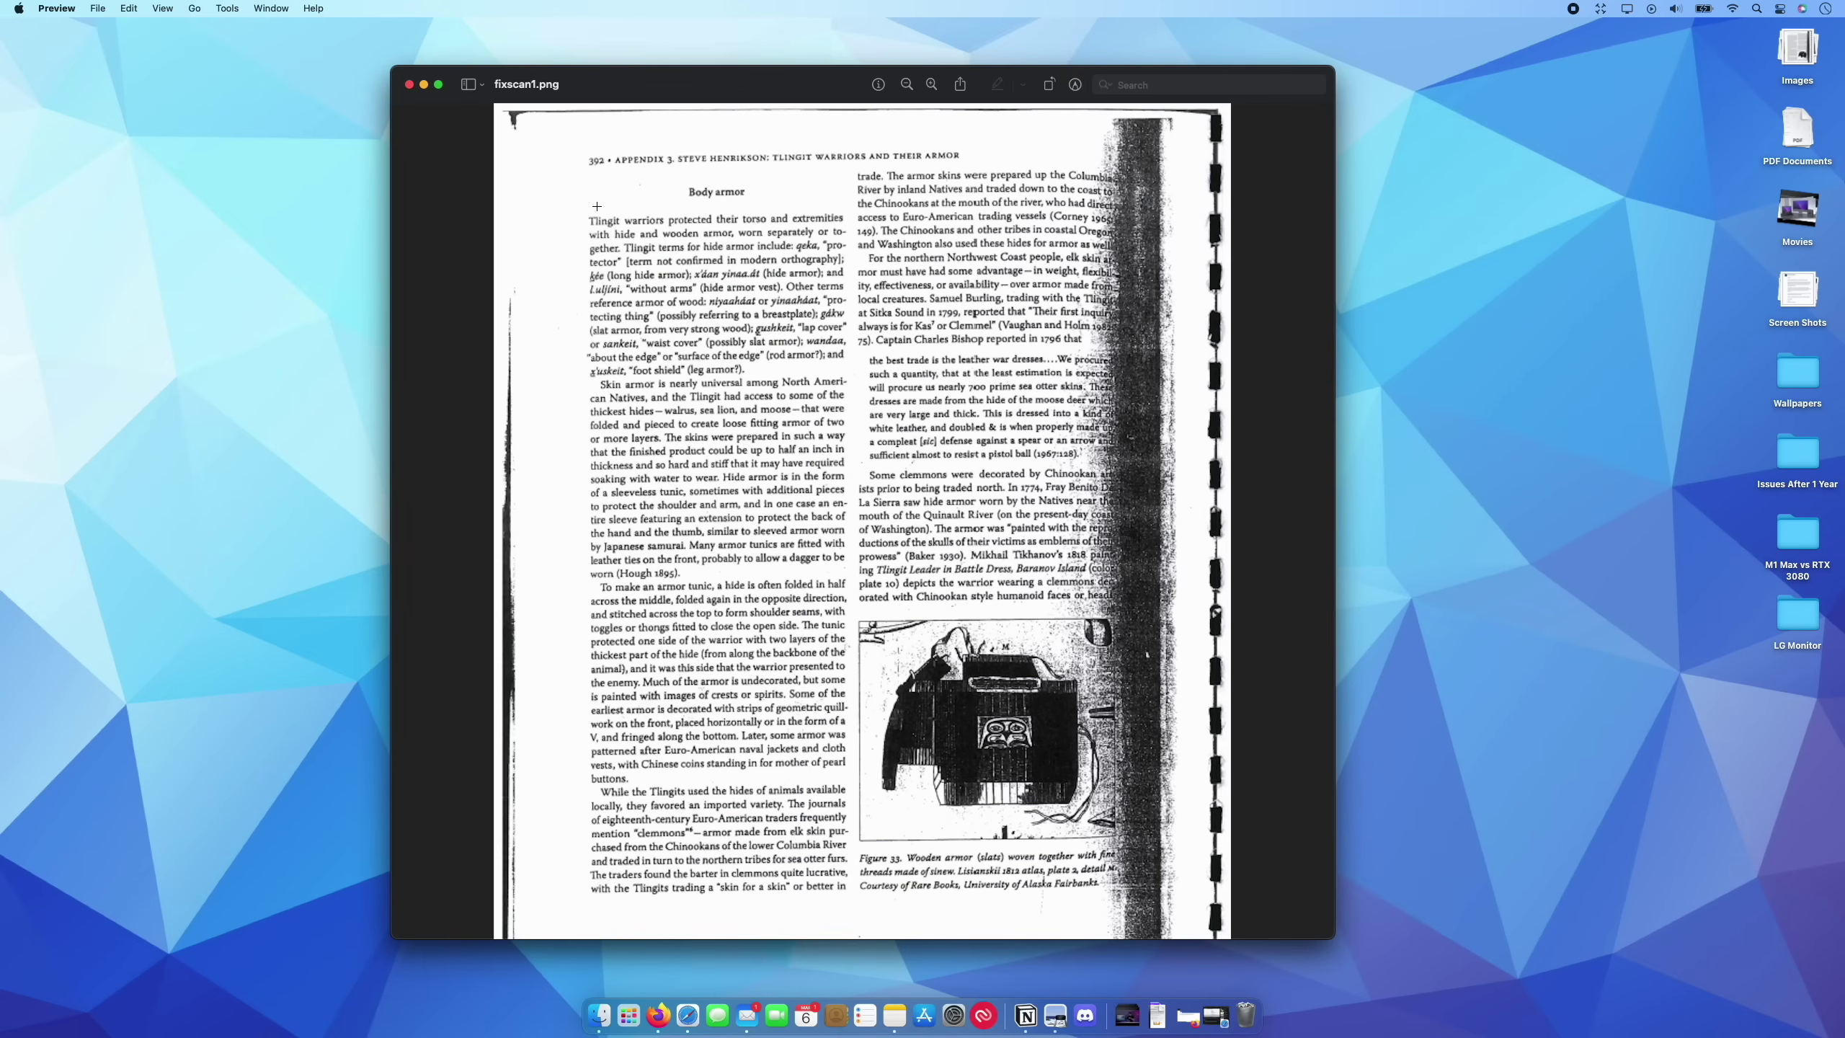
Select the scan's Live Text from 'Tlingit warriors' down the left column and across the right
left_click_drag(590, 221, 831, 881)
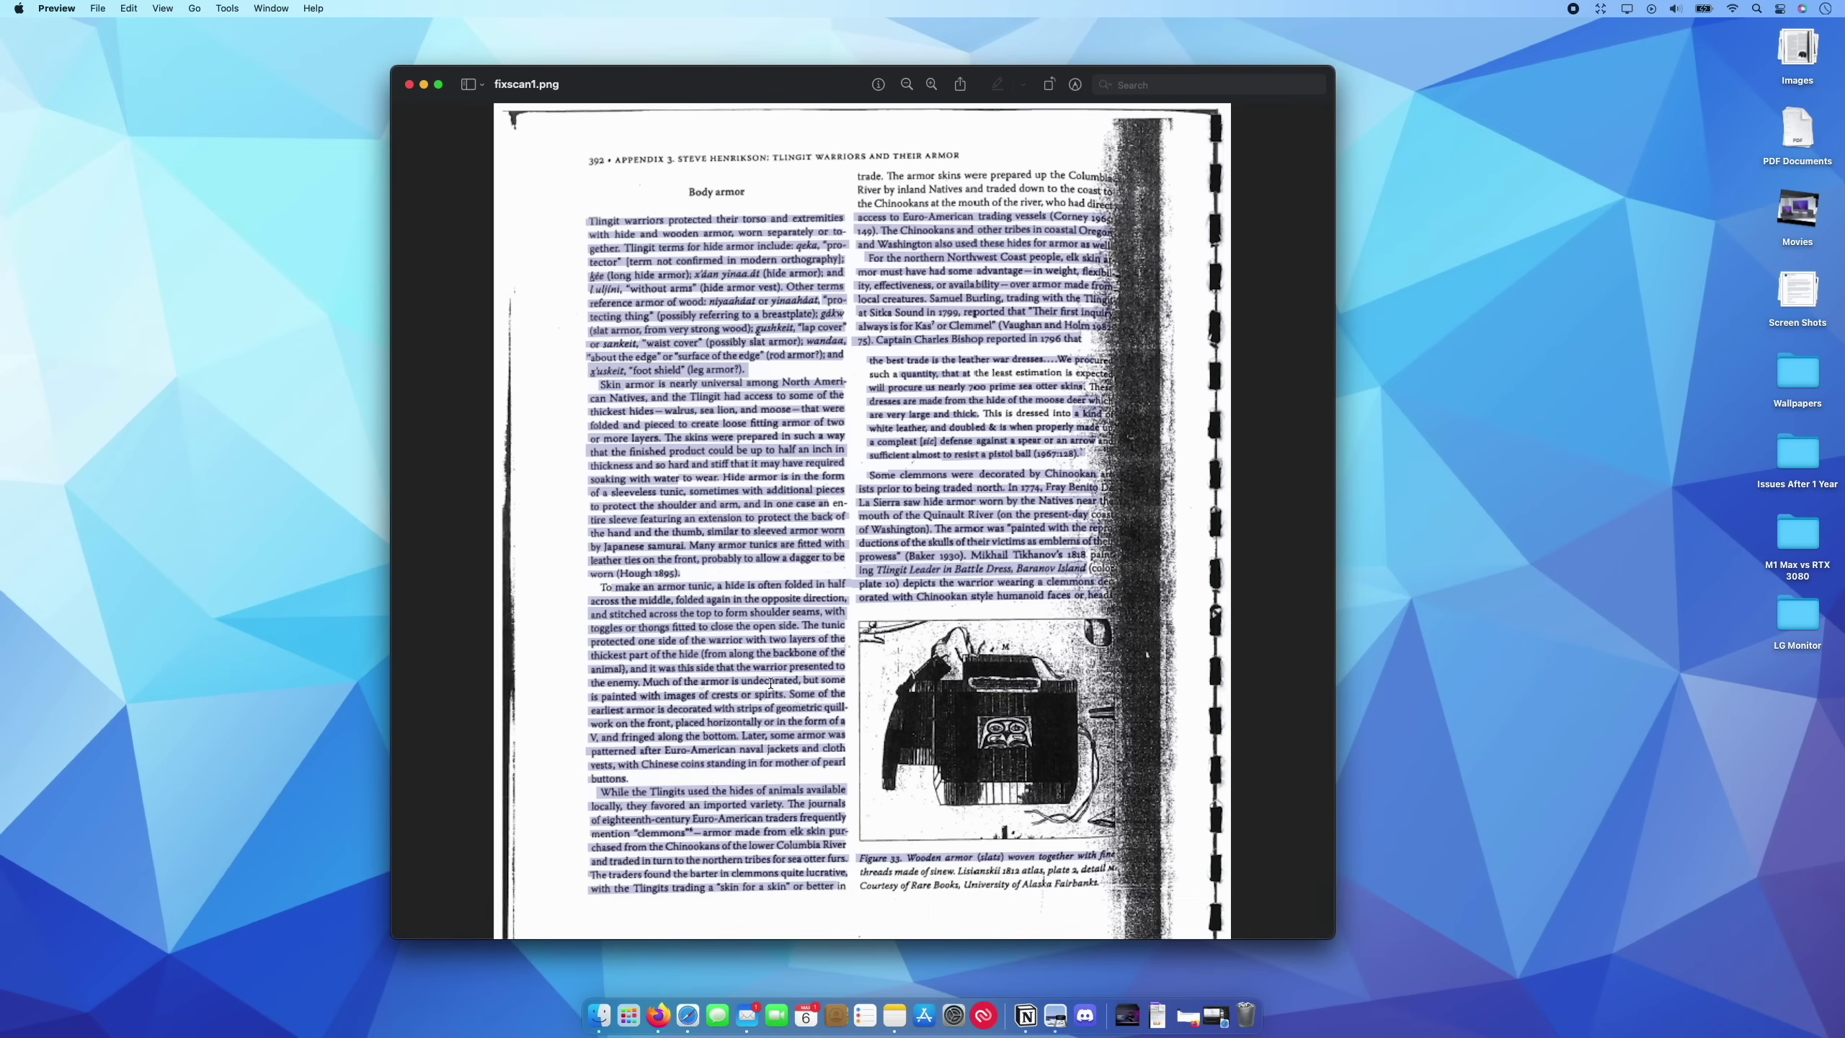
Paste the Live Text from fixscan1.png into a Notes note, review it, then delete it all
left_click(895, 1016)
key("super+v")
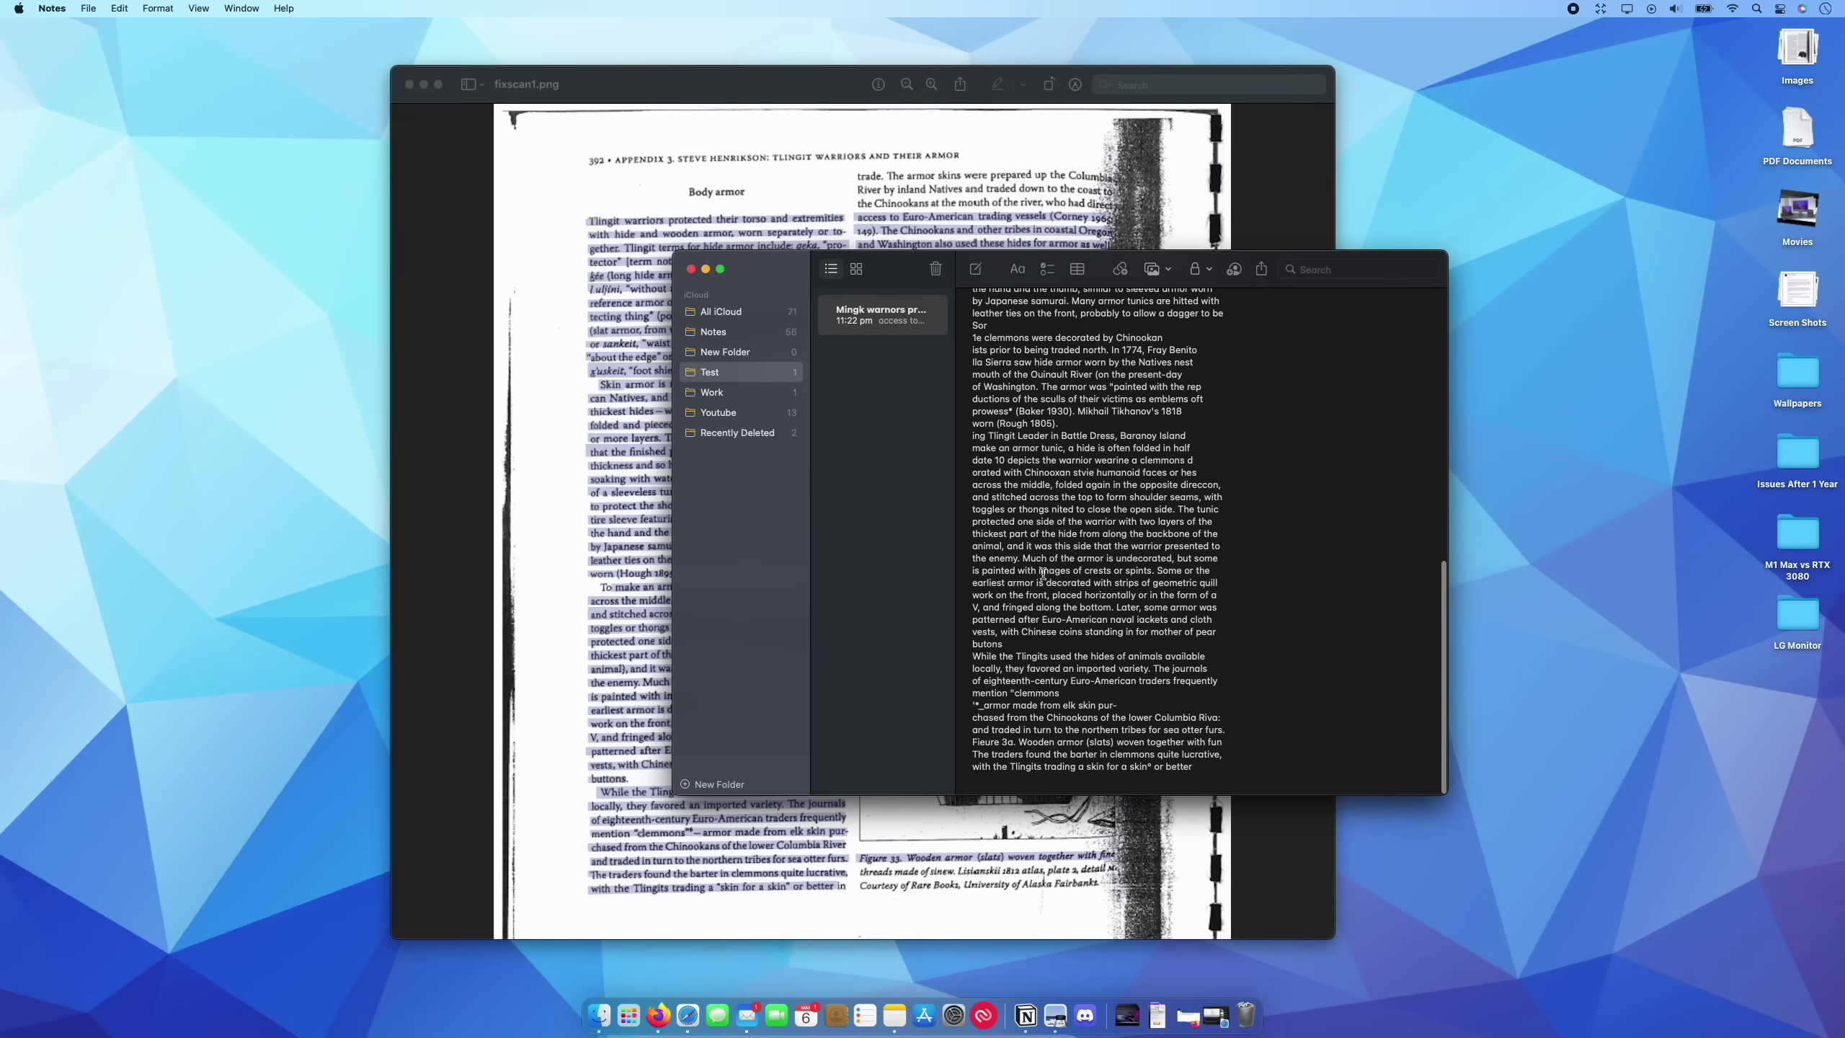
scroll(1180, 631, "up", 1)
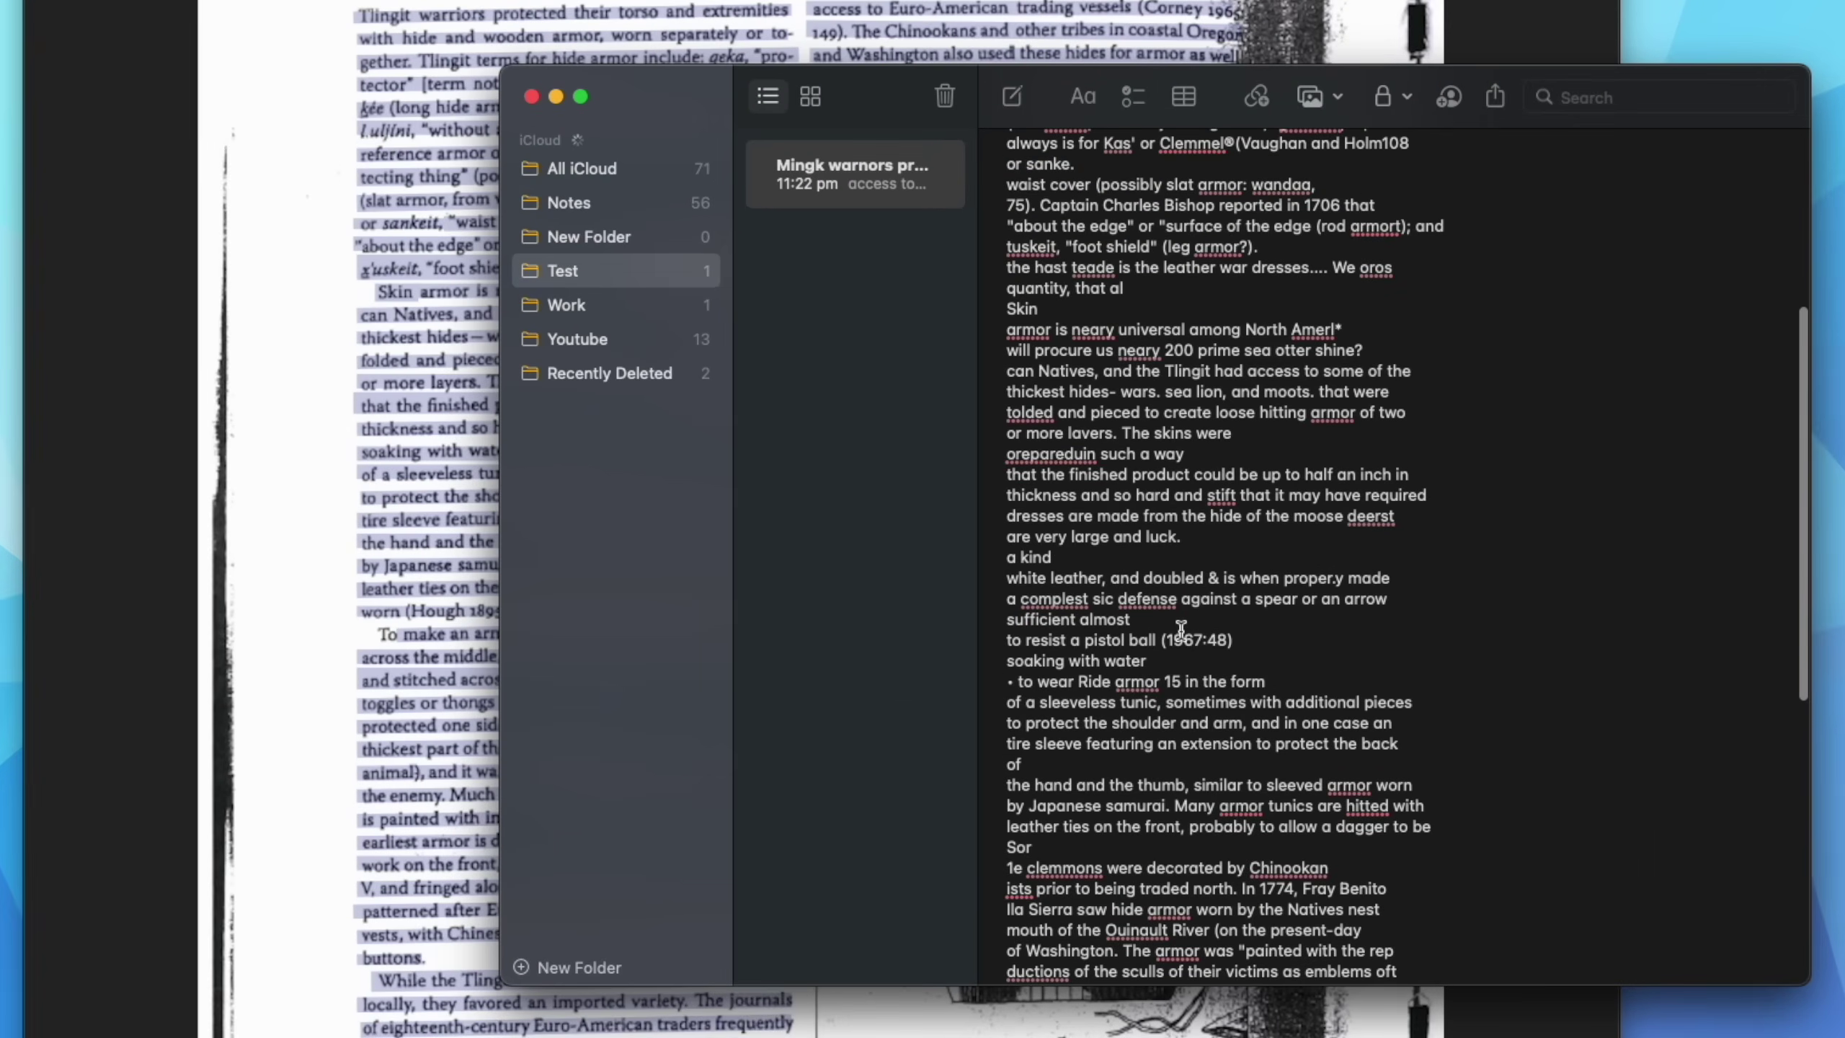
scroll(1202, 681, "up", 3)
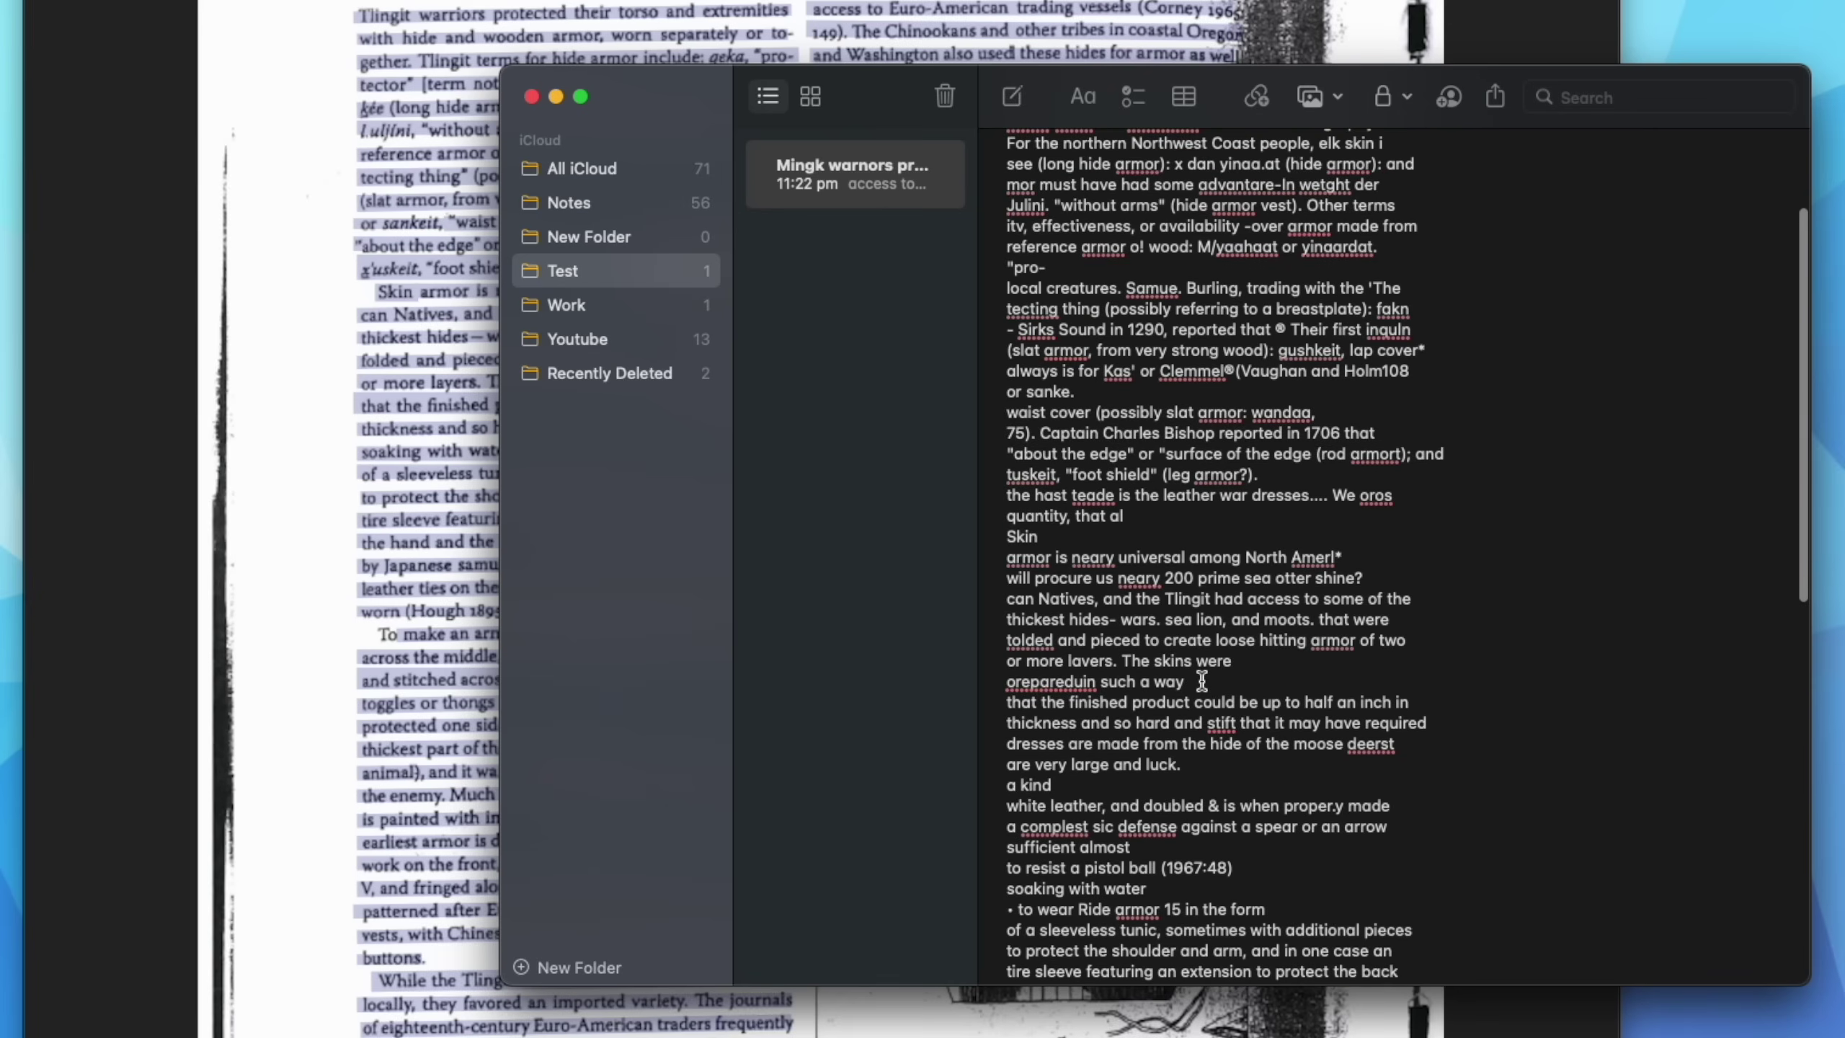
scroll(1202, 681, "up", 3)
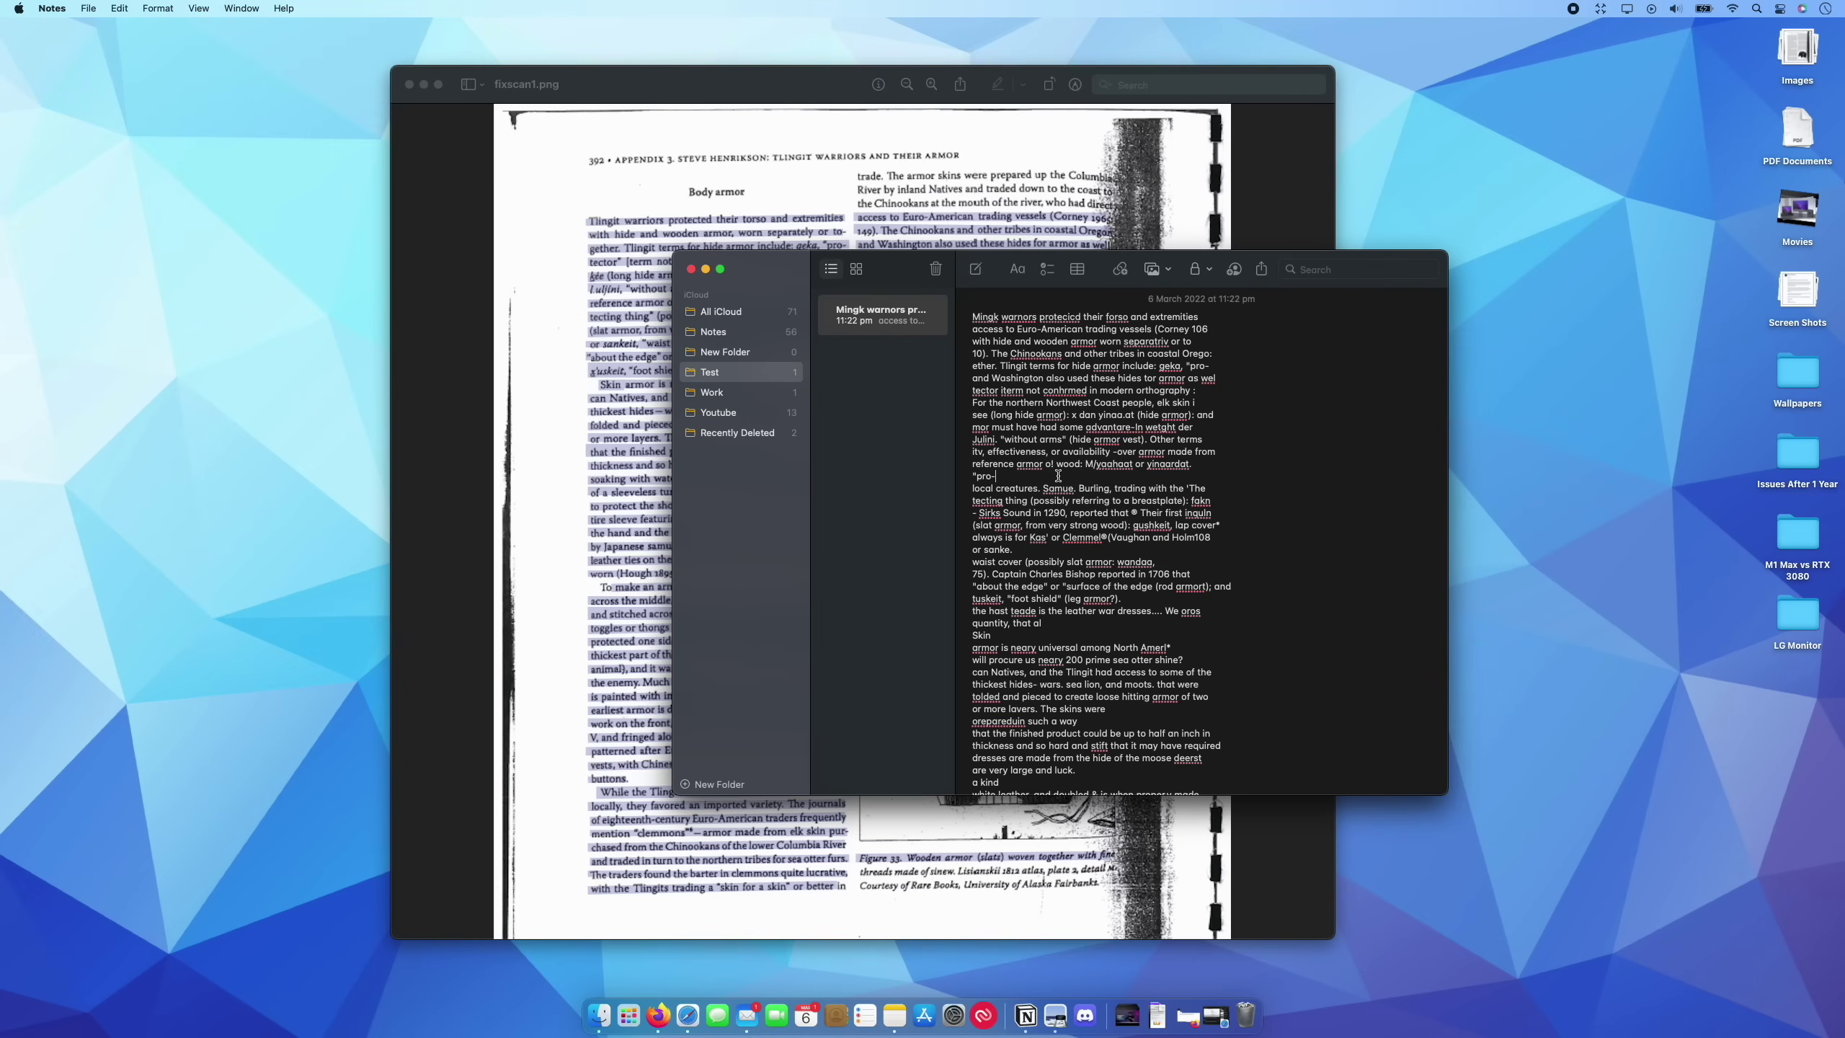
key("super+a")
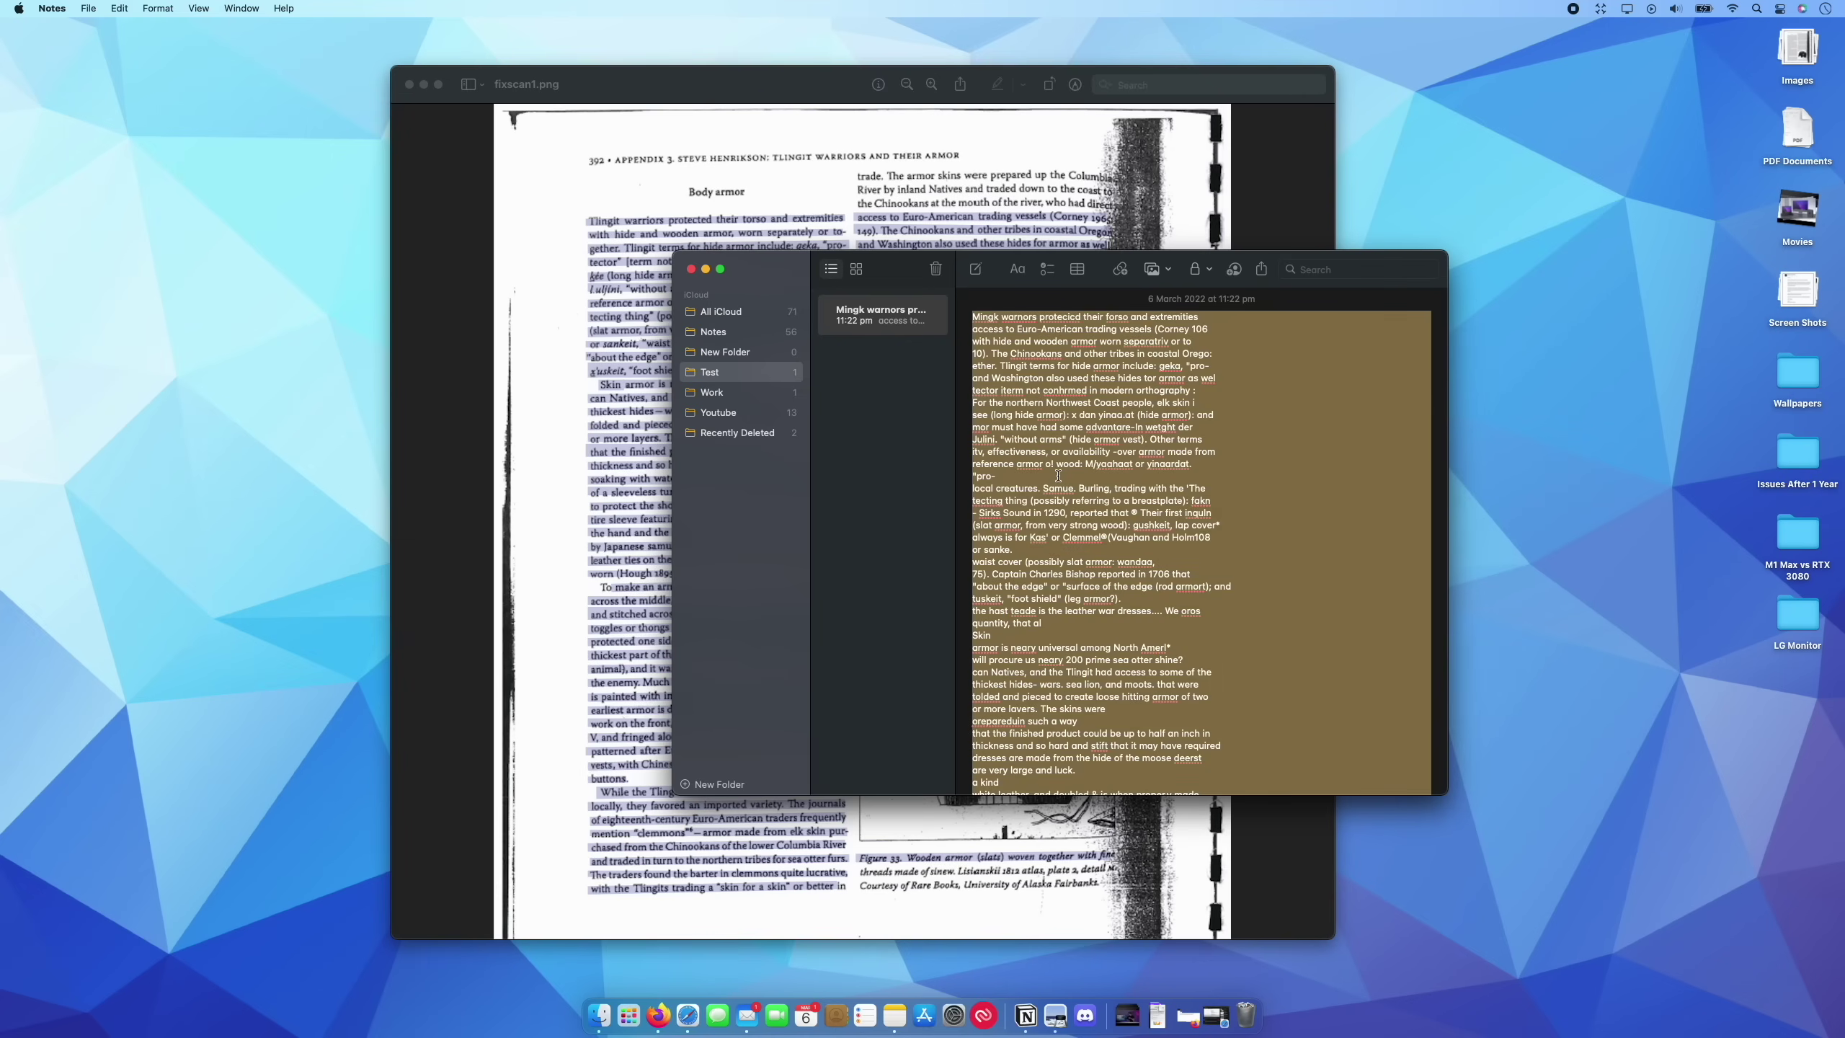
key("BackSpace")
left_click(815, 84)
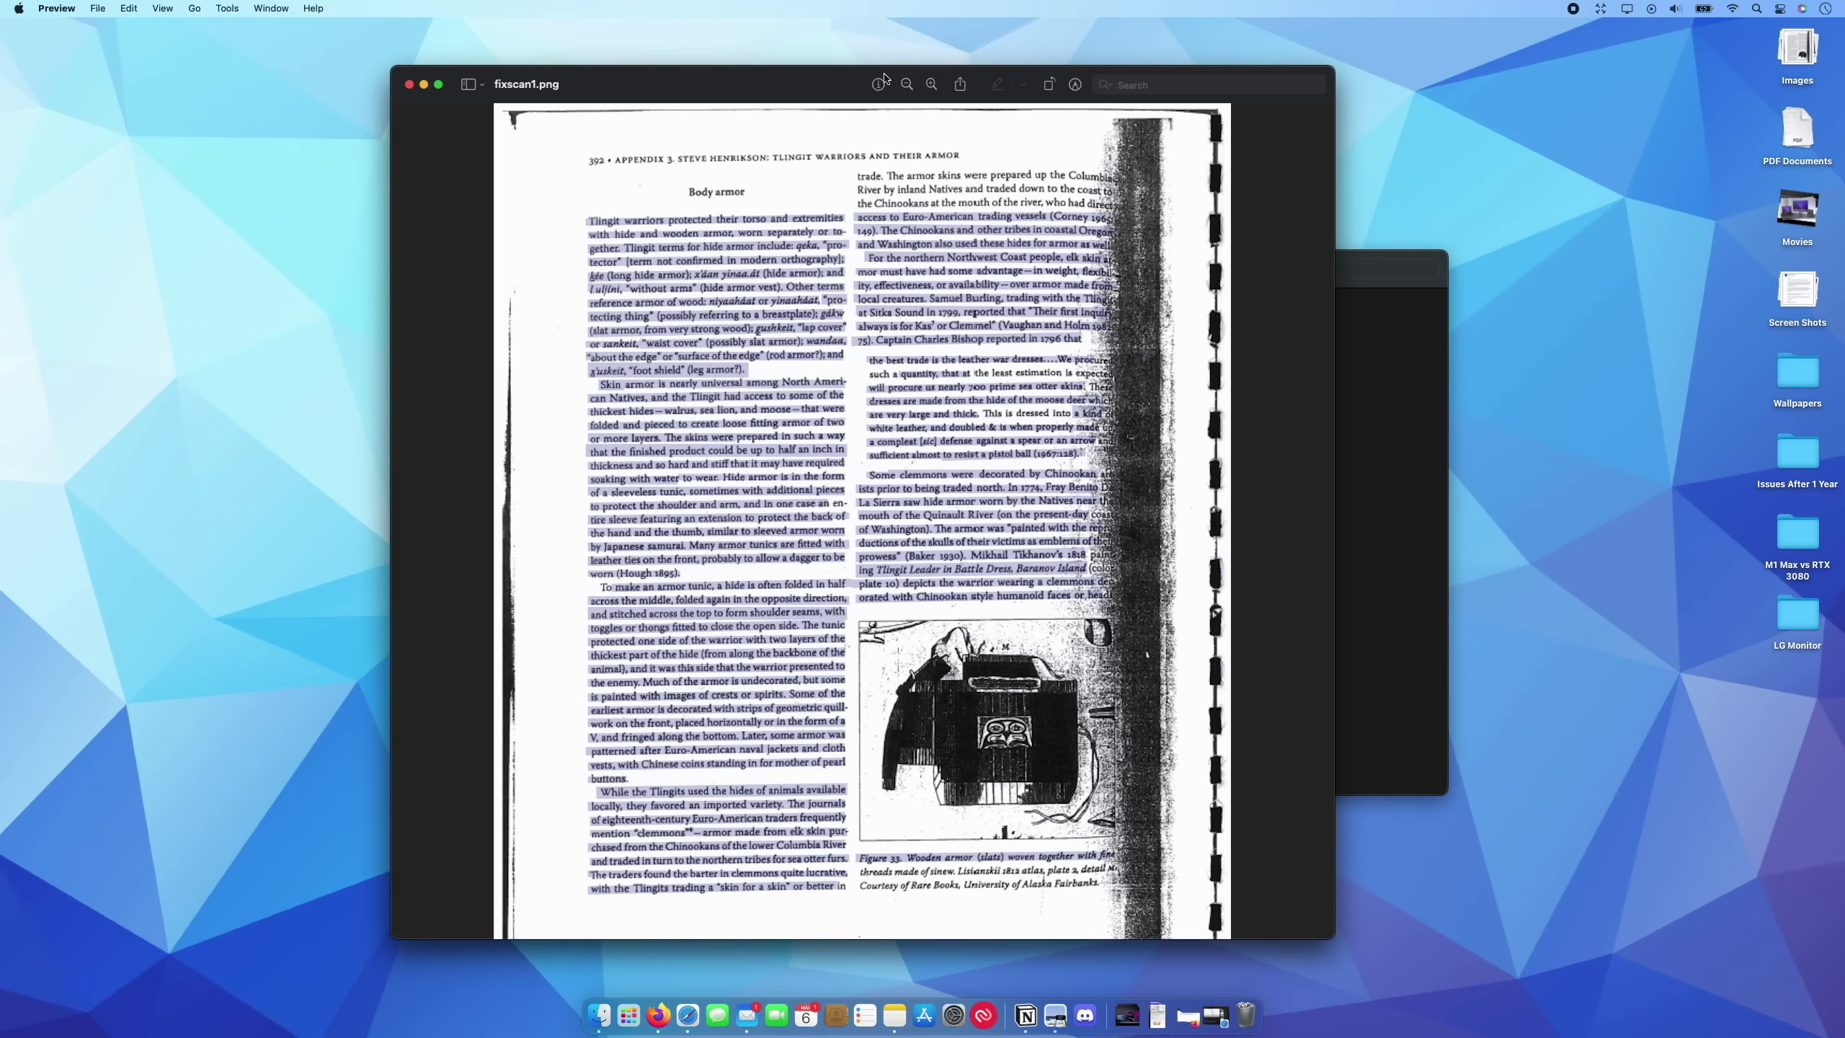
Capture the left and right text columns of fixscan1.png with TextSniper's Capture Text
left_click(1599, 8)
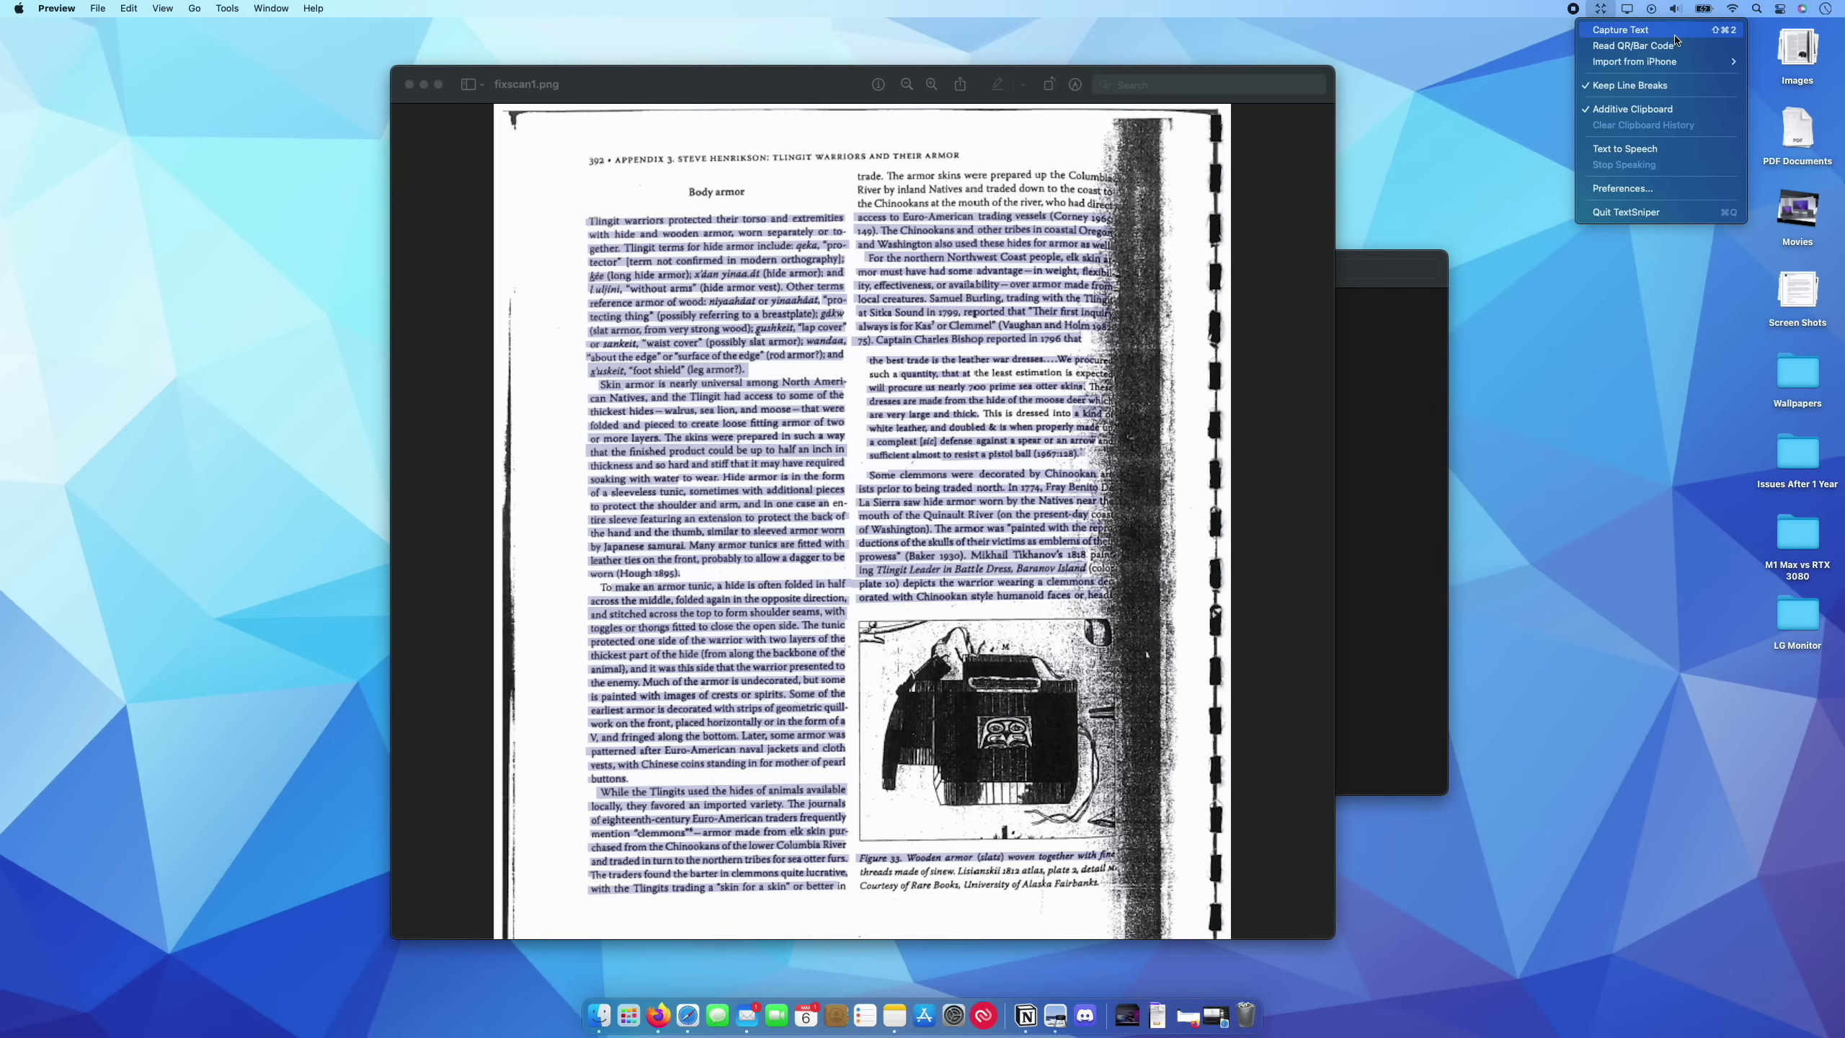
left_click(1721, 34)
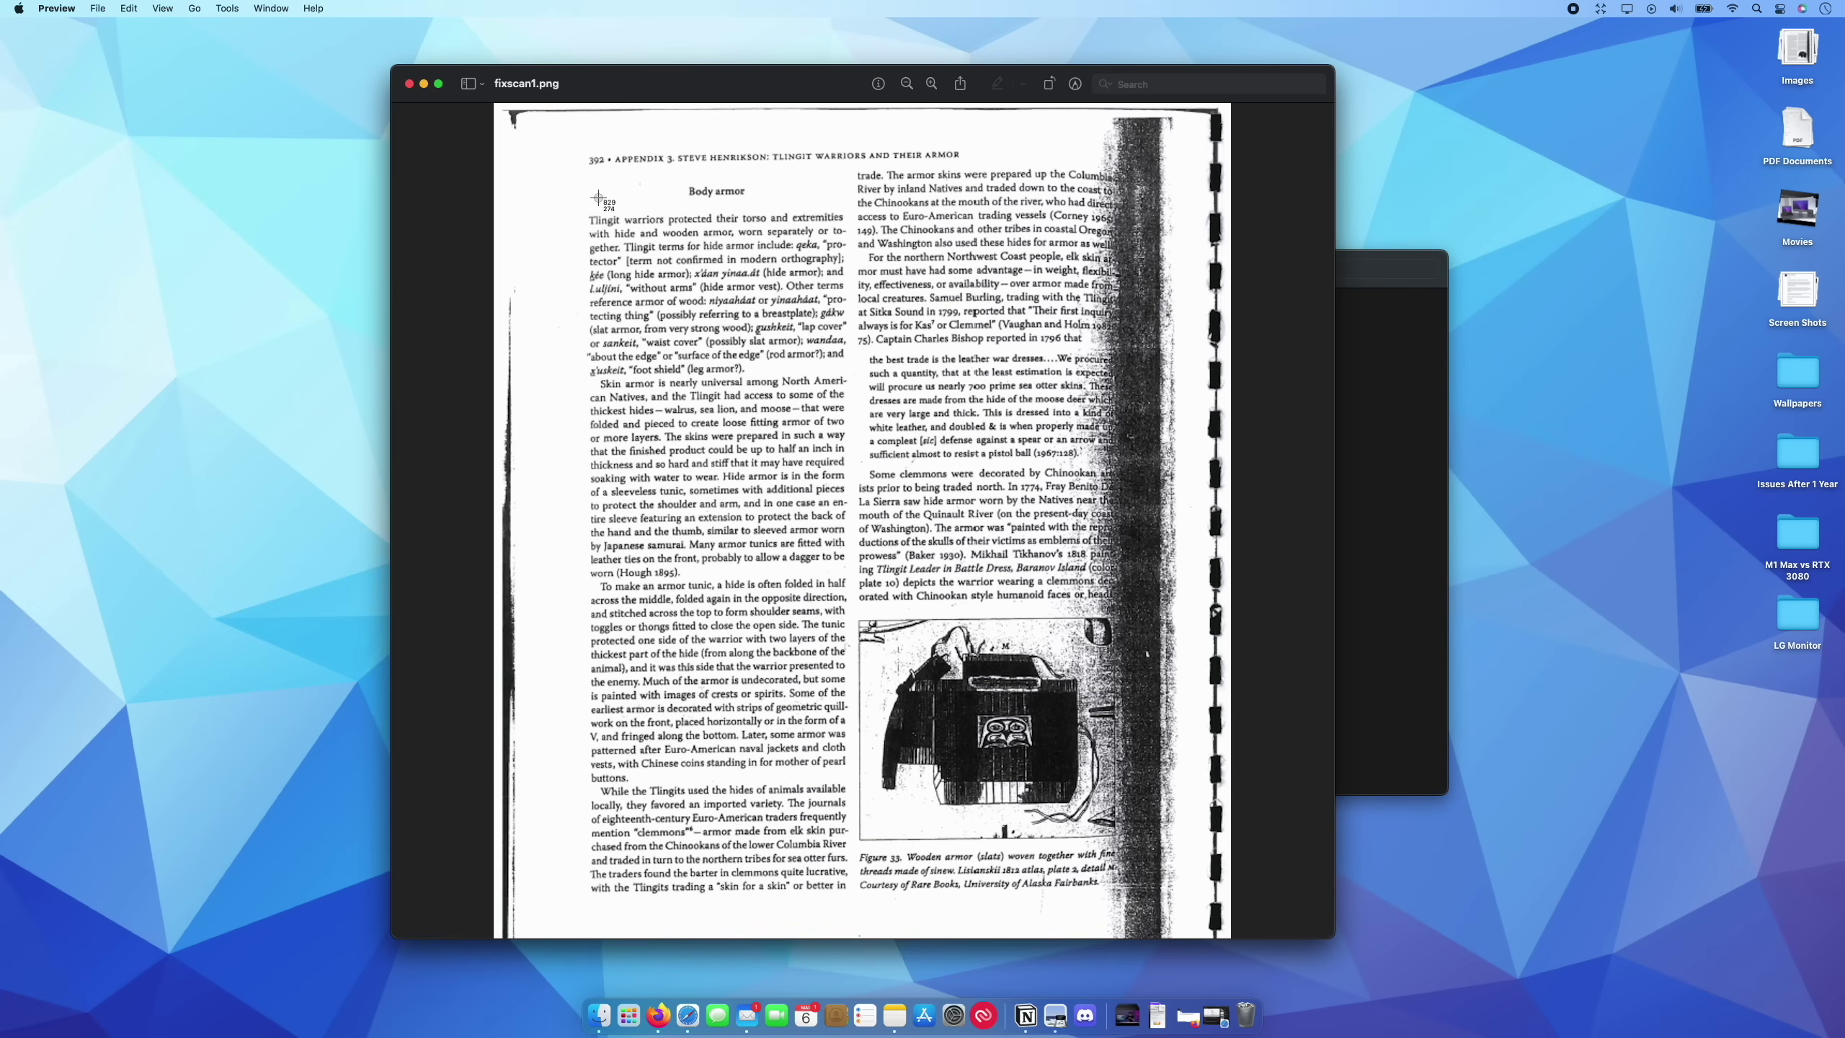
left_click_drag(577, 203, 852, 896)
left_click_drag(851, 164, 1127, 609)
Paste the TextSniper capture starting 'Tlingit warriors' into the empty note and scroll through it
left_click(1347, 448)
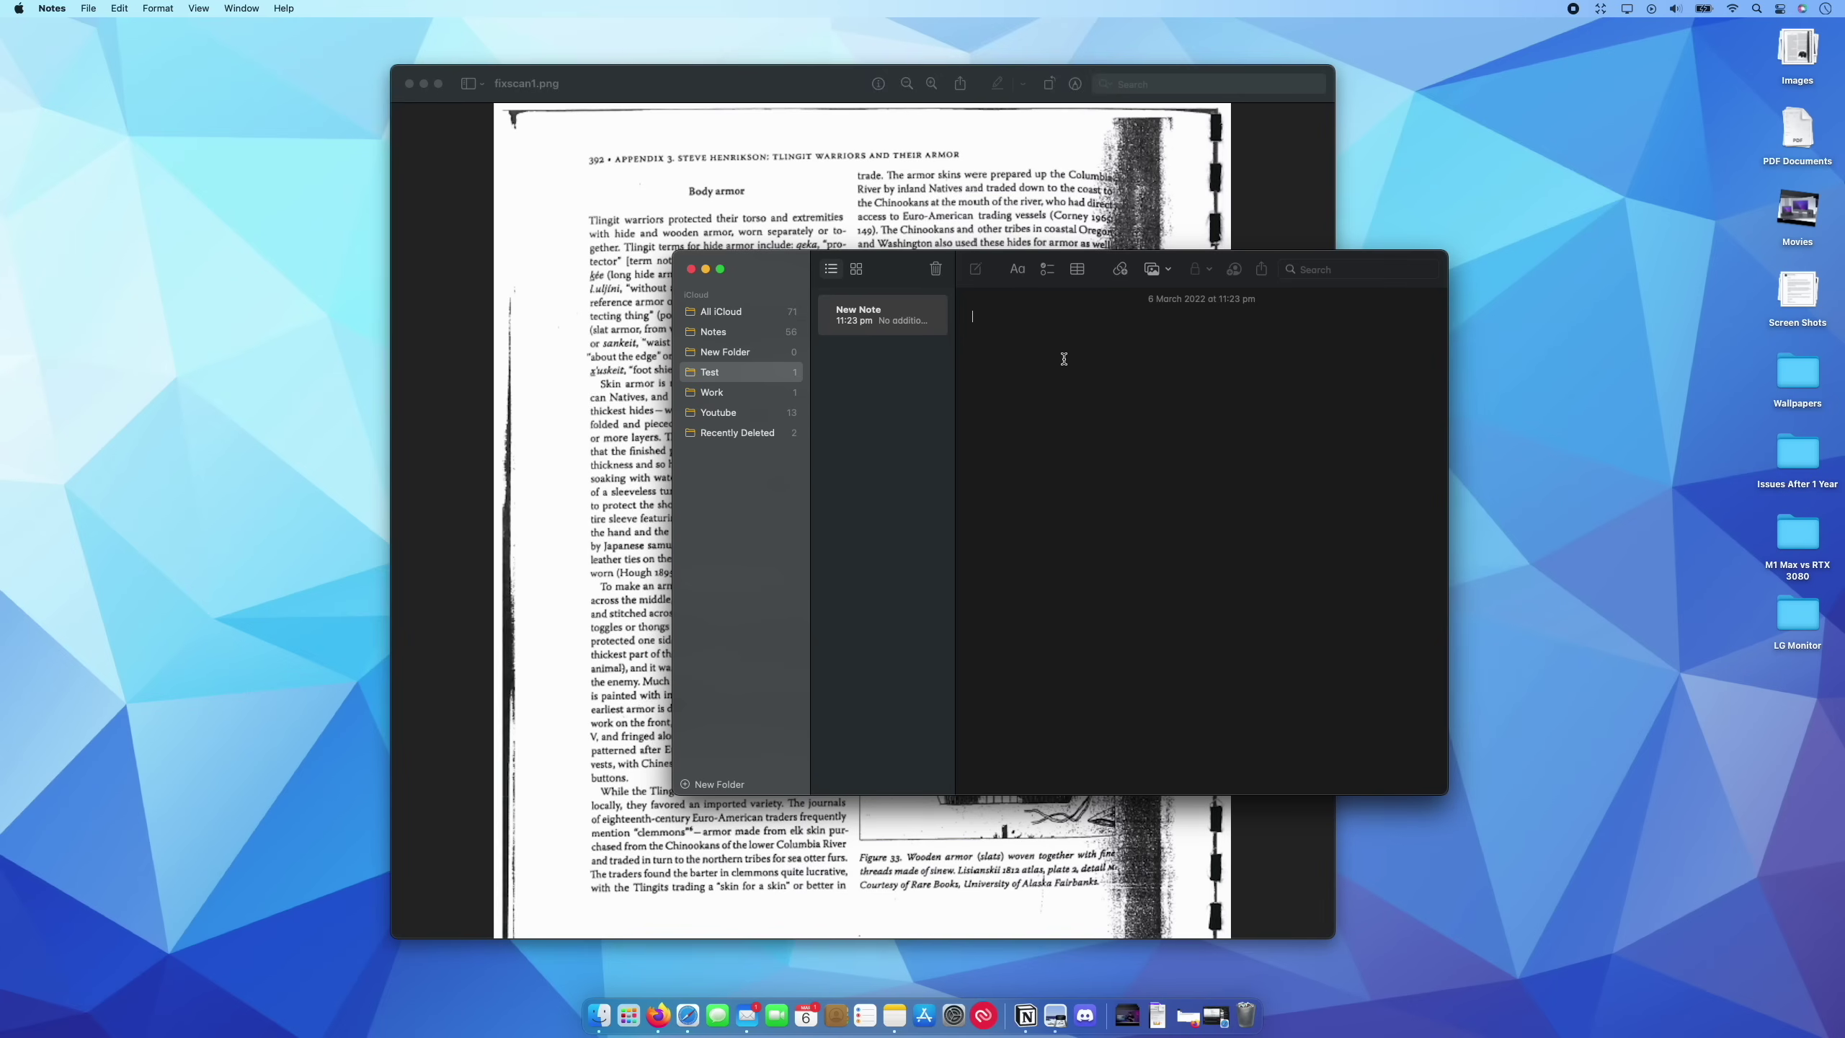
key("super+v")
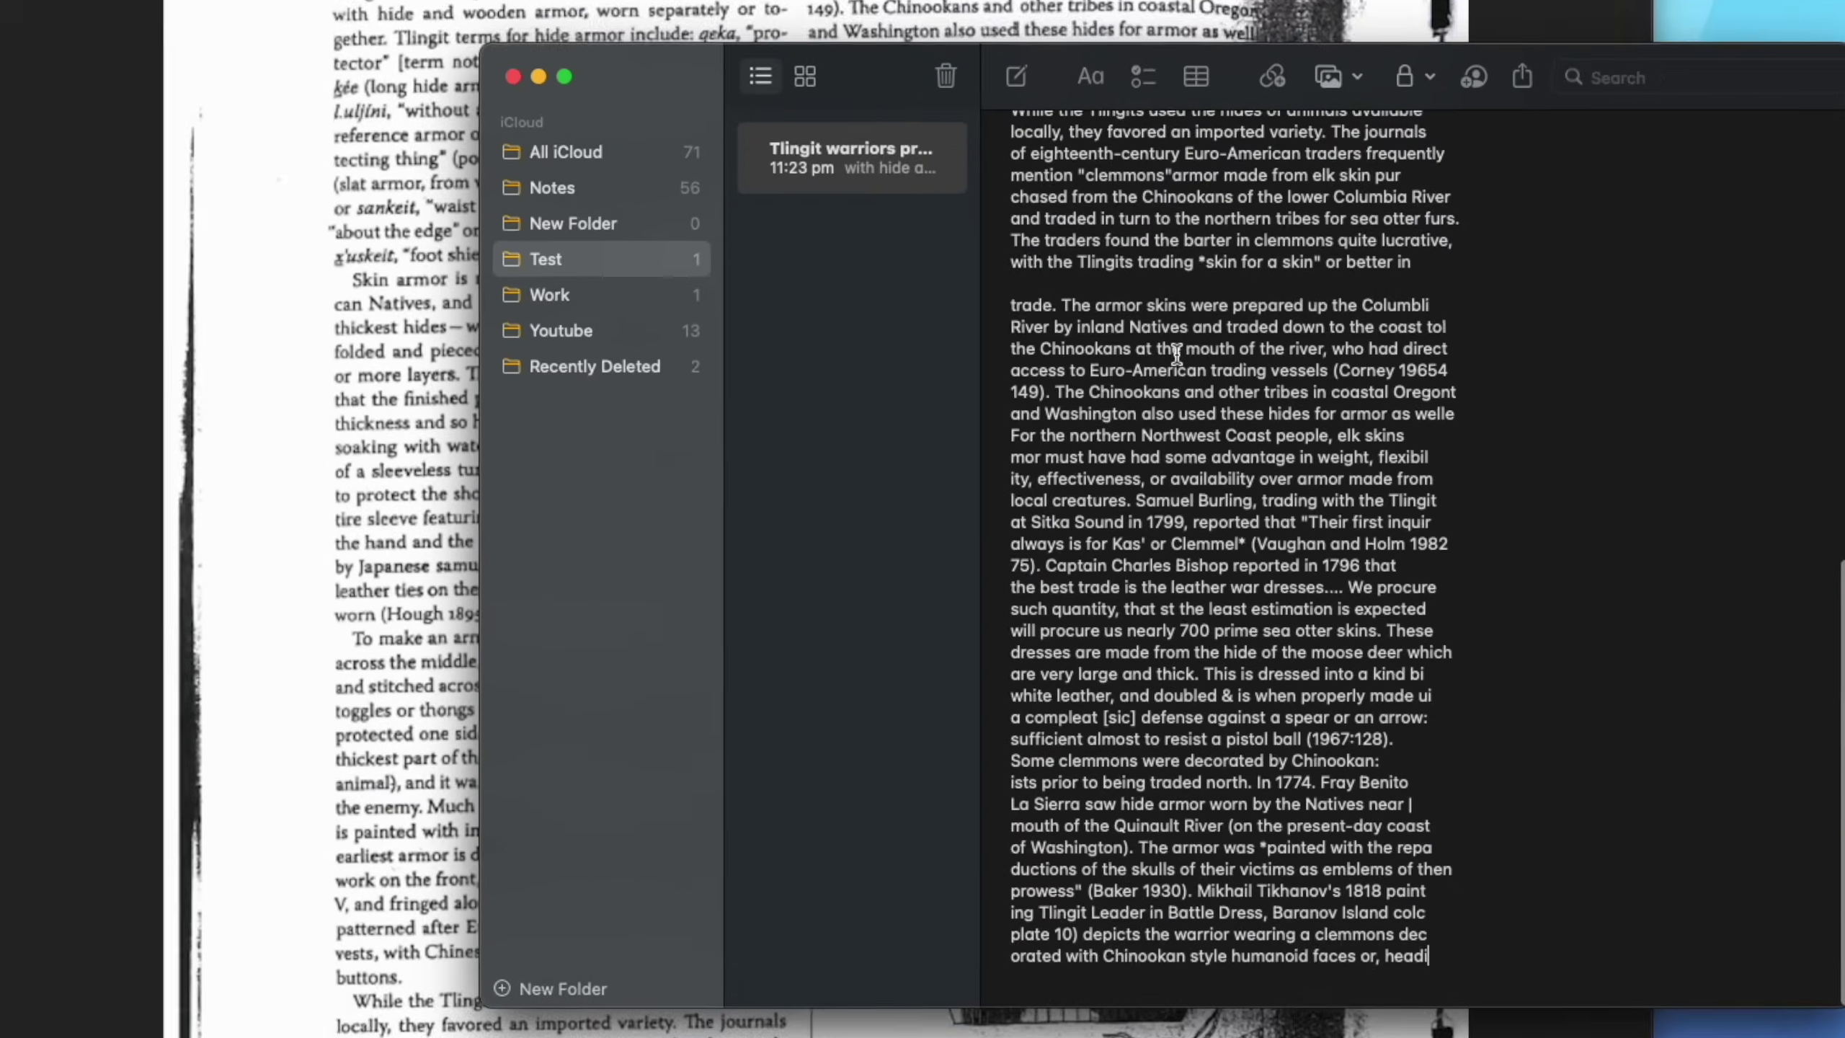
scroll(1196, 342, "down", 5)
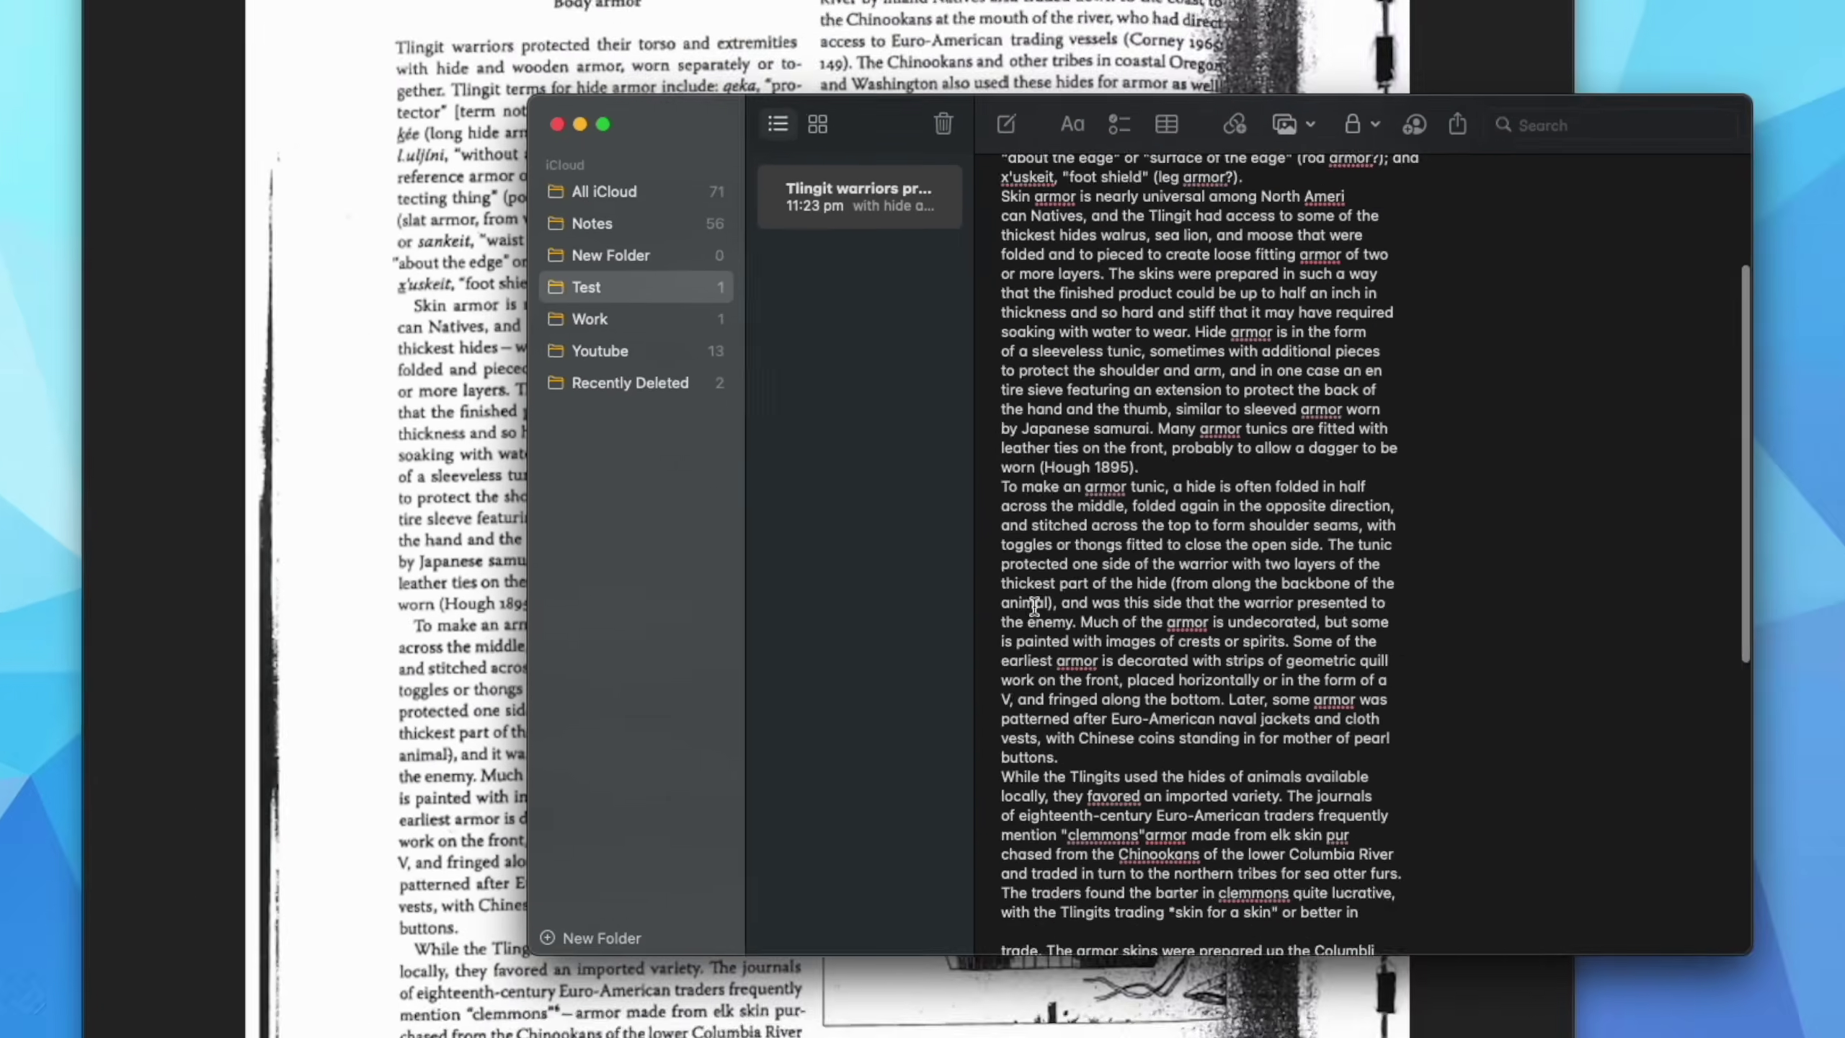
scroll(1057, 625, "down", 5)
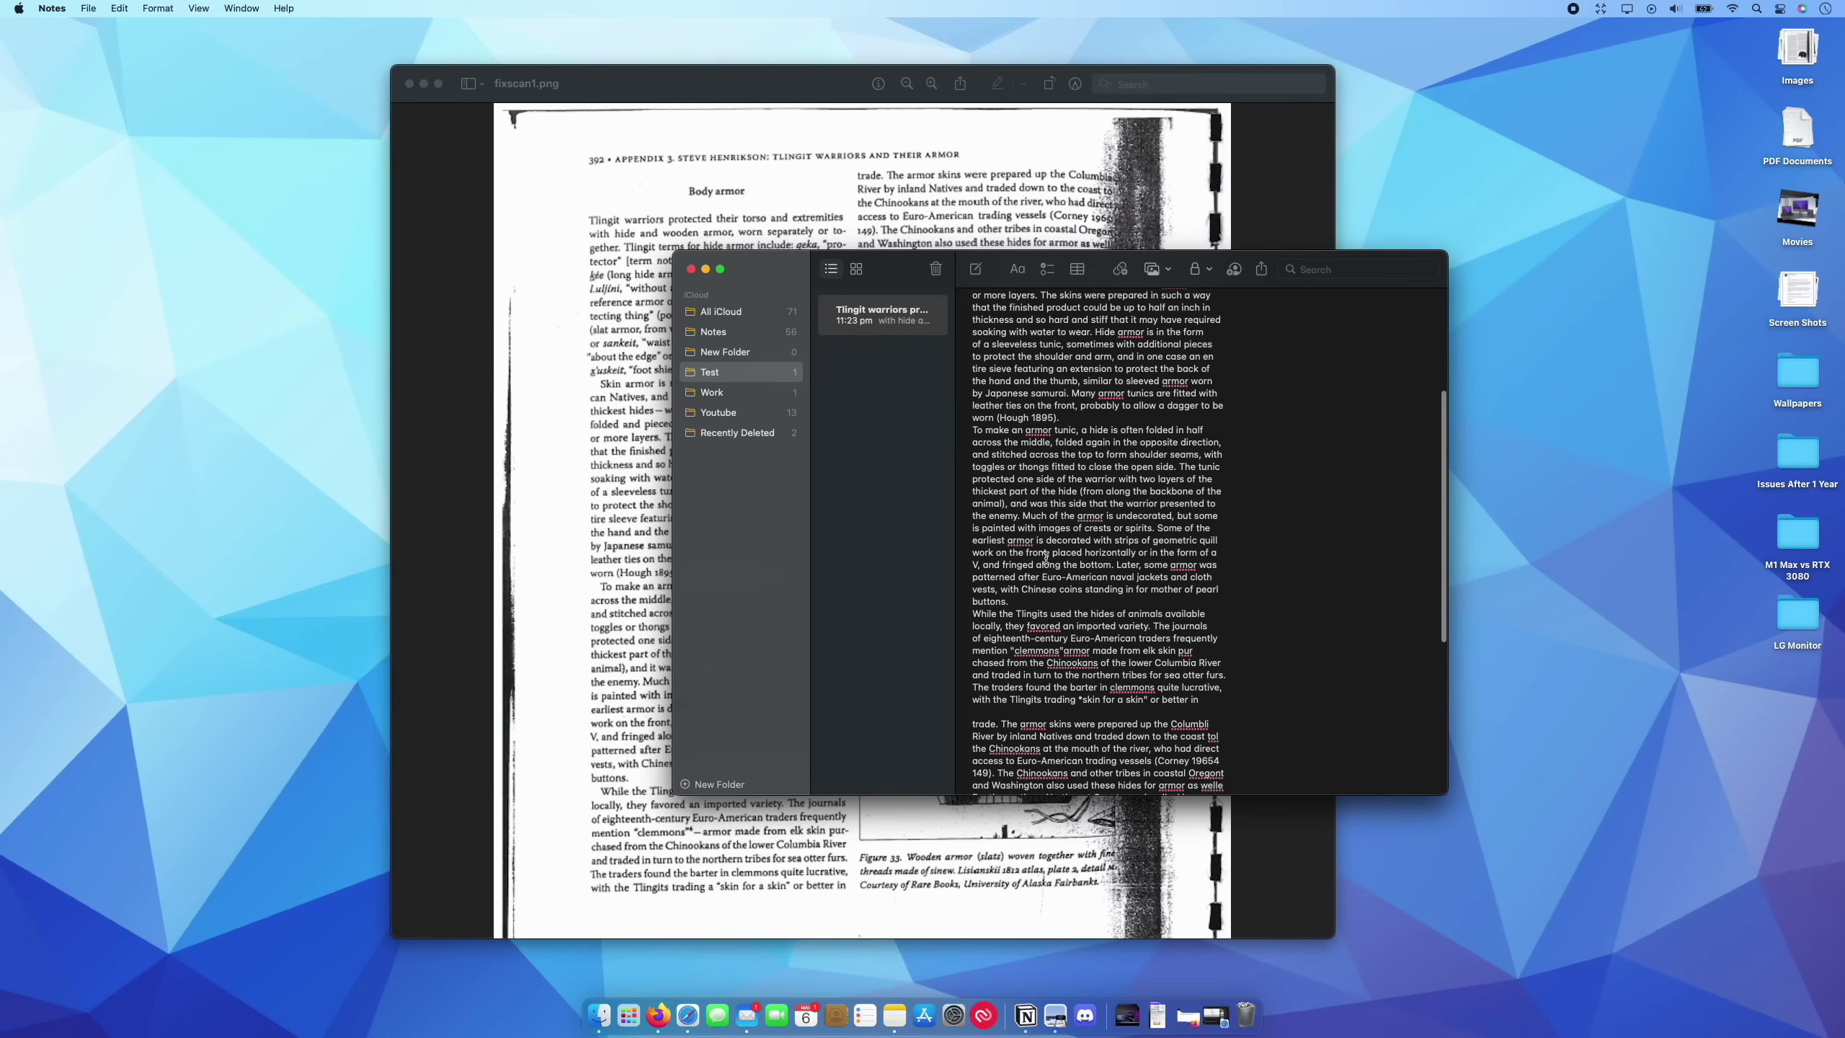
scroll(1044, 555, "down", 6)
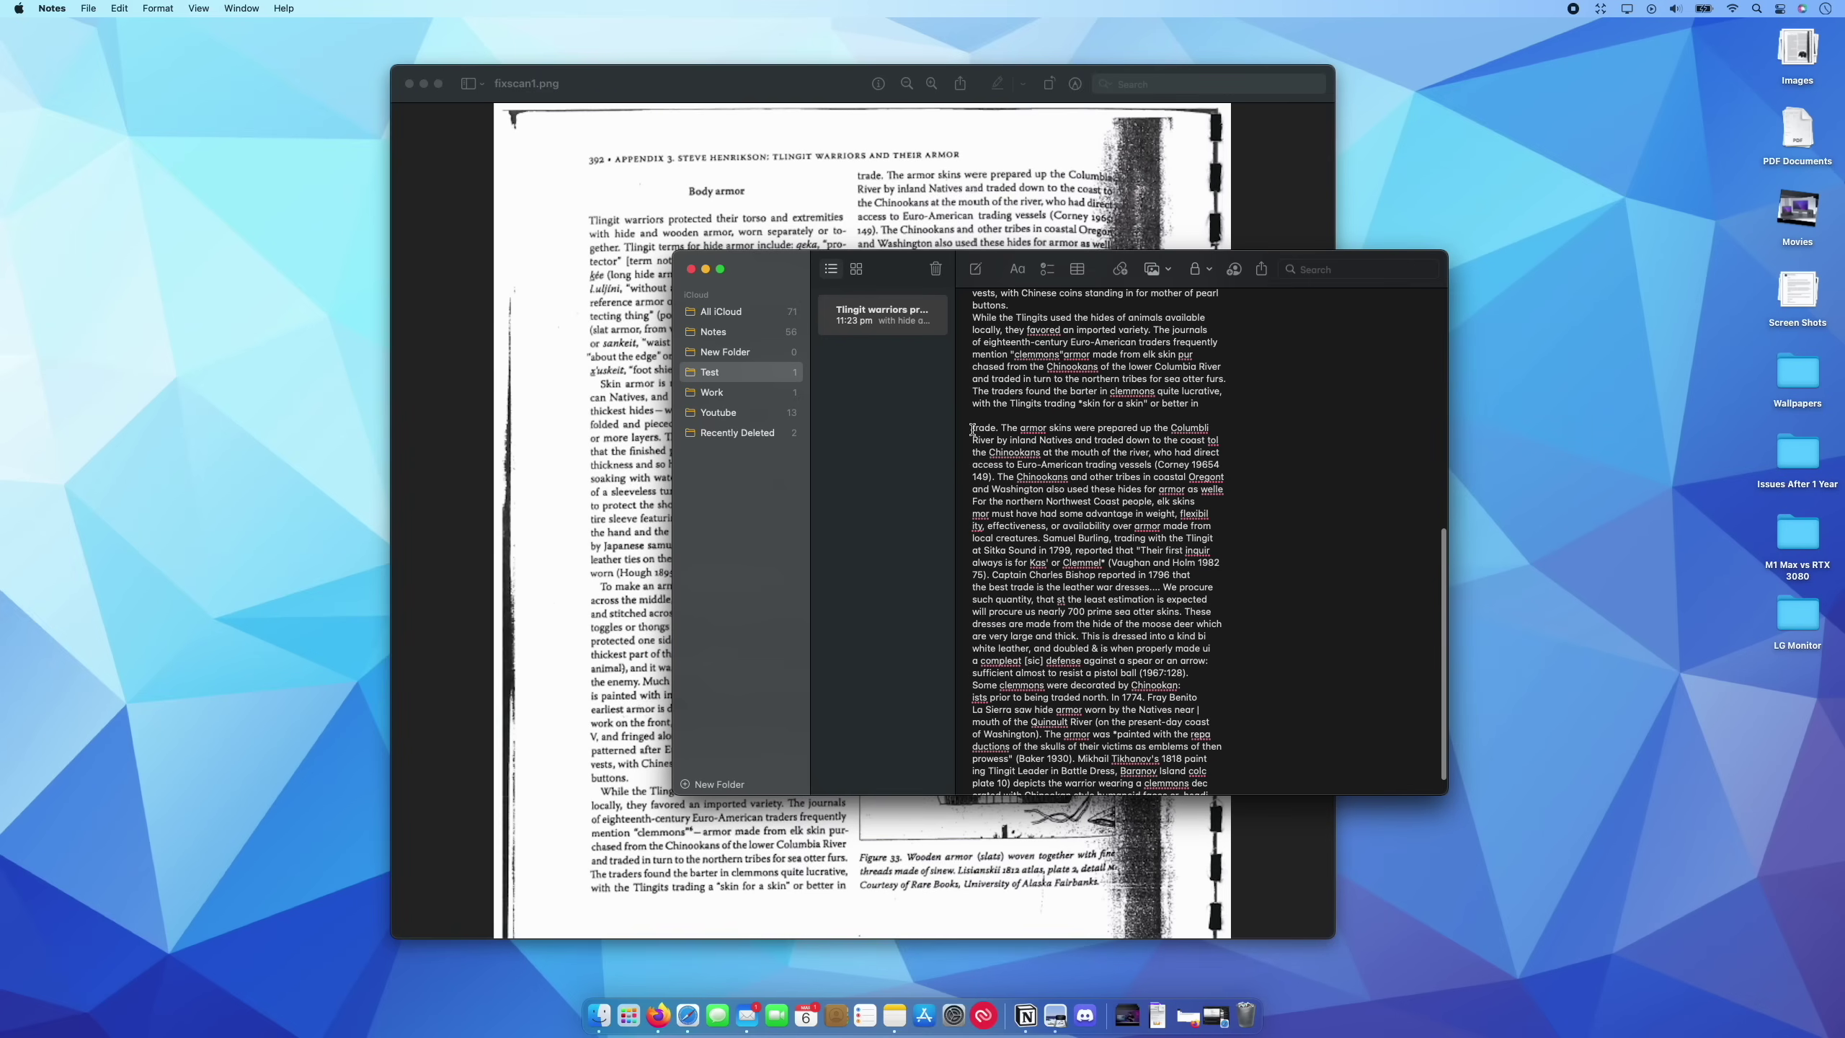
left_click_drag(894, 269, 1003, 367)
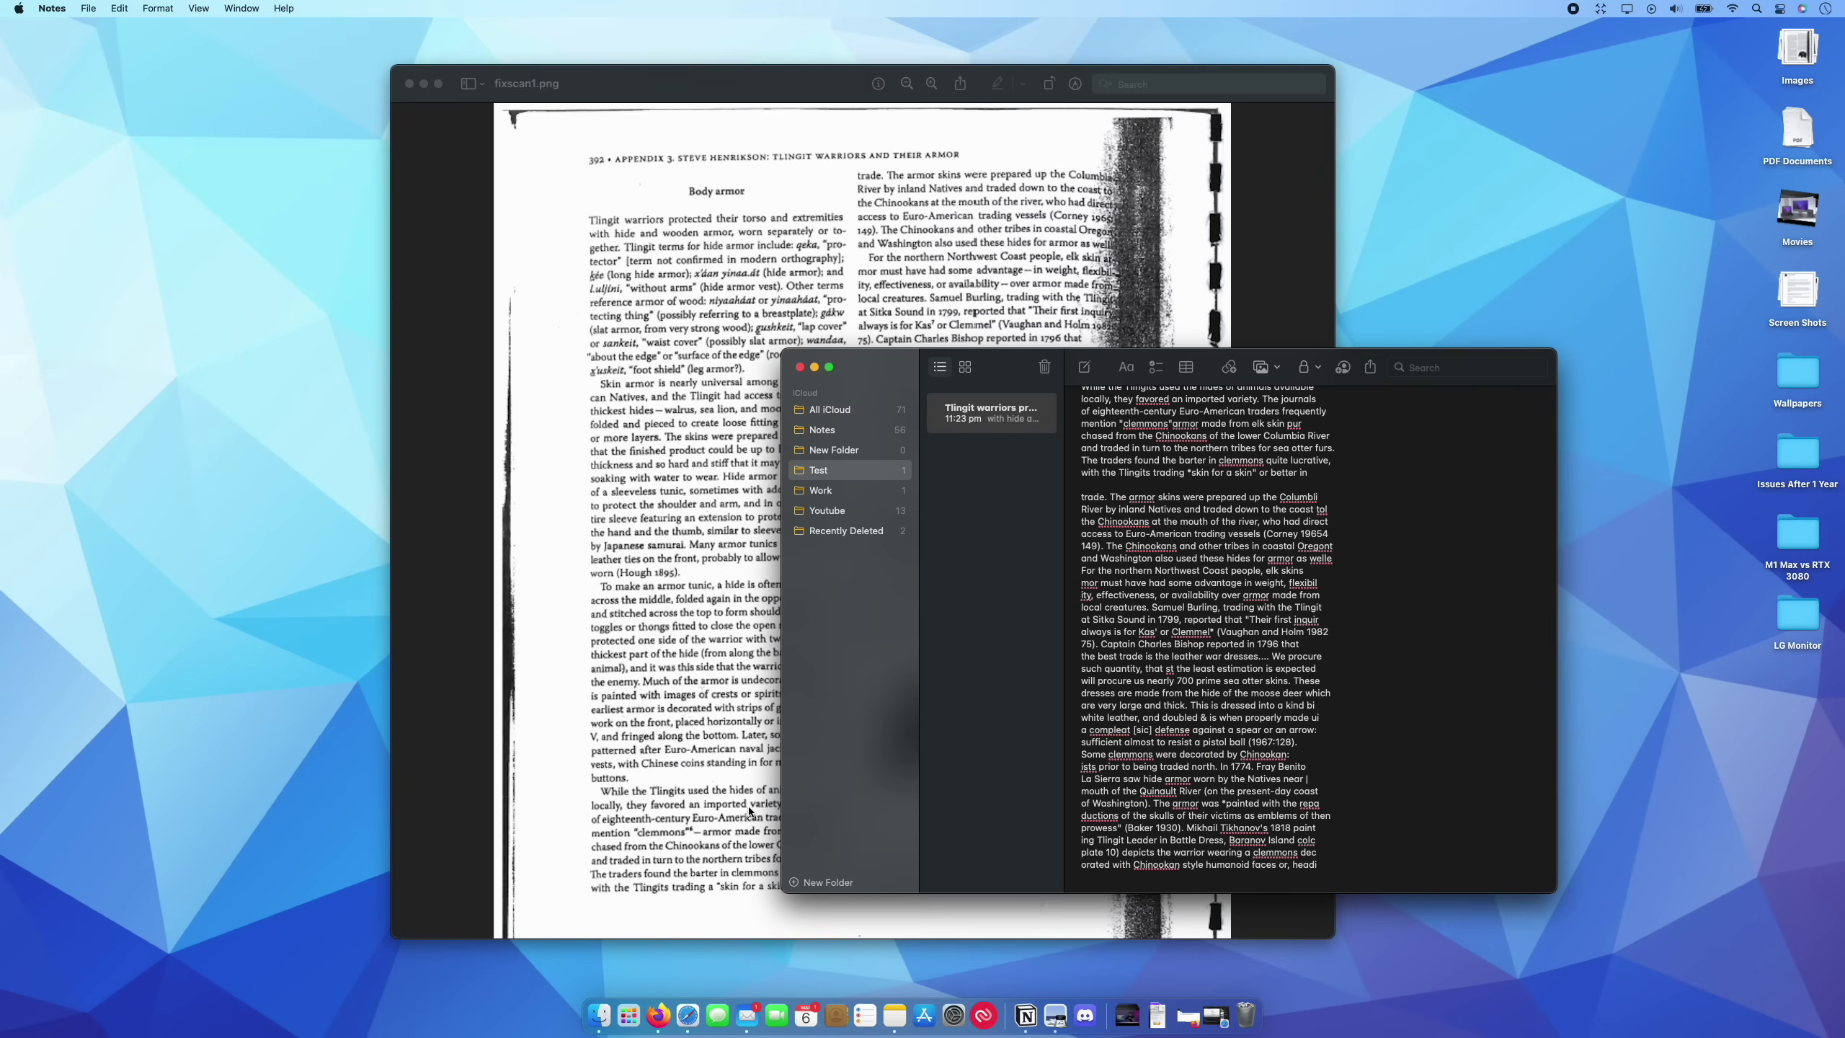
left_click(687, 1016)
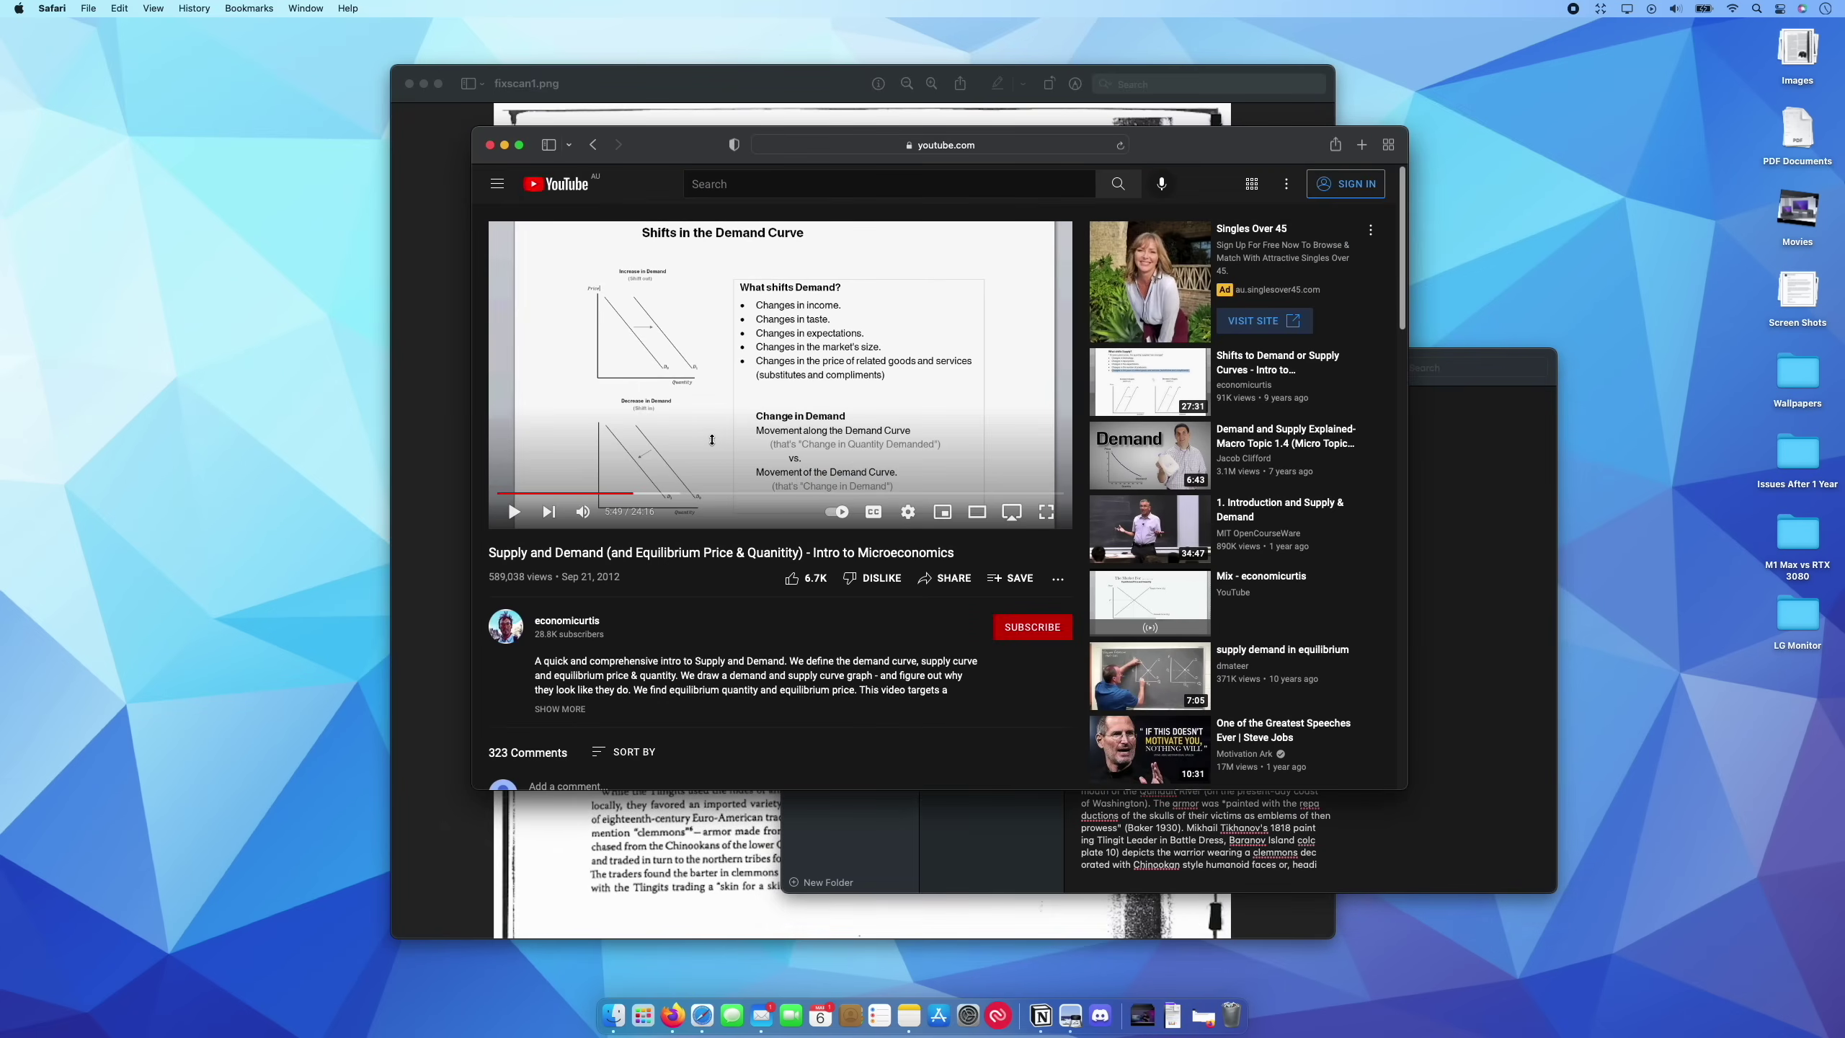
Clear TextSniper's clipboard history and enlarge the Safari window showing the lecture video
left_click_drag(476, 138, 253, 4)
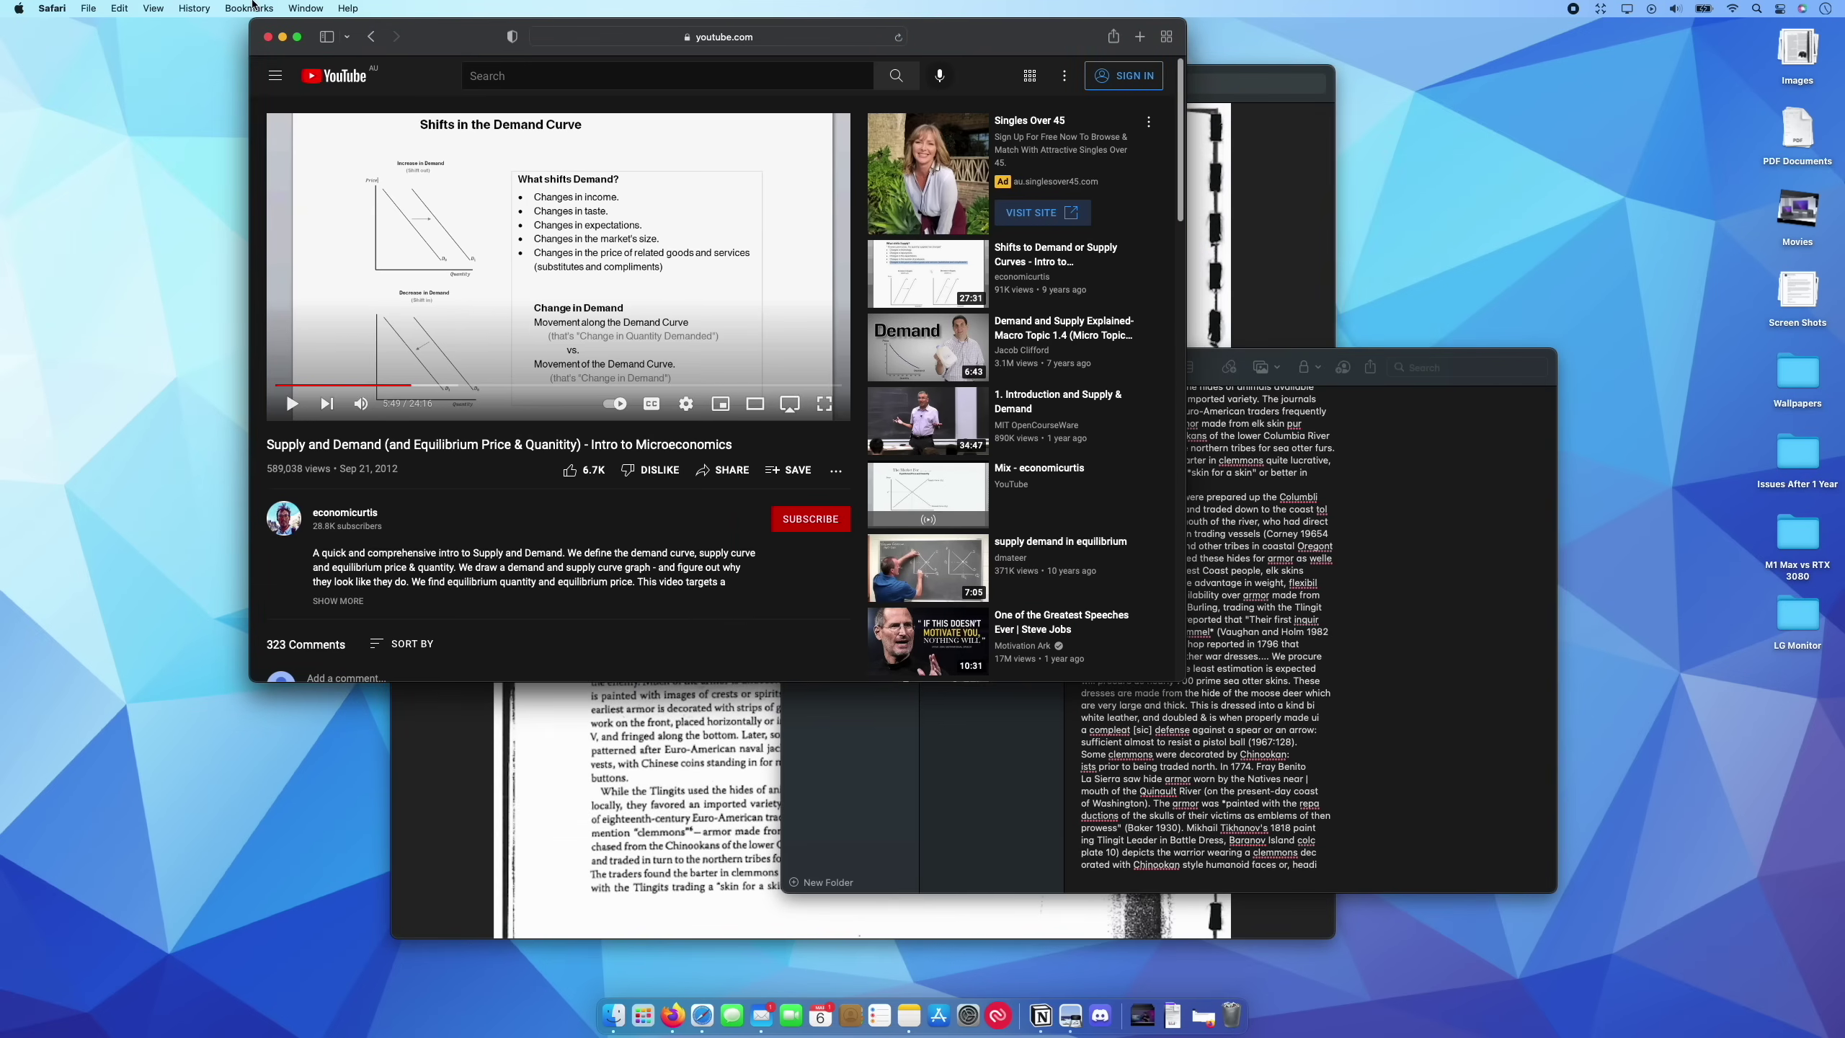
left_click(1600, 8)
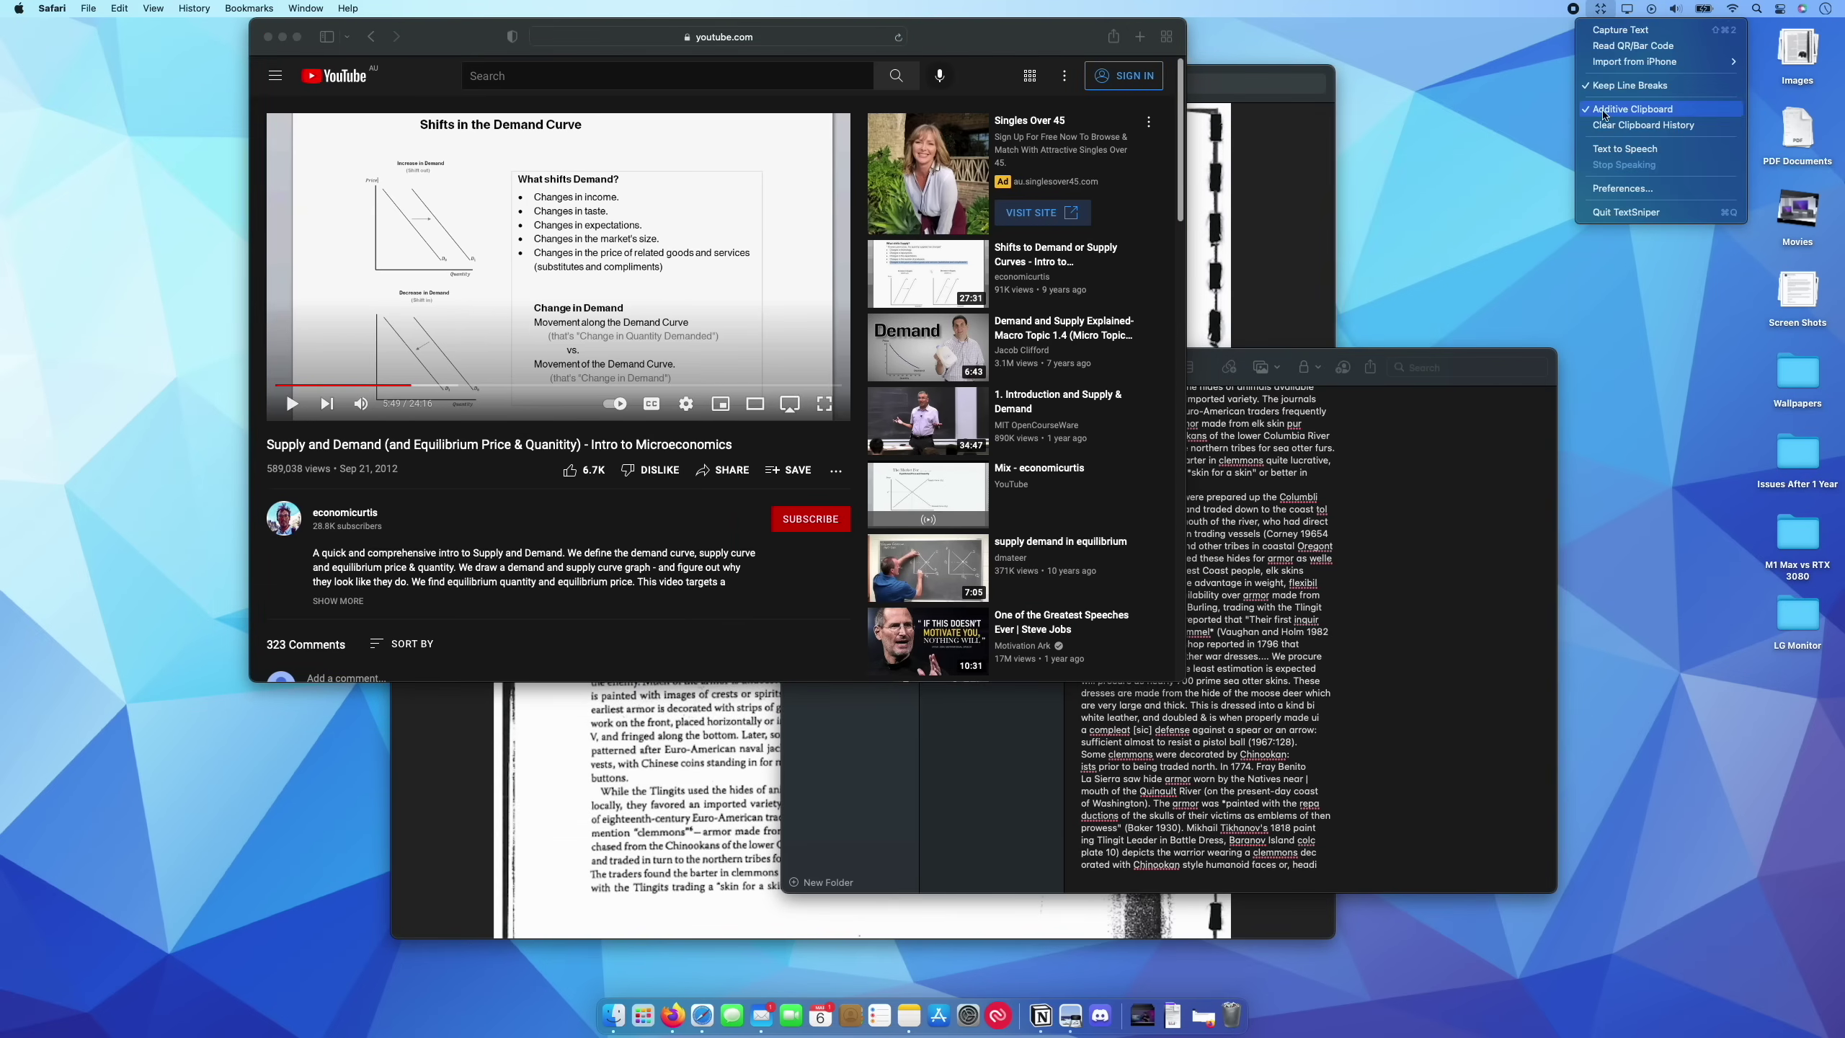
left_click(1609, 129)
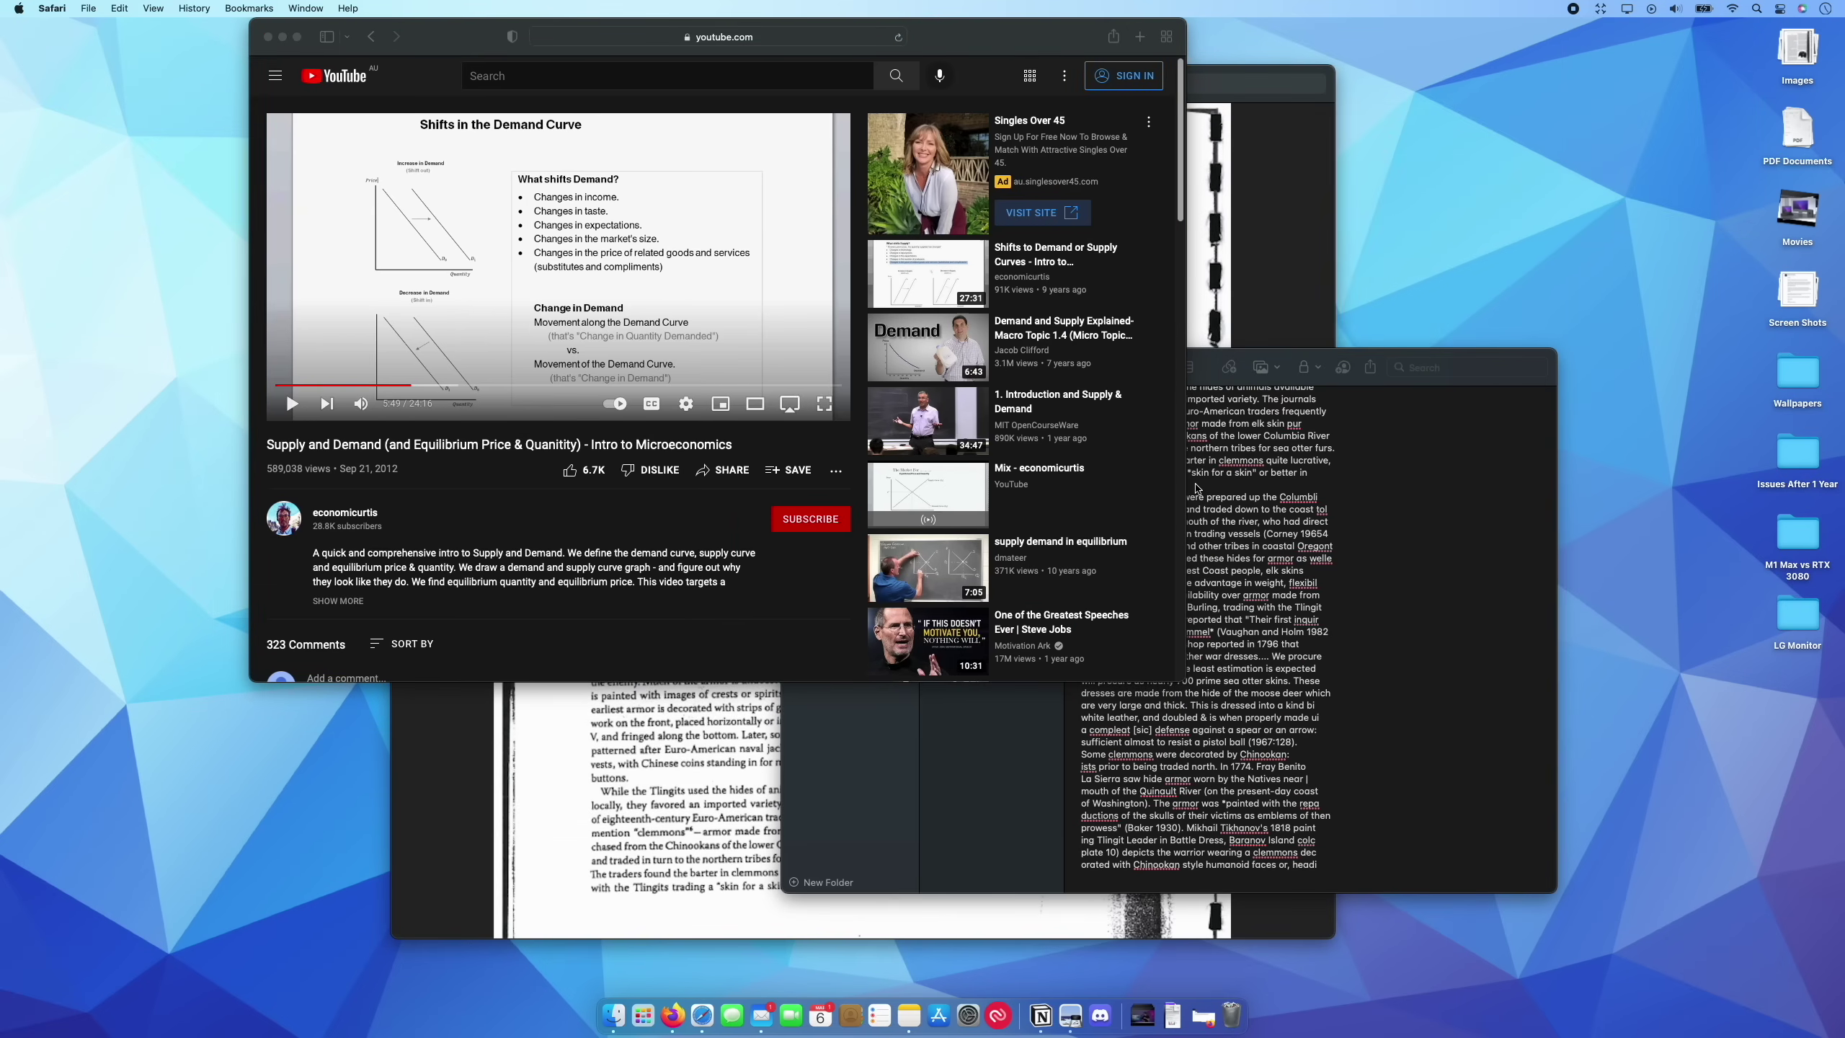
left_click(1182, 680)
left_click_drag(1182, 679, 1485, 892)
Capture the Demand slide text, then jump to the Supply slide and capture its text
key("shift+super+2")
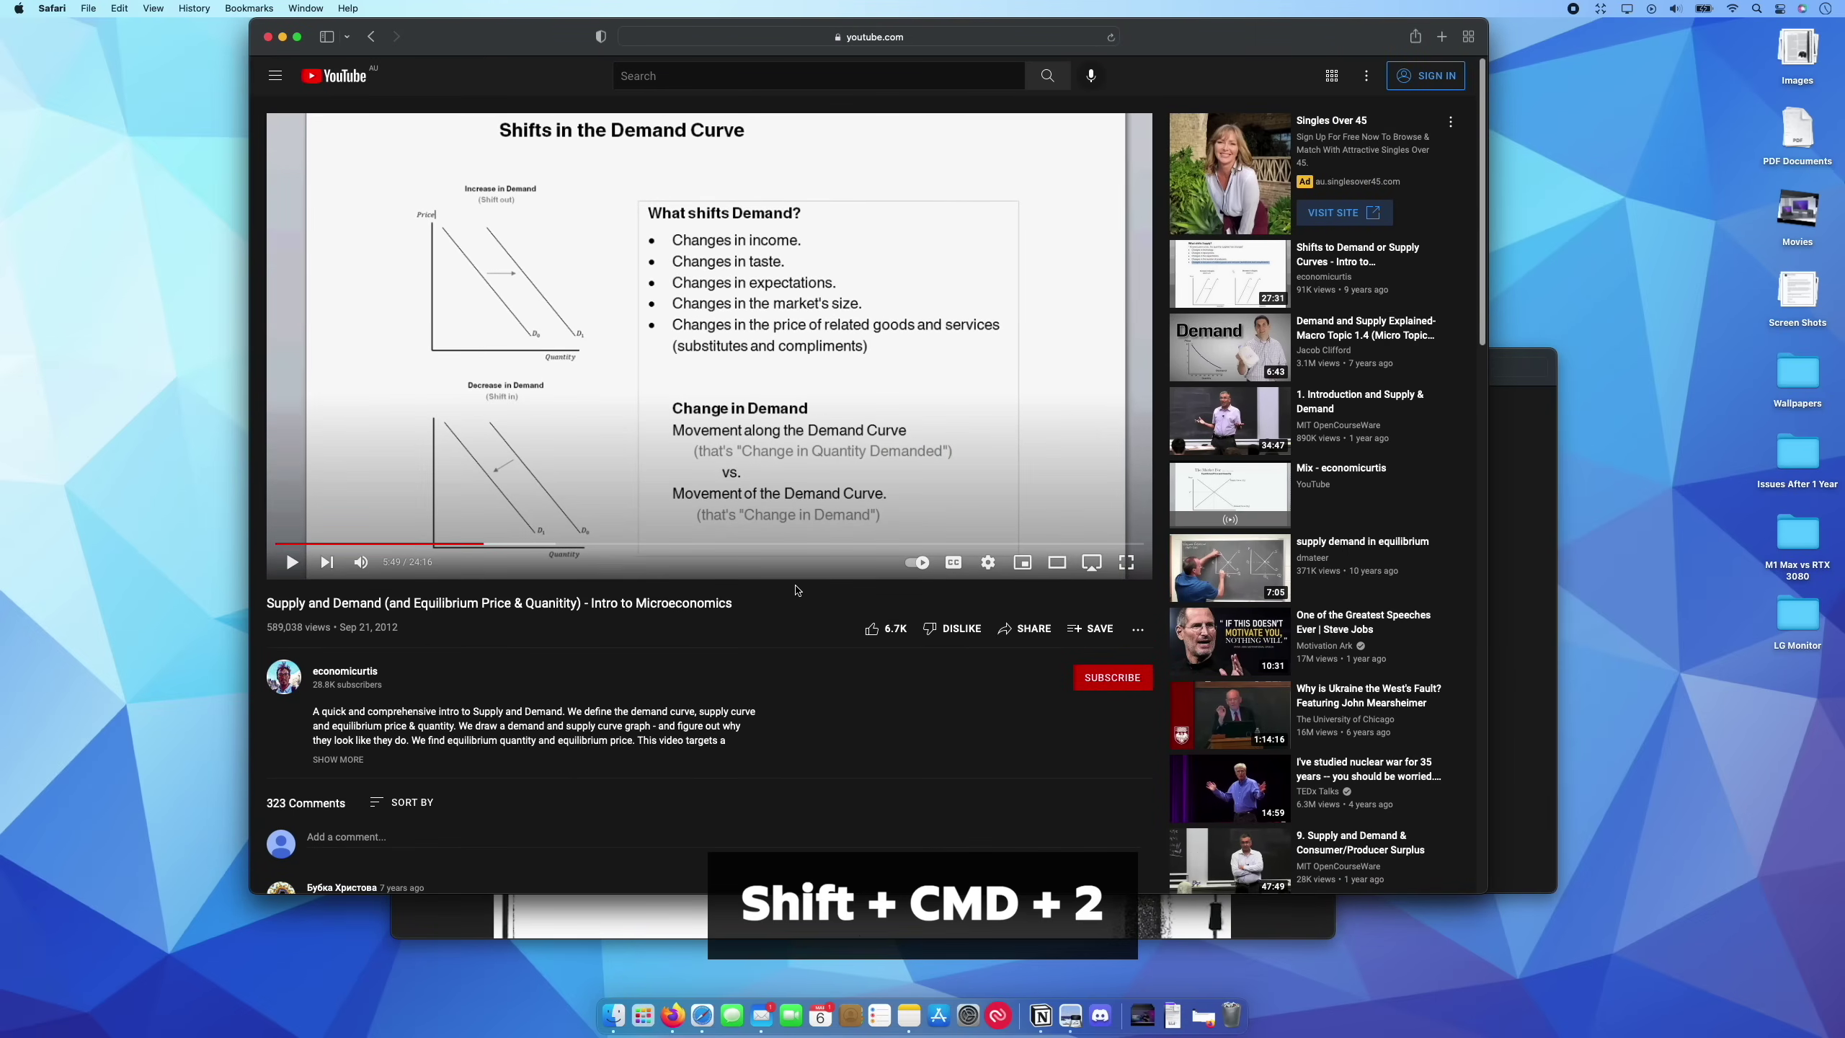
left_click_drag(637, 196, 1027, 544)
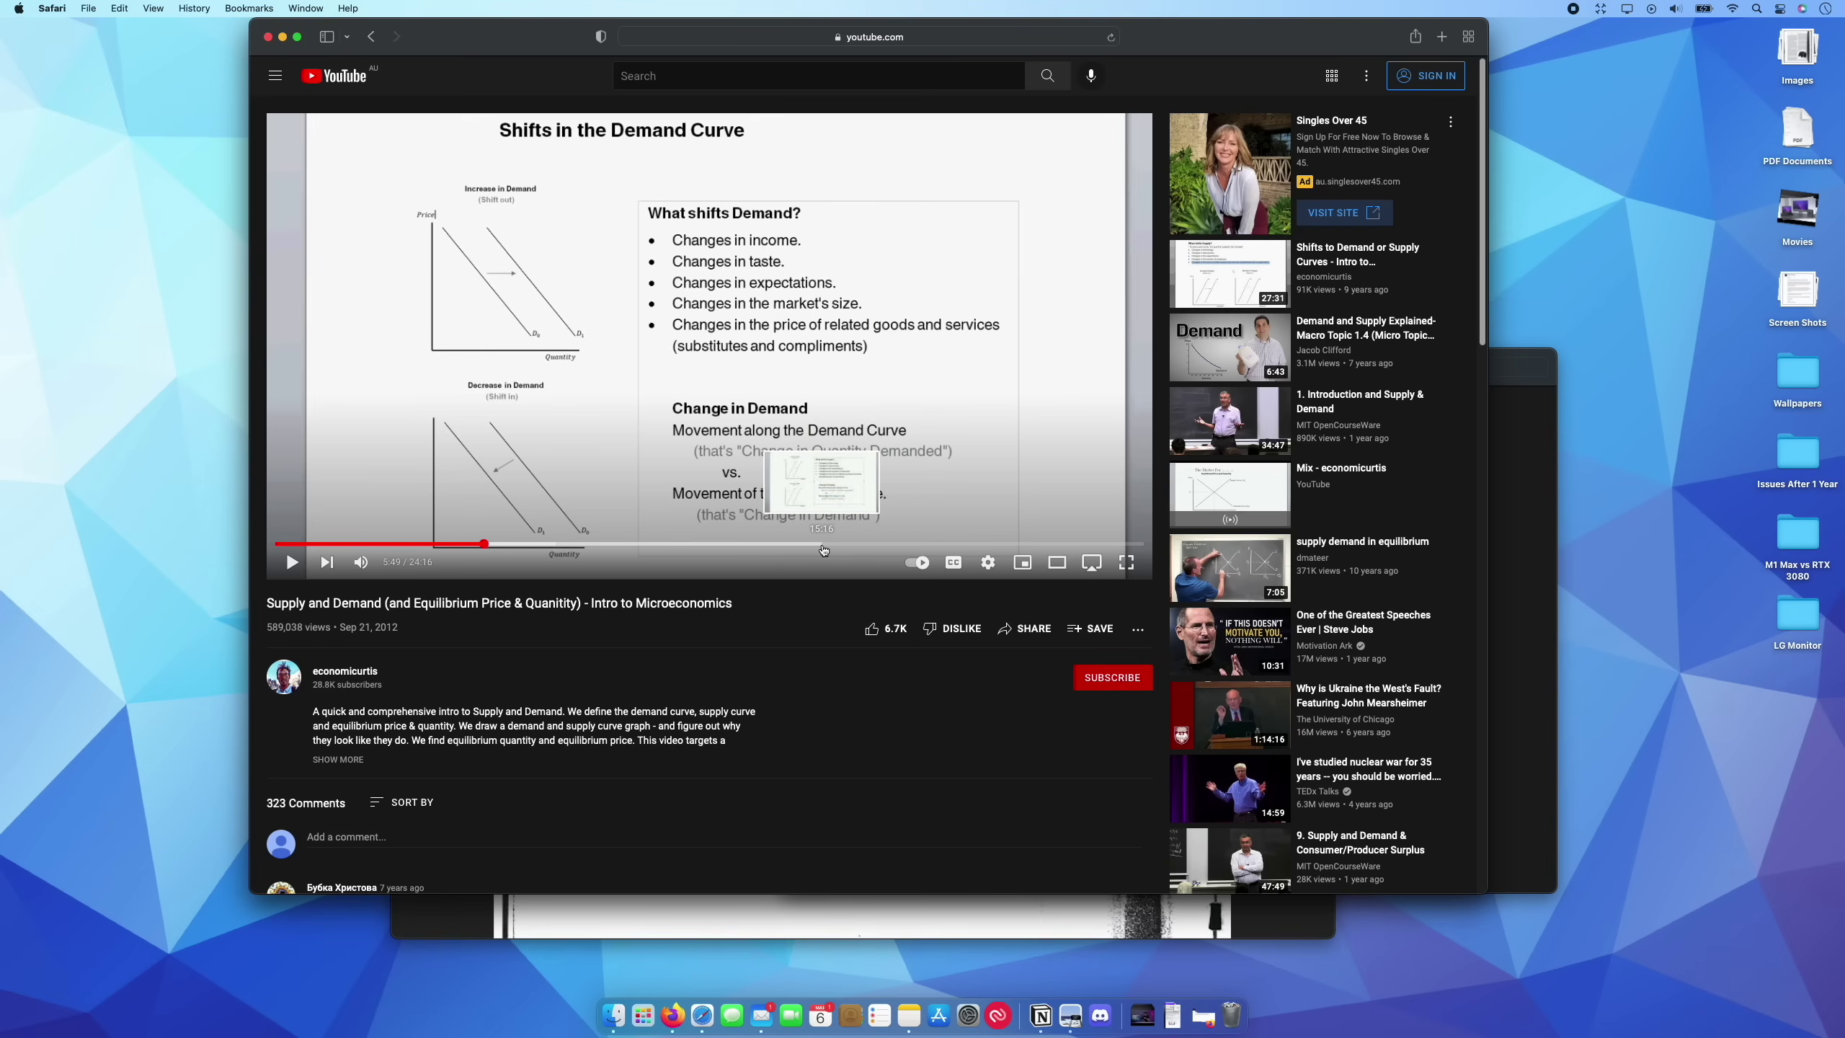
left_click(823, 549)
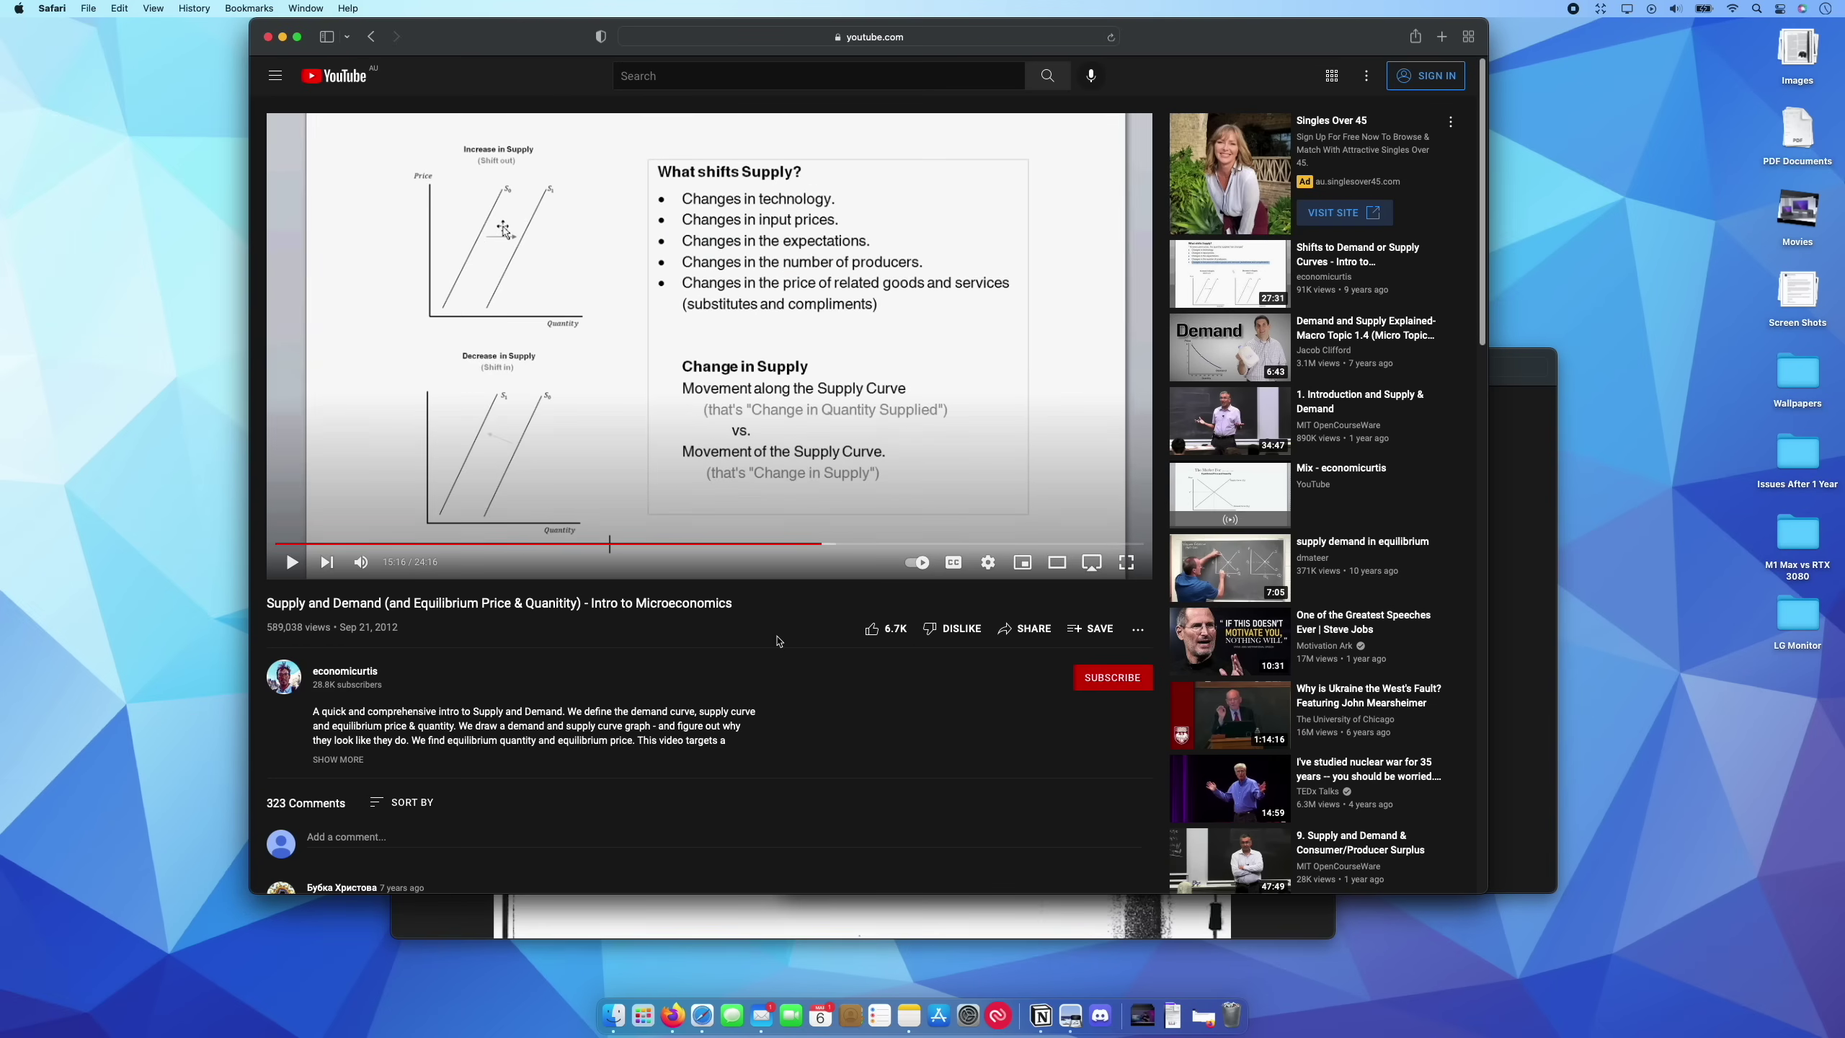
key("super+shift+4")
left_click_drag(649, 153, 1050, 525)
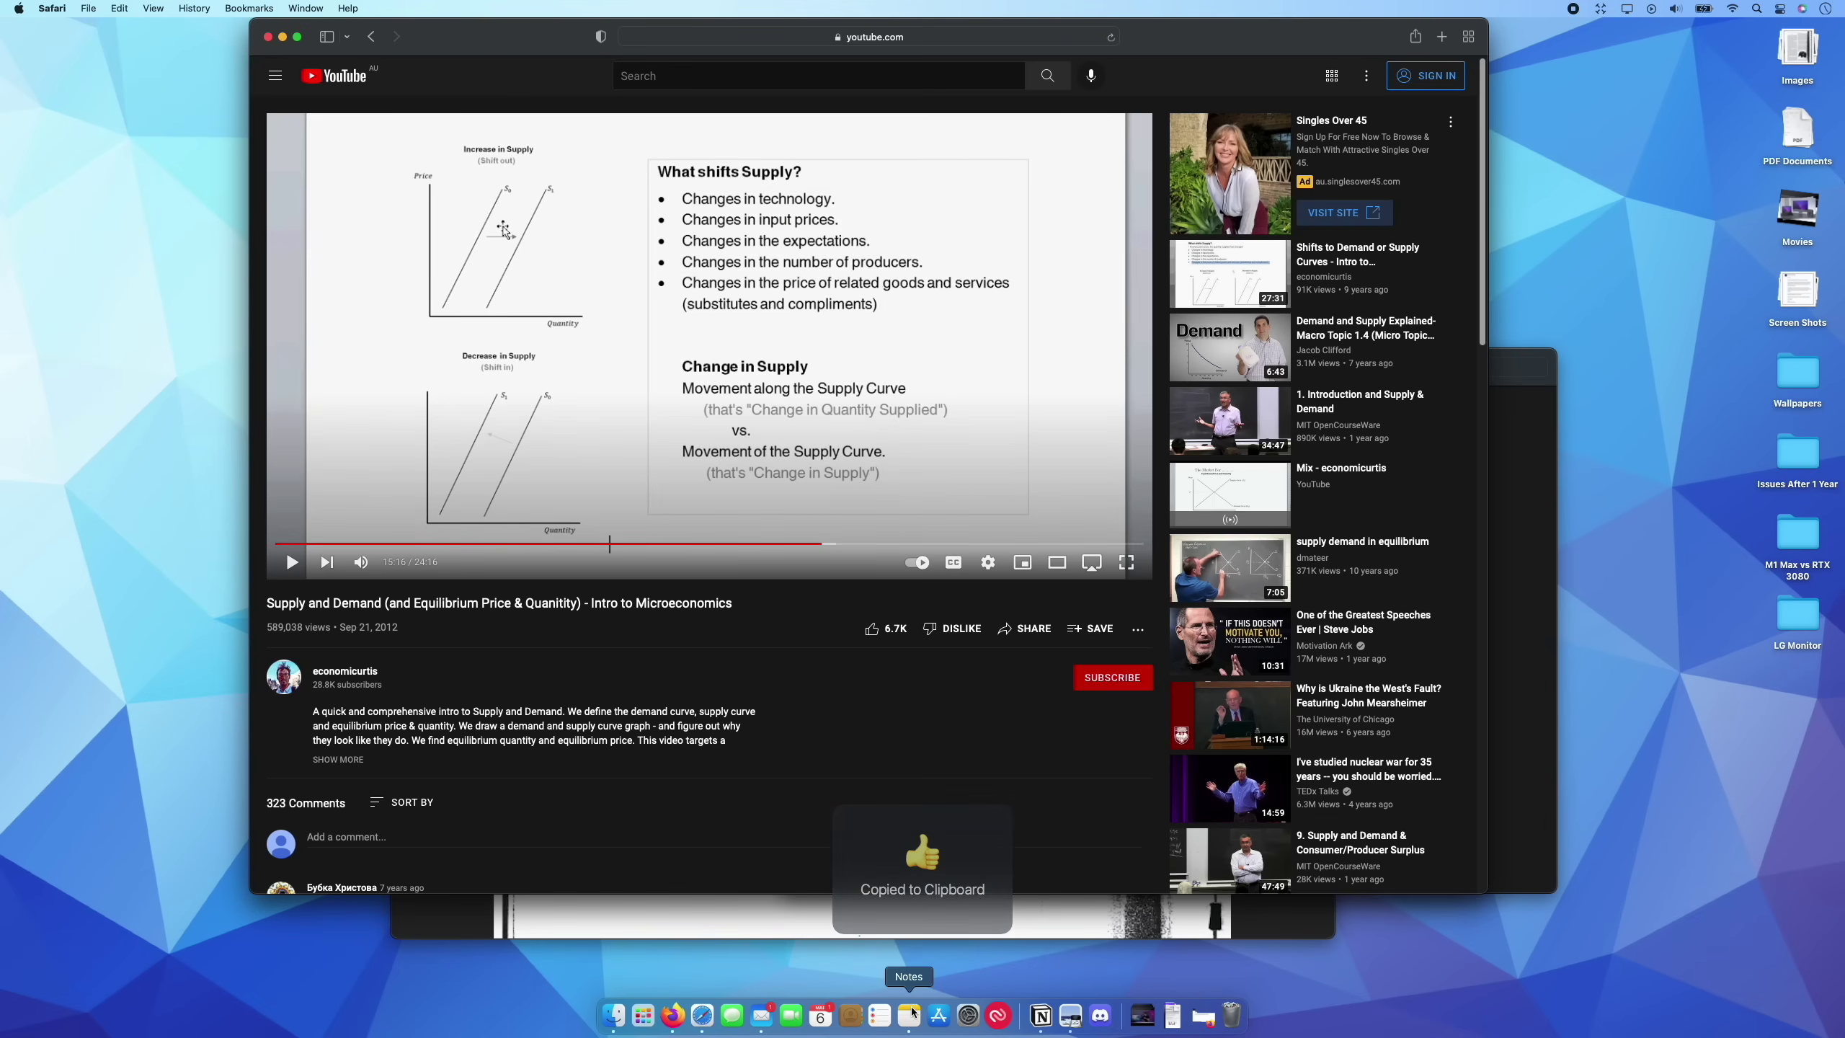
Paste the slide text into a new note, adding blank lines before 'What shifts Supply?'
left_click(909, 1016)
key("super+n")
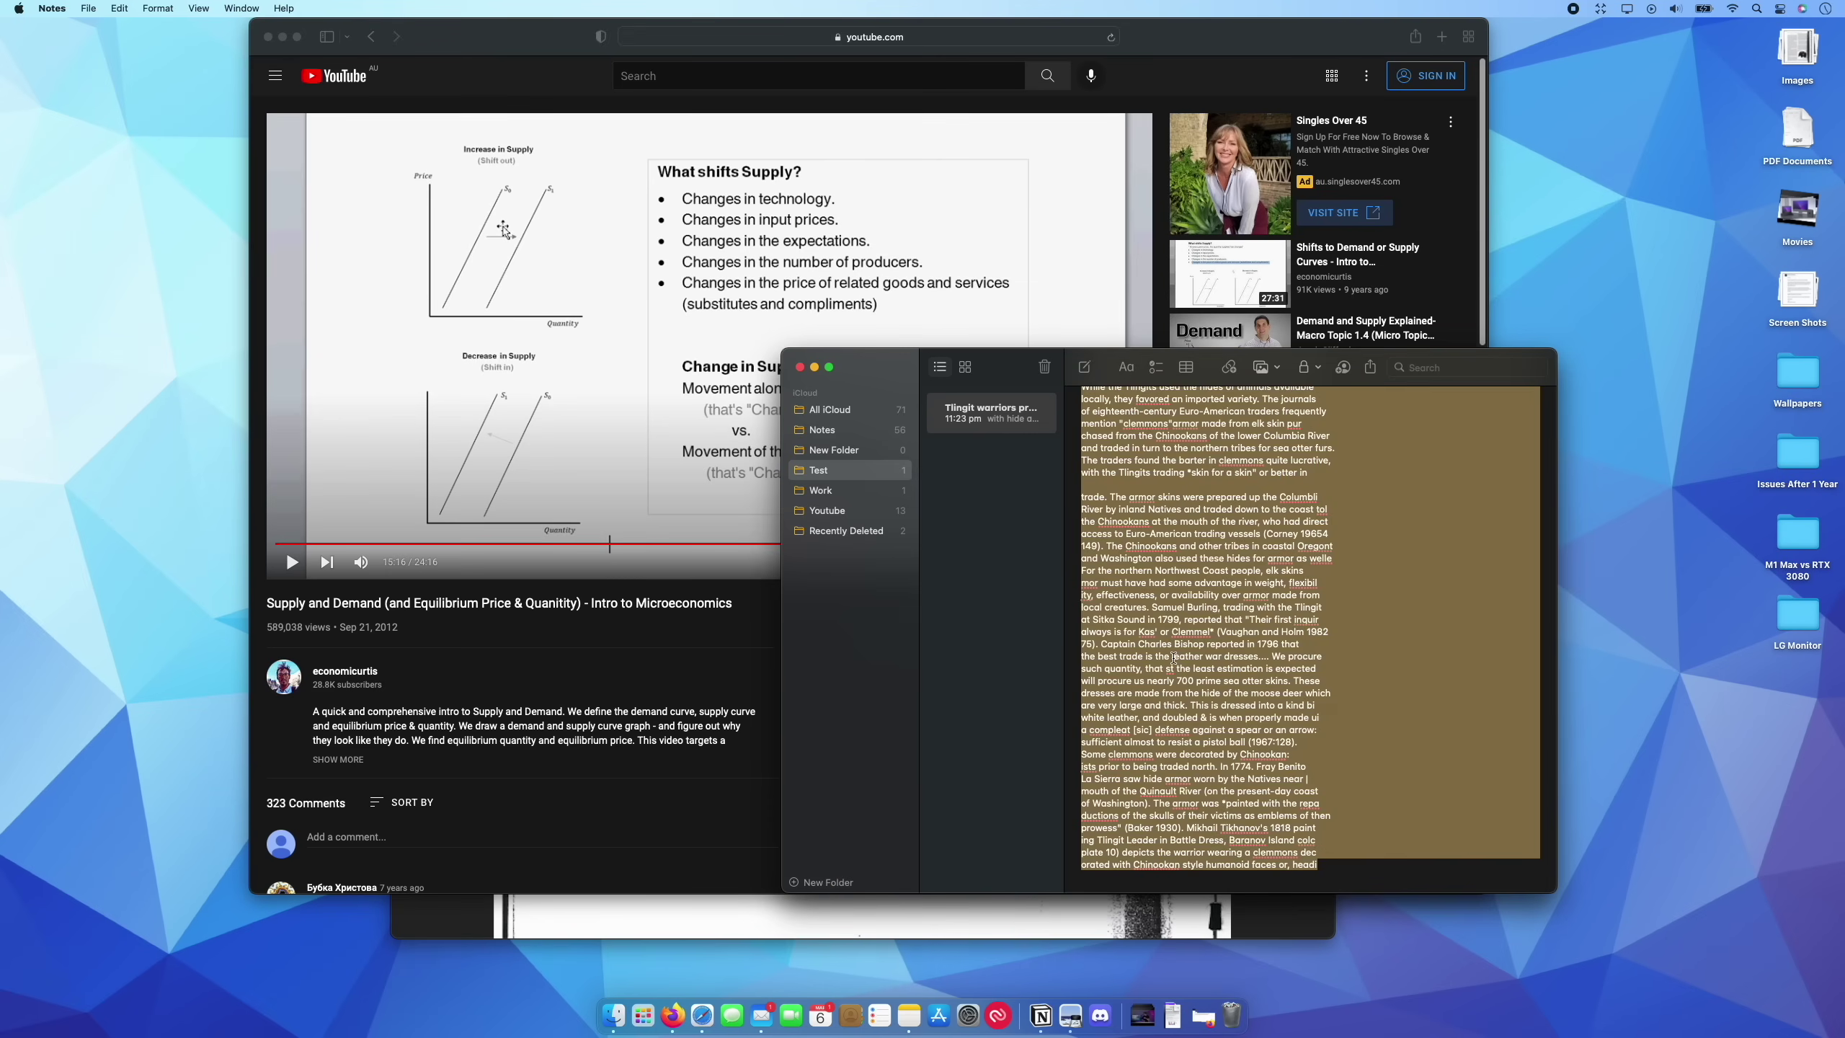
type("What shifts Demand? Changes in income. Changes in taste. Changes in expectations. Changes in the market's size. Changes in the price of related goods and services (substitutes and compliments)  Change in Demand Movement along the Demand Curve (that's \"Change in Quantity Demanded\") VS. Movement of the Demand Curve. (that's \"Change in Demand\")  What shifts Supply? Changes in technology. Changes in input prices. Changes in the expectations. Changes in the number of producers. Changes in the price of related goods and services (substitutes and compliments)  Change in Supply Movement along the Supply Curve (that's \"Change in Quantity Supplied\") VS. Movement of the Supply Curve. (that's \"Change in Supply\")")
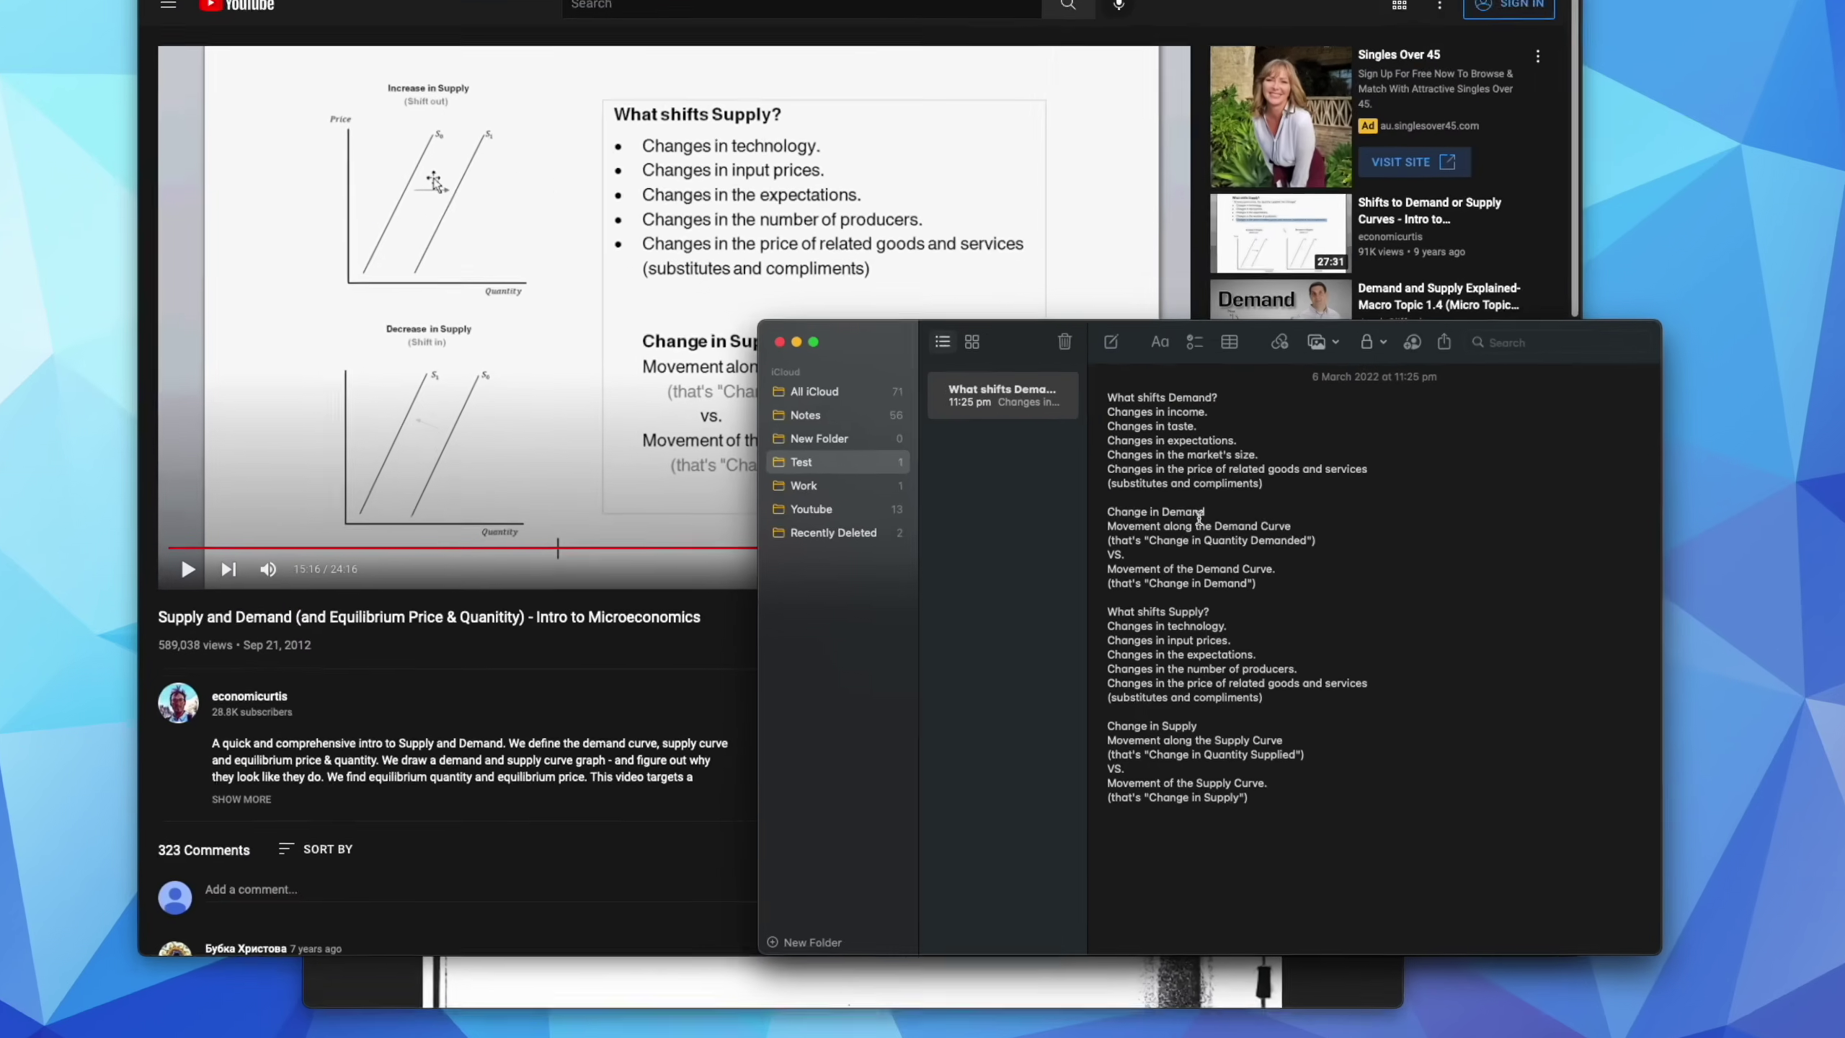
left_click(1222, 579)
left_click_drag(1446, 621, 1143, 327)
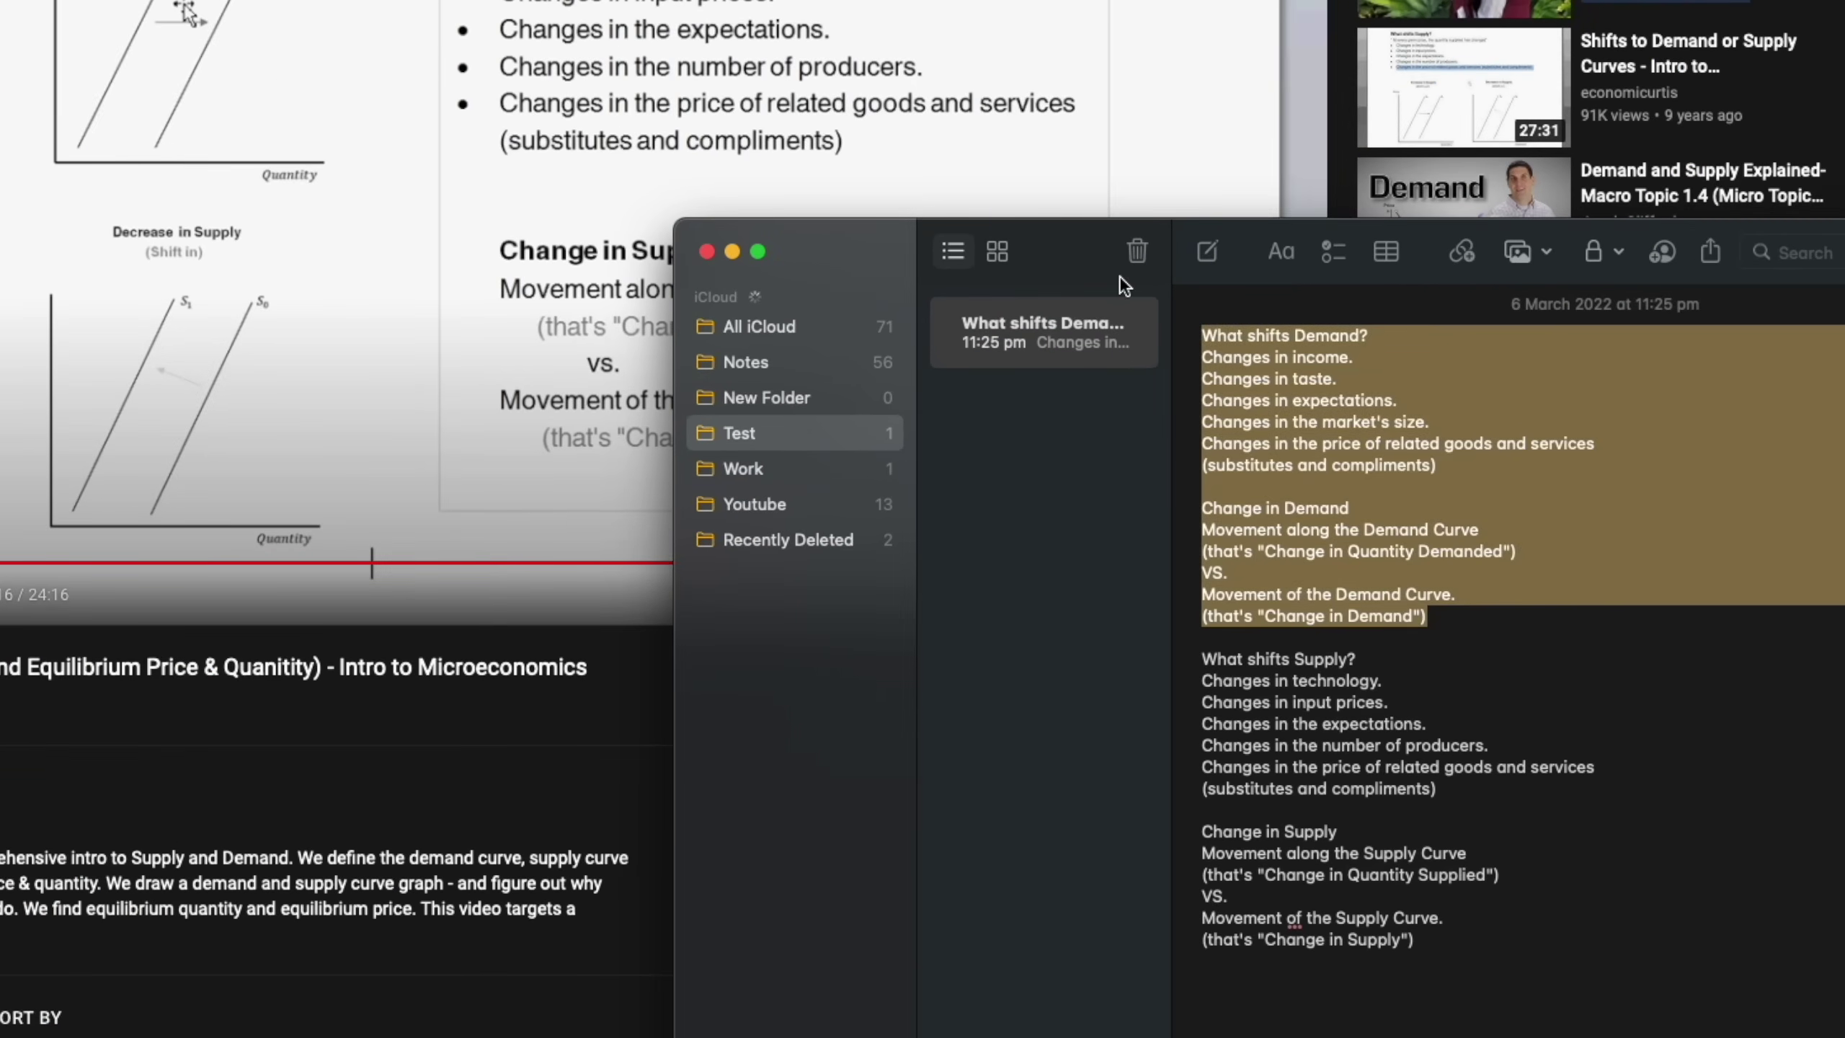
left_click(1206, 652)
key("Return")
key("Return")
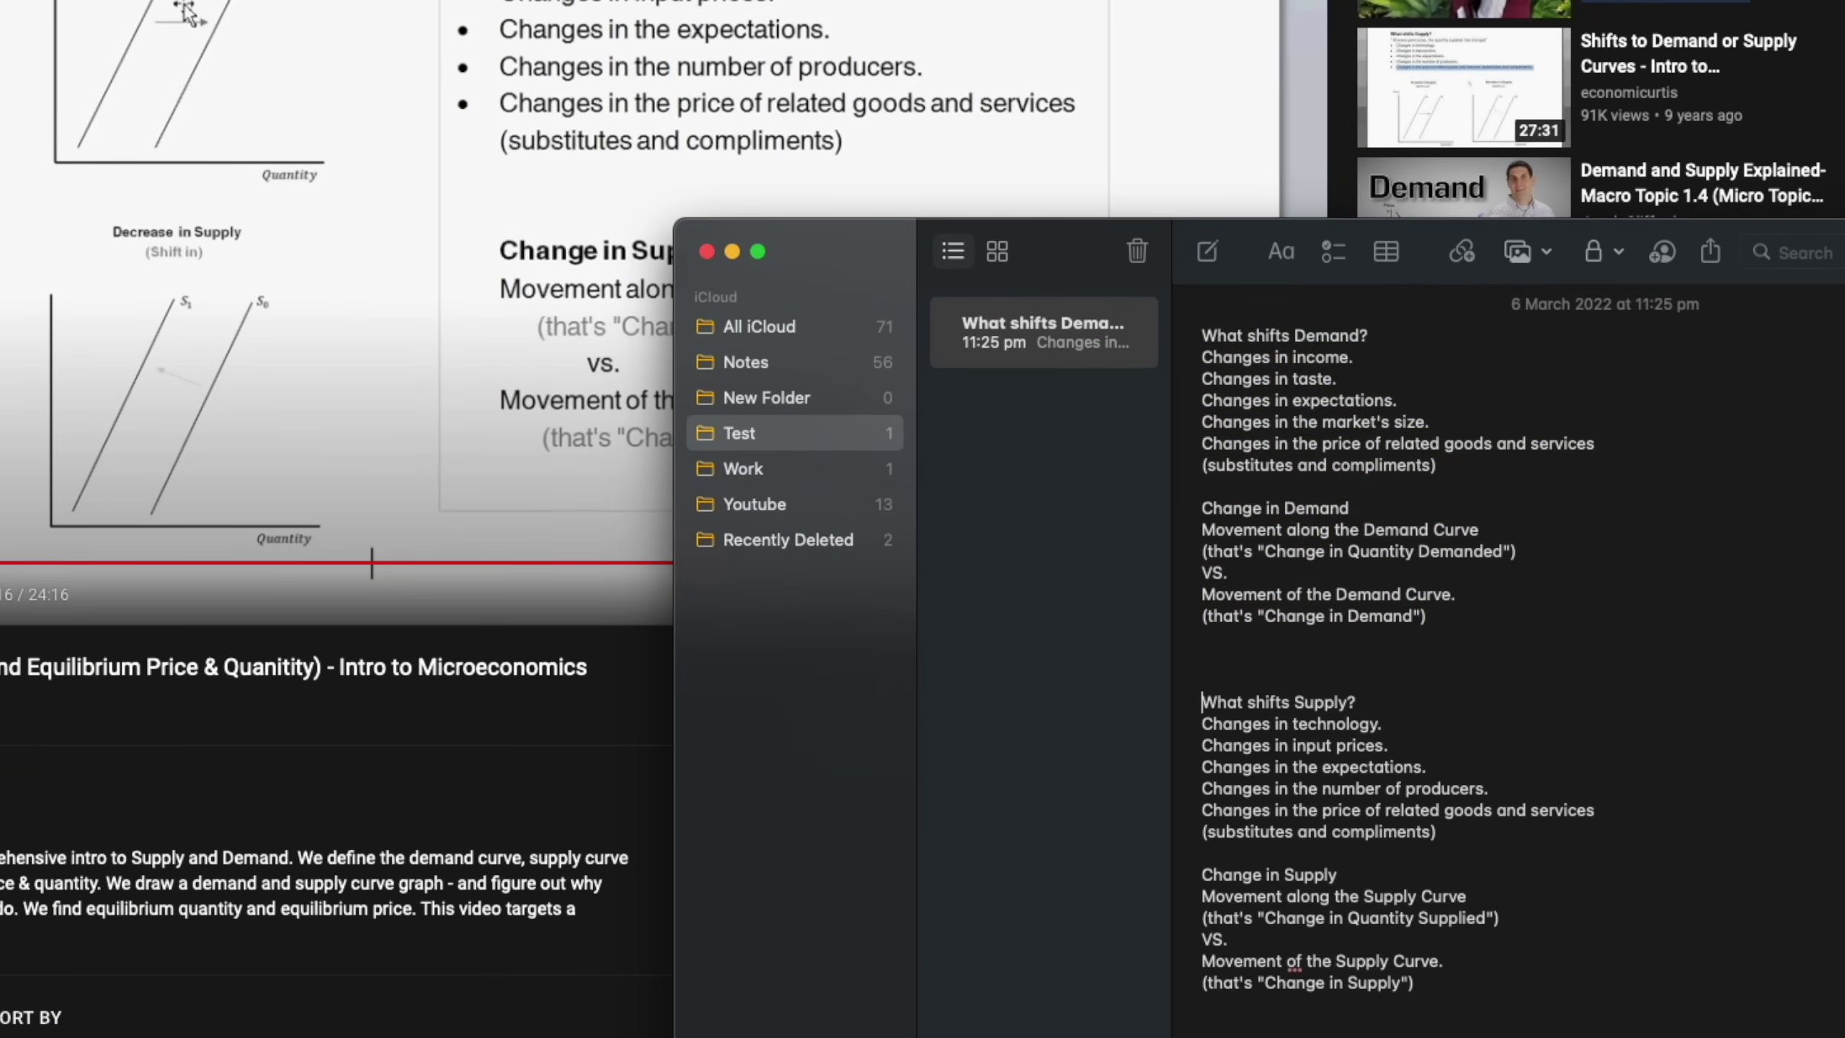
left_click_drag(1085, 271, 1453, 7)
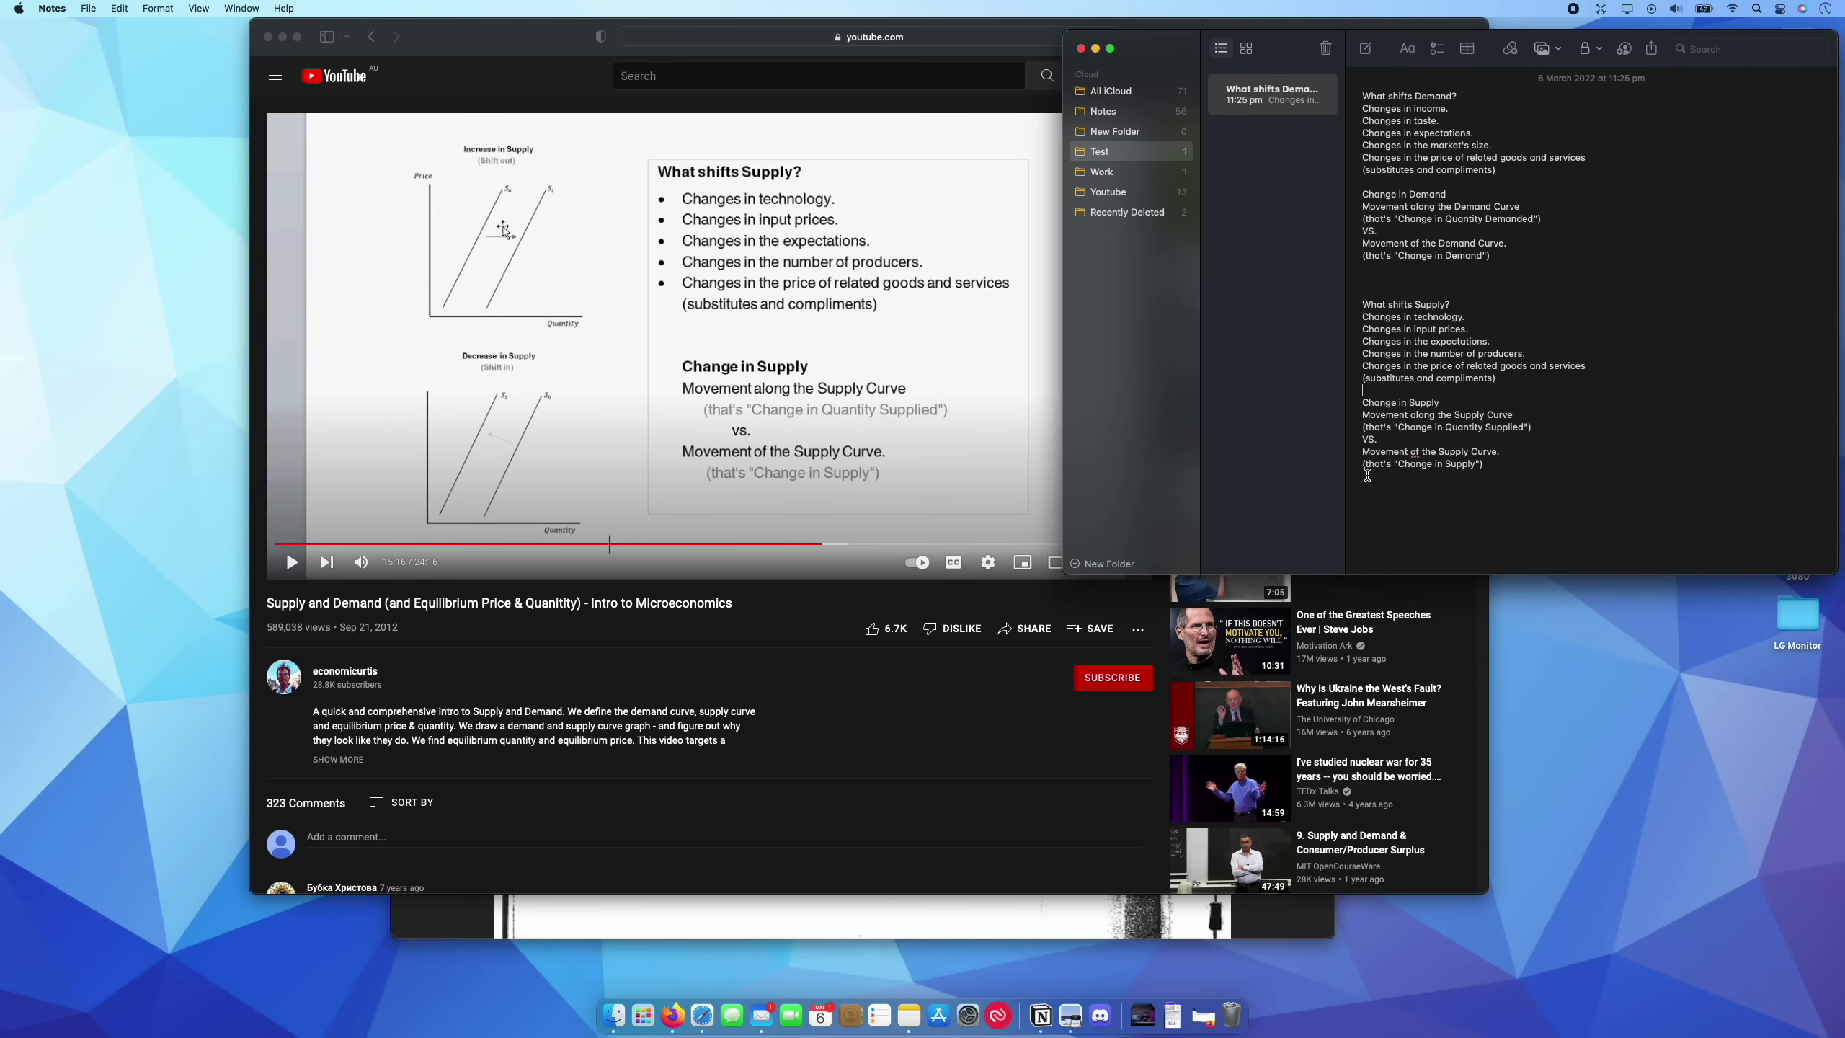
left_click(1407, 276)
left_click(763, 589)
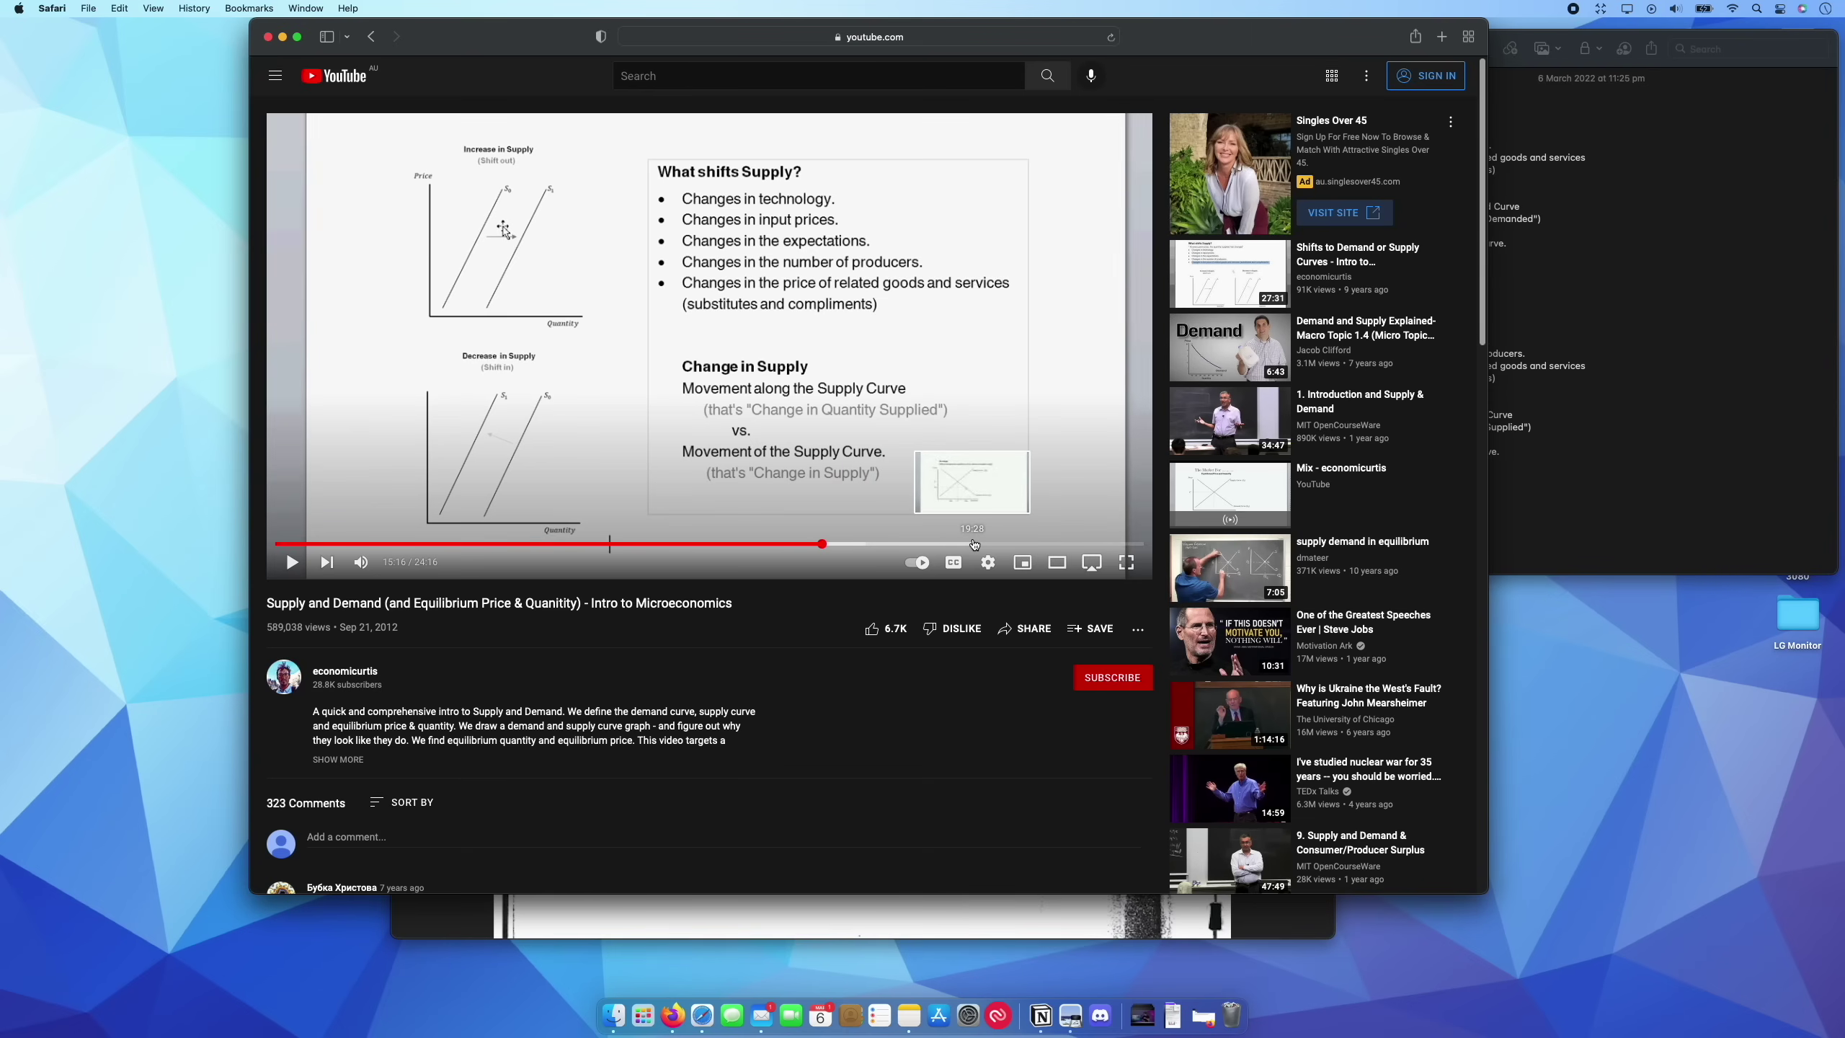
left_click(1560, 428)
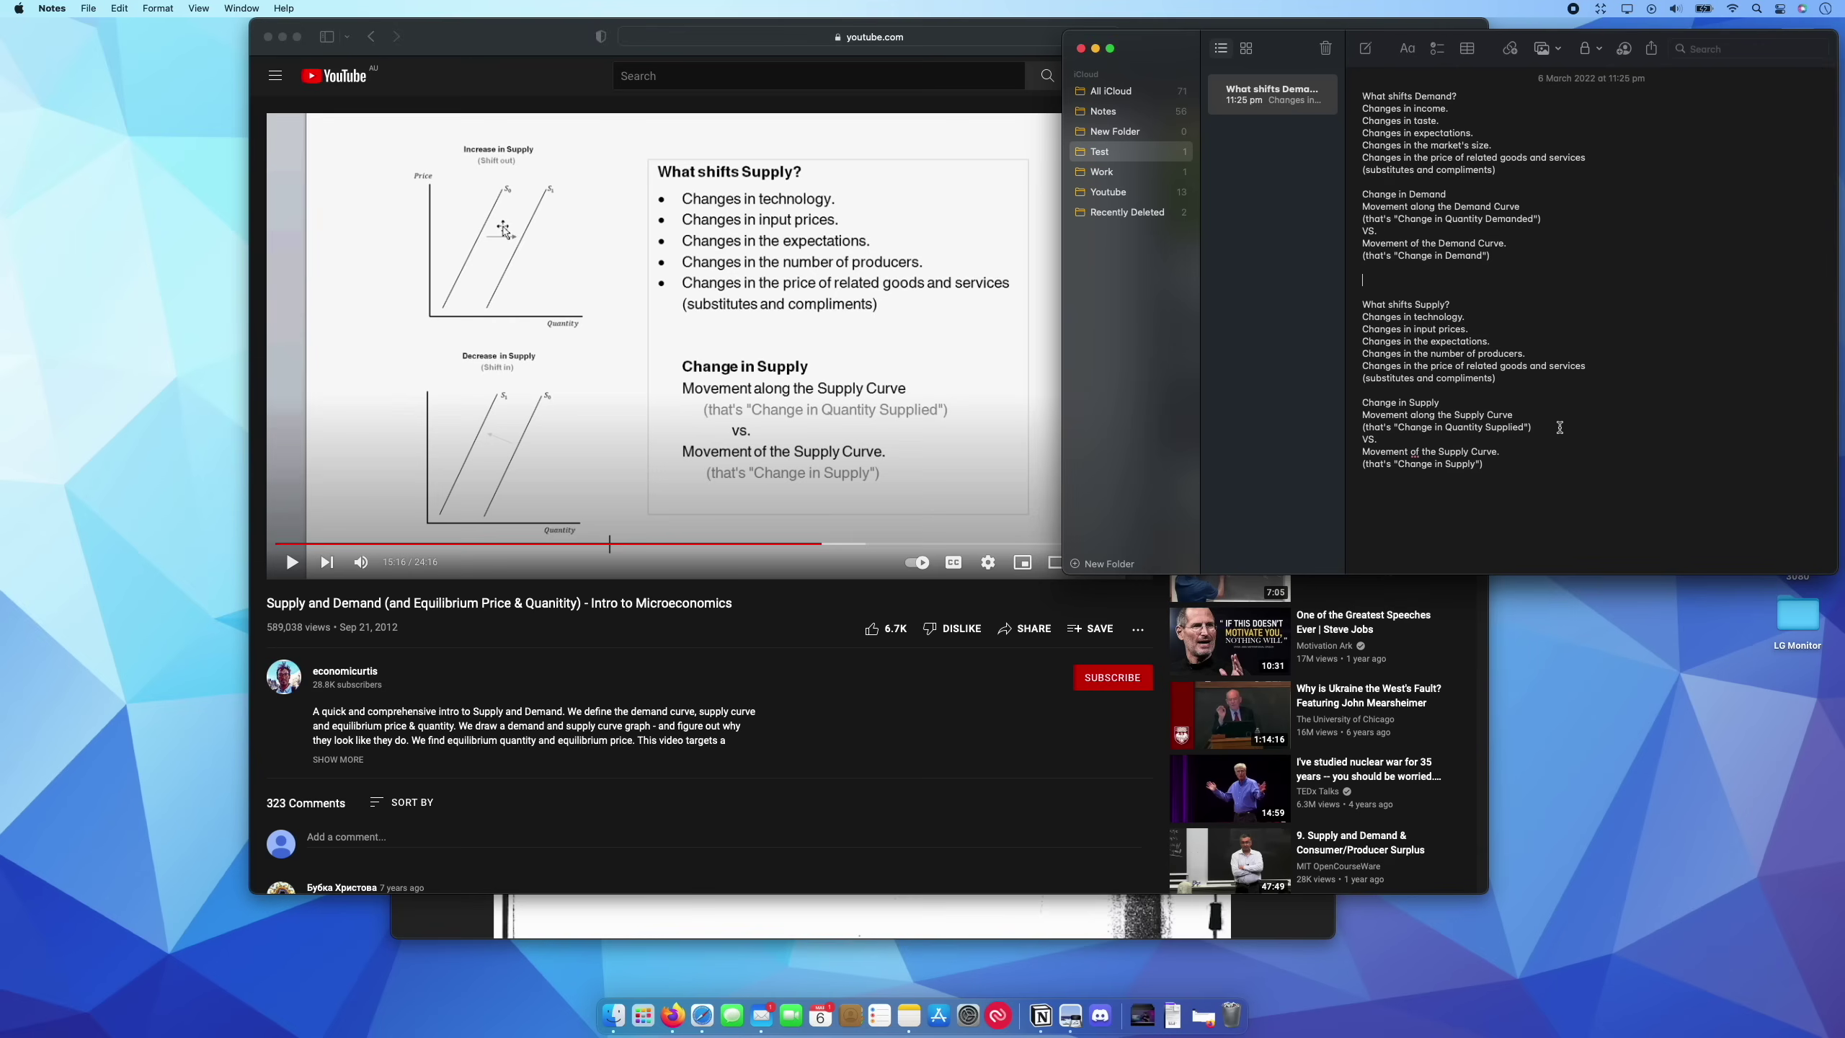
Close Notes and the scan preview, then select and briefly preview fixscan1.png in Finder
left_click(1081, 48)
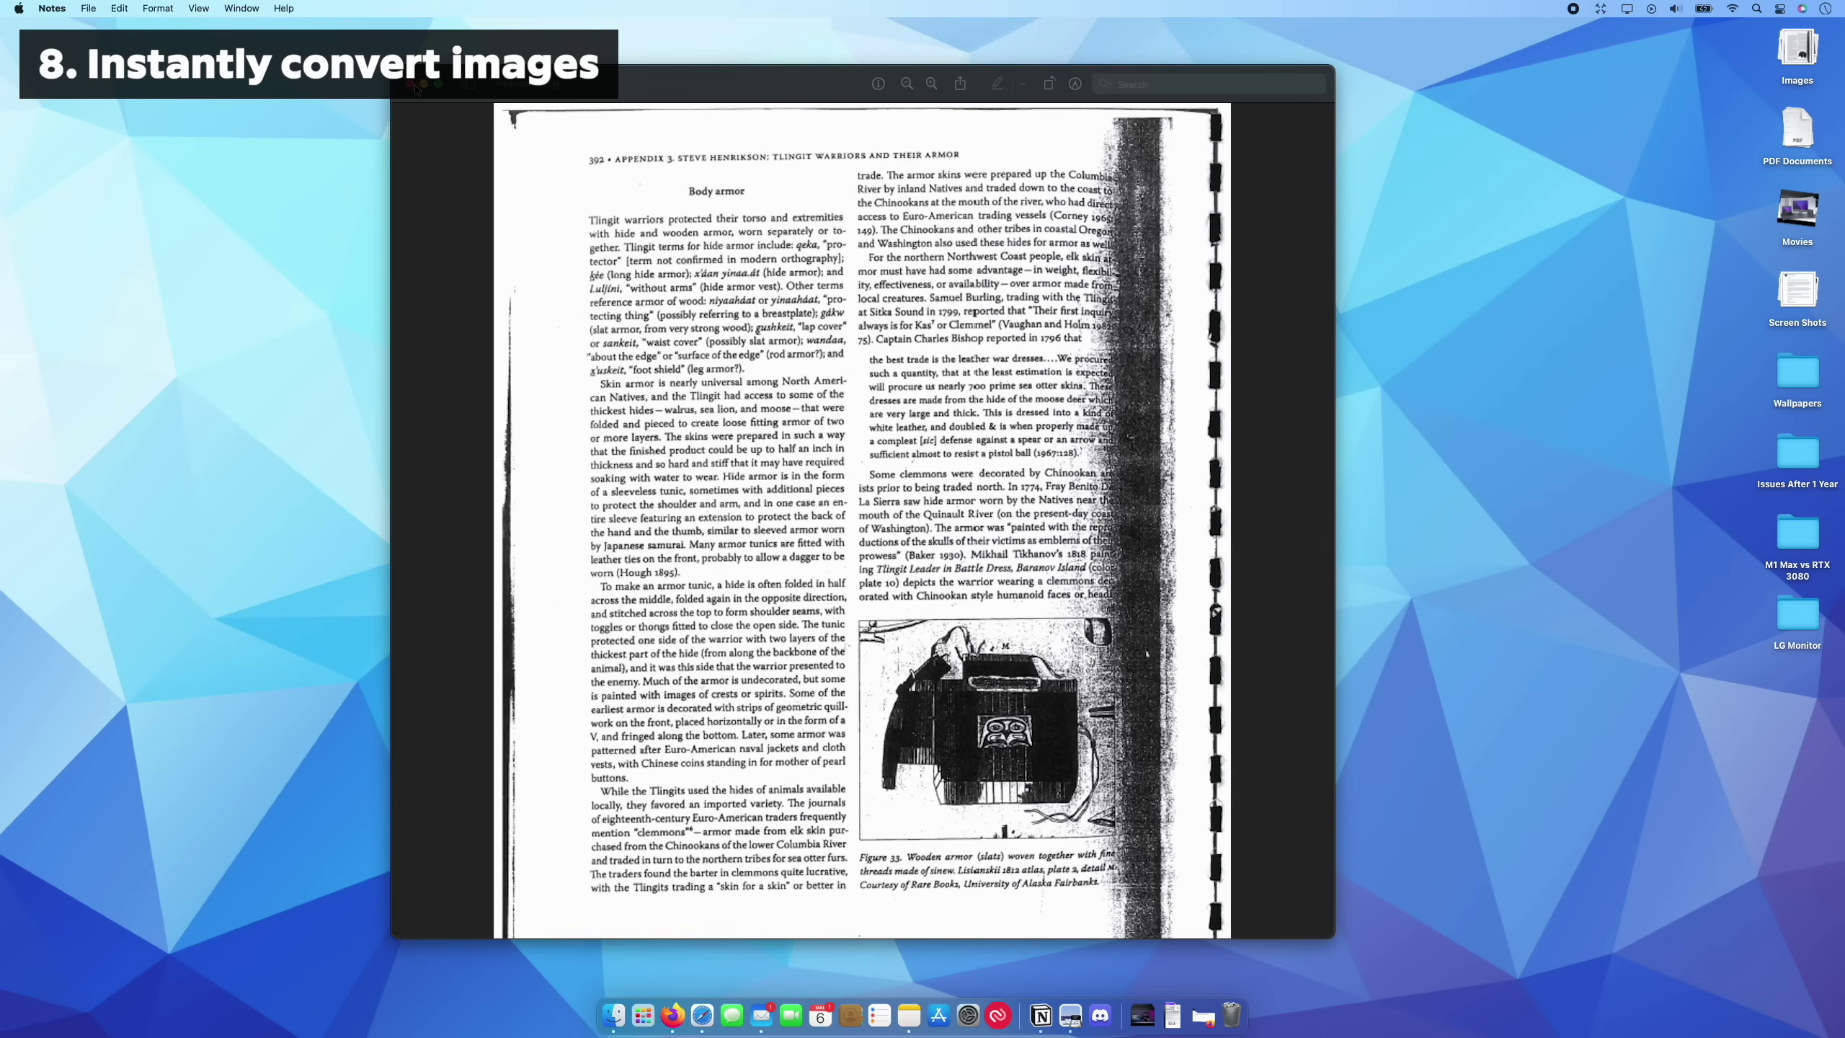
left_click(411, 85)
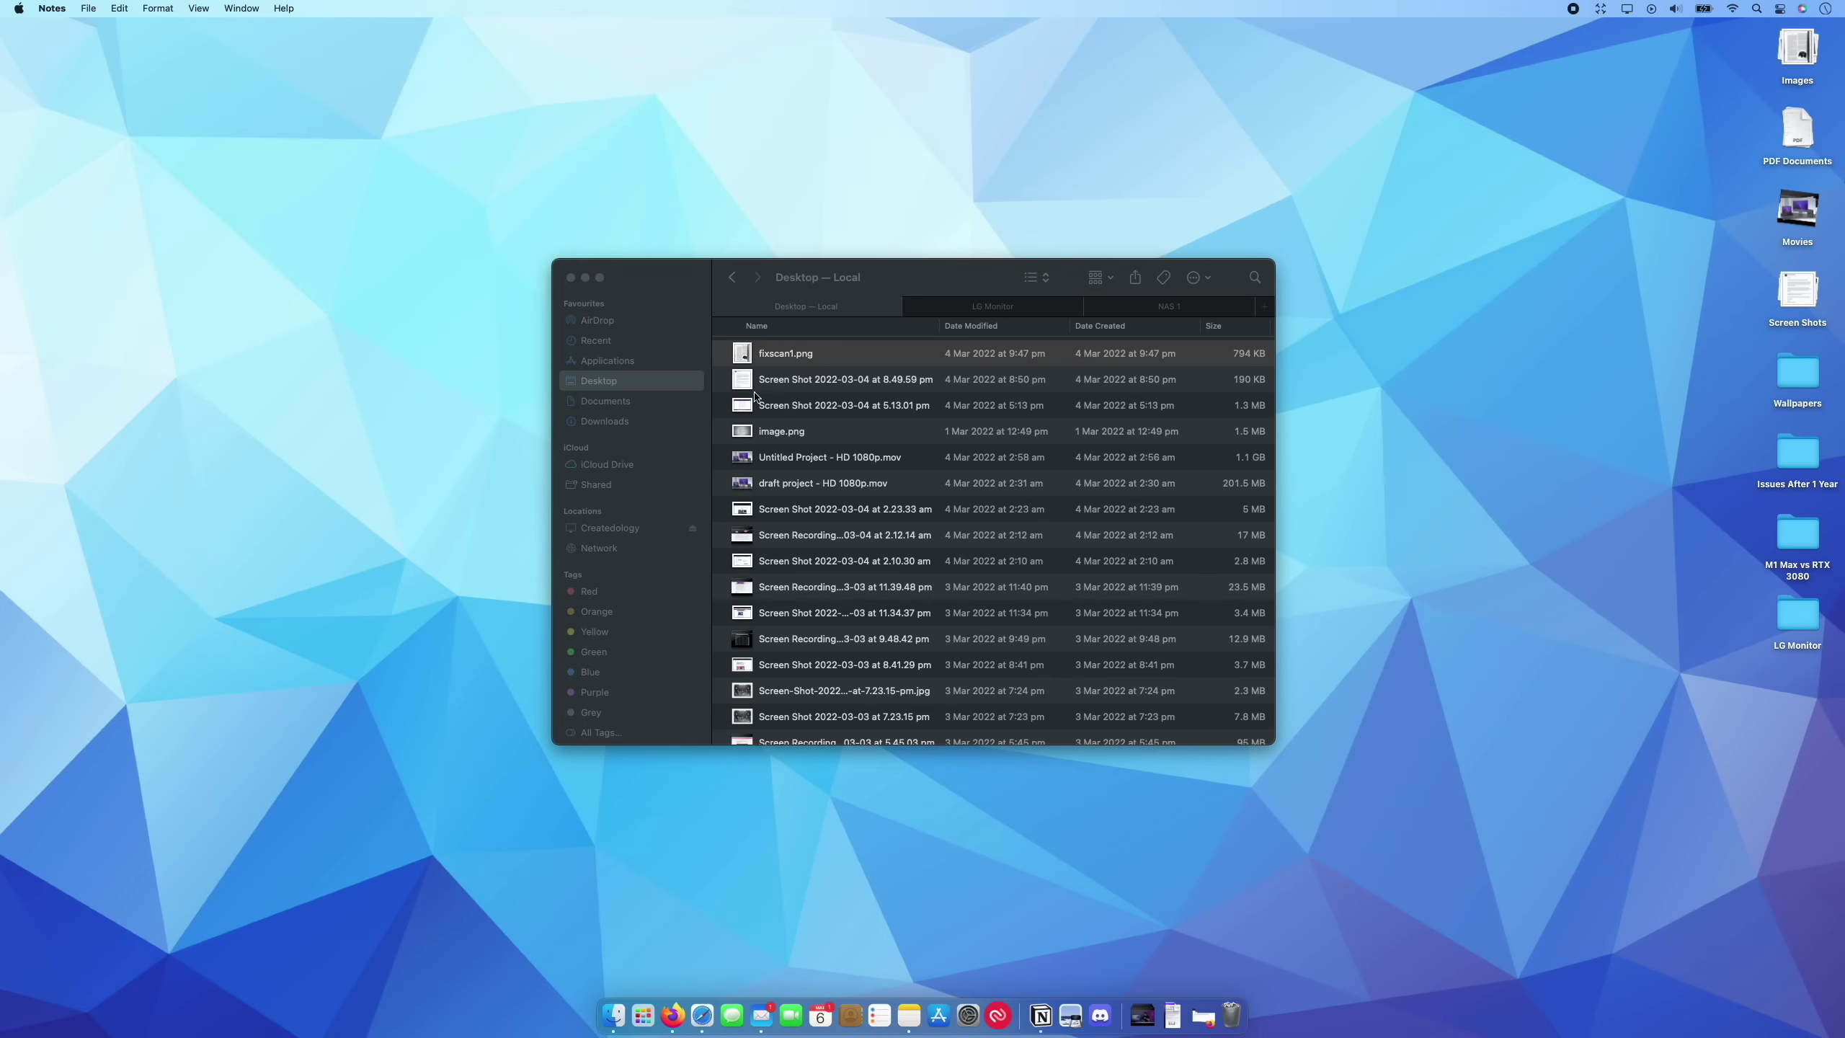
left_click(839, 359)
left_click_drag(822, 356, 679, 190)
double_click(804, 356)
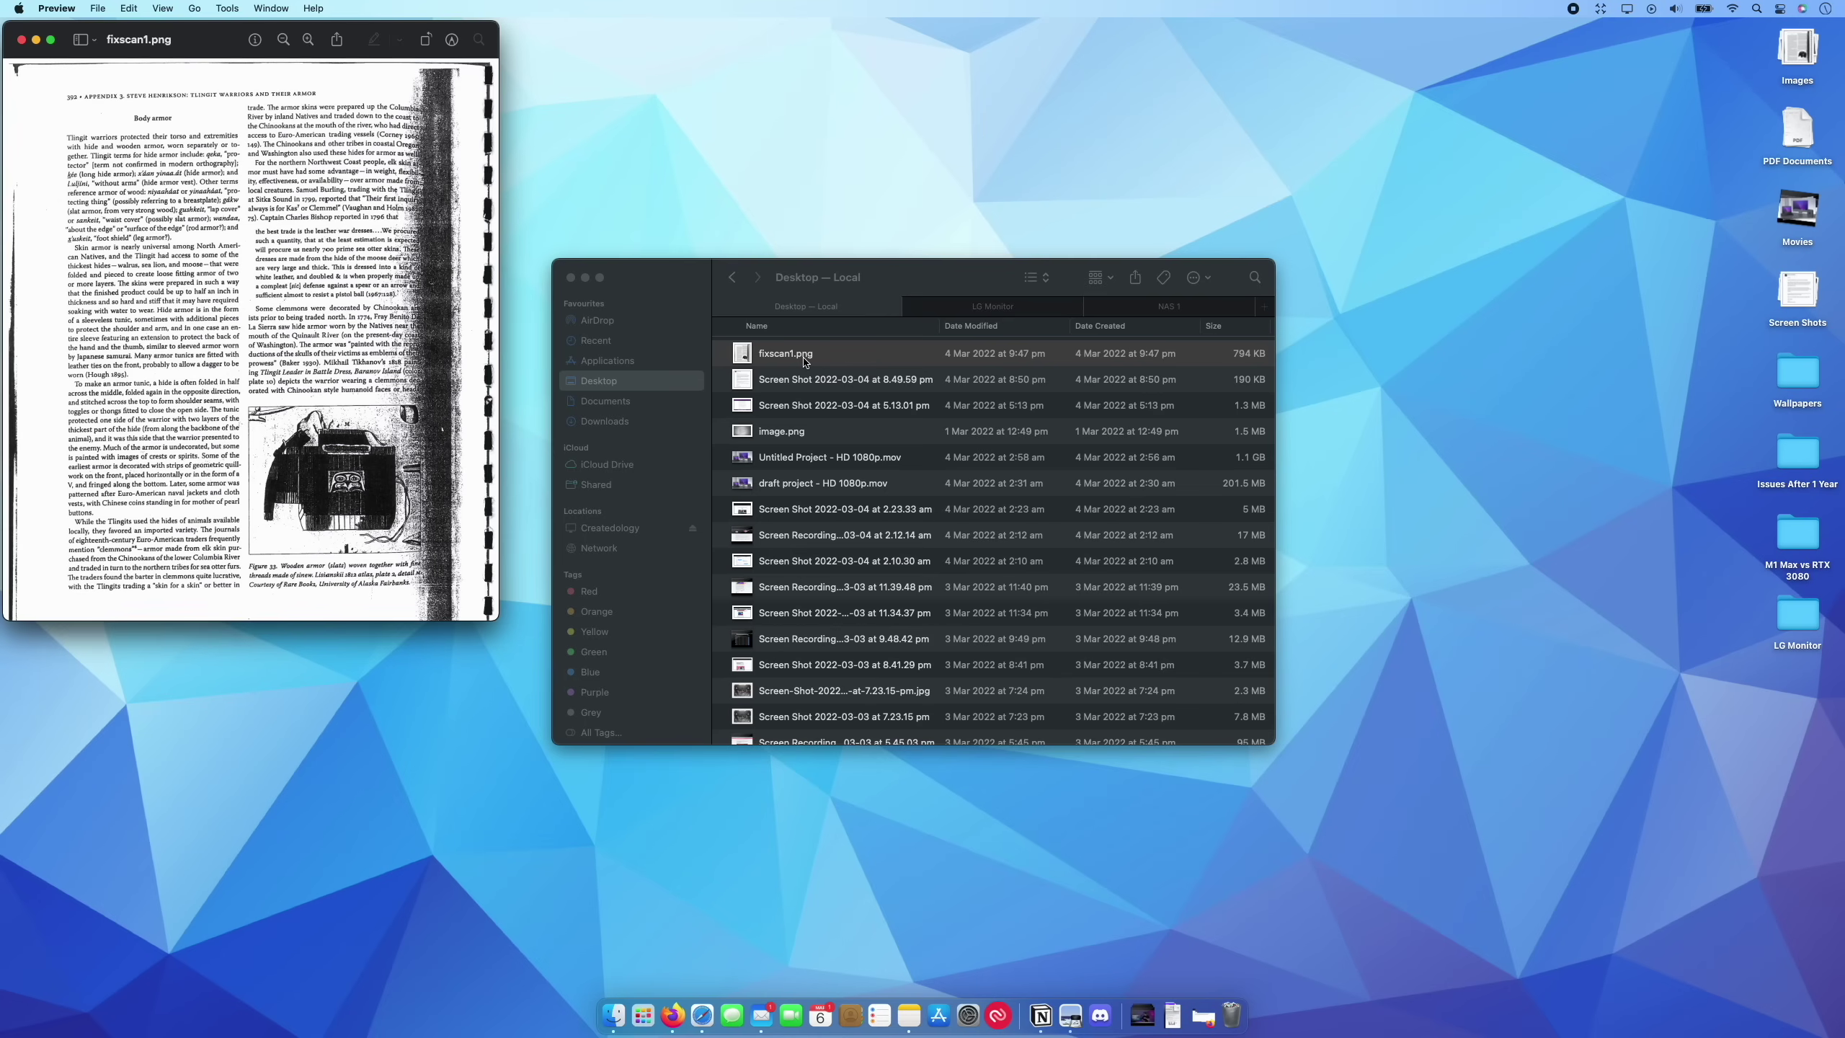
key("super+q")
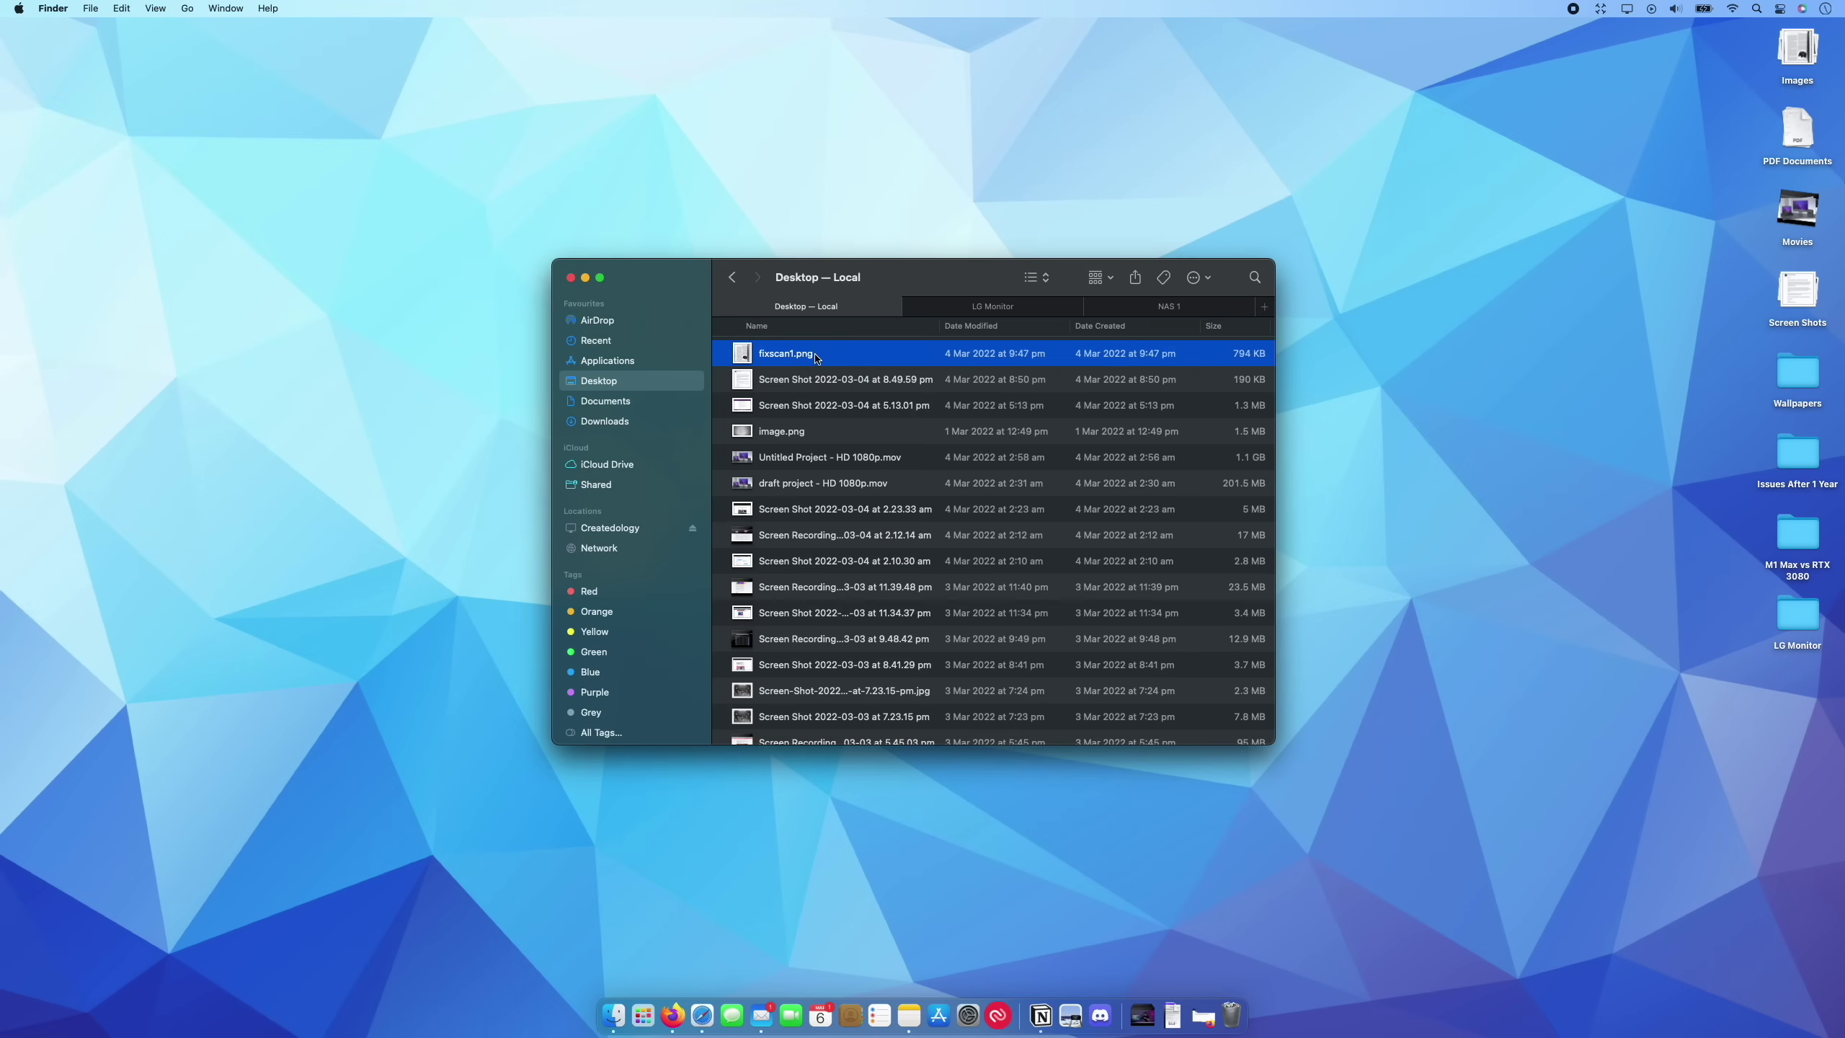
Set up Convert Image for fixscan1.png: PNG format, Small (147 KB) size, metadata not preserved
right_click(819, 358)
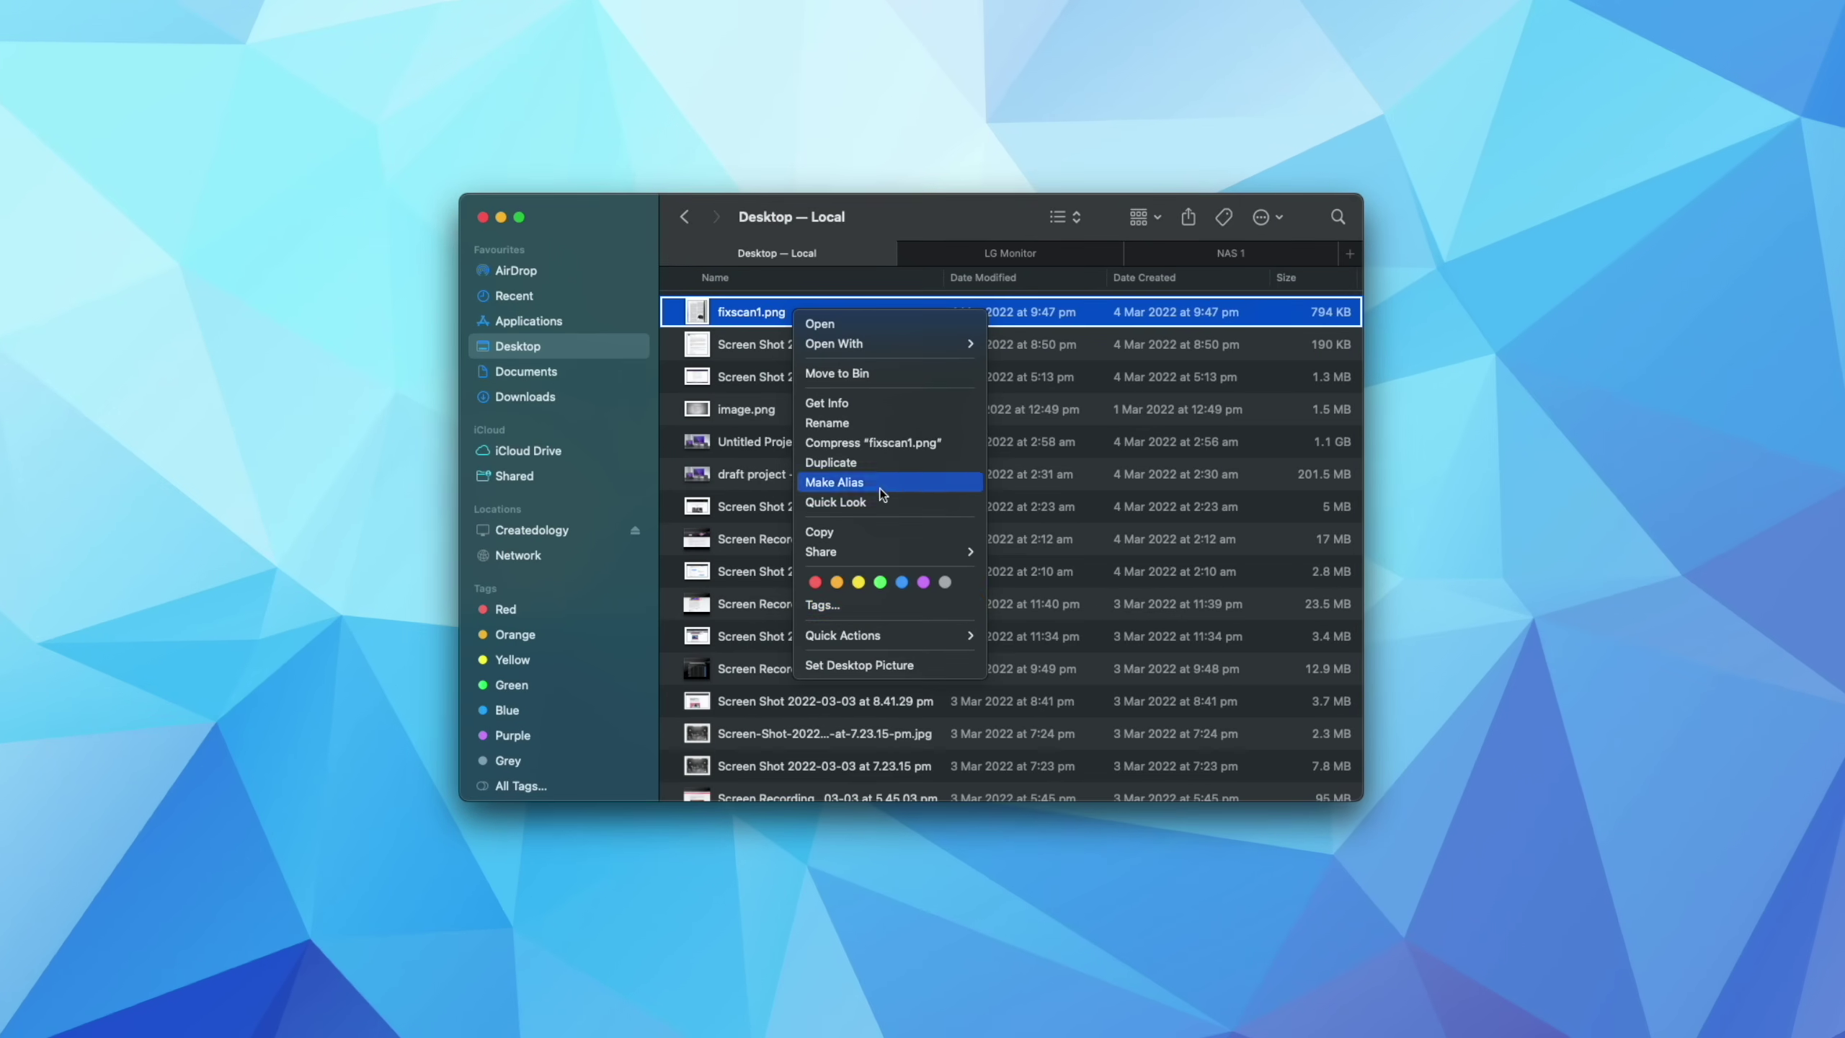
mouse_move(918, 612)
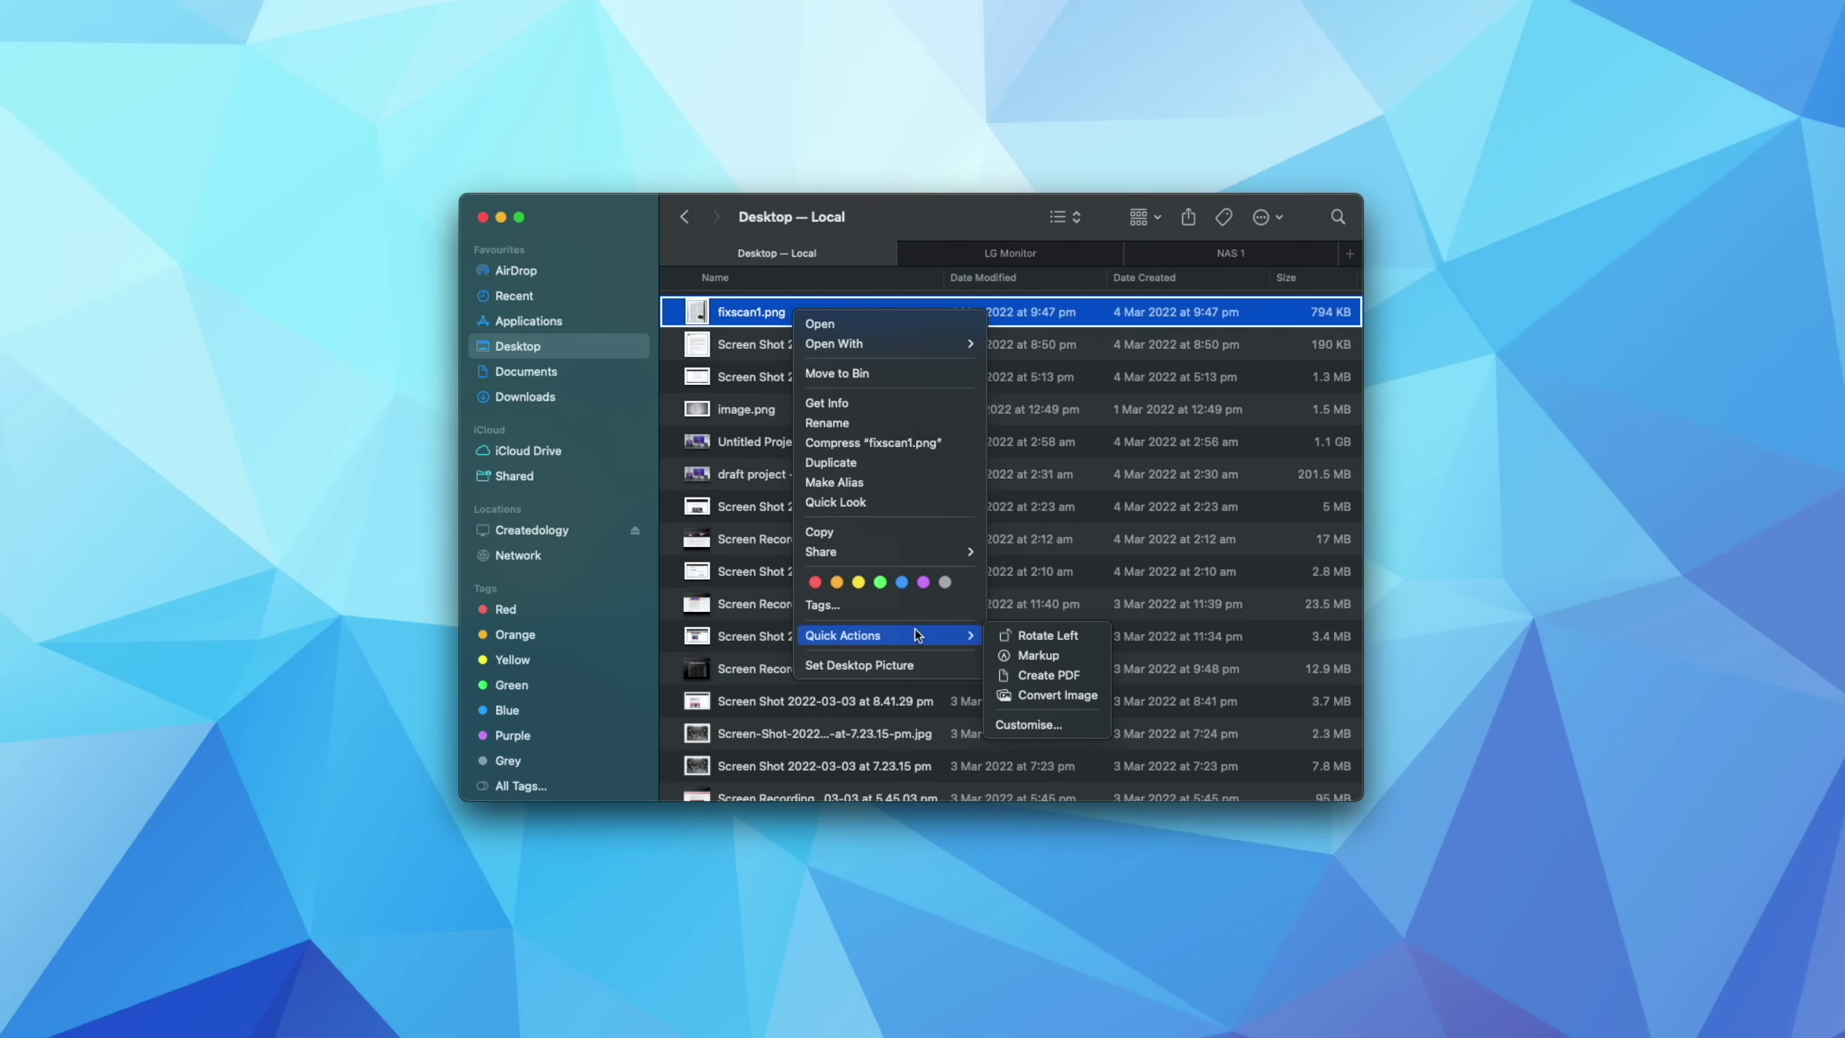
left_click(1047, 697)
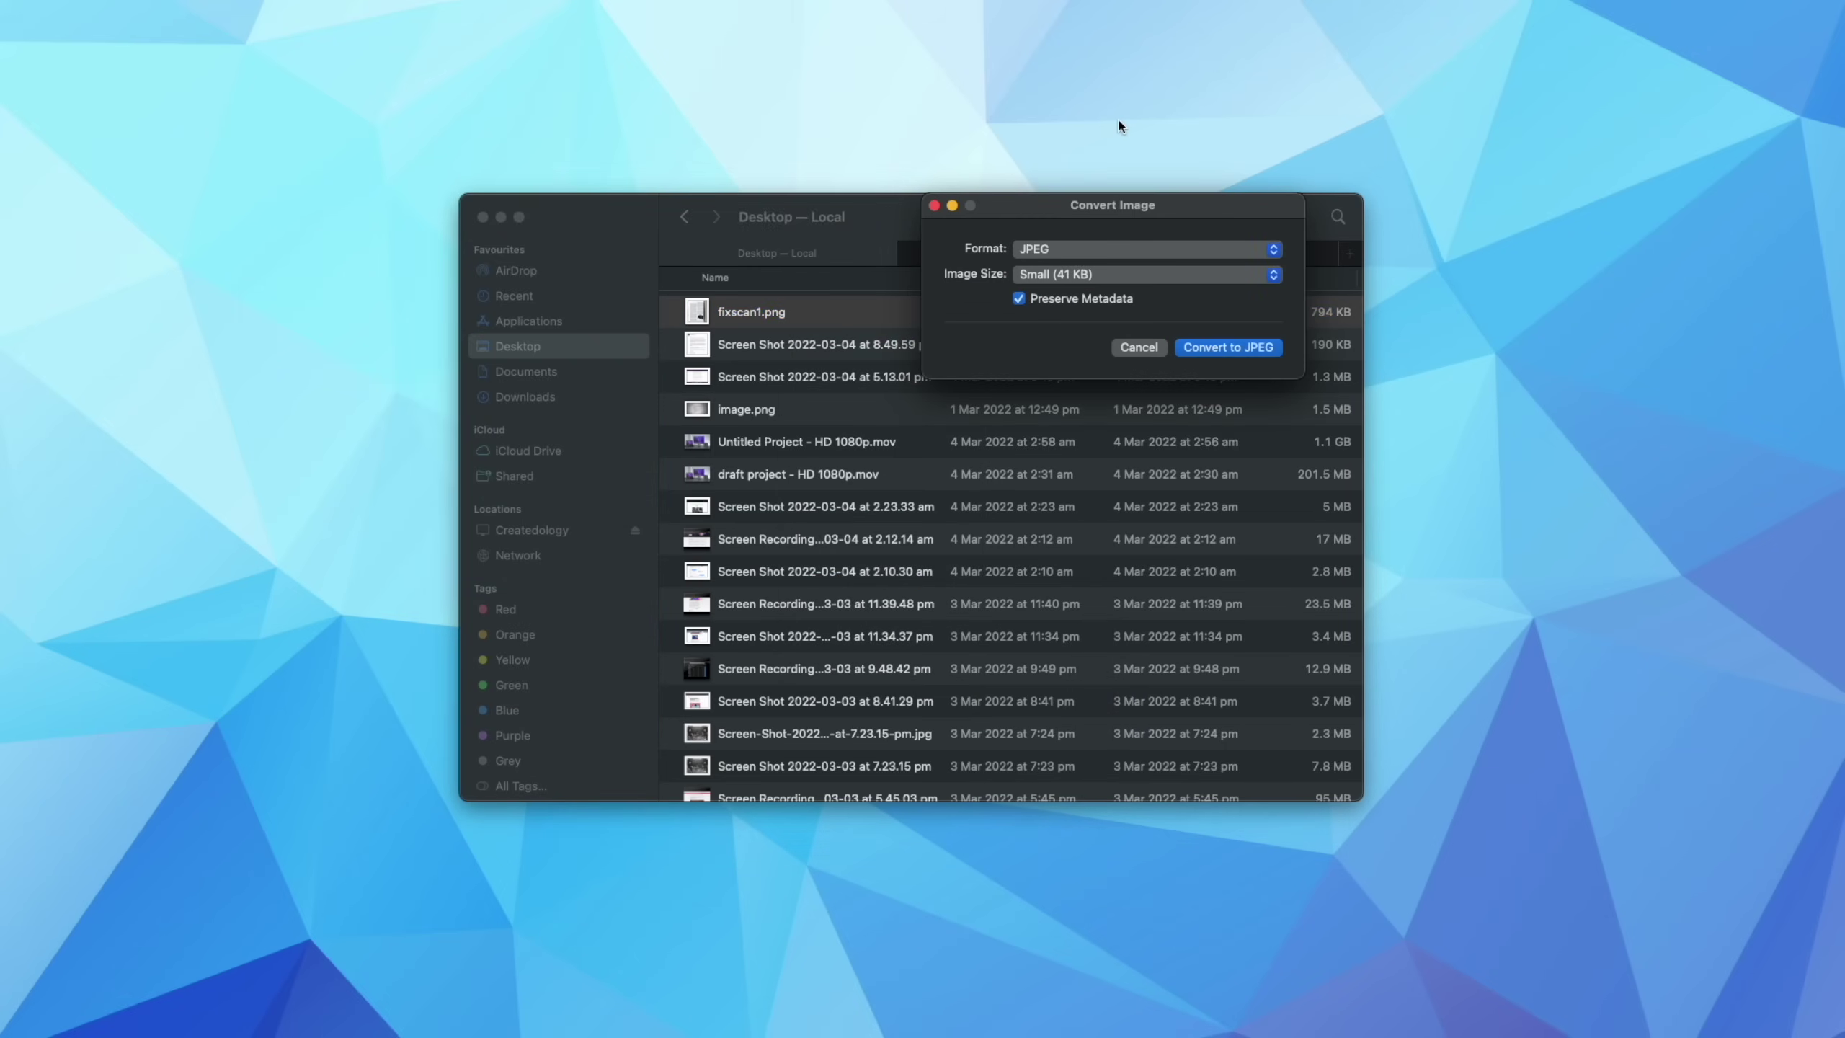
left_click(1133, 245)
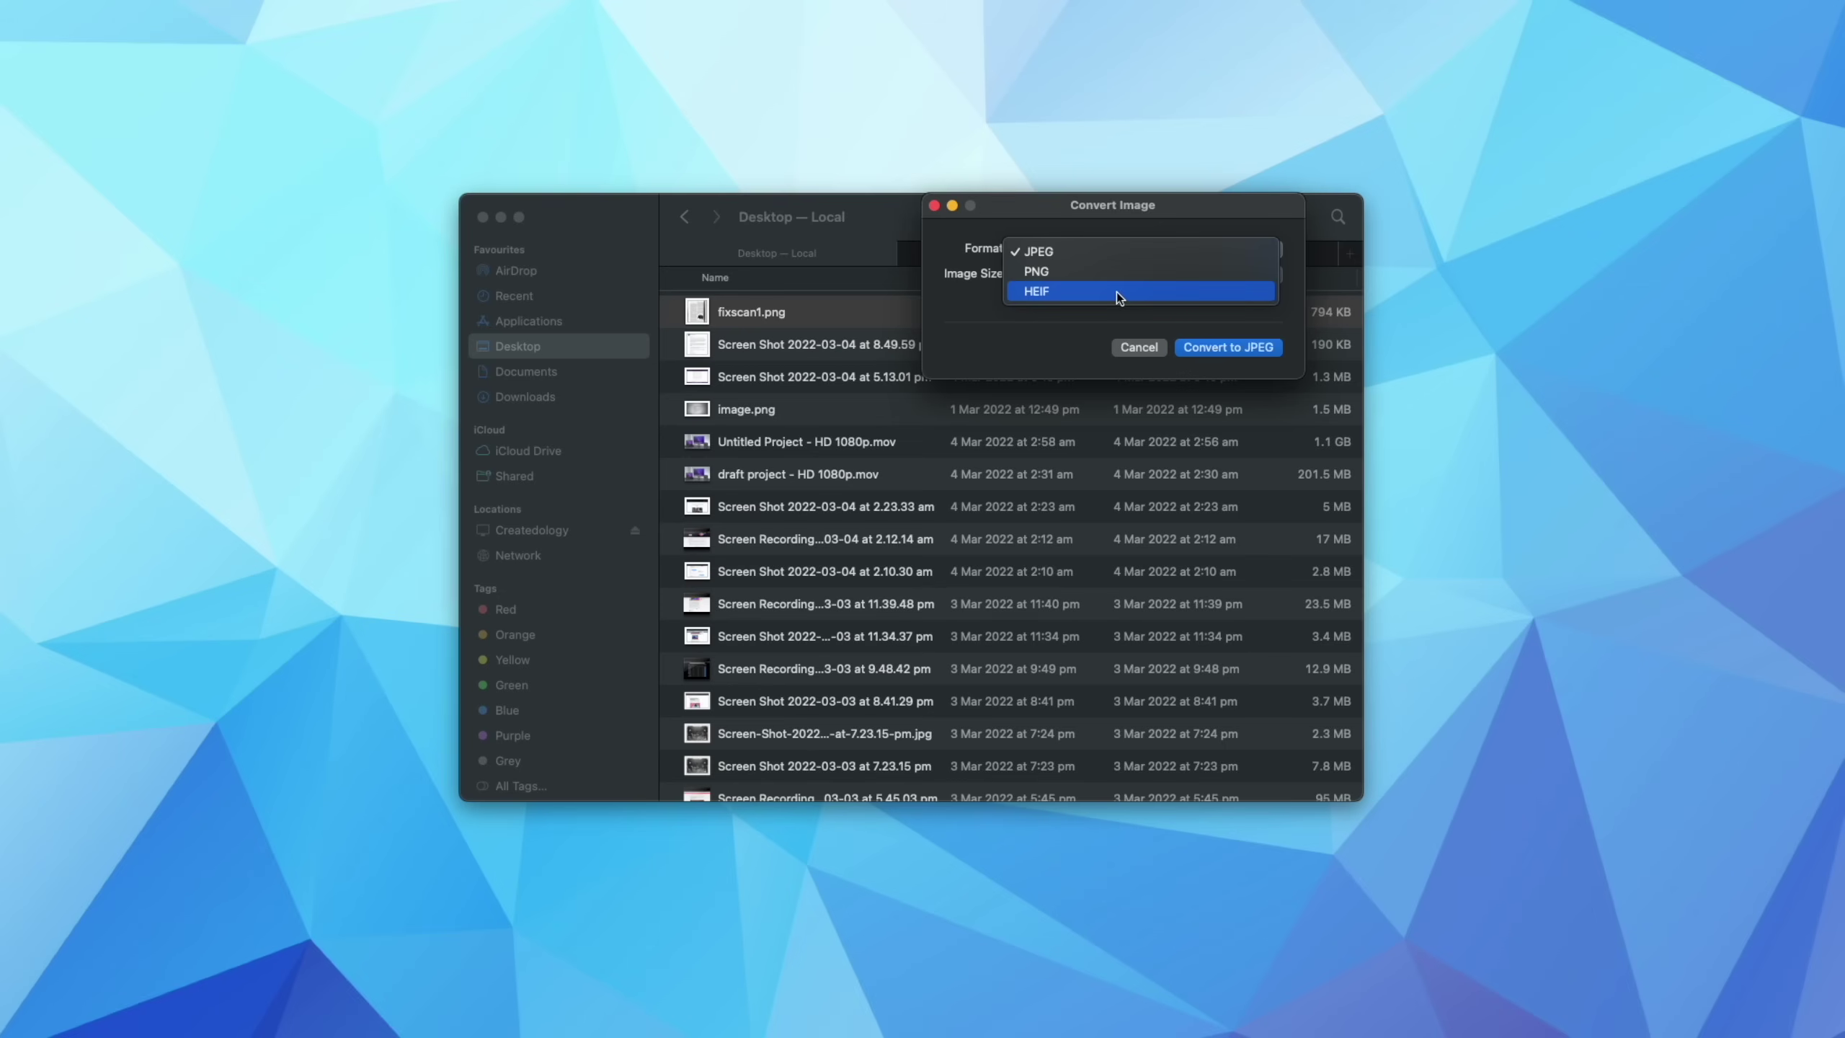
left_click(1115, 271)
left_click(1093, 251)
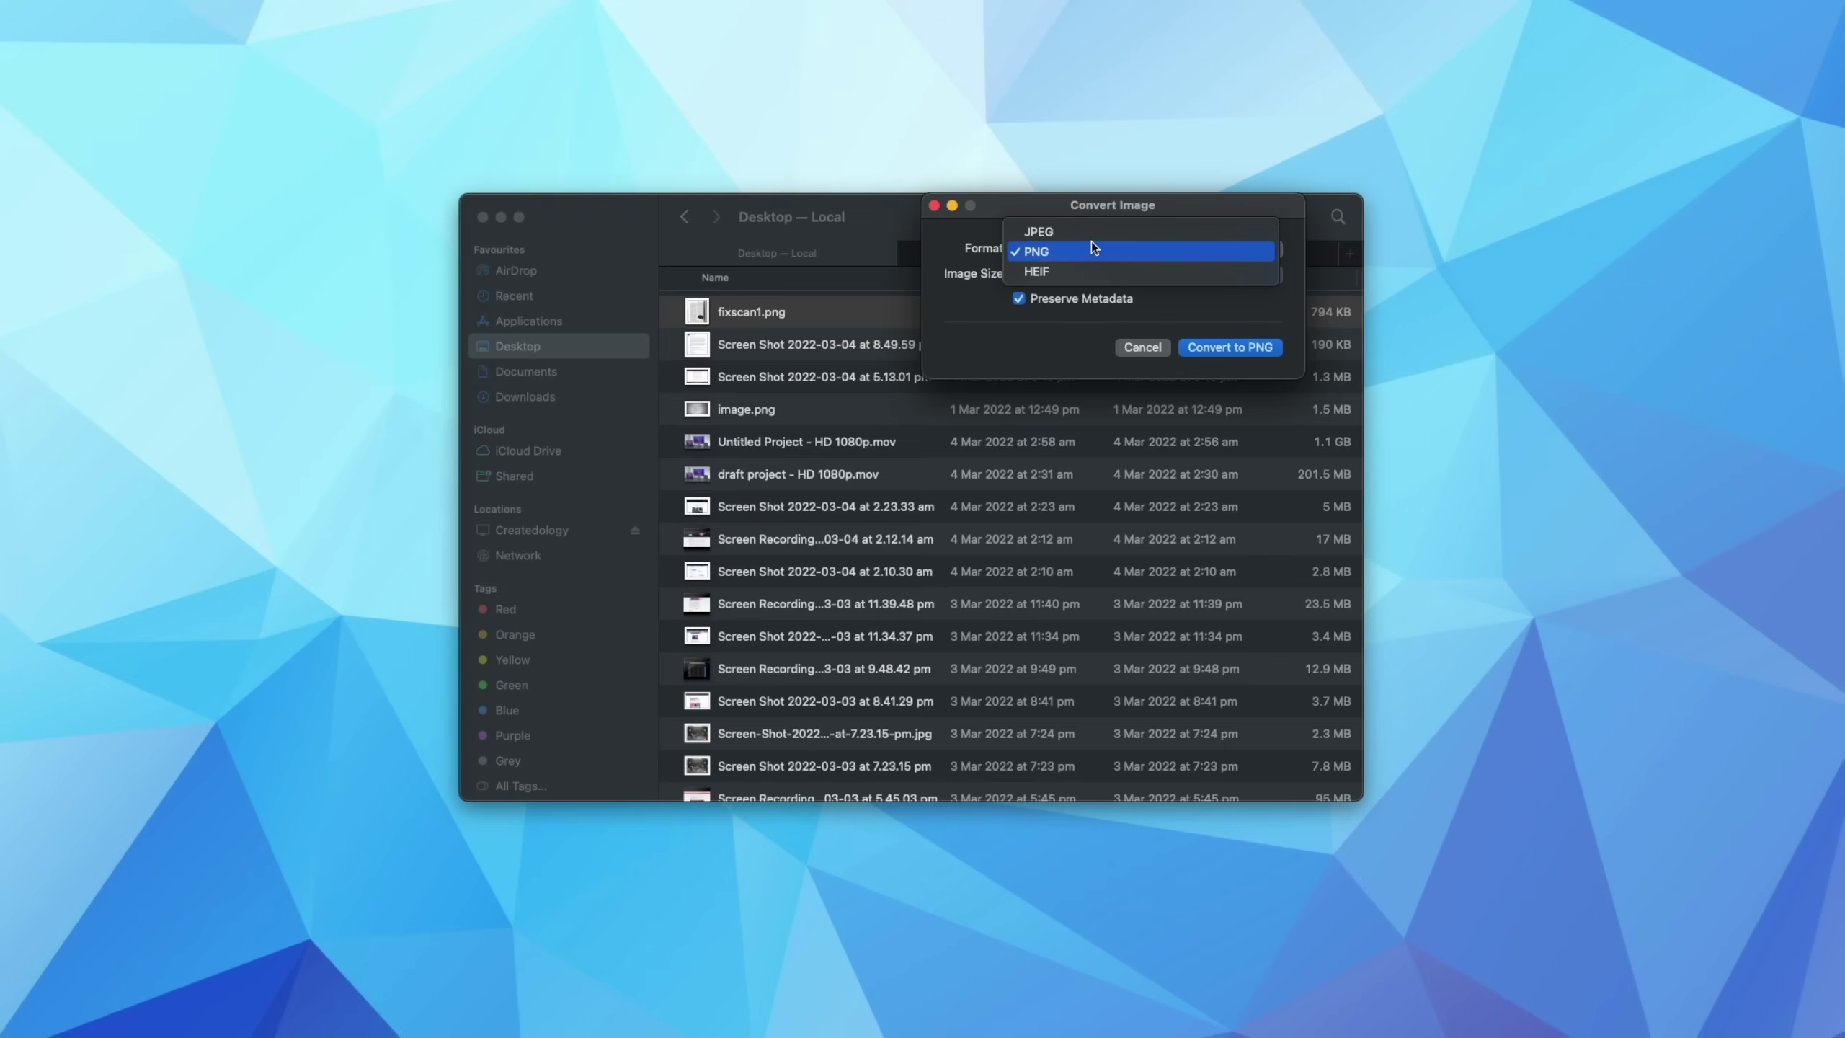
left_click(1091, 251)
left_click(1095, 276)
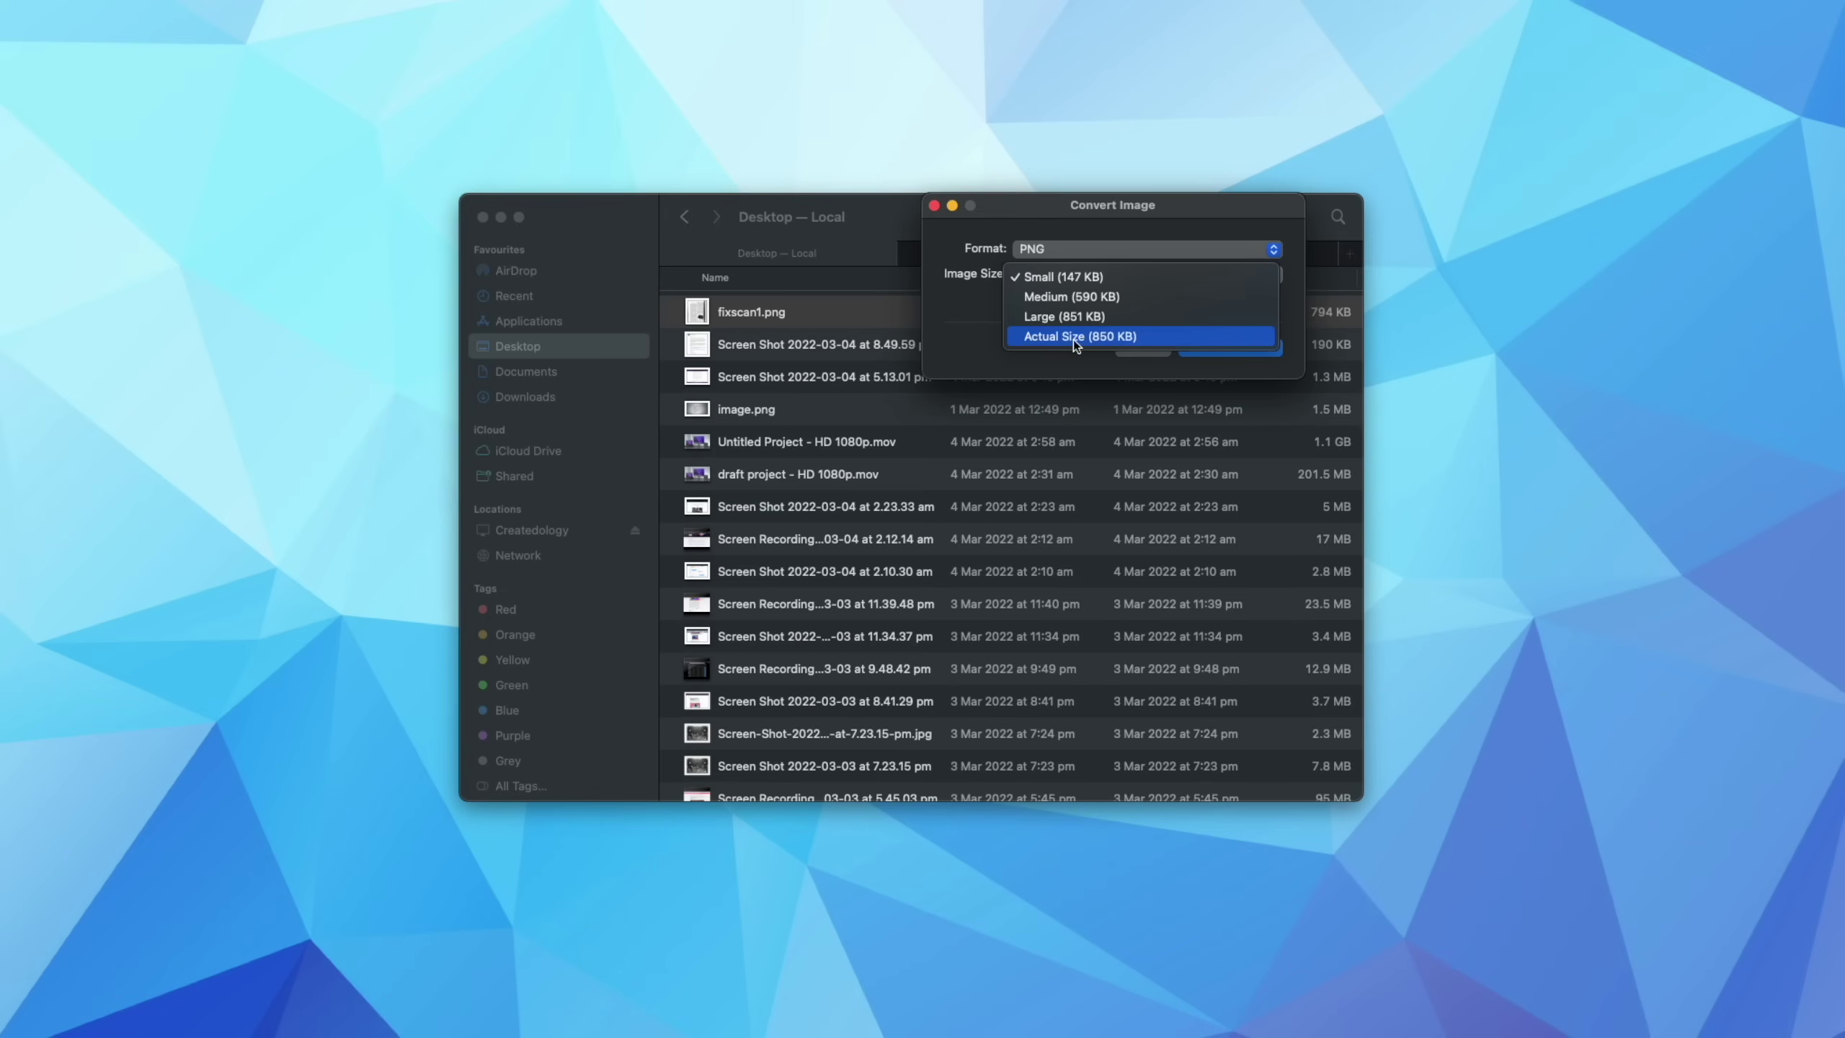
left_click(1061, 284)
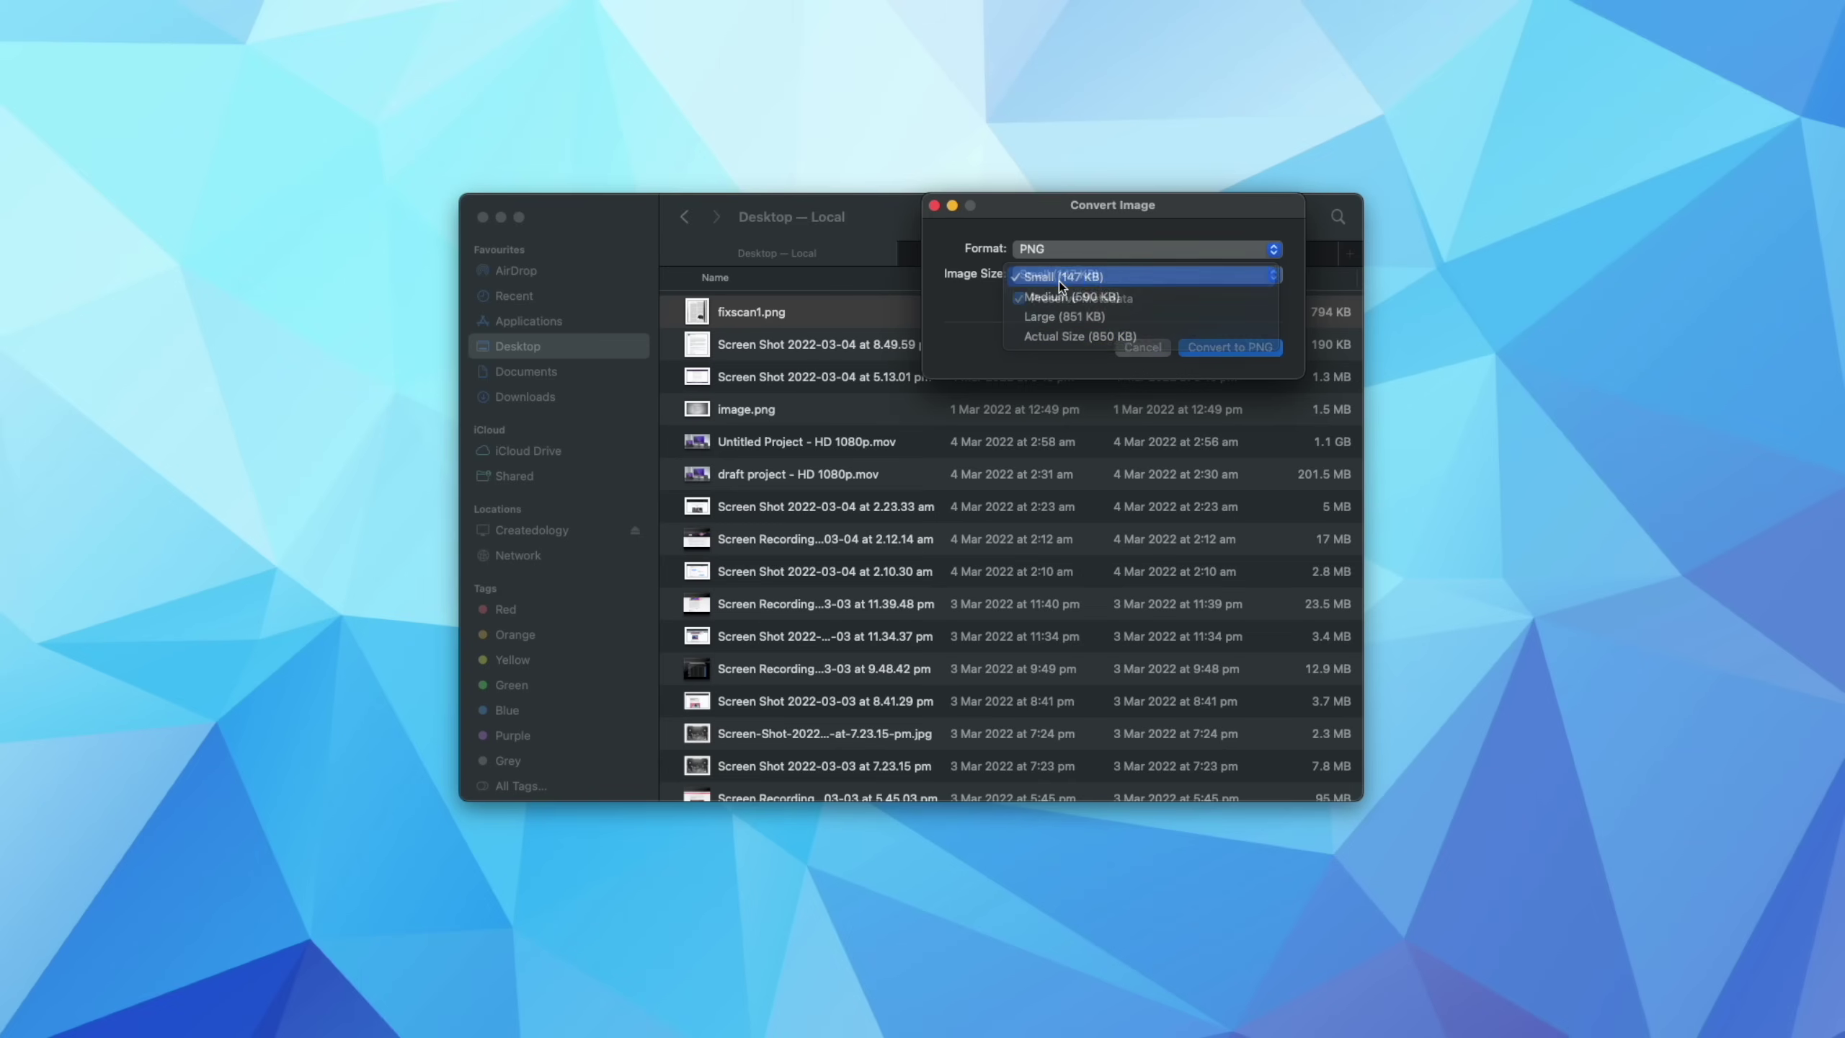
left_click(1019, 299)
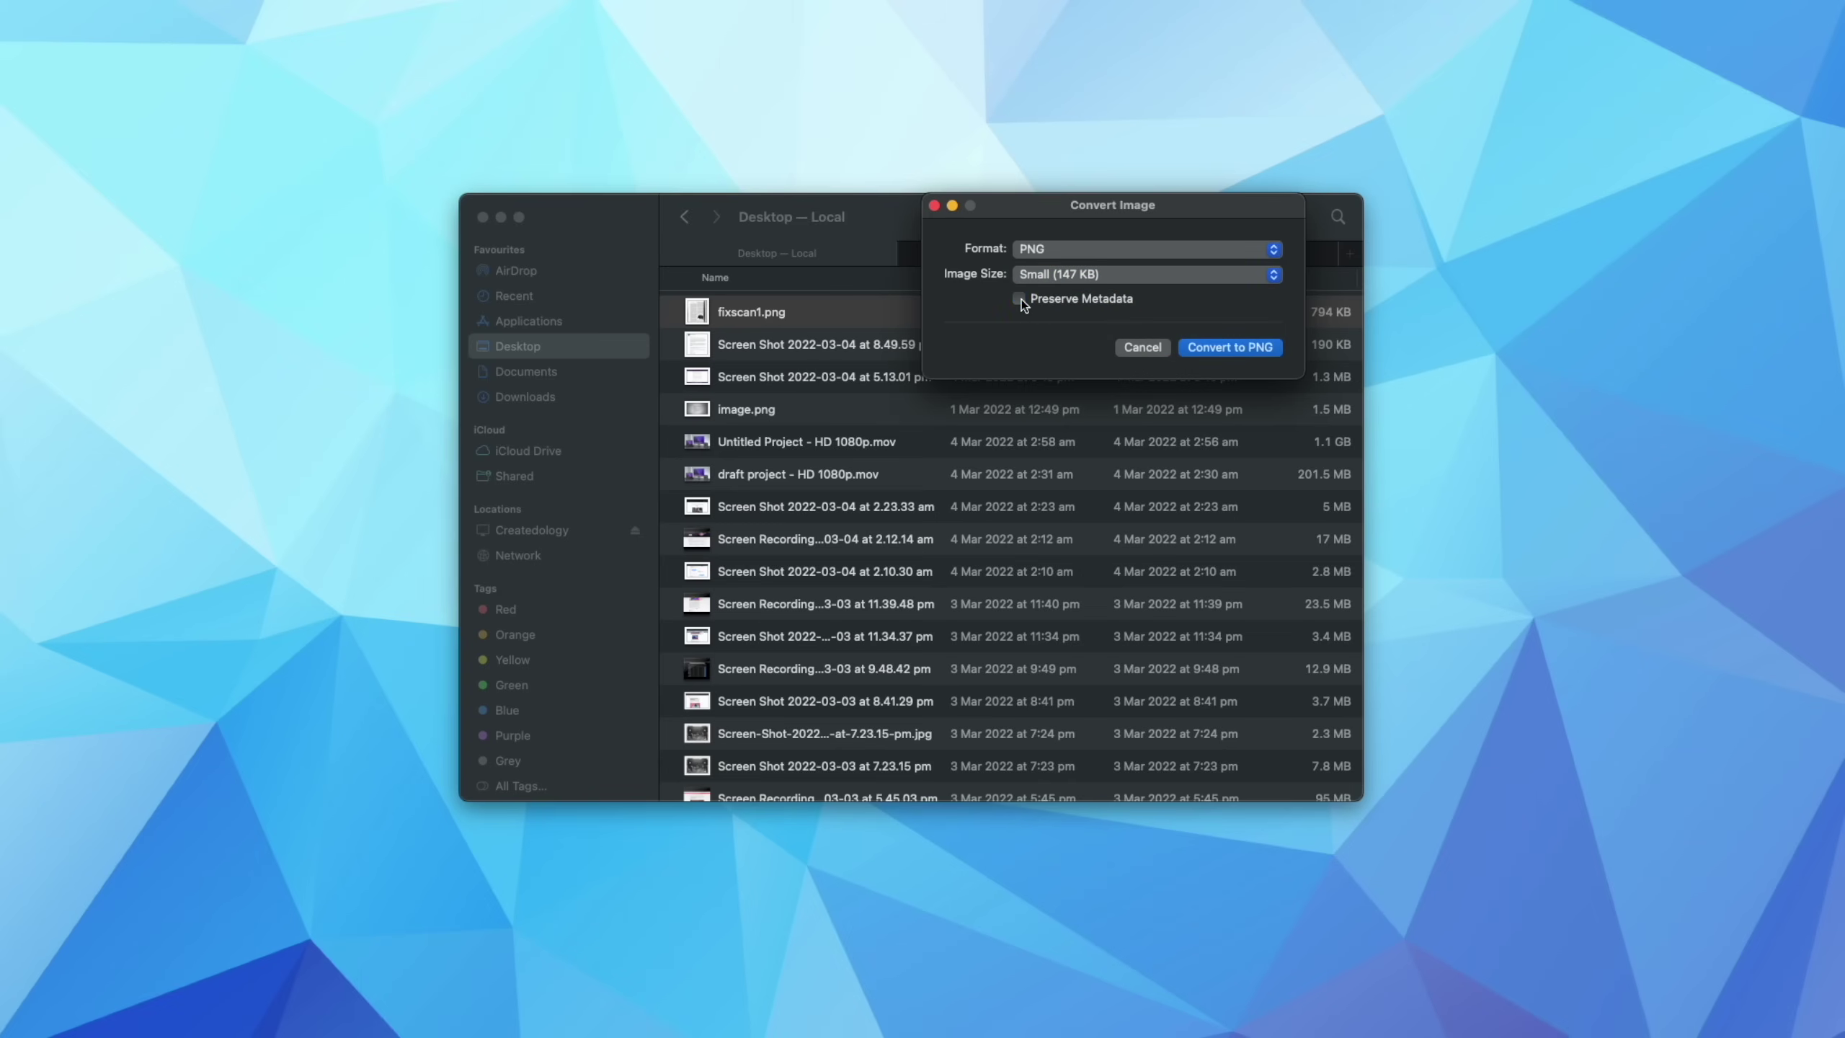
Convert it, keep the name fixscan1 Small.png, and compare its size with the original
left_click(1221, 350)
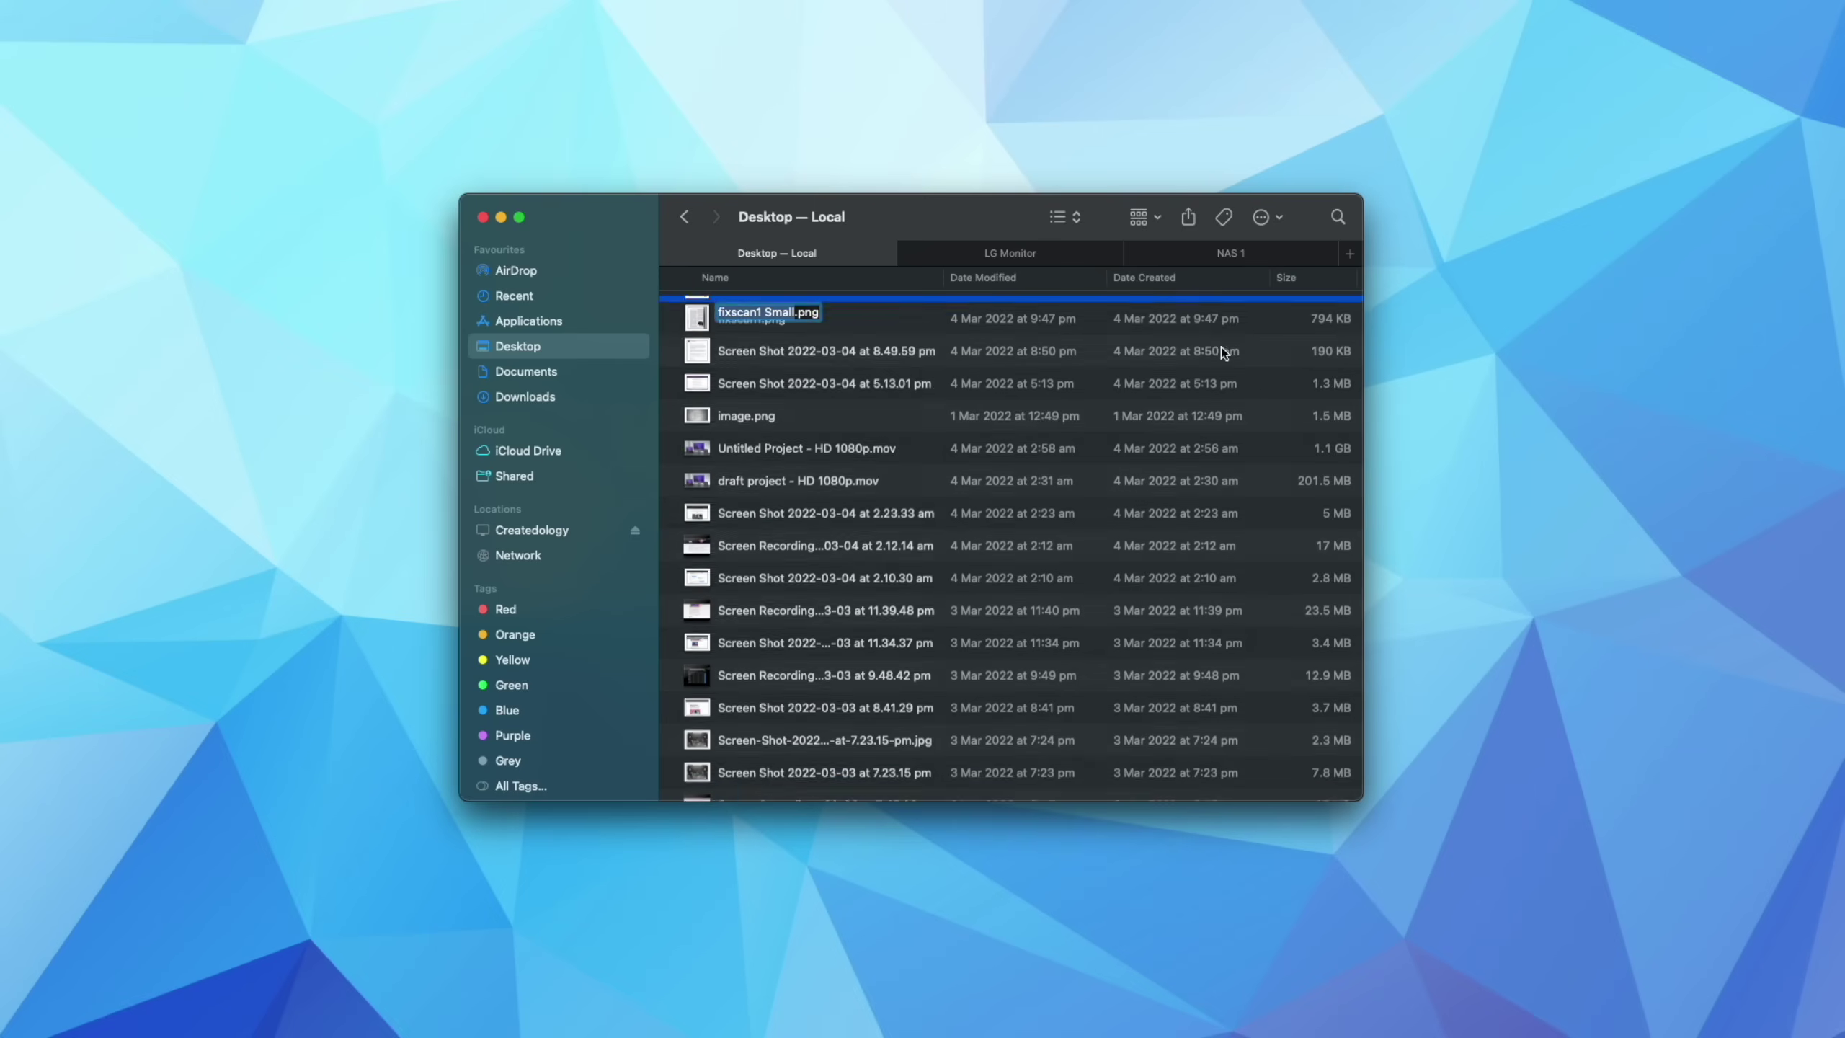
key("Return")
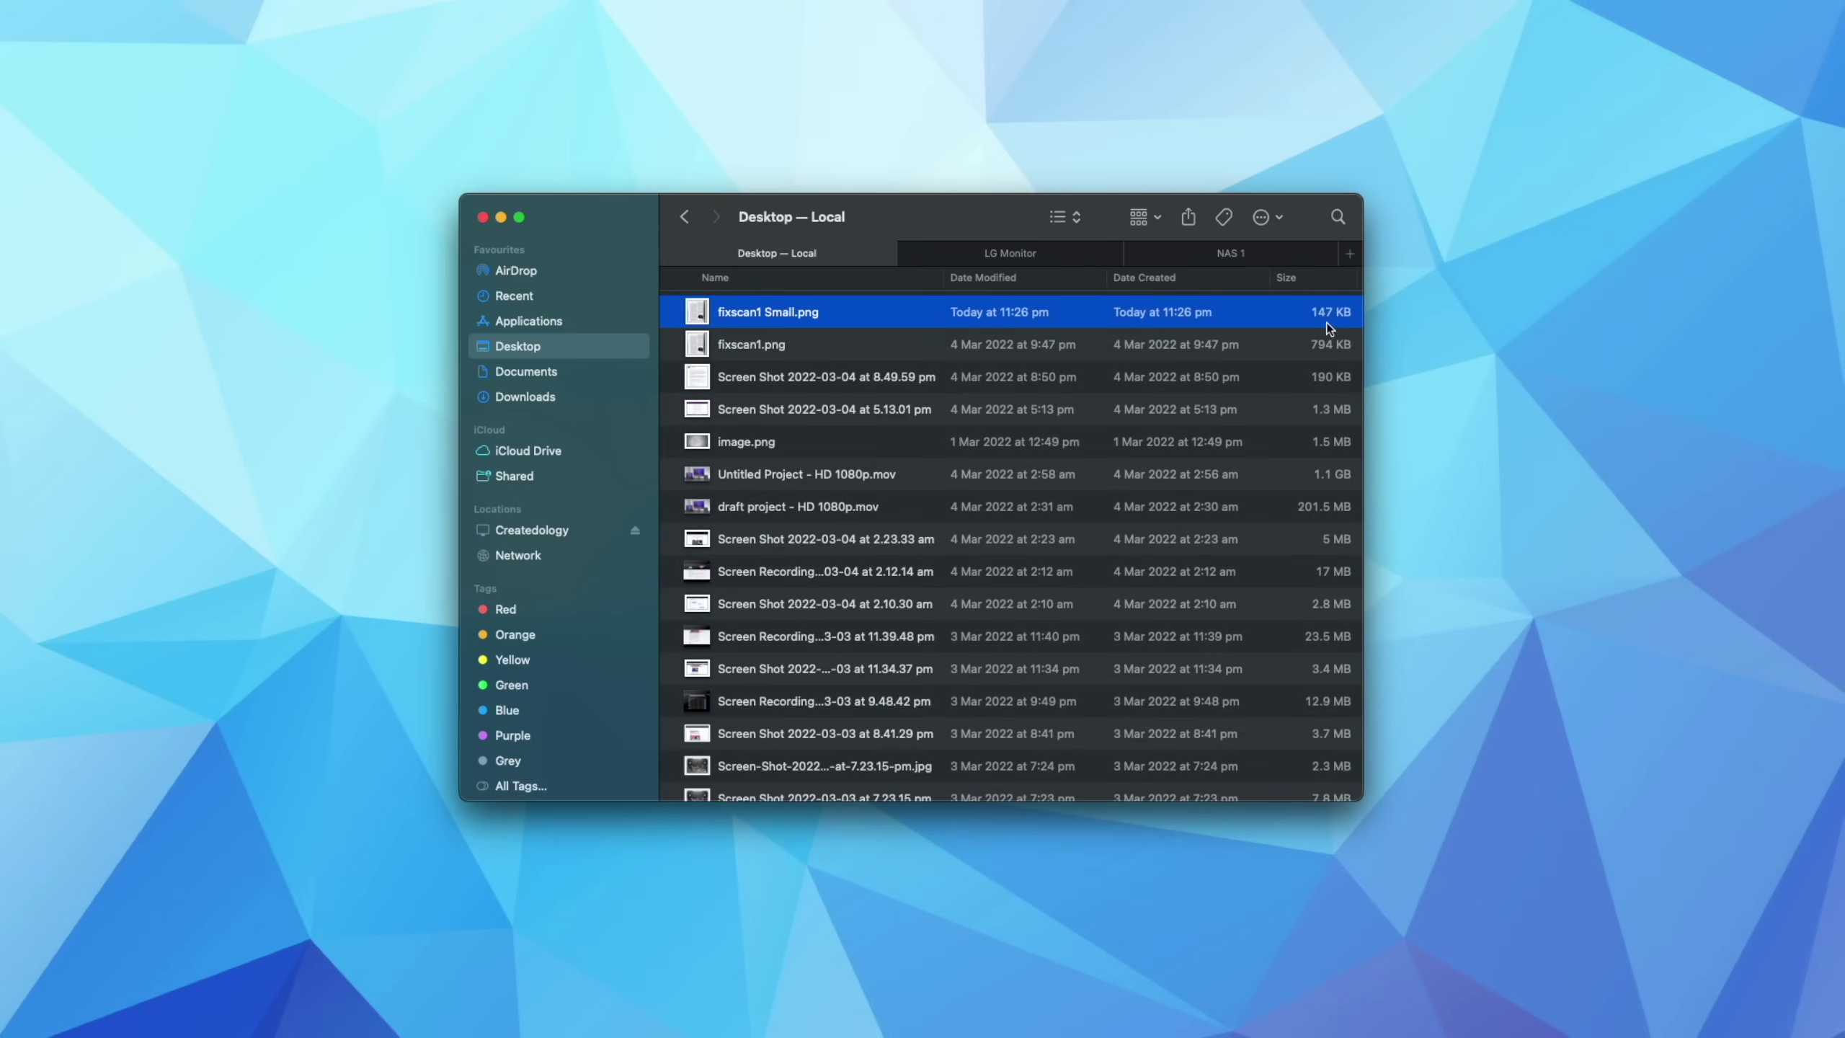
left_click(793, 346)
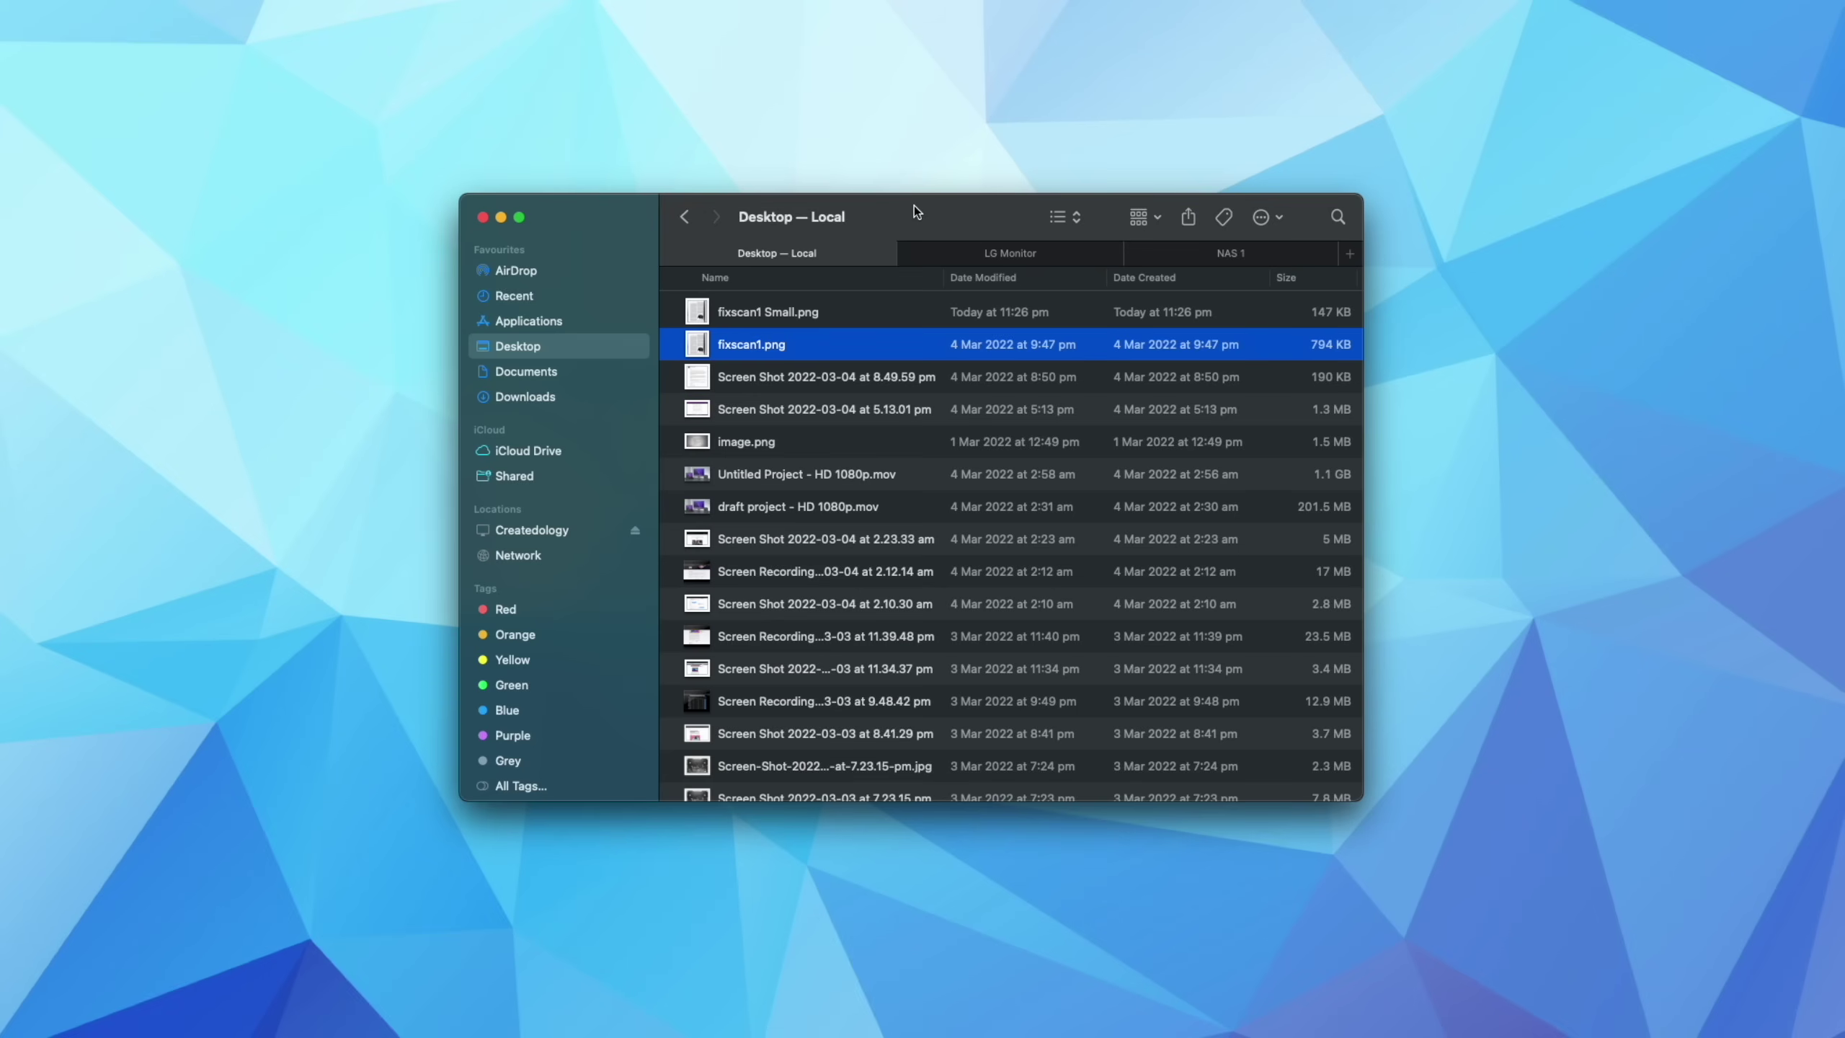
left_click(549, 374)
Open file-example_PDF_1MB.pdf from Downloads in Preview and centre its window on screen
left_click(535, 397)
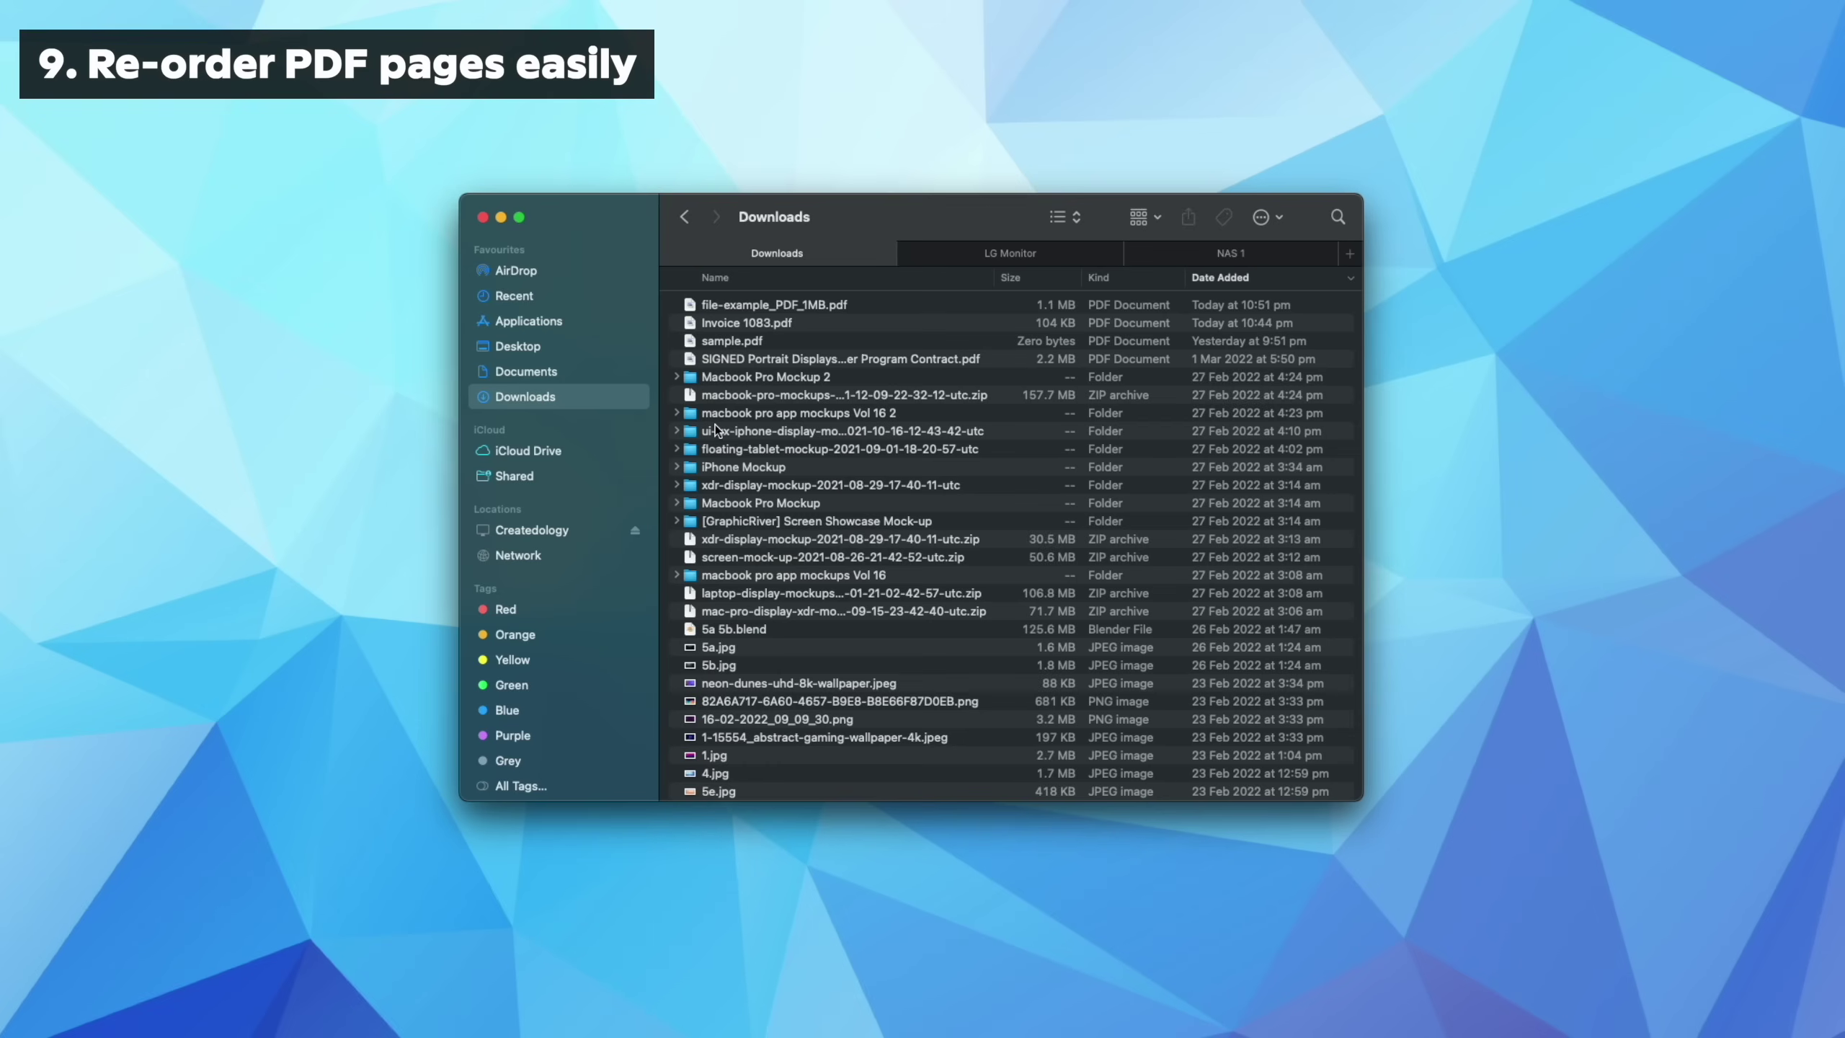
double_click(738, 308)
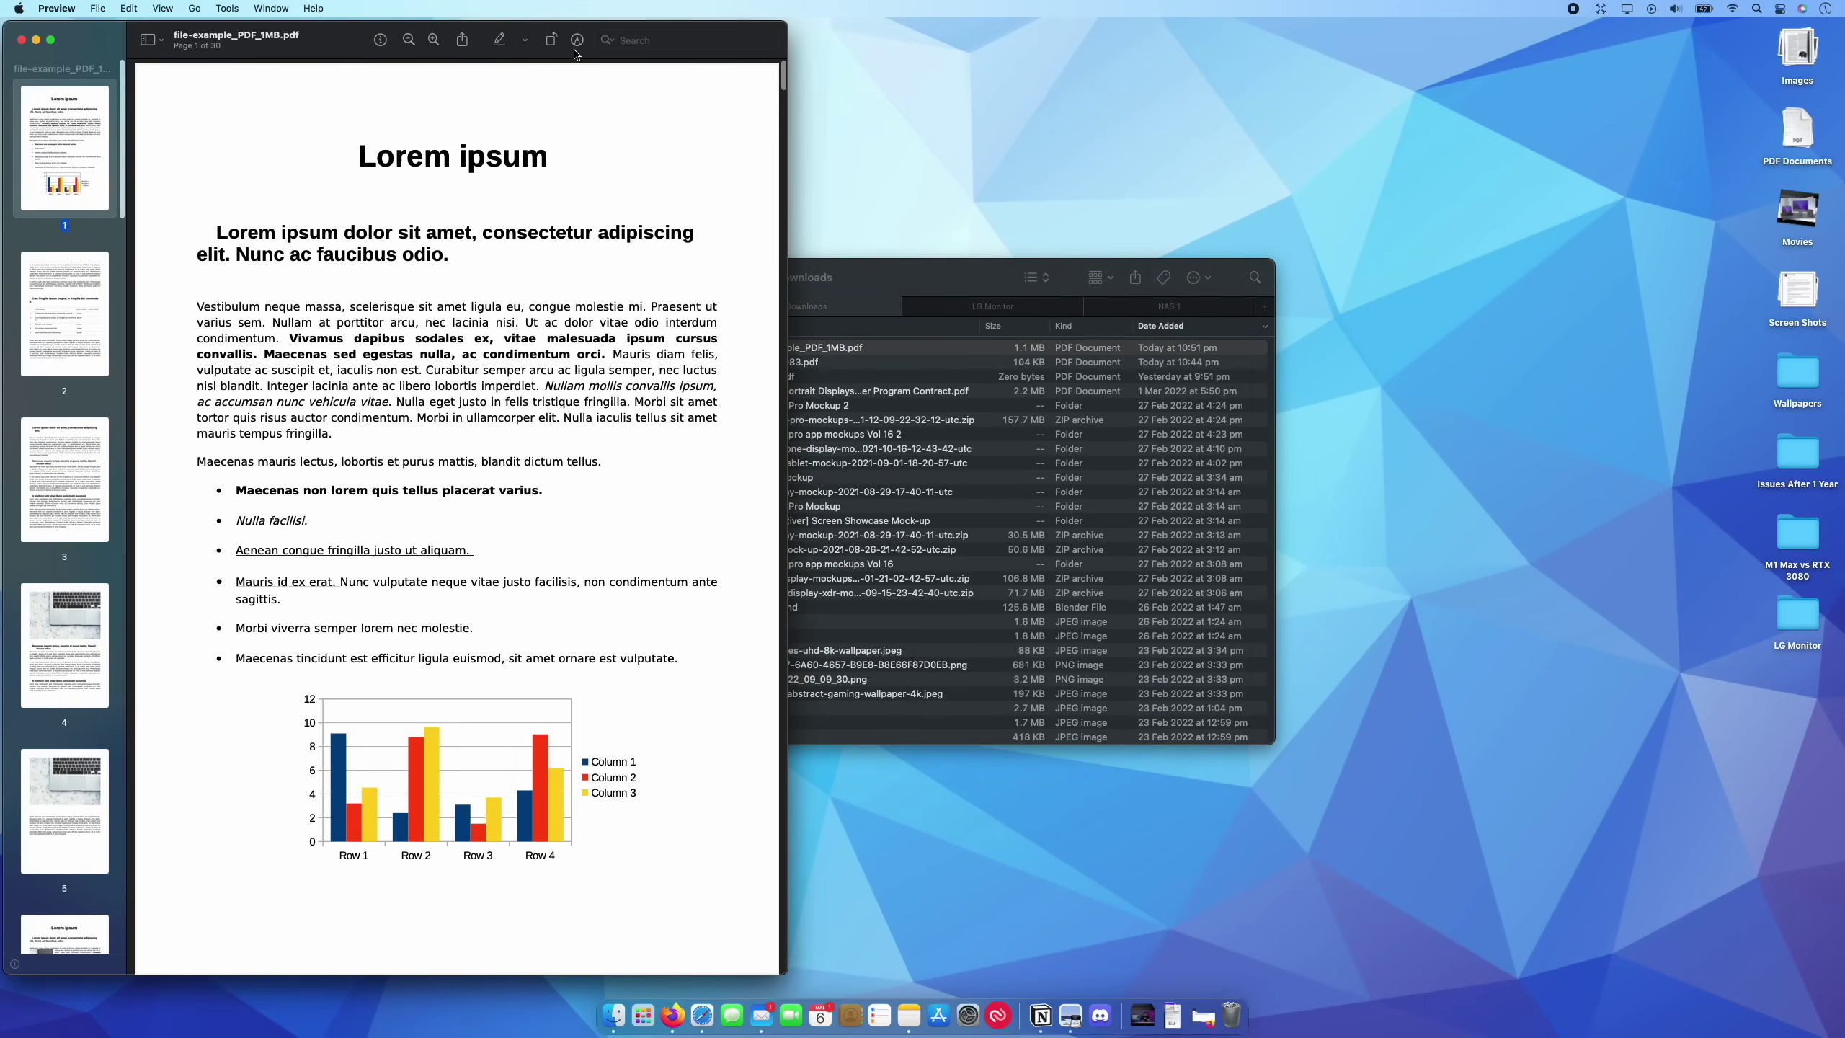
left_click_drag(350, 46, 437, 46)
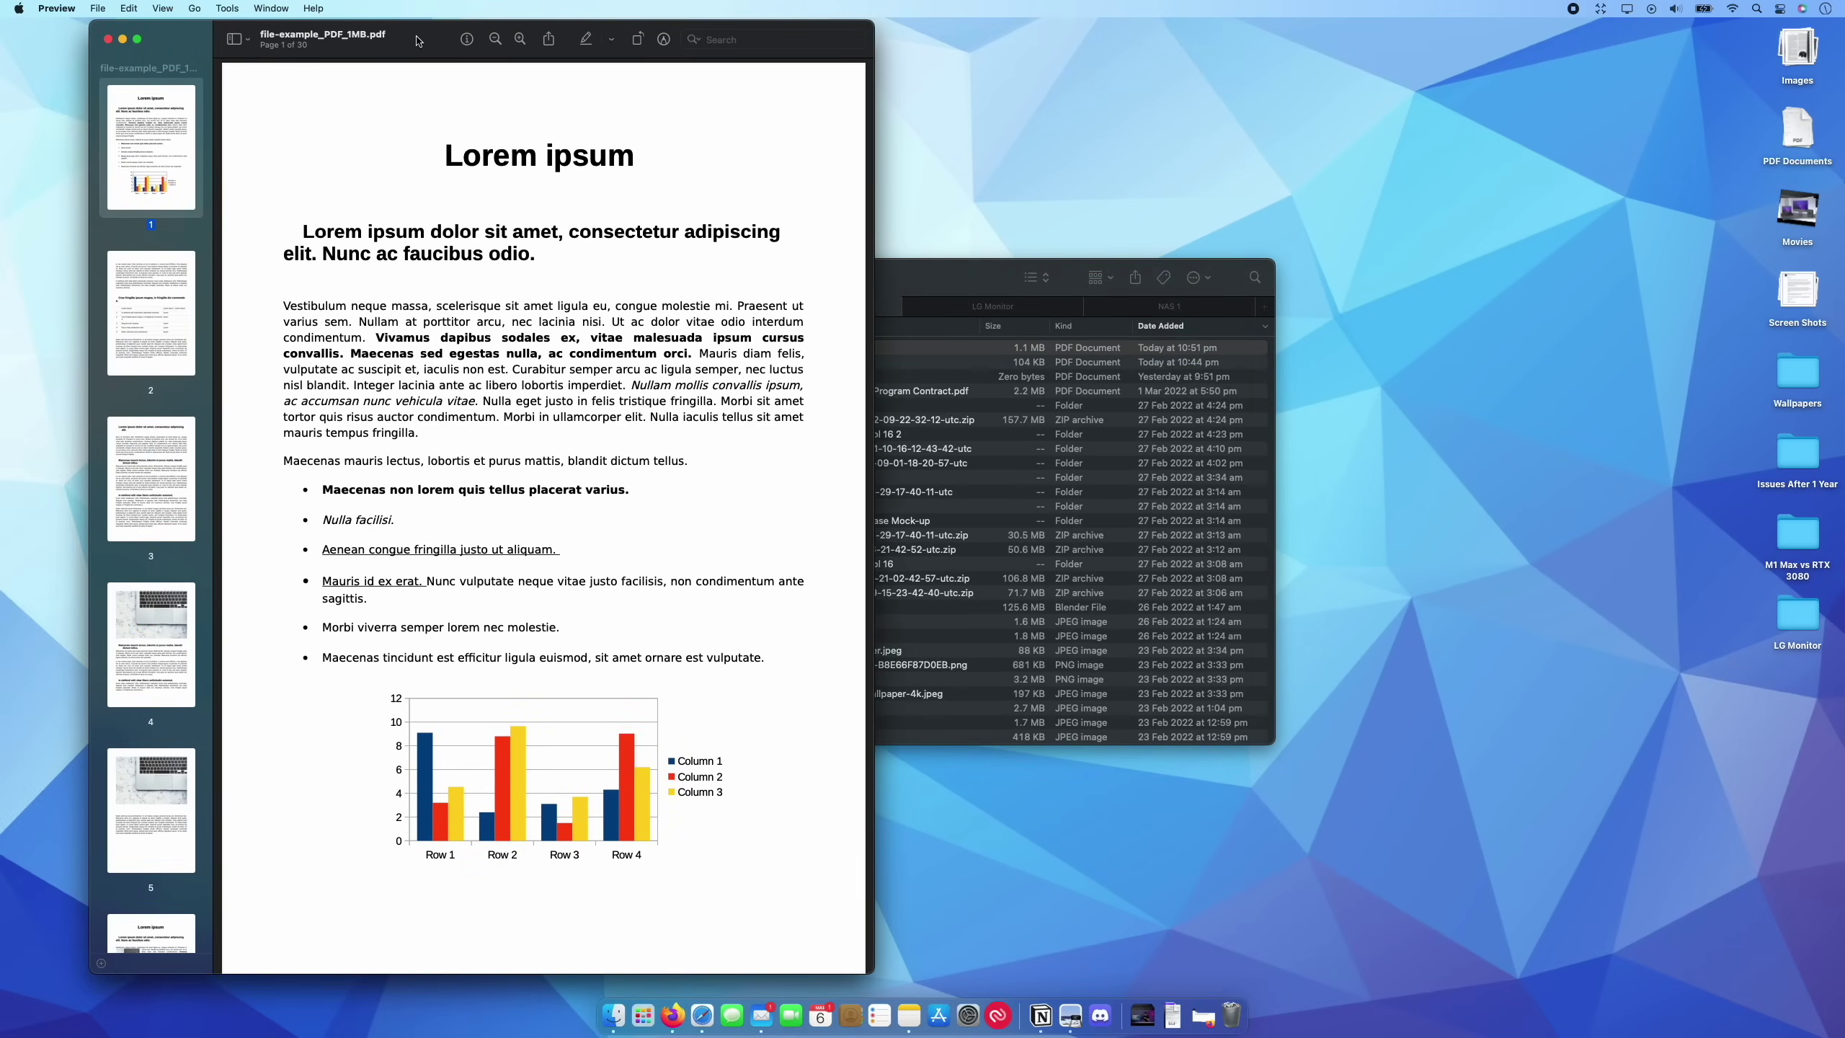
key("ctrl+alt+c")
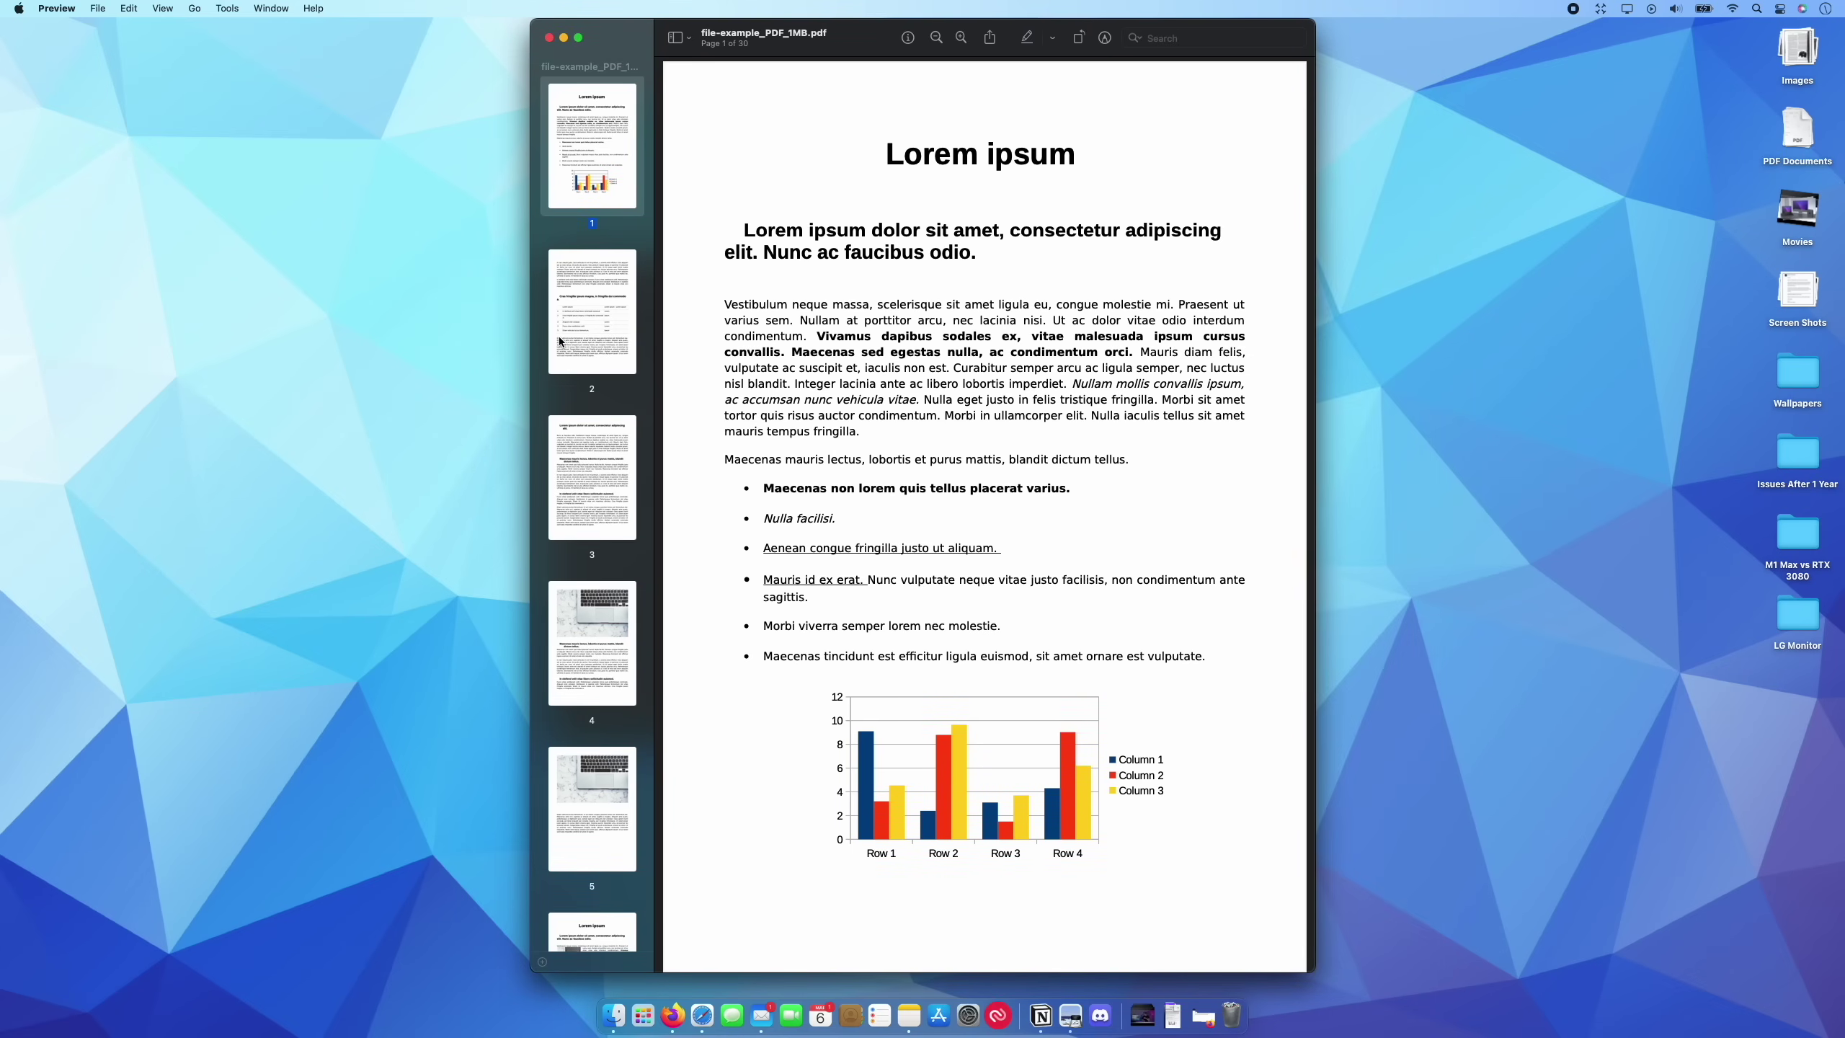
scroll(560, 341, "down", 5)
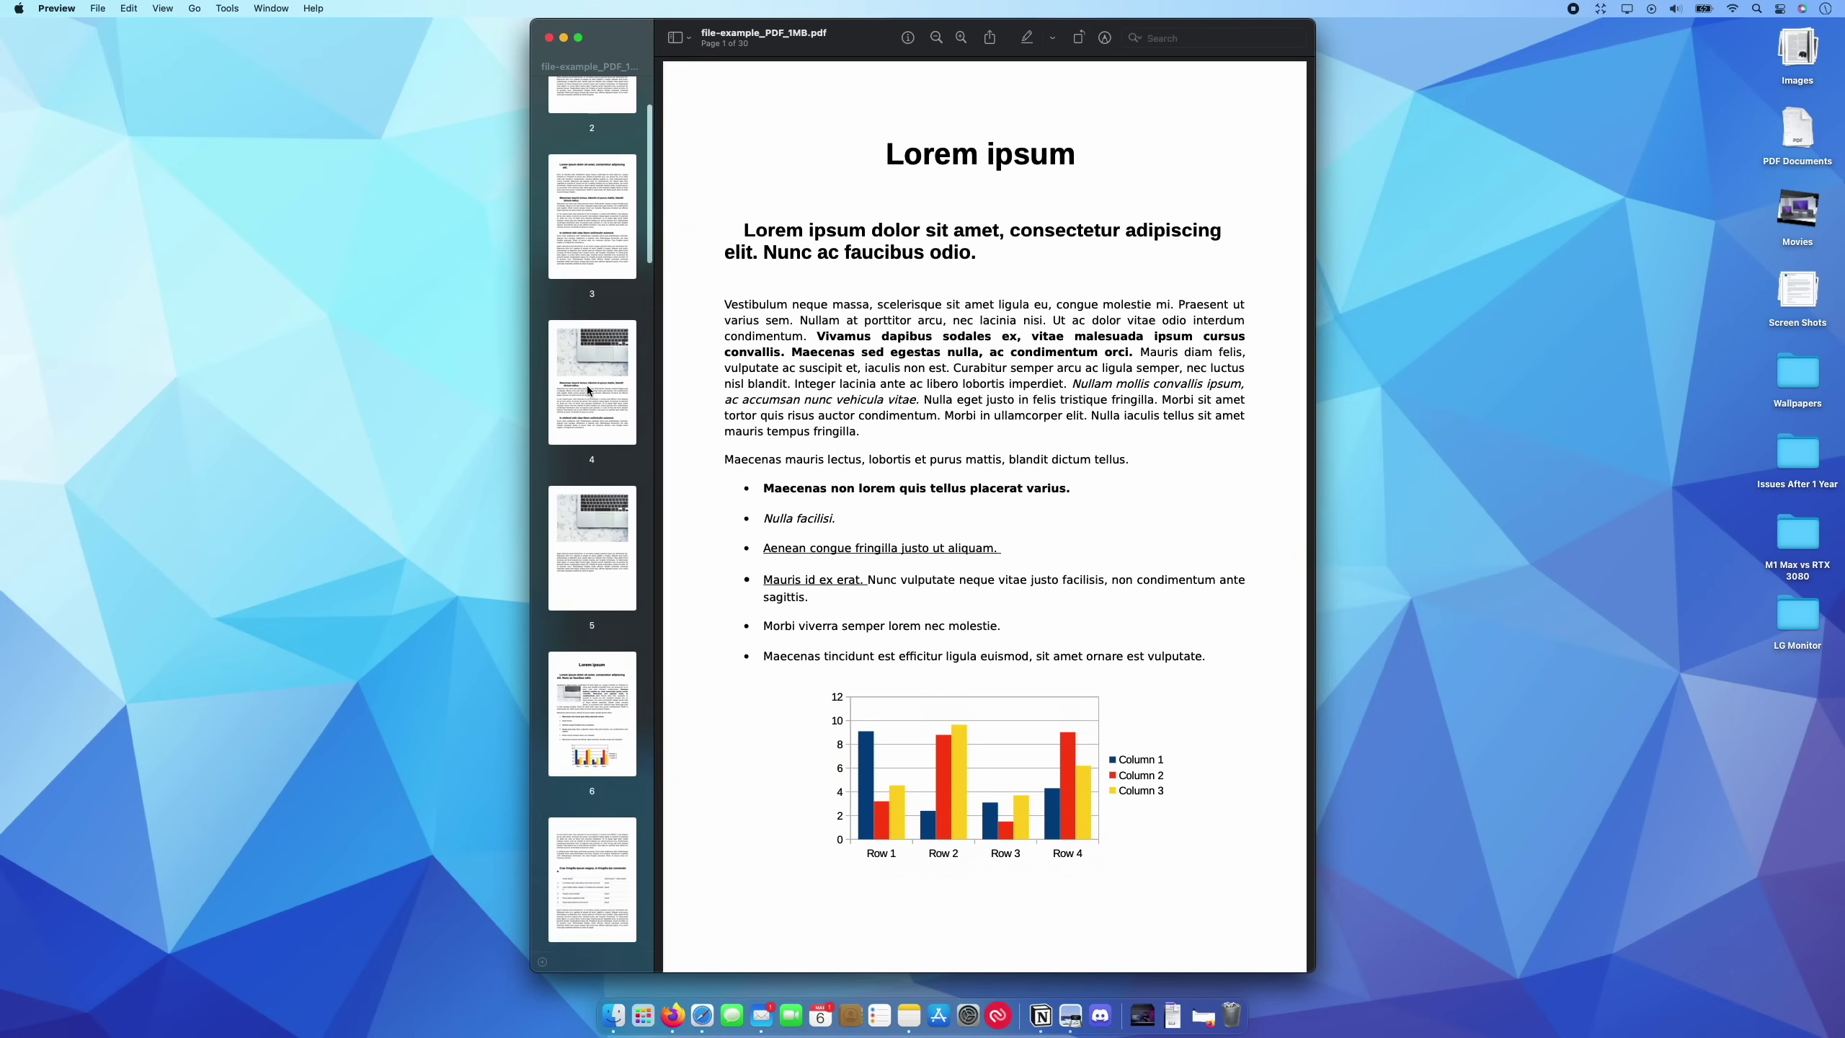
scroll(586, 560, "up", 5)
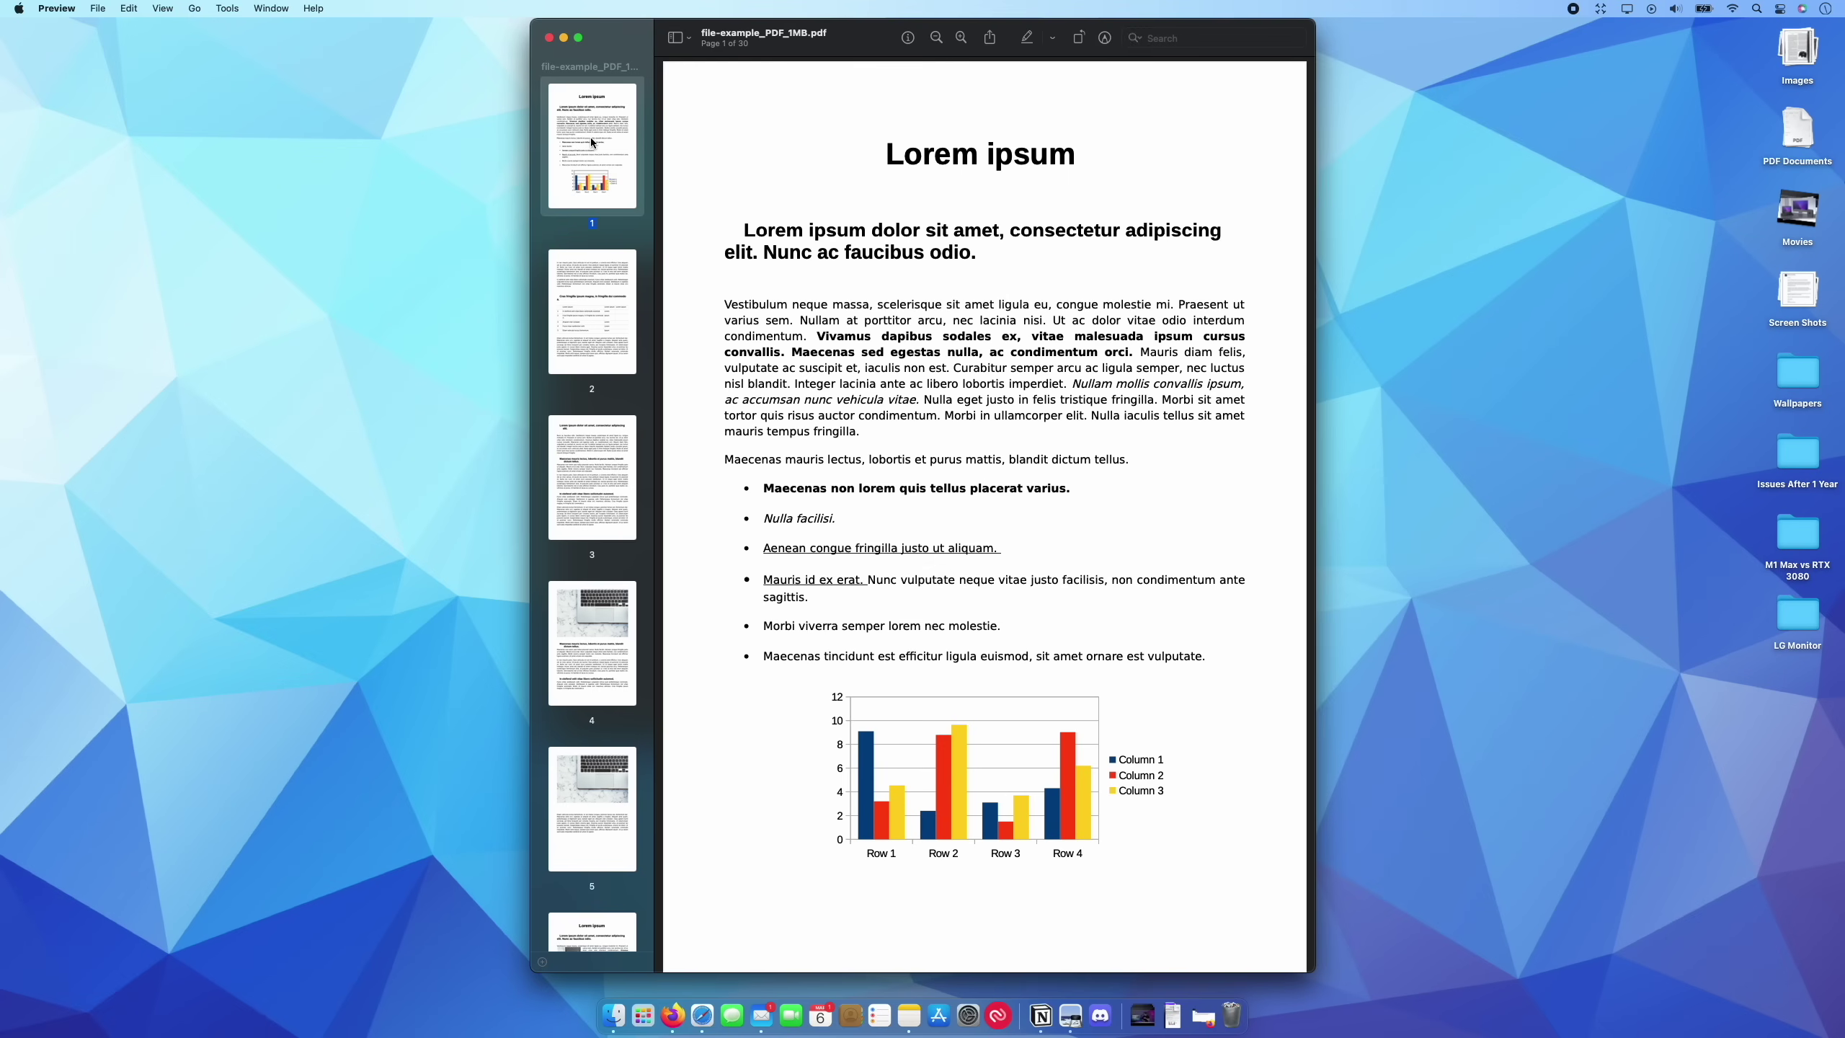
Drag the Lorem ipsum title page thumbnail down, then reposition it right after page 18
left_click_drag(592, 143, 598, 416)
scroll(591, 488, "down", 10)
scroll(591, 488, "down", 10)
left_click(602, 518)
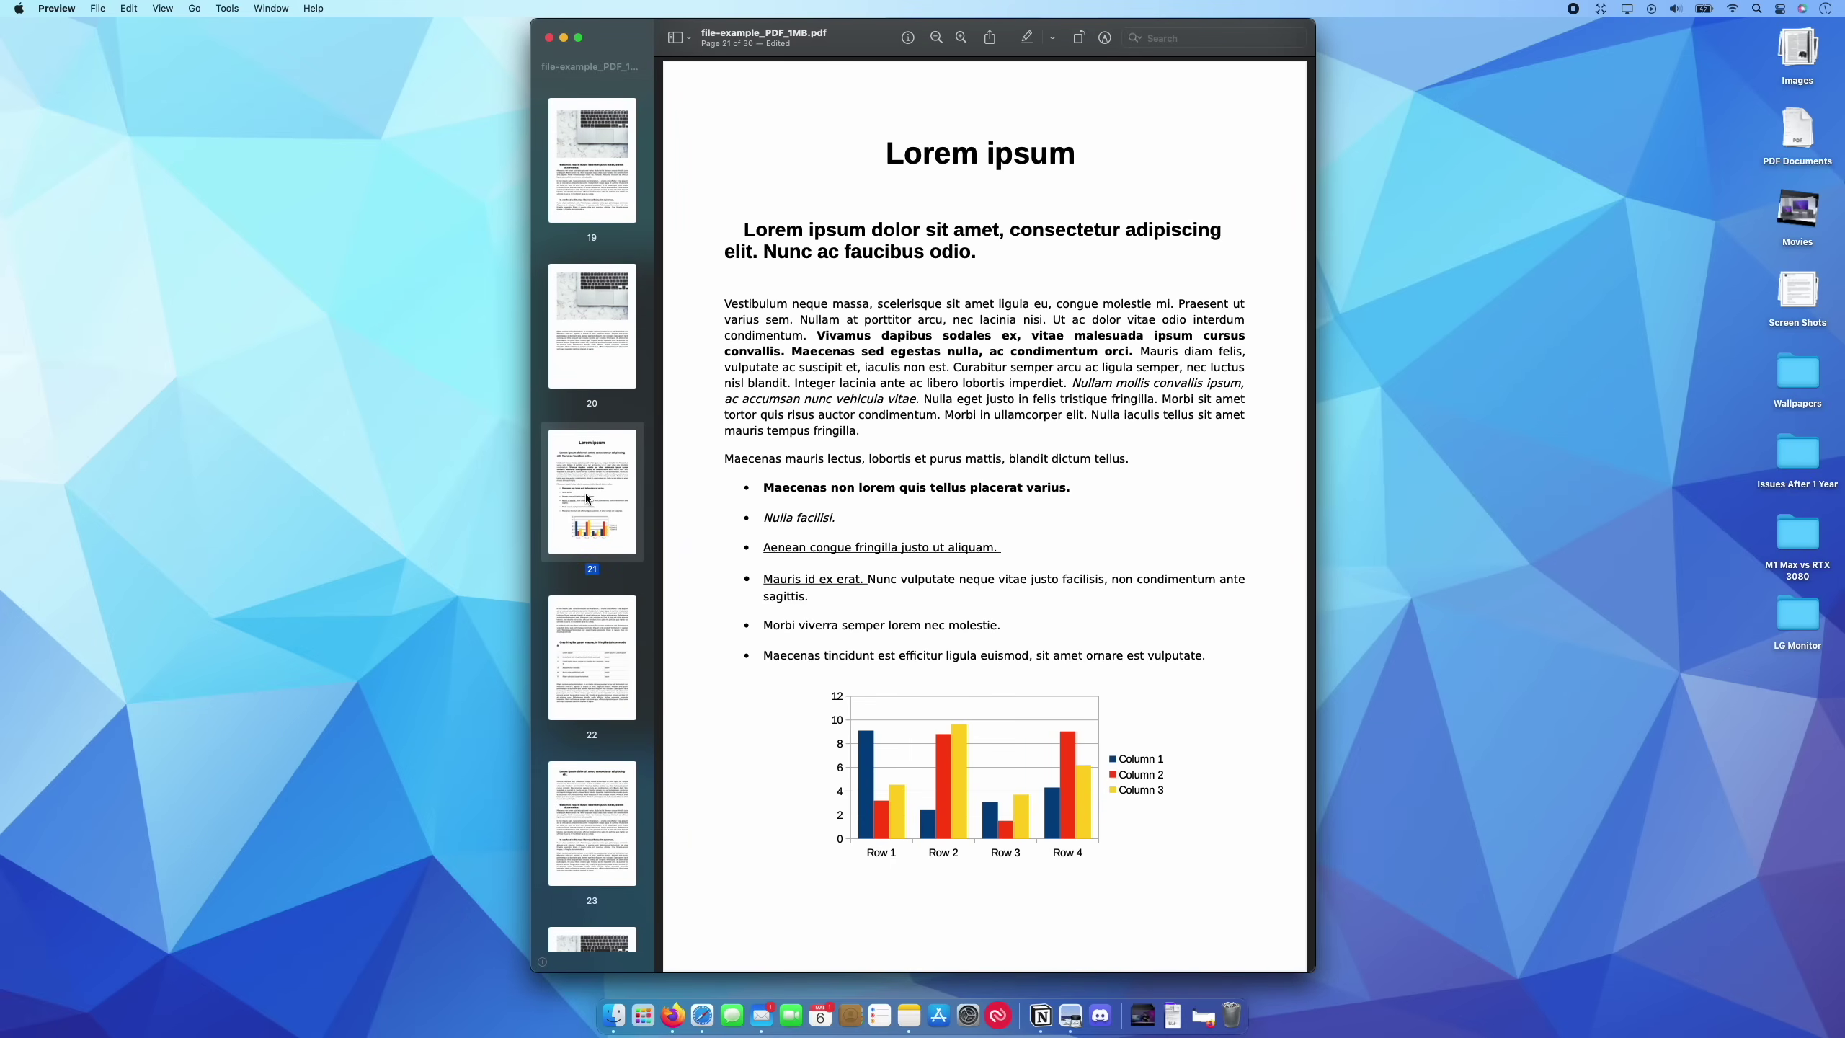
left_click_drag(589, 502, 588, 276)
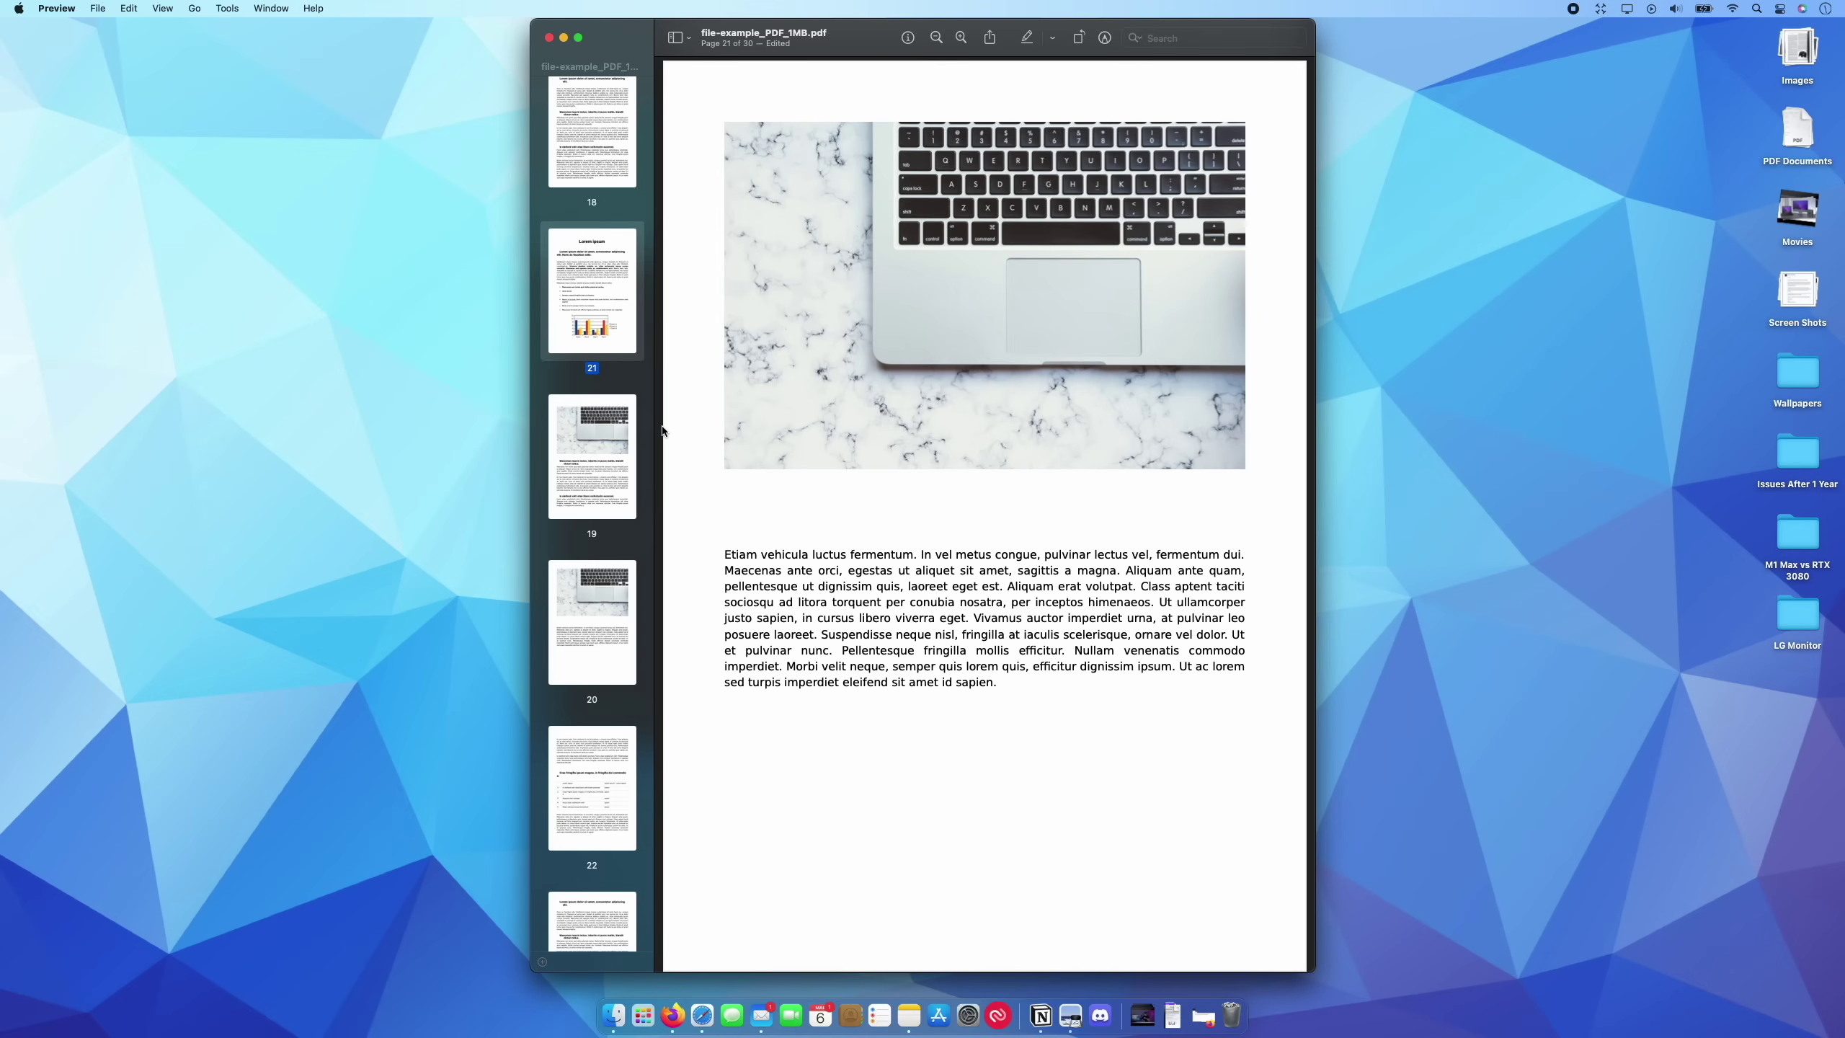
Close the PDF, check the LG Monitor folder on the Desktop, and drag it into the Dock
left_click(548, 37)
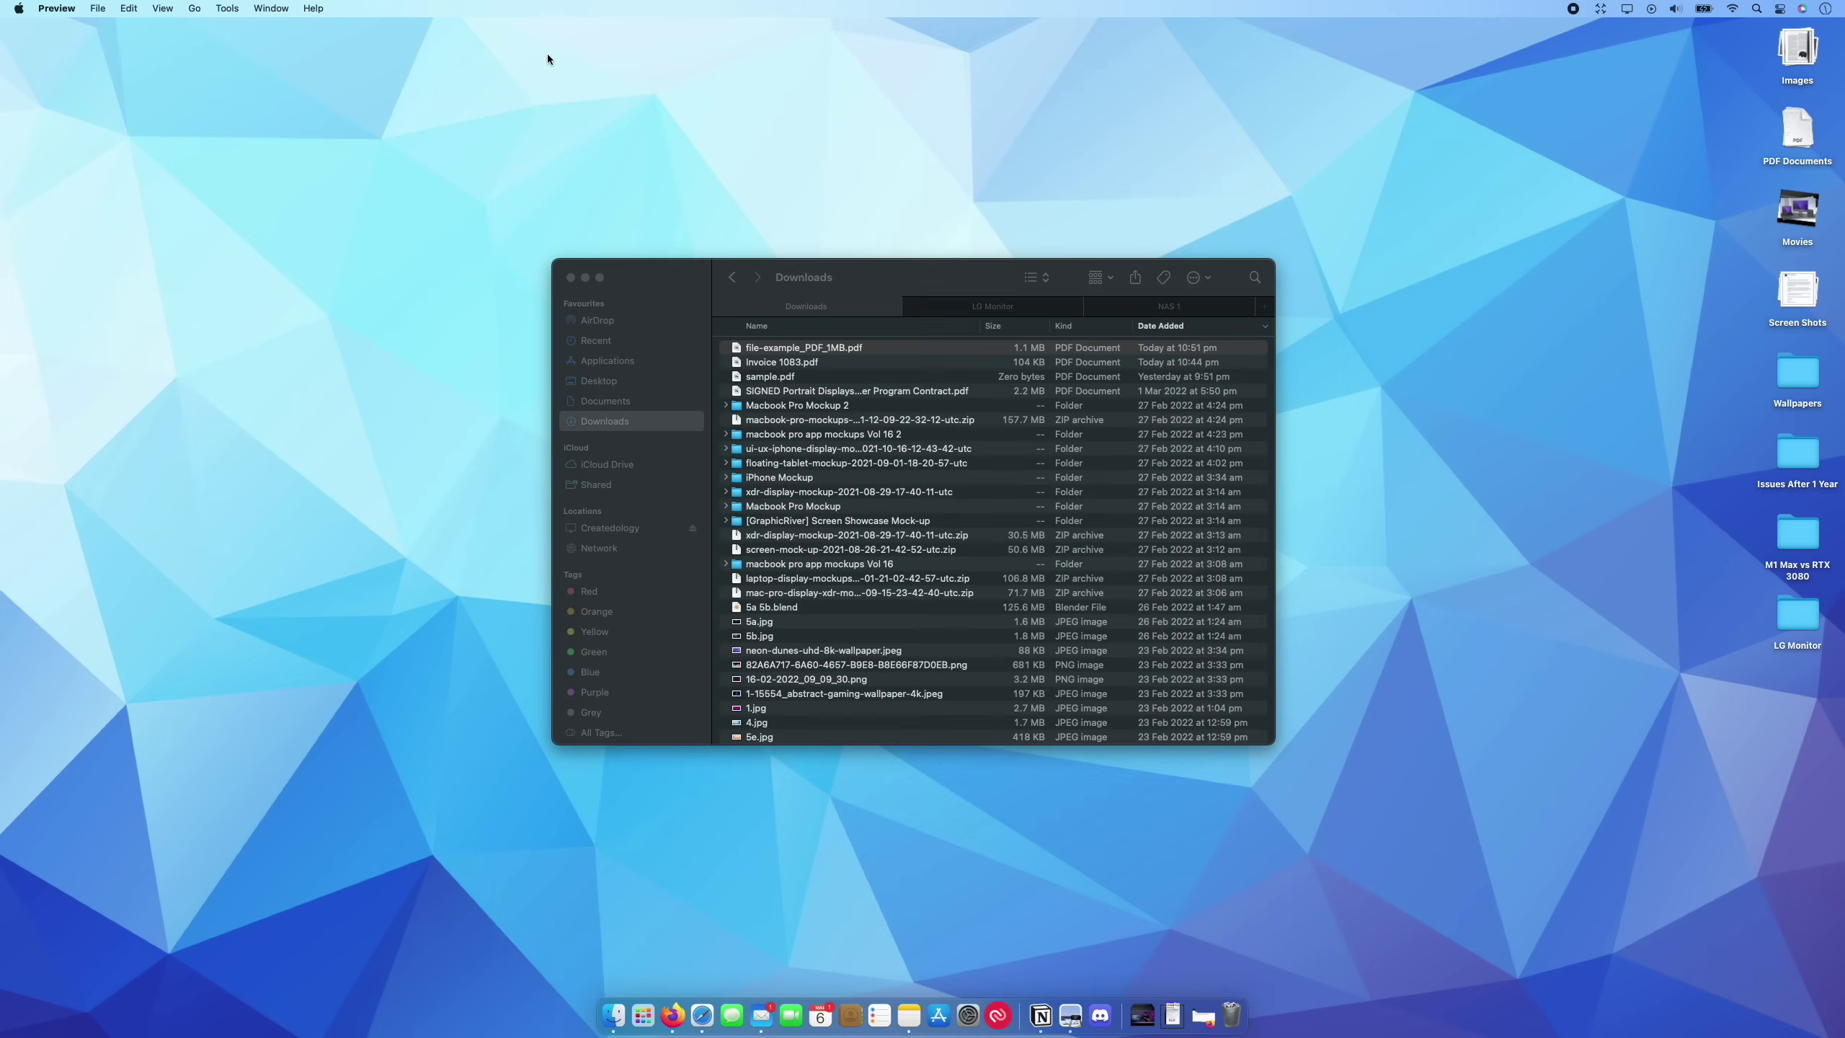
left_click(600, 380)
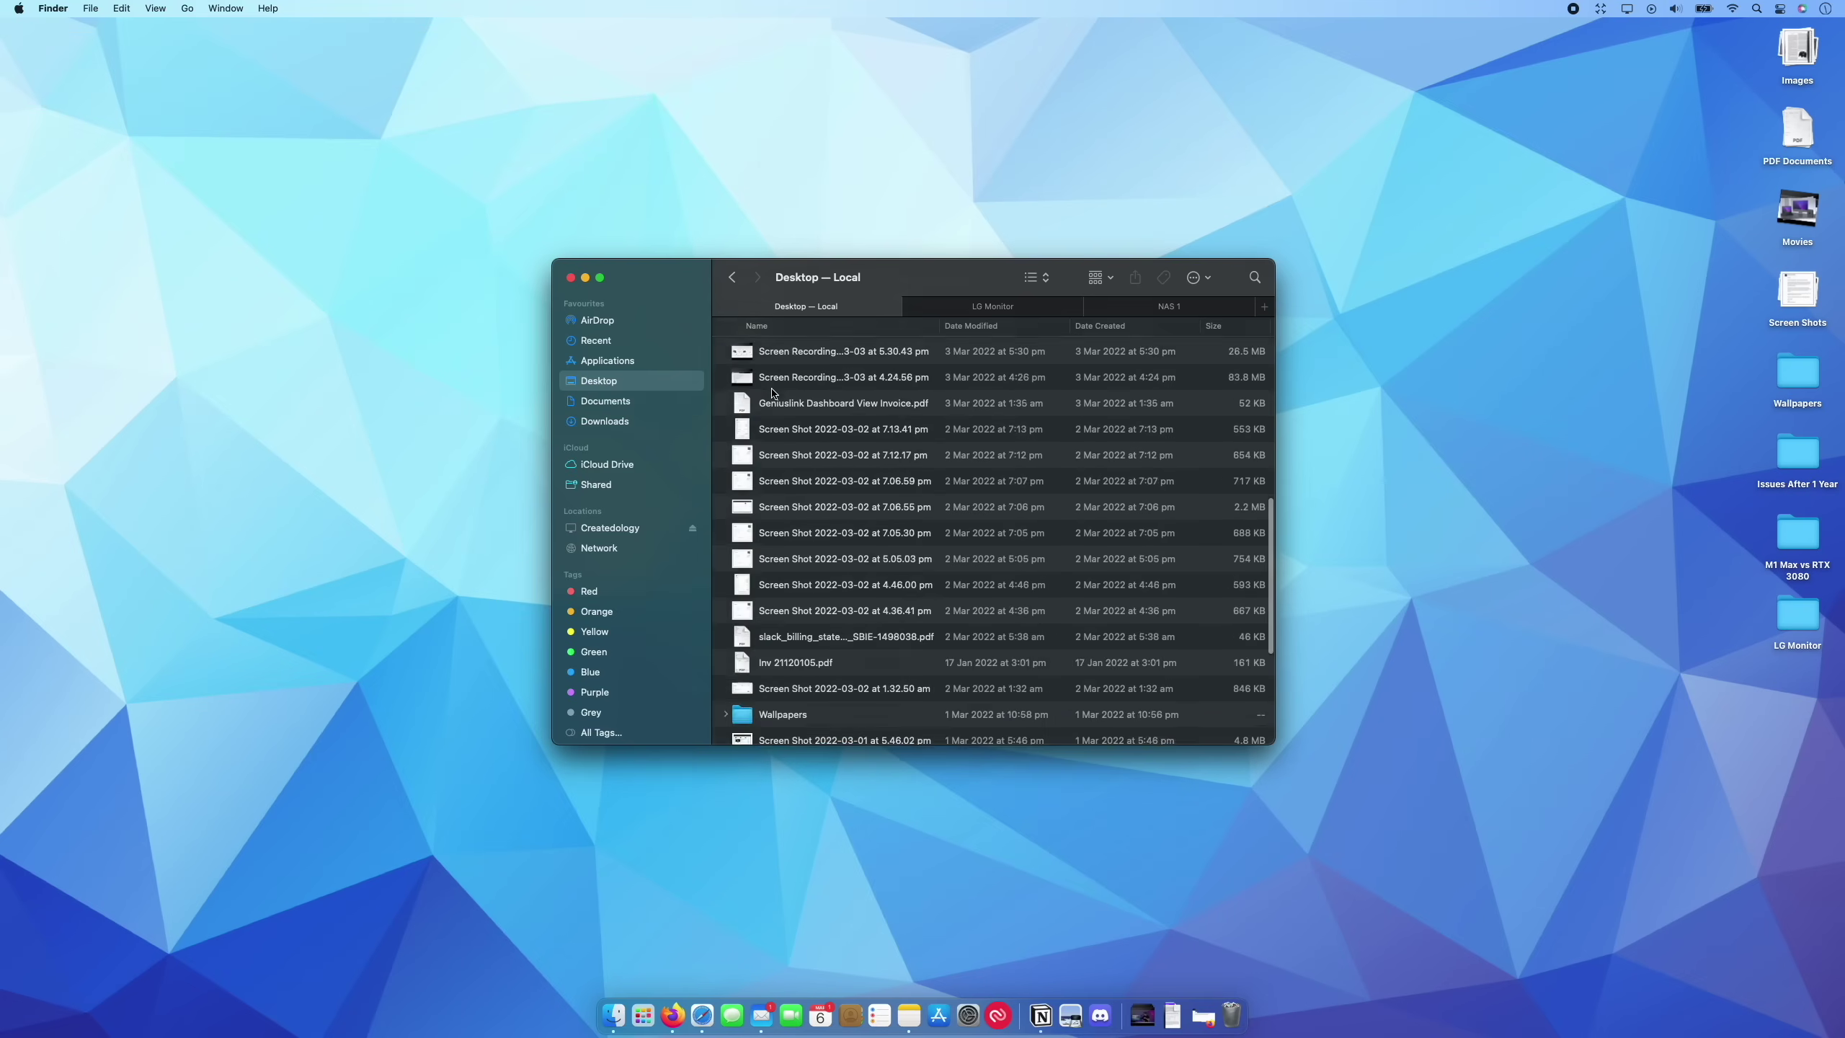
scroll(772, 393, "down", 5)
left_click(766, 732)
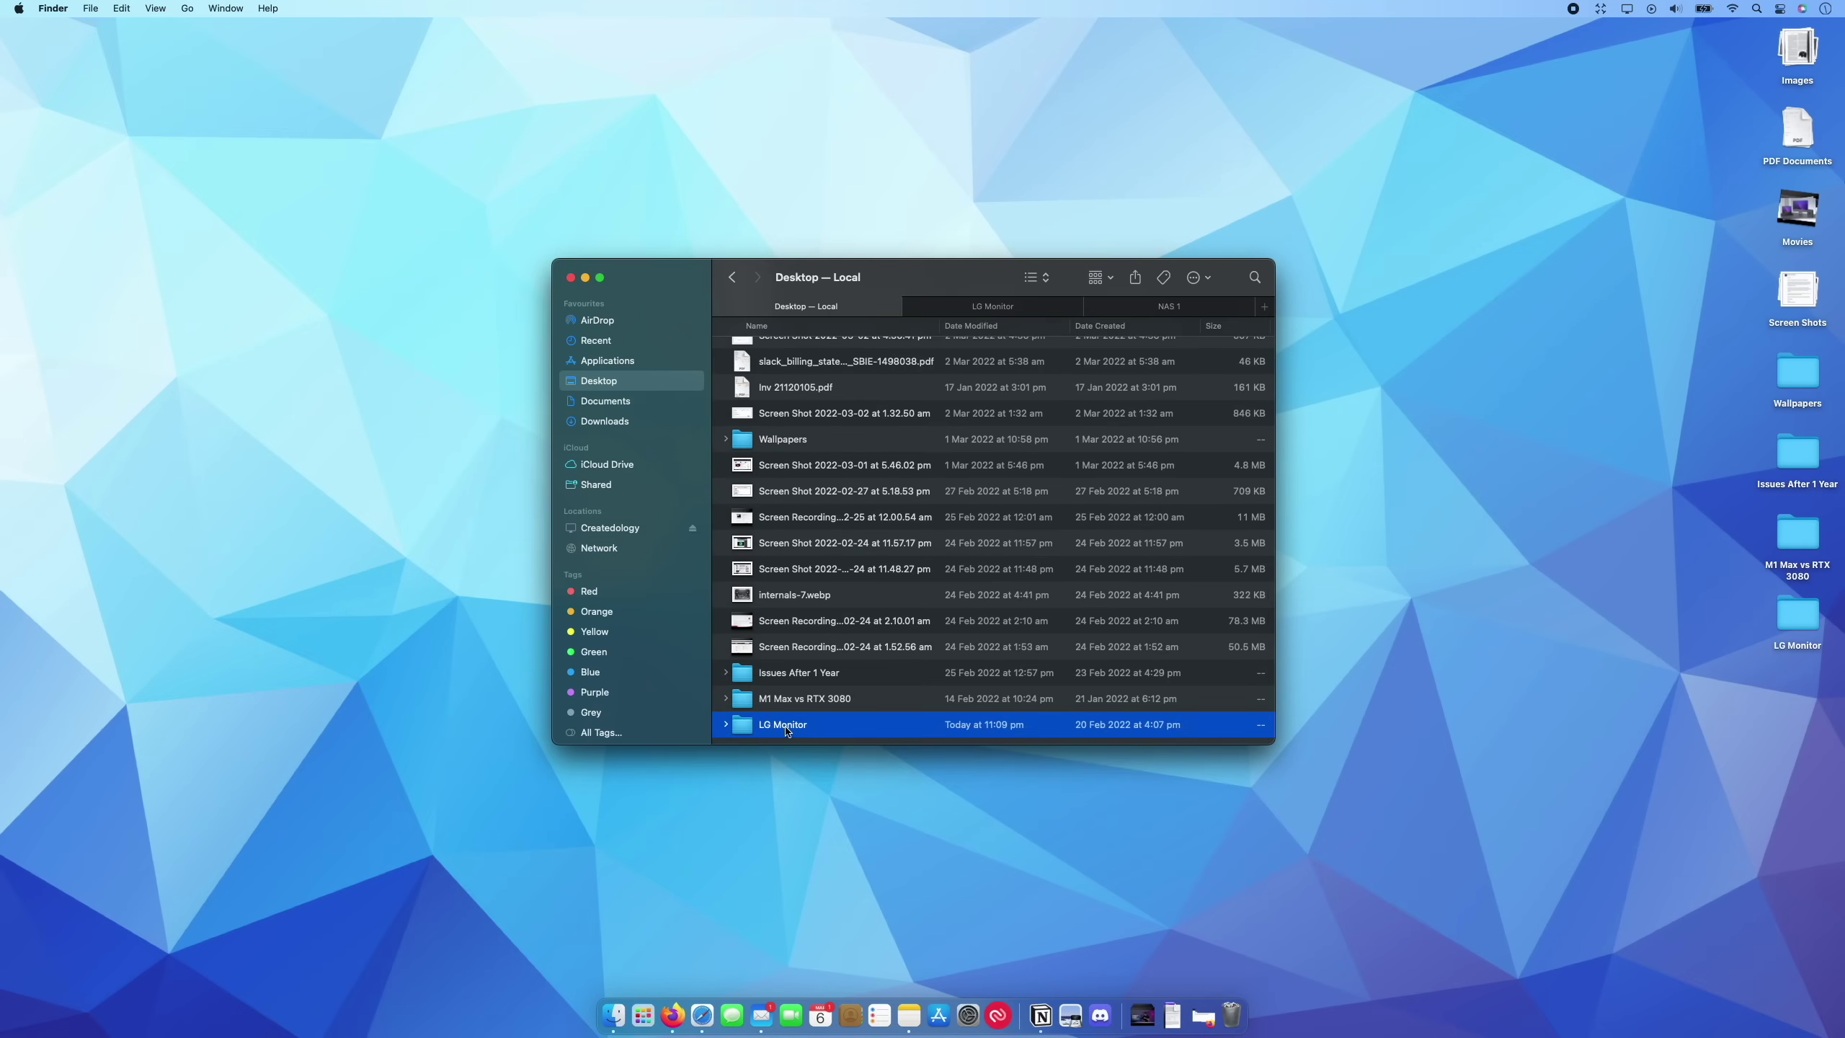
double_click(785, 726)
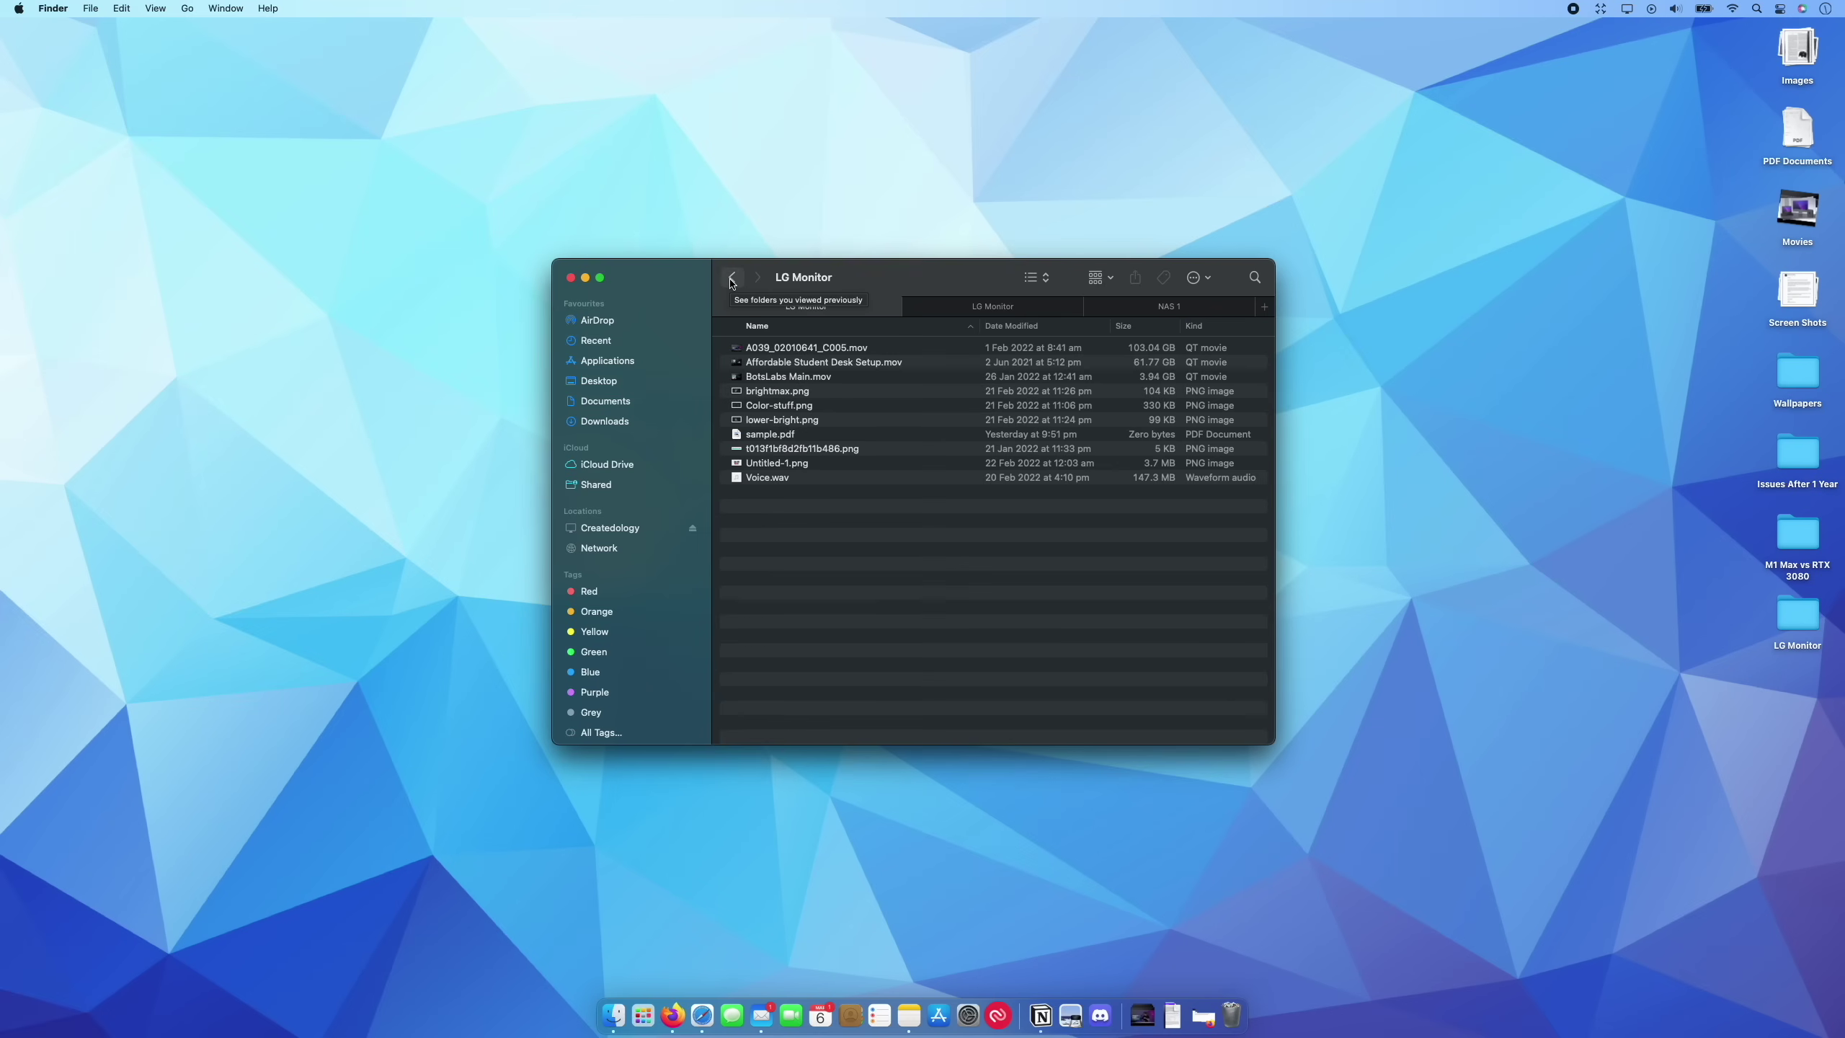
left_click(732, 280)
left_click(778, 725)
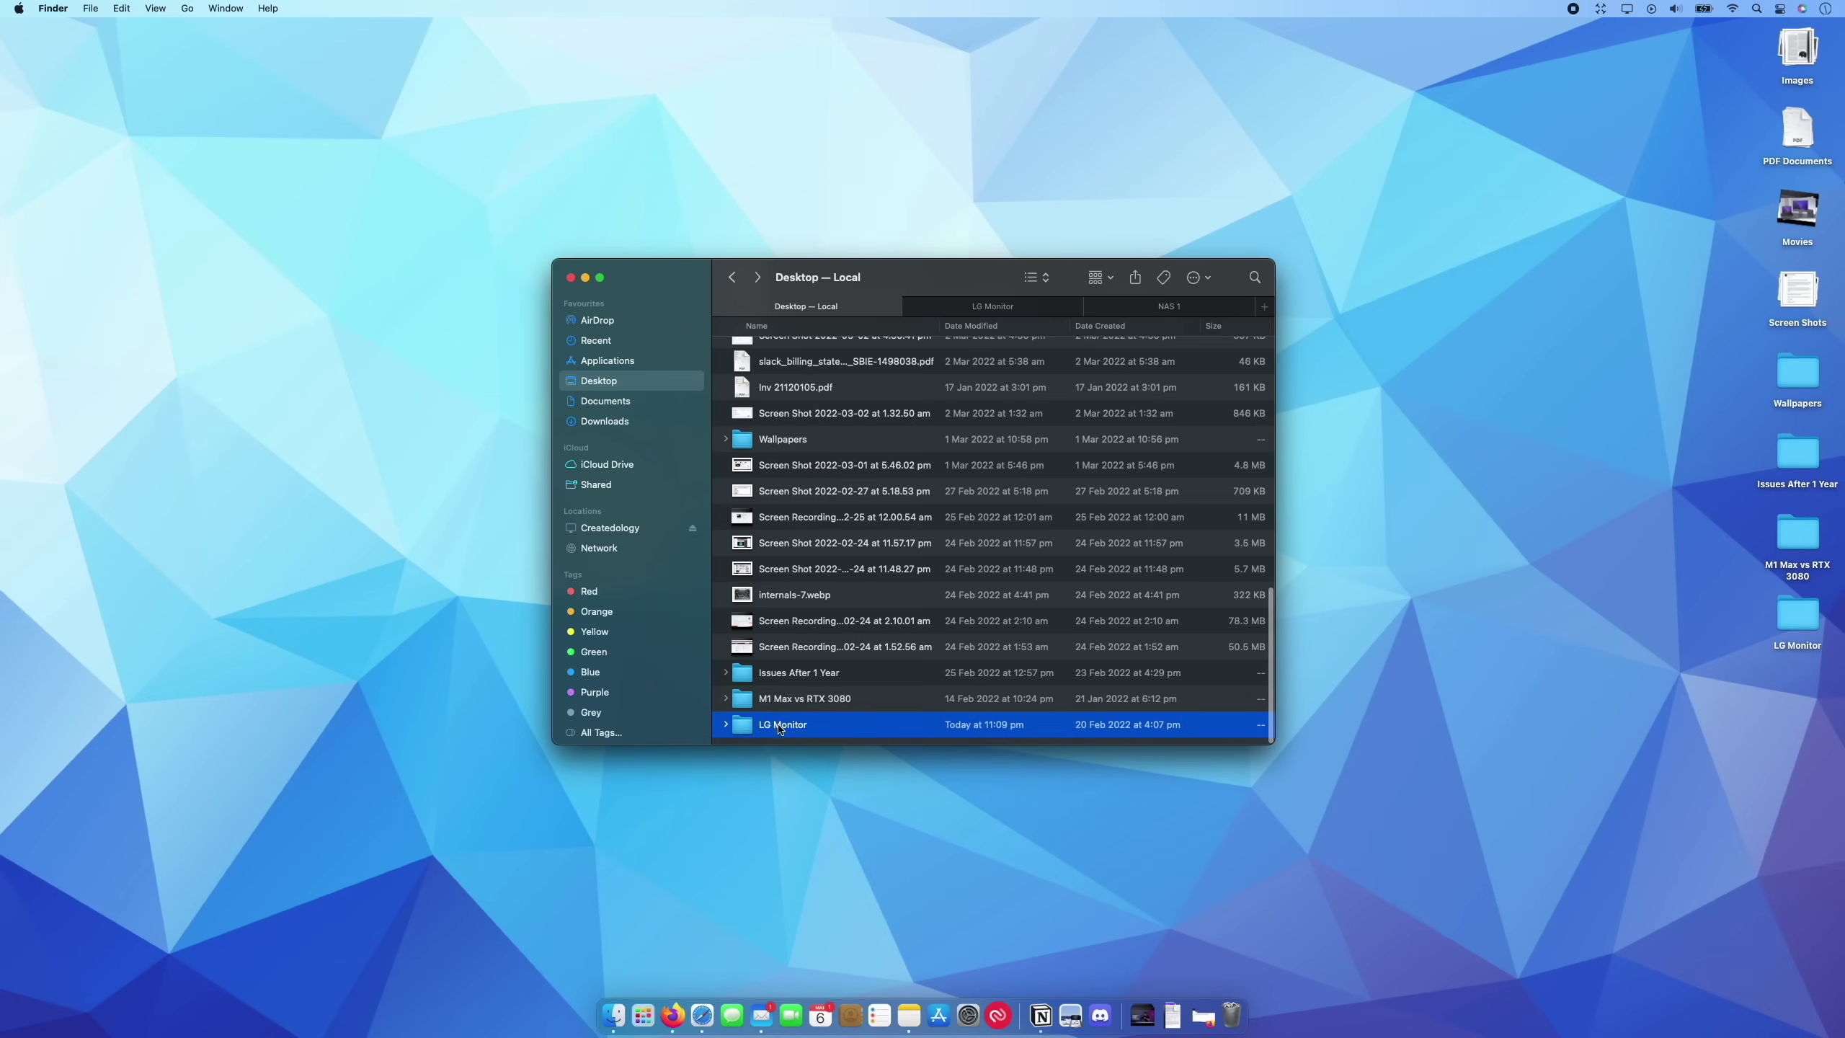
left_click_drag(777, 728, 1189, 1027)
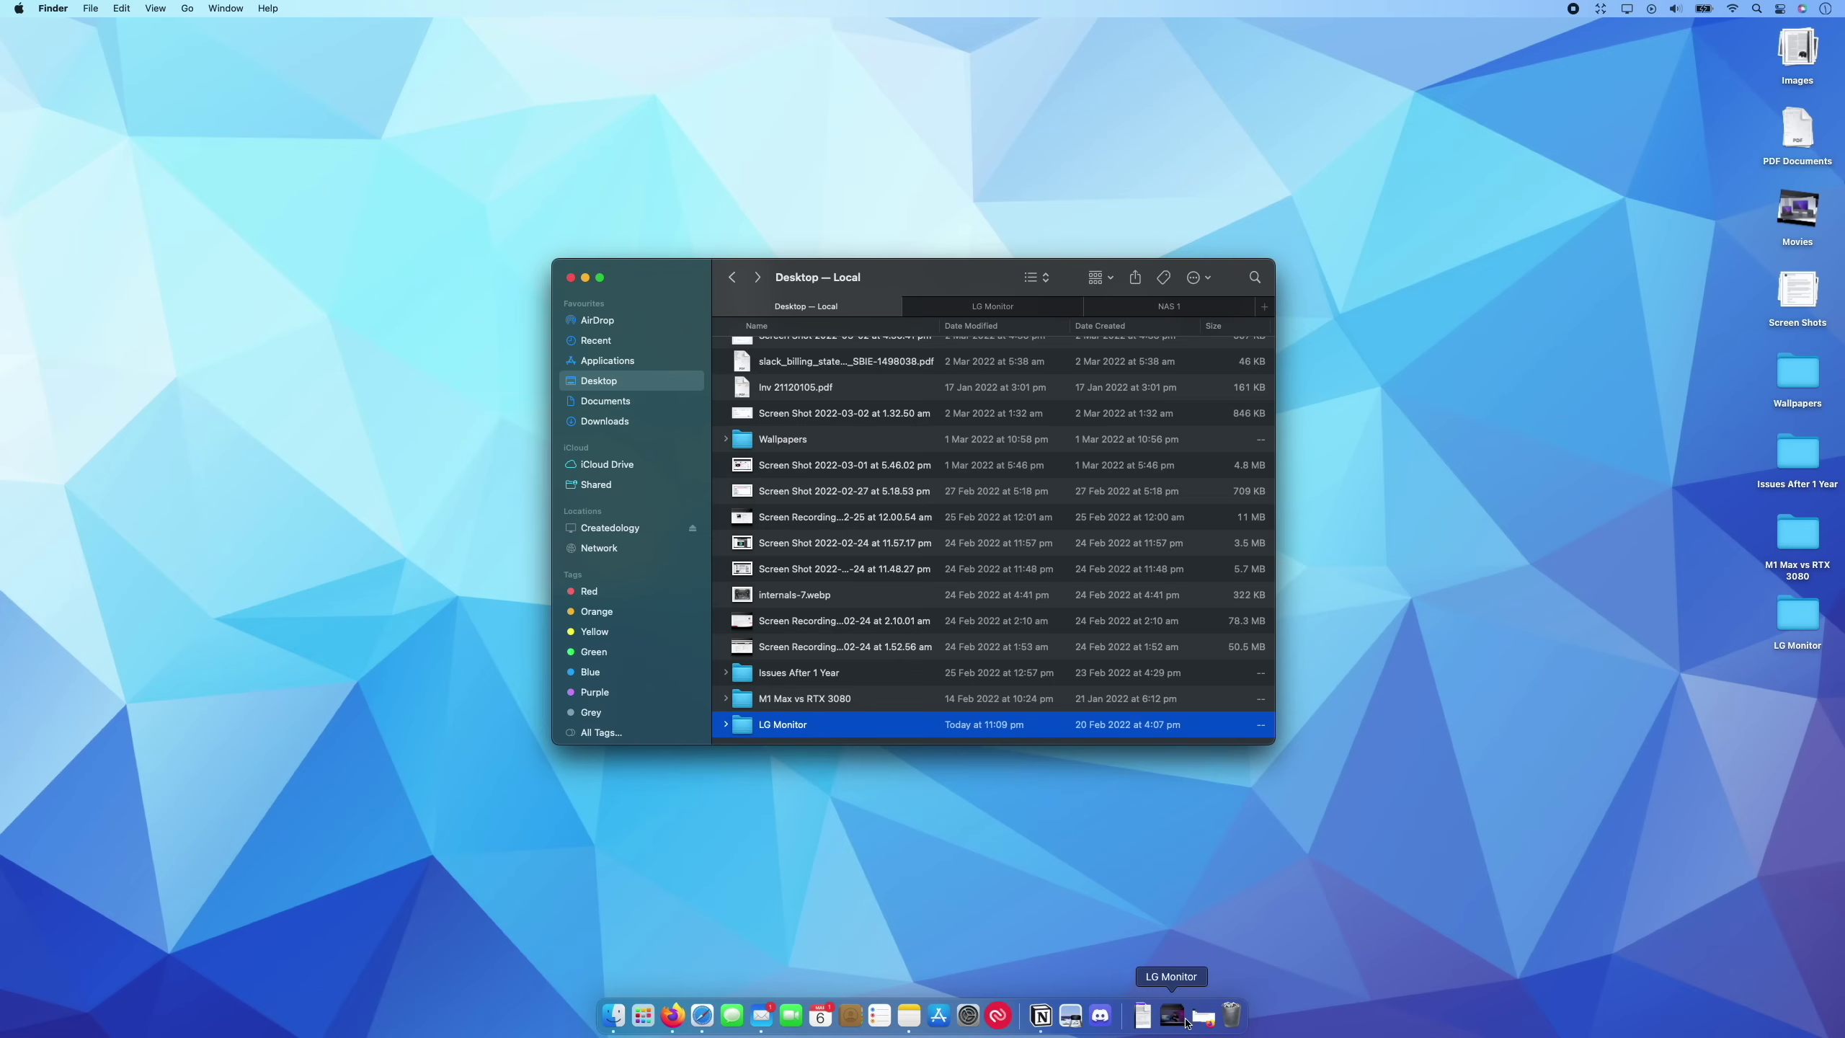
Move Invoice 1083.pdf from the Downloads stack onto the docked LG Monitor folder and confirm it appears there
left_click(1144, 1021)
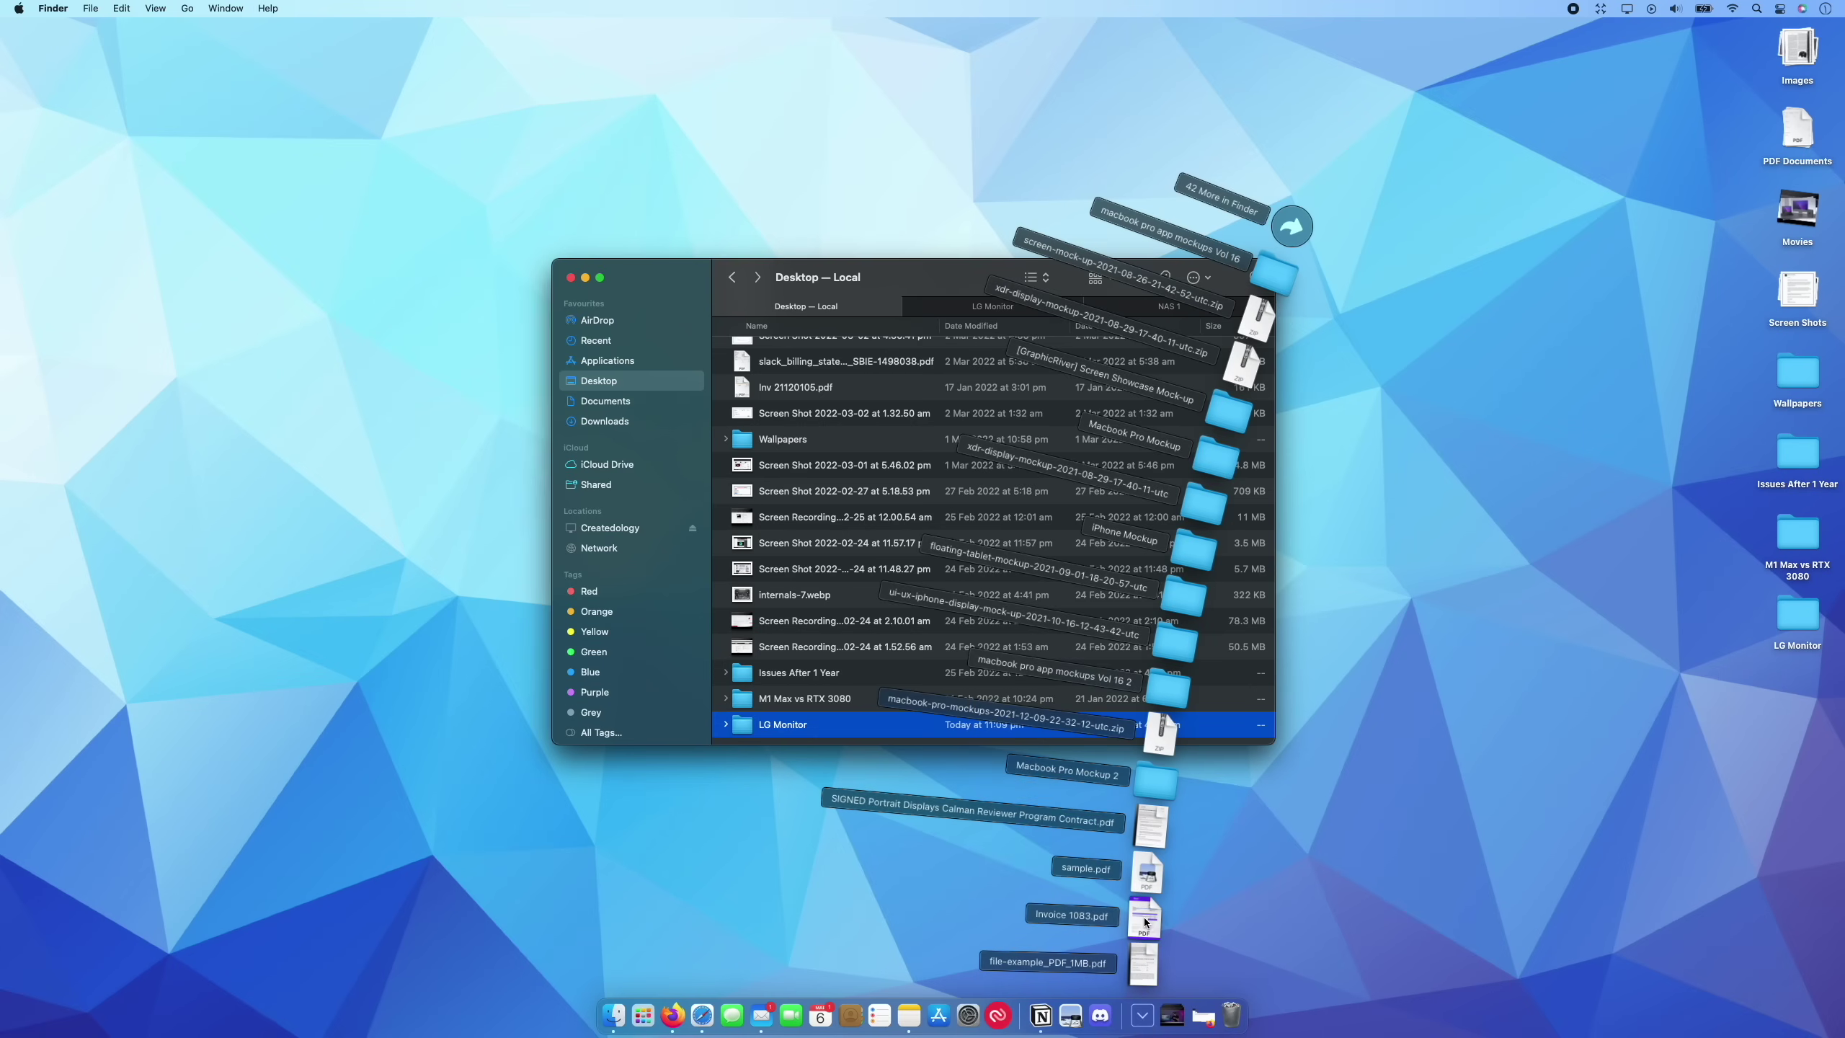
left_click_drag(1143, 921, 1175, 1020)
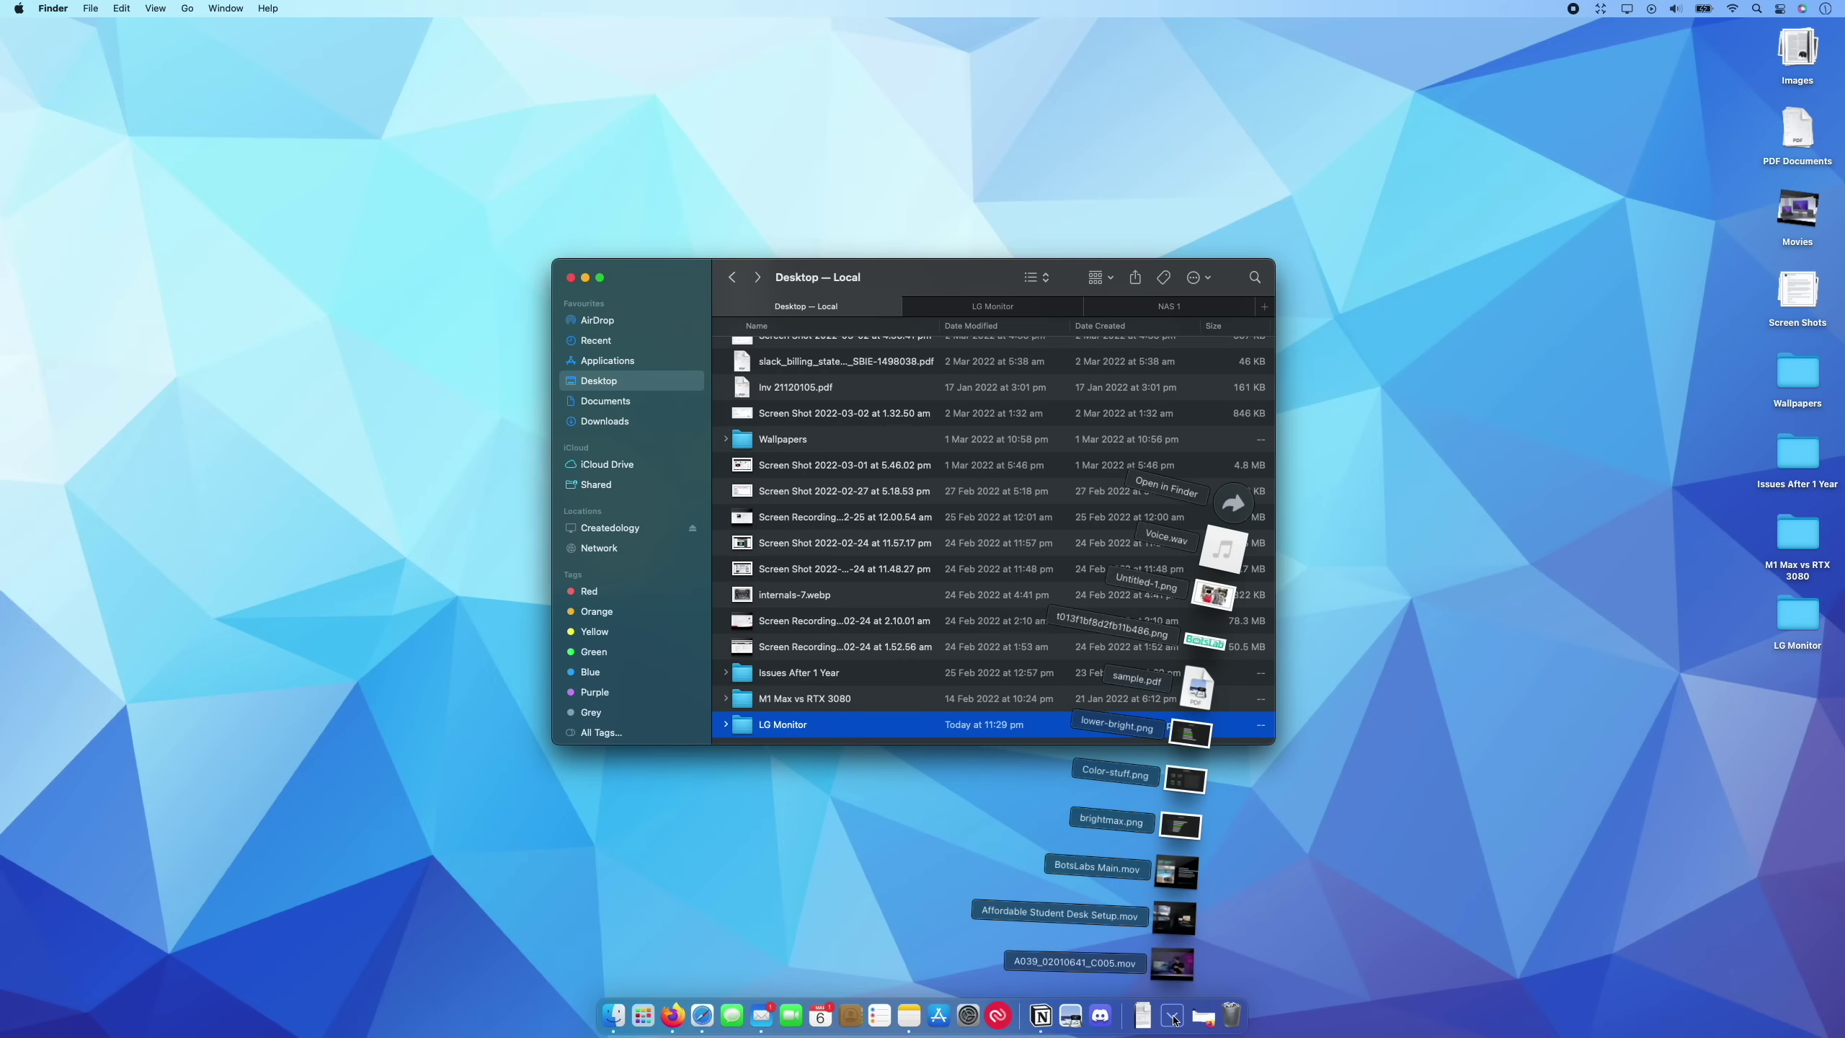
left_click(1175, 1019)
left_click(1175, 1017)
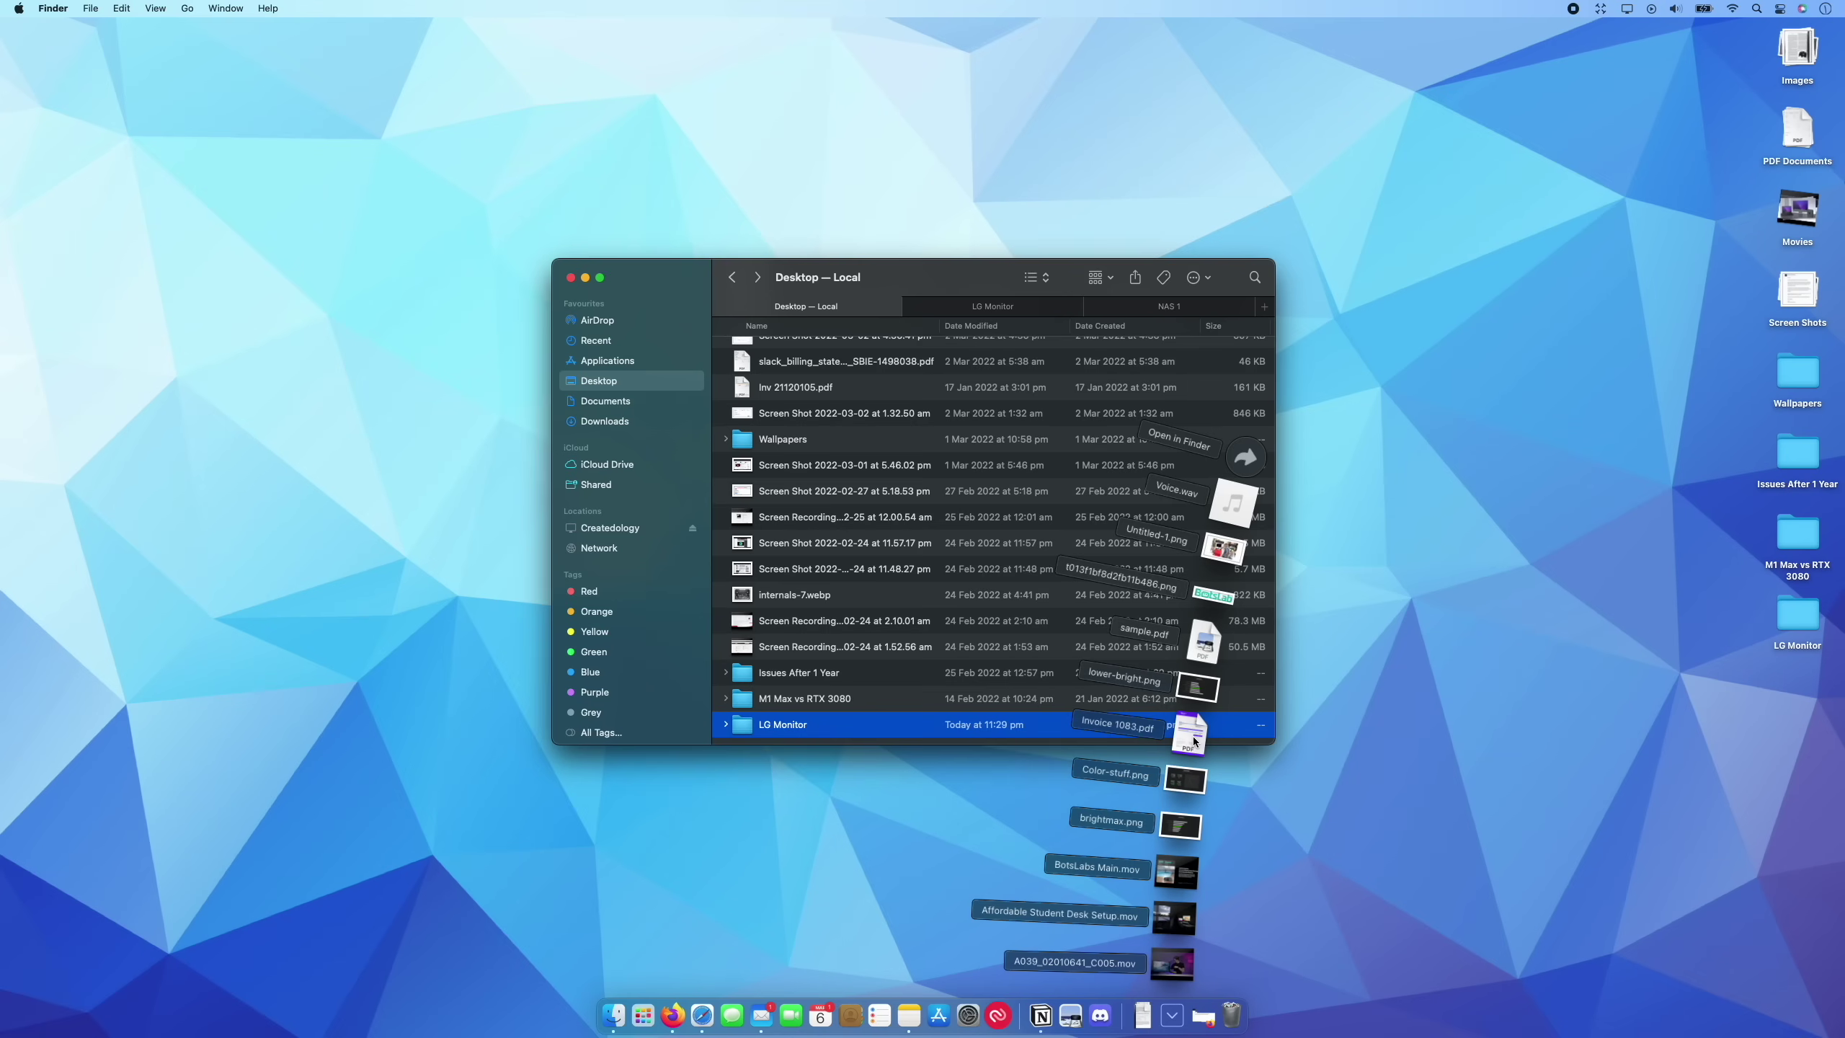
left_click(1288, 820)
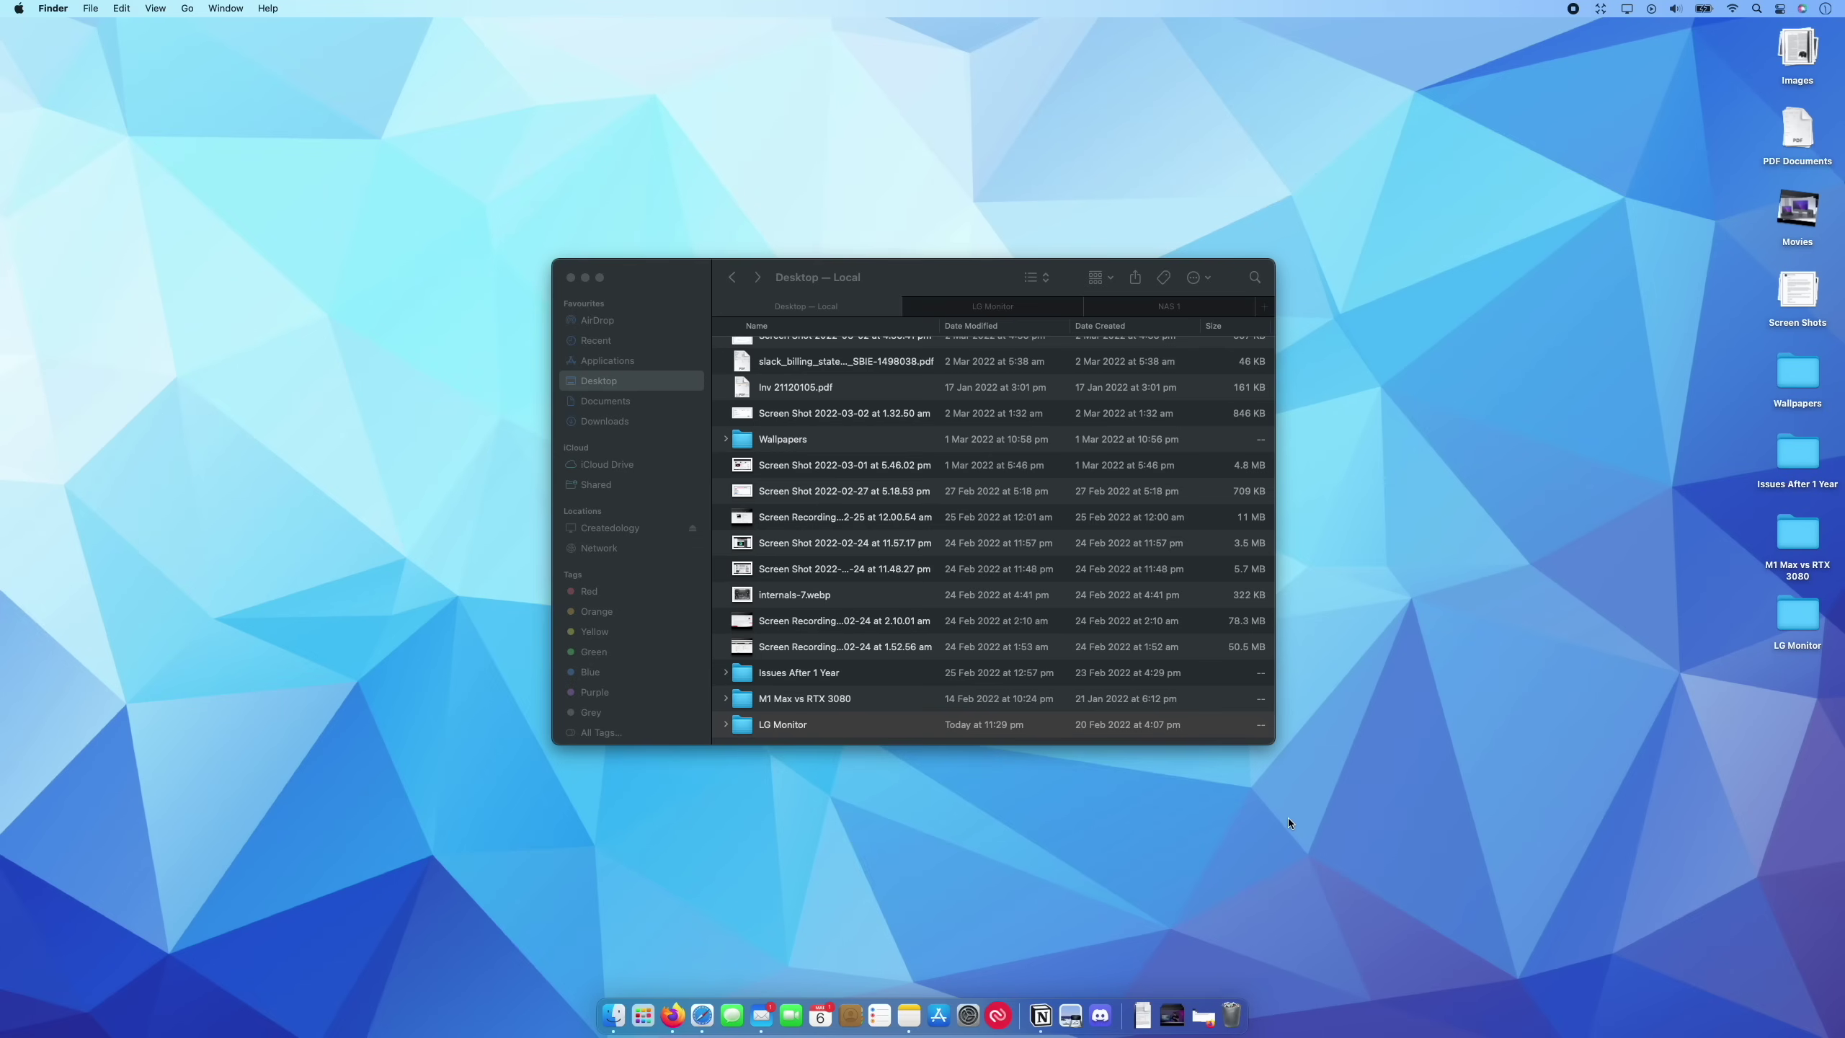
left_click(1169, 1018)
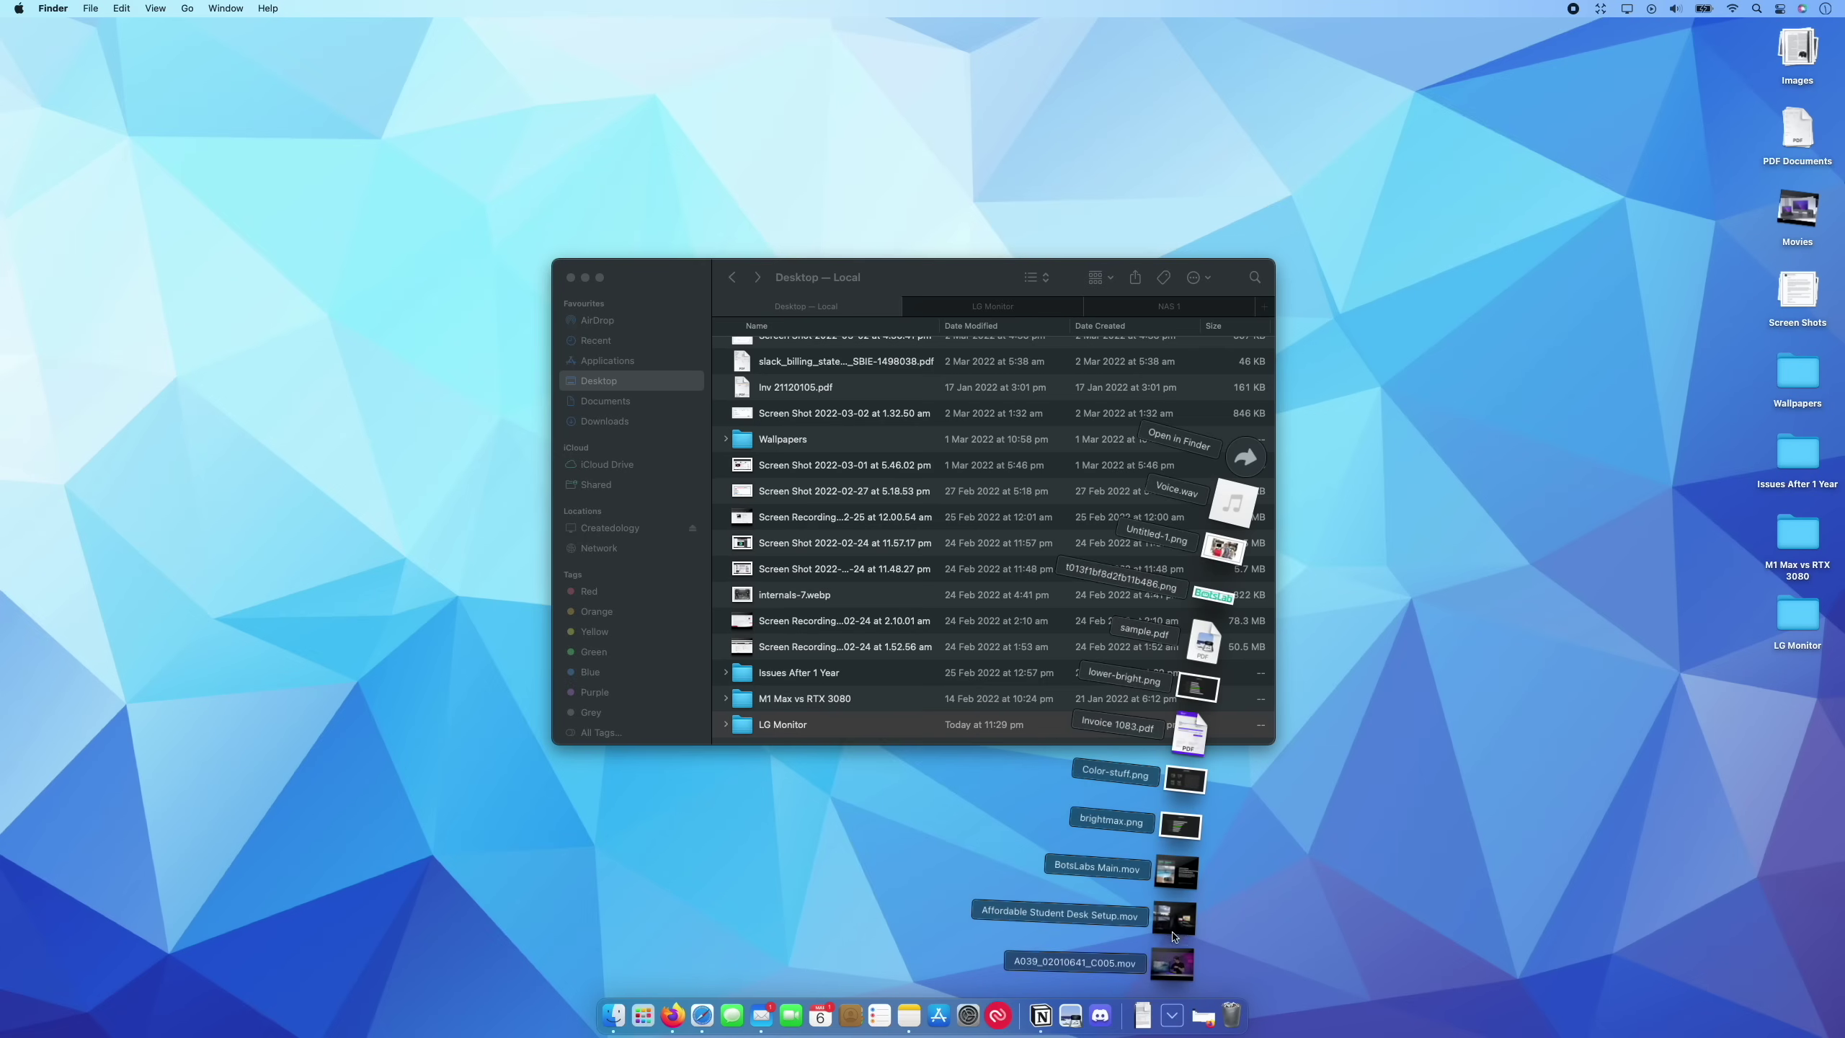
left_click(1172, 1015)
left_click(1172, 1016)
left_click(1082, 893)
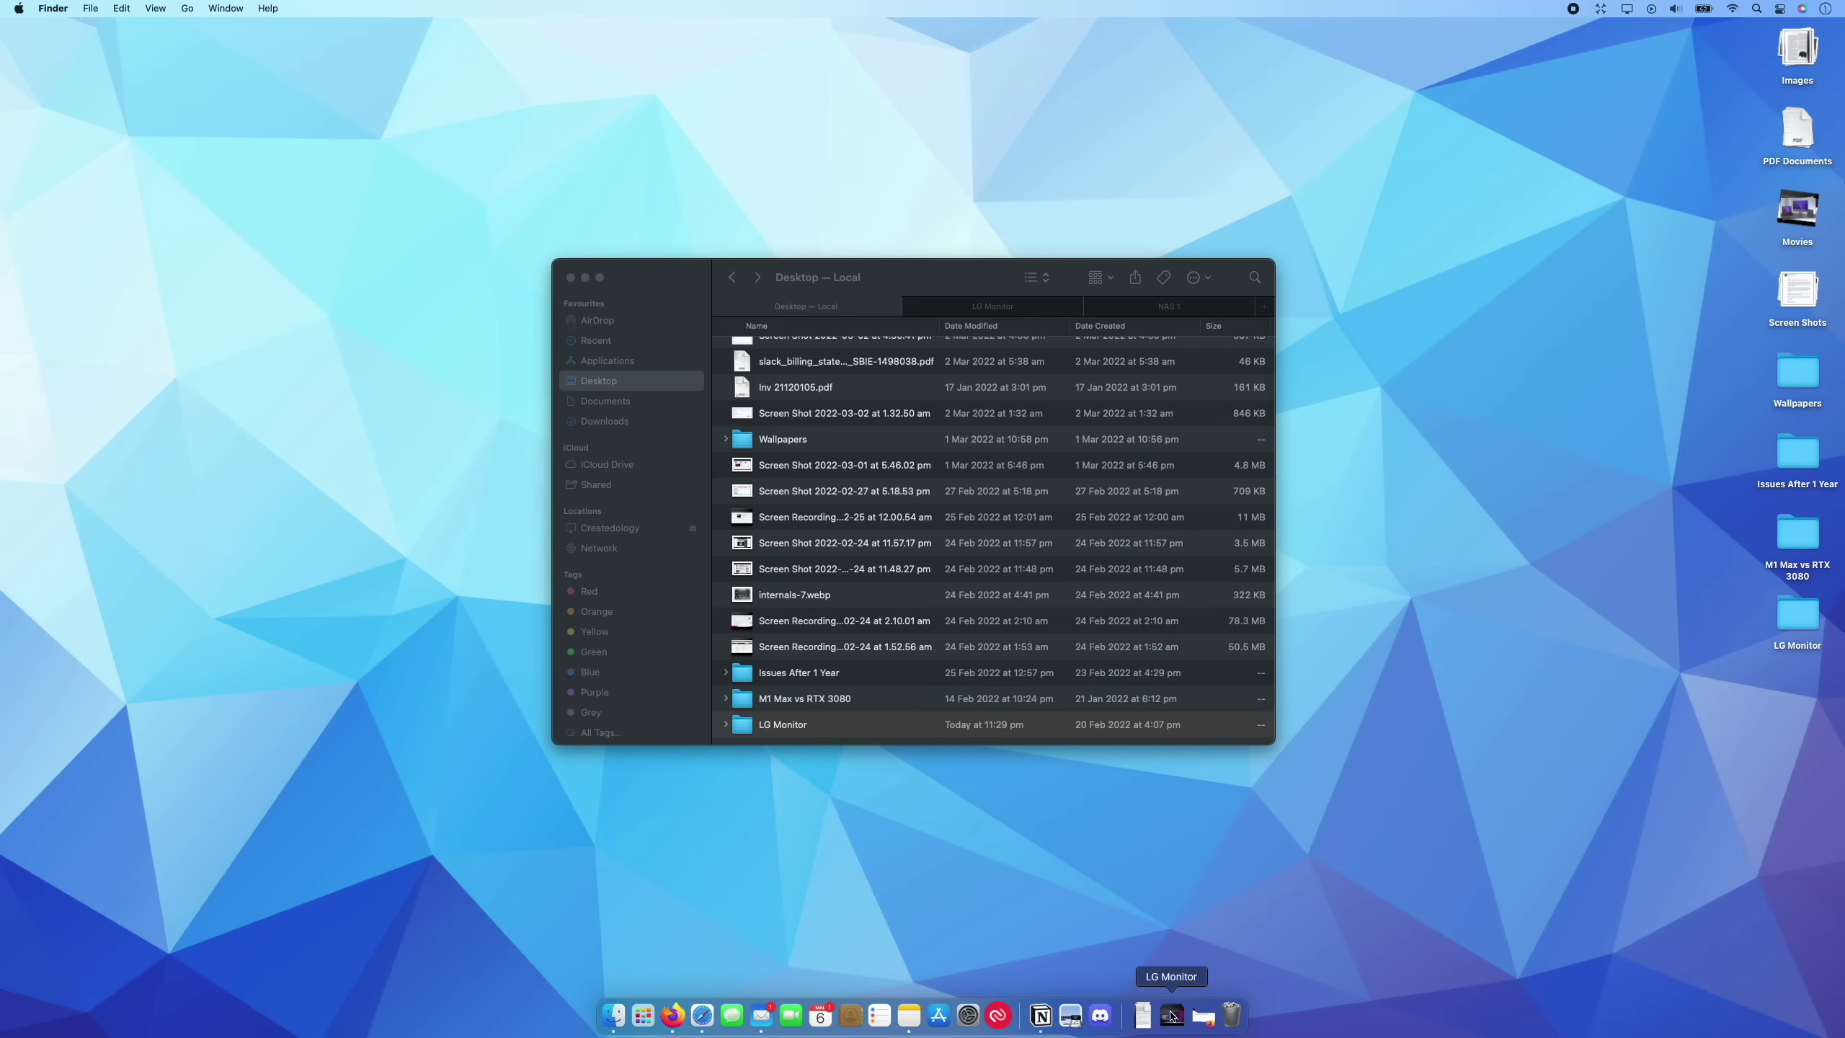
Remove LG Monitor from the Dock, then dock the M1 Max vs RTX 3080, LG Monitor and Wallpapers folders
left_click_drag(1172, 1015, 1169, 828)
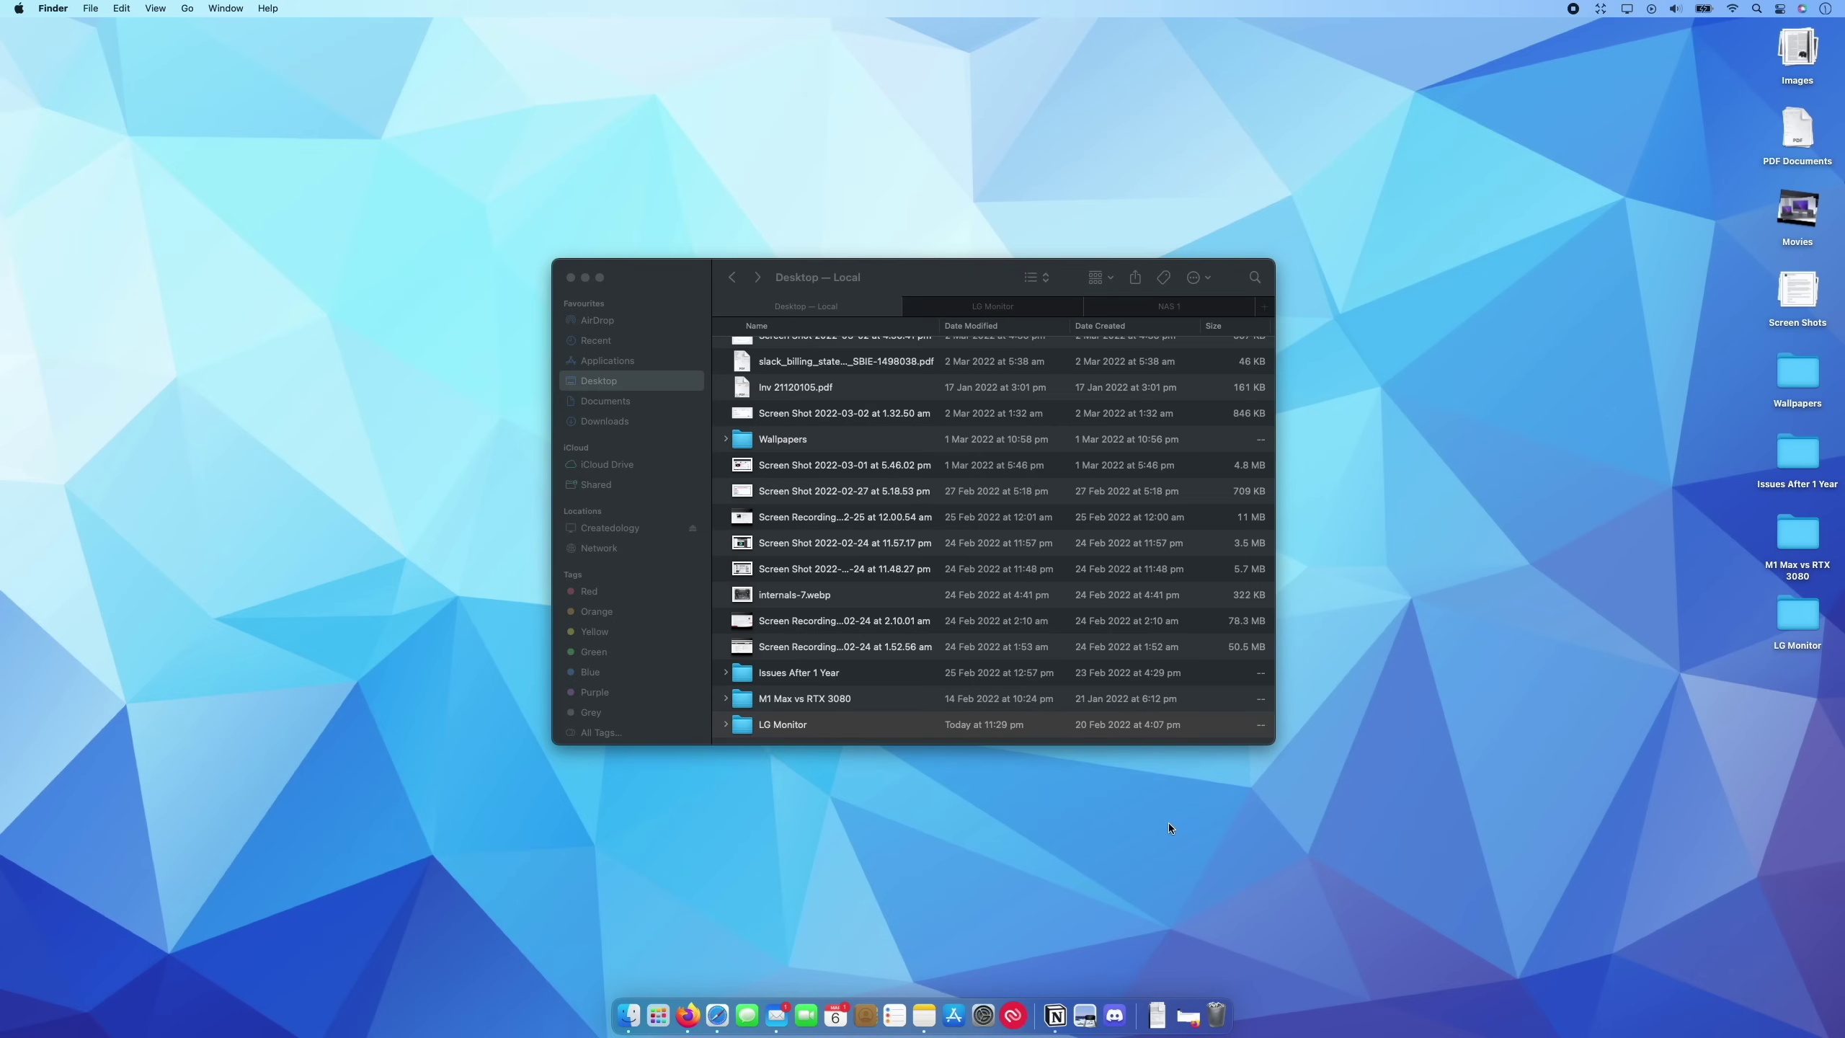
scroll(848, 694, "down", 1)
left_click(855, 699)
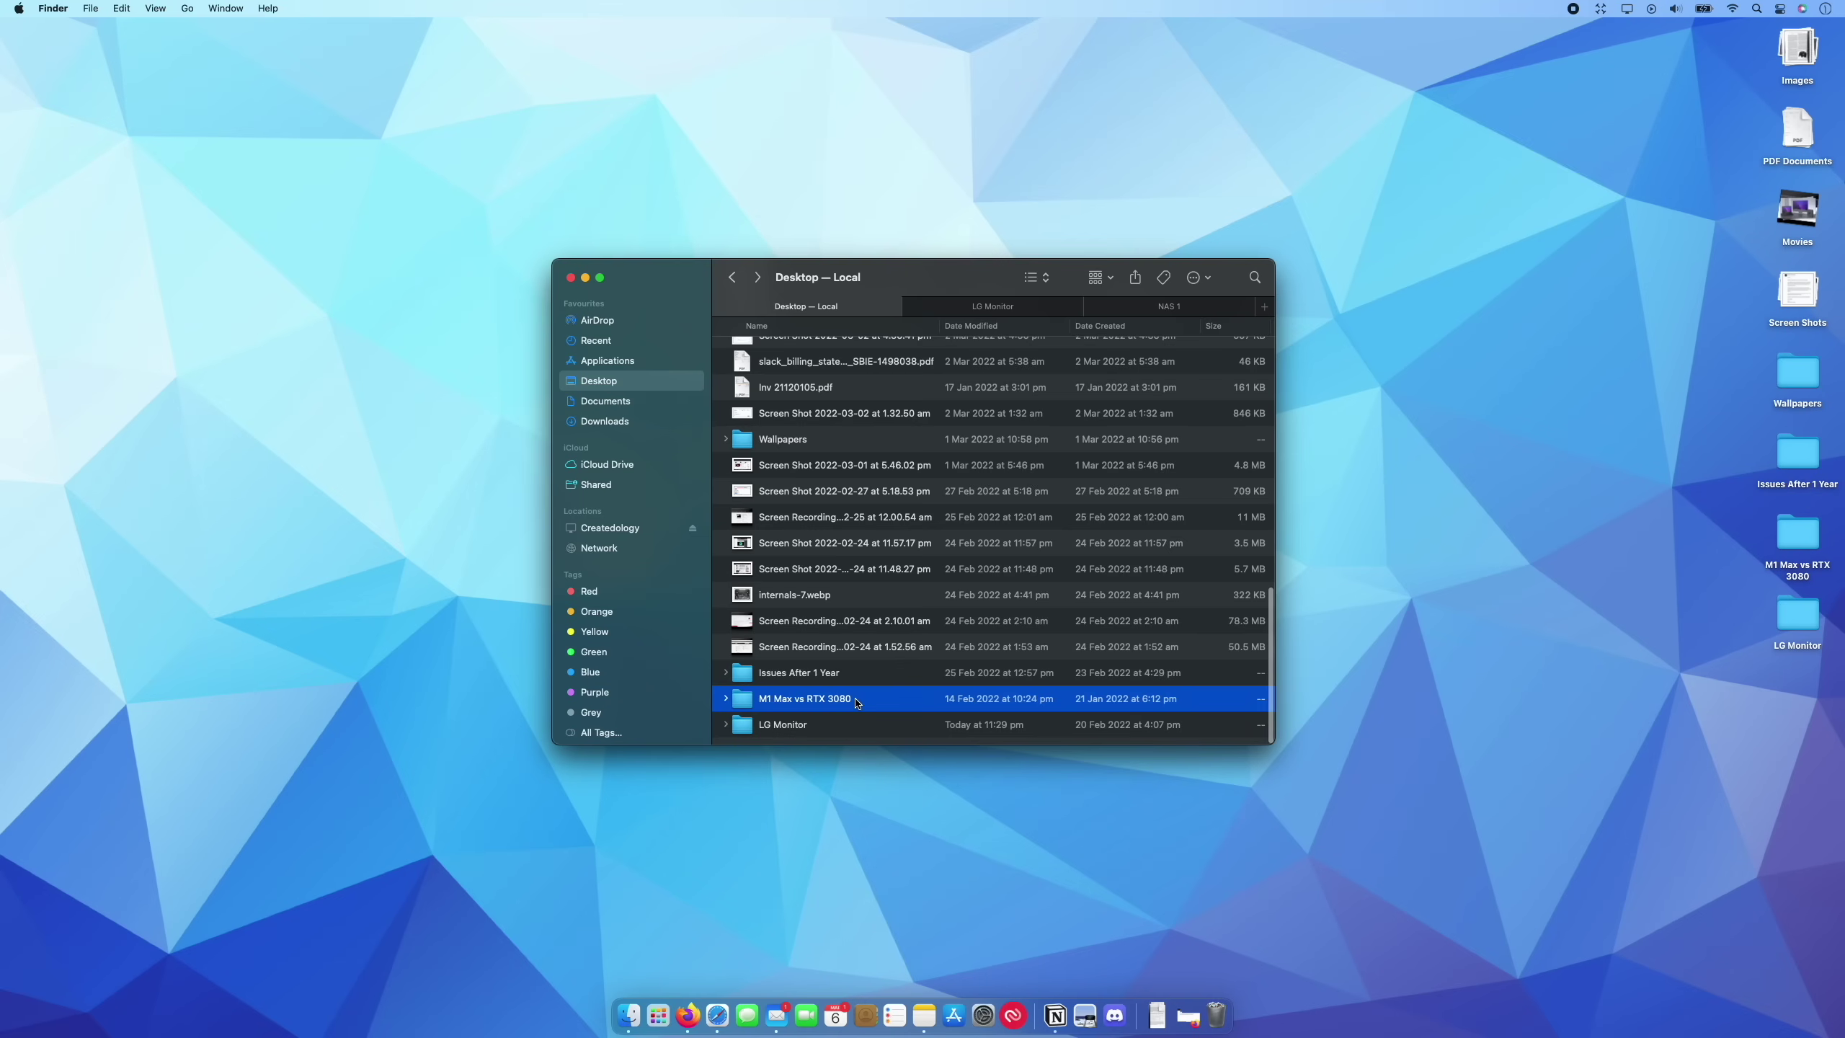
left_click_drag(856, 703, 1198, 1020)
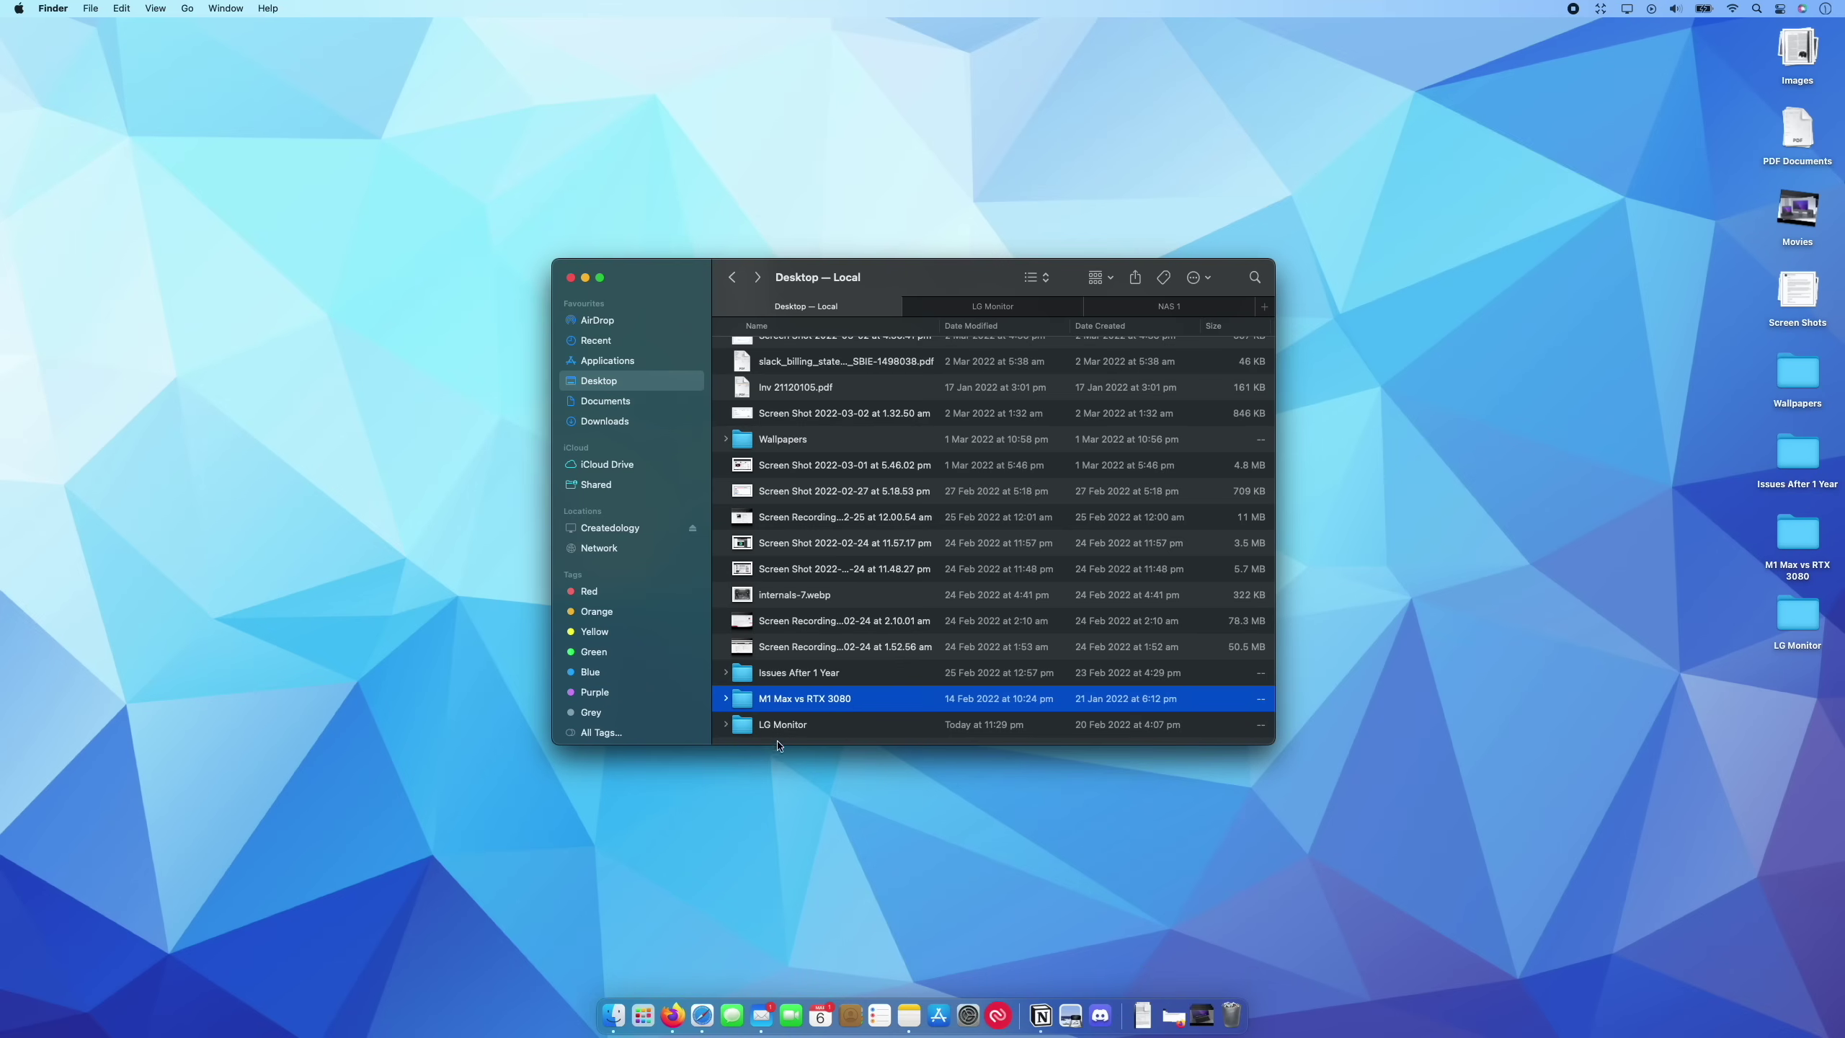
left_click_drag(781, 740, 1186, 1024)
left_click(779, 676)
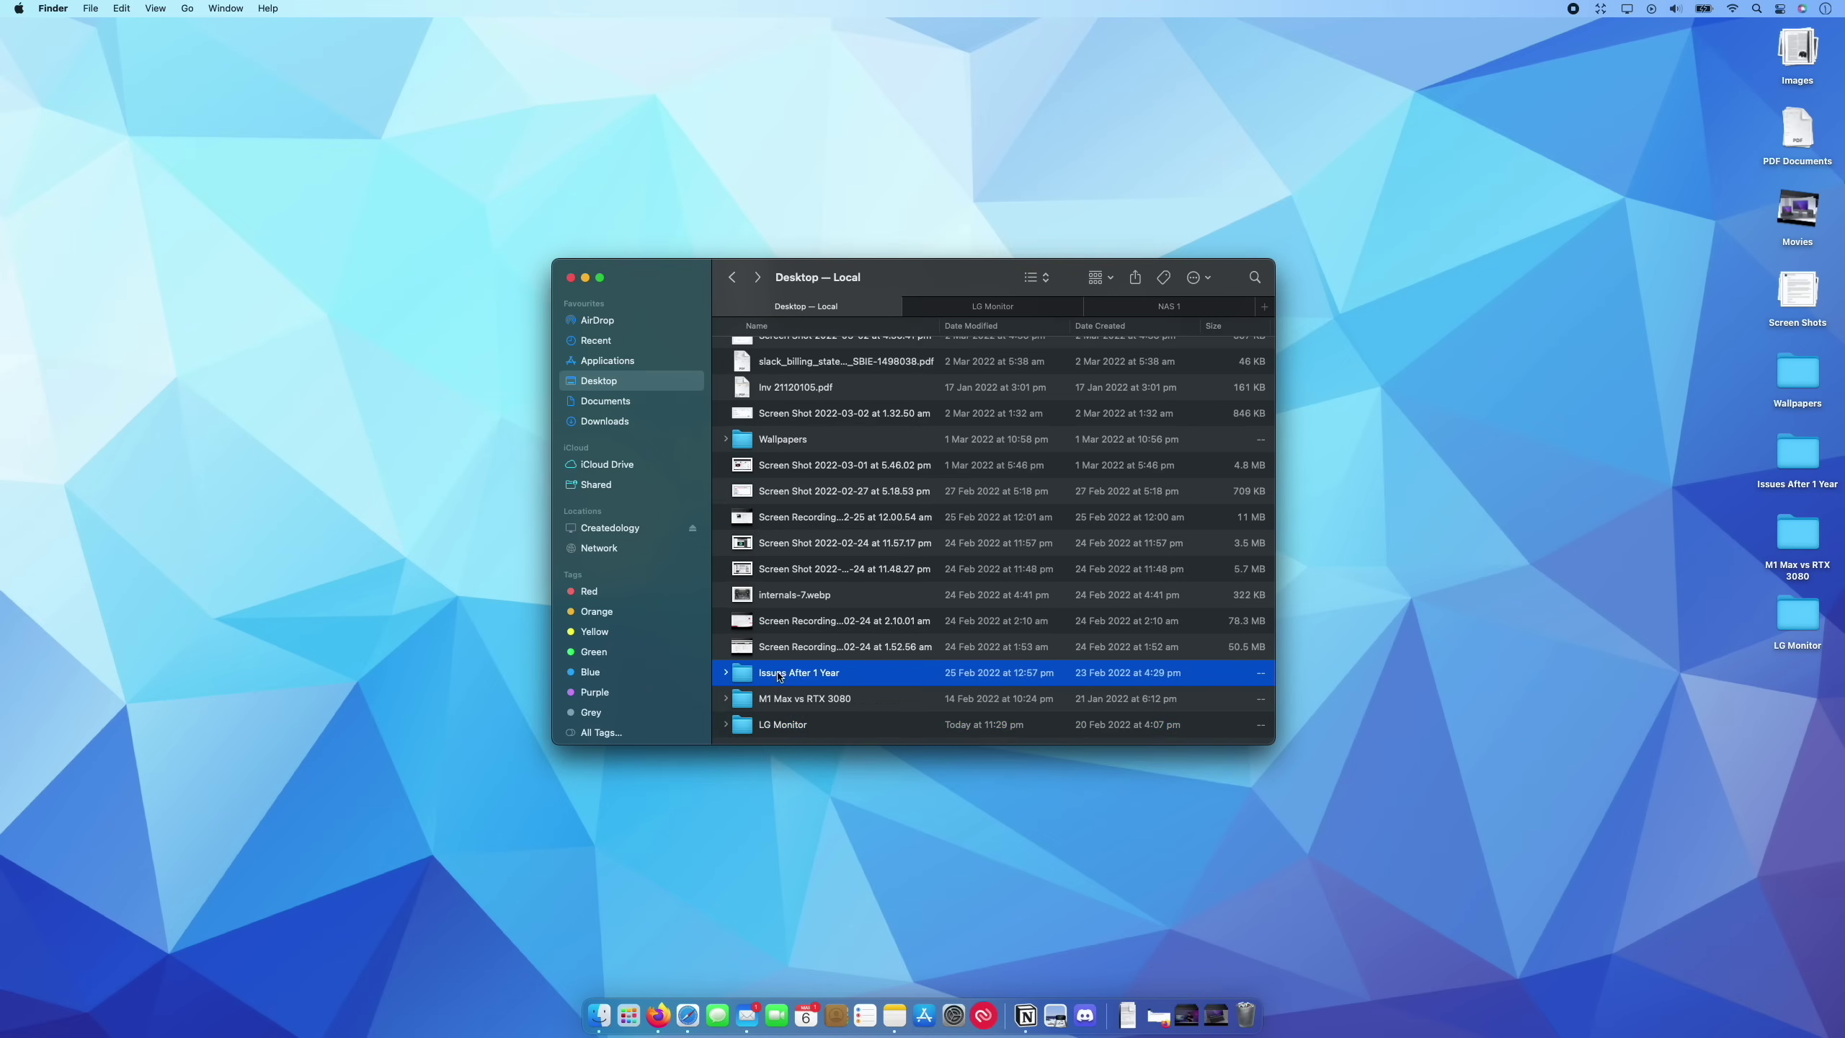
left_click_drag(769, 440, 1177, 1025)
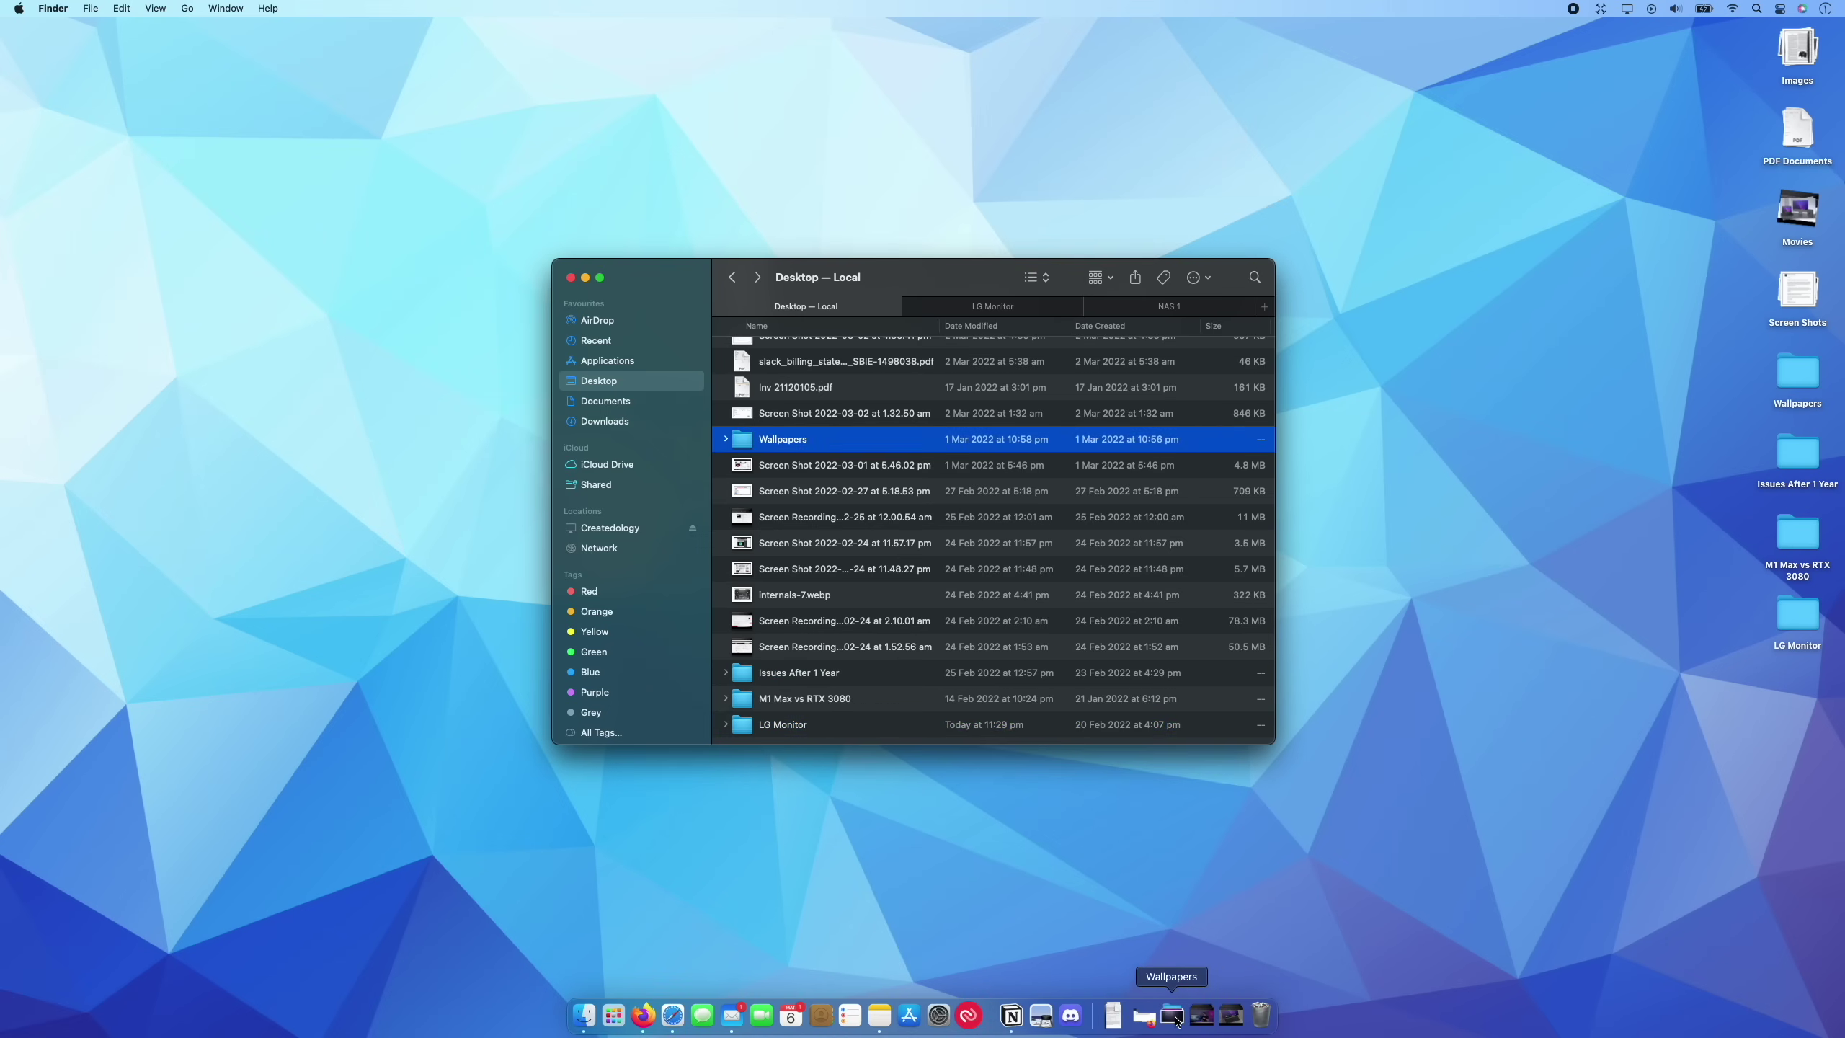
Check the Wallpapers stack's contents in the Dock, then close the Finder window
left_click(1178, 1020)
left_click(1425, 679)
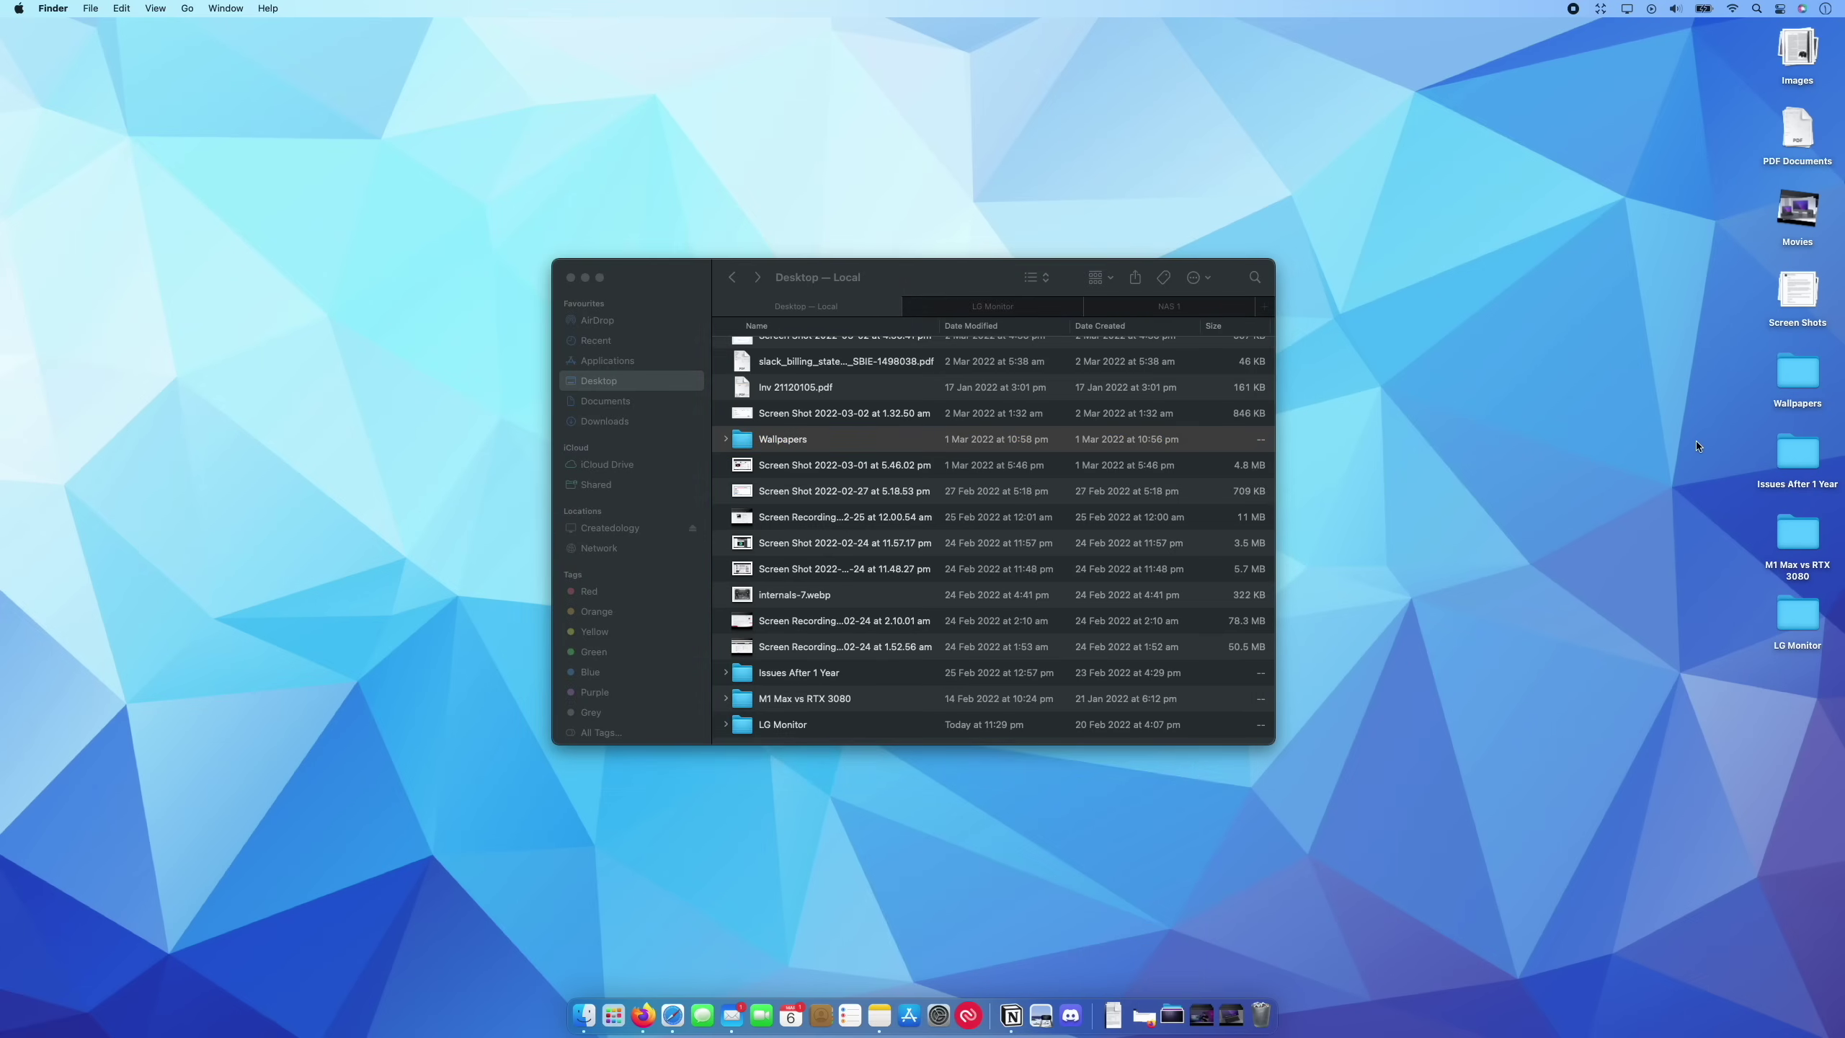
left_click(666, 283)
left_click(570, 276)
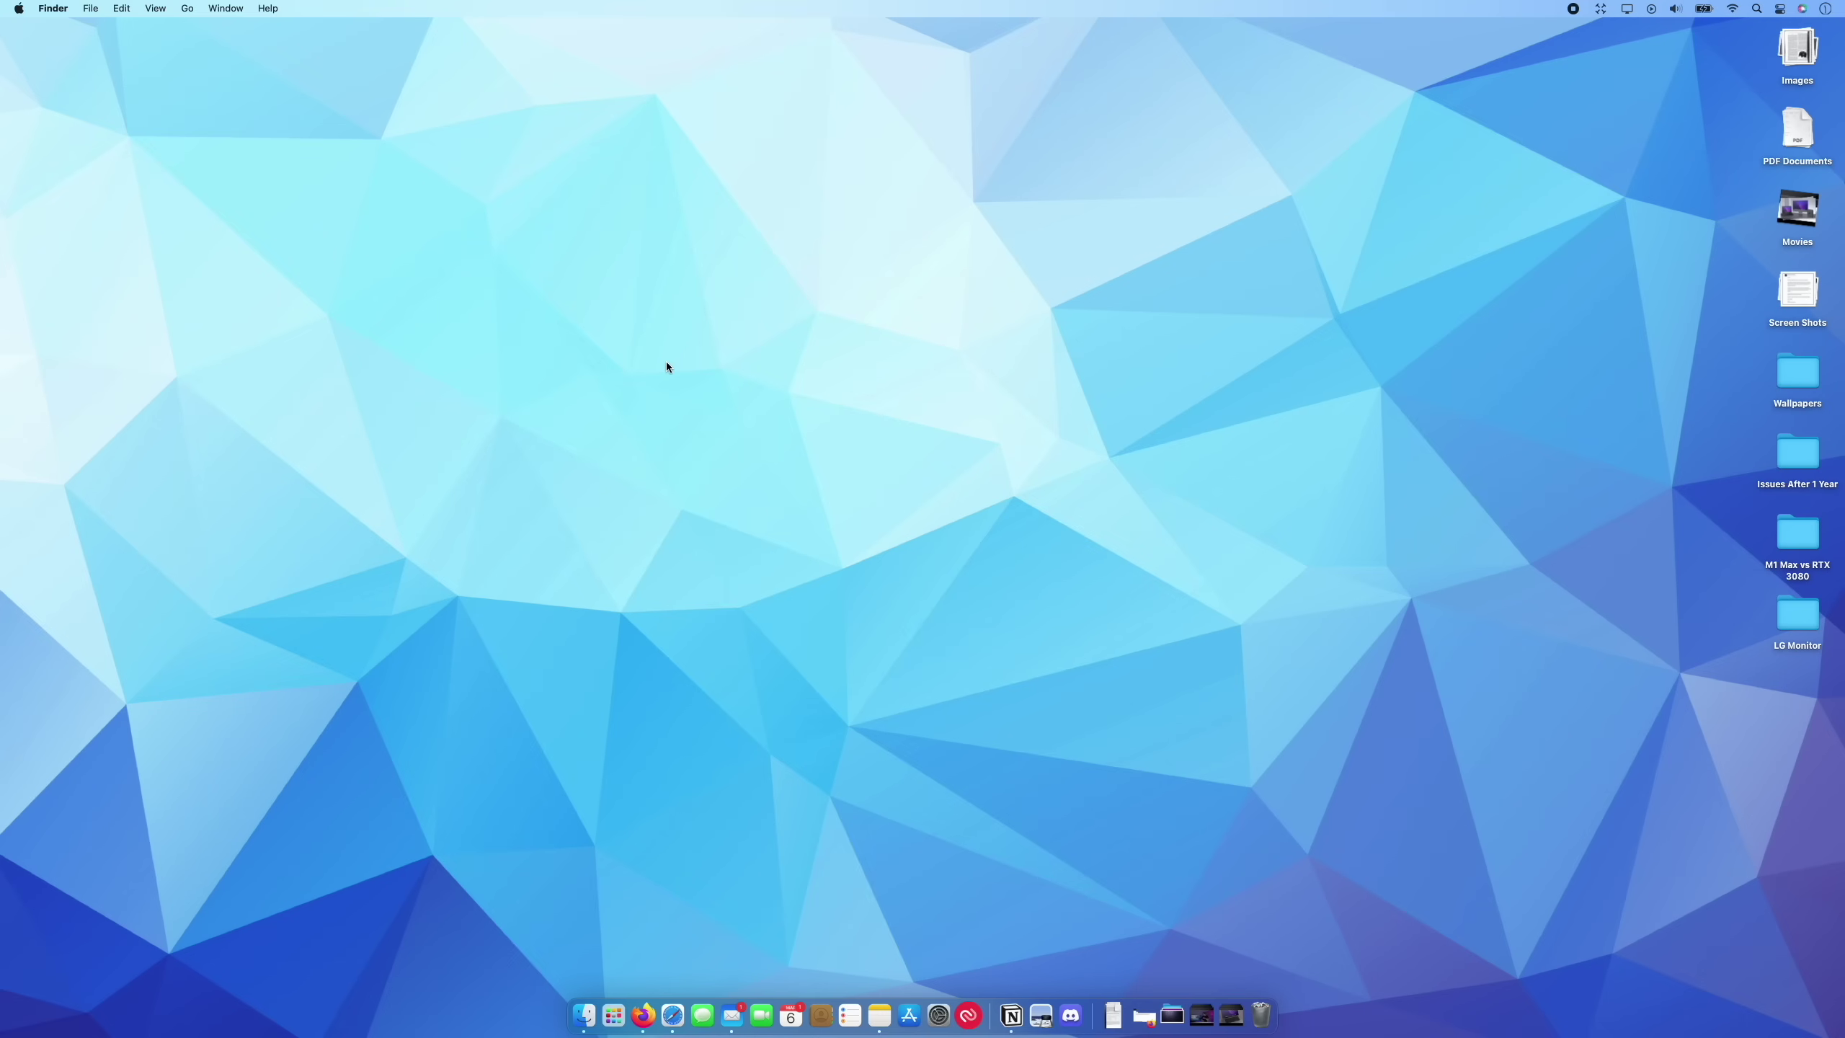